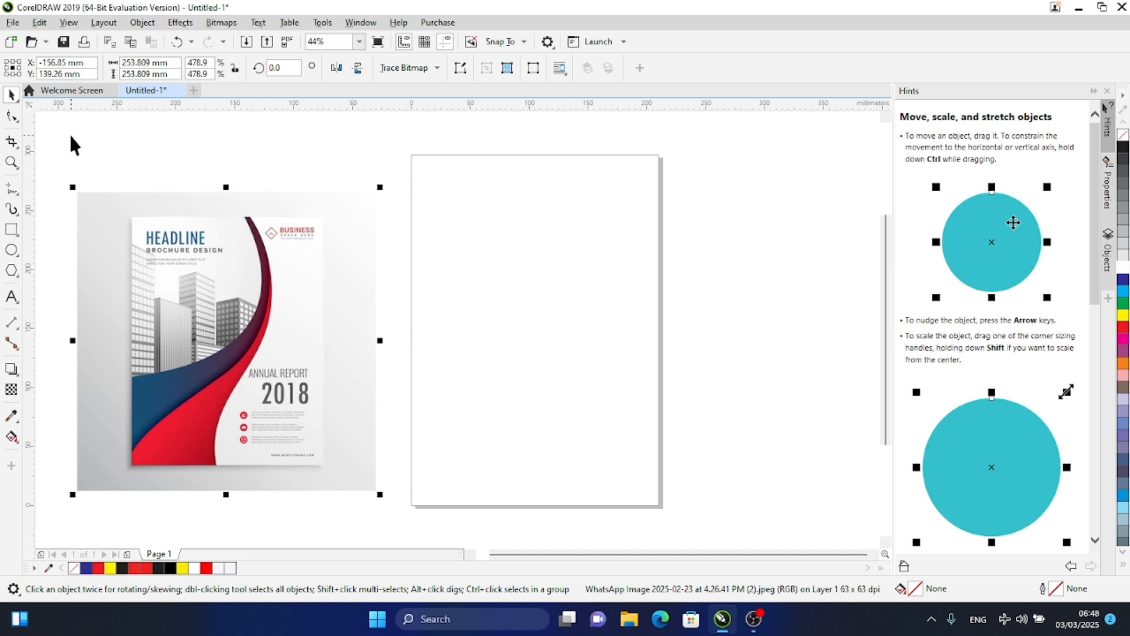
Draw a rectangle about 212 by 296 mm covering the page and fill it with orange (C0 M60 Y100 K0)
{"action": "left_click", "coordinate": [11, 231]}
{"action": "left_click", "coordinate": [413, 159]}
{"action": "left_click_drag", "start_coordinate": [414, 159], "coordinate": [661, 505]}
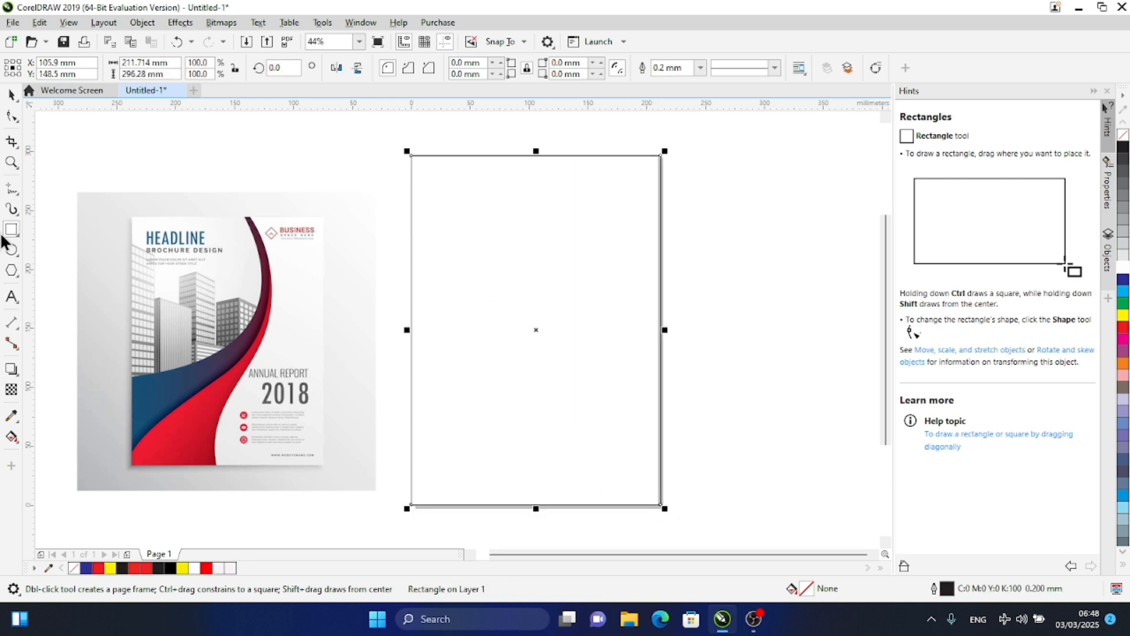
{"action": "left_click", "coordinate": [13, 95]}
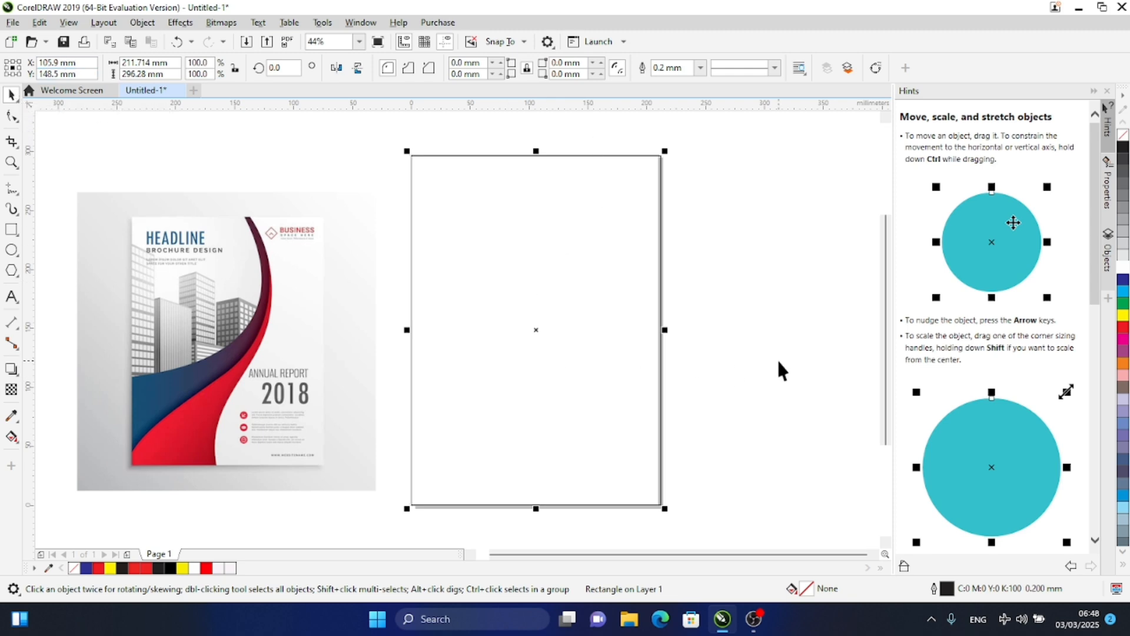
{"action": "left_click", "coordinate": [1124, 366]}
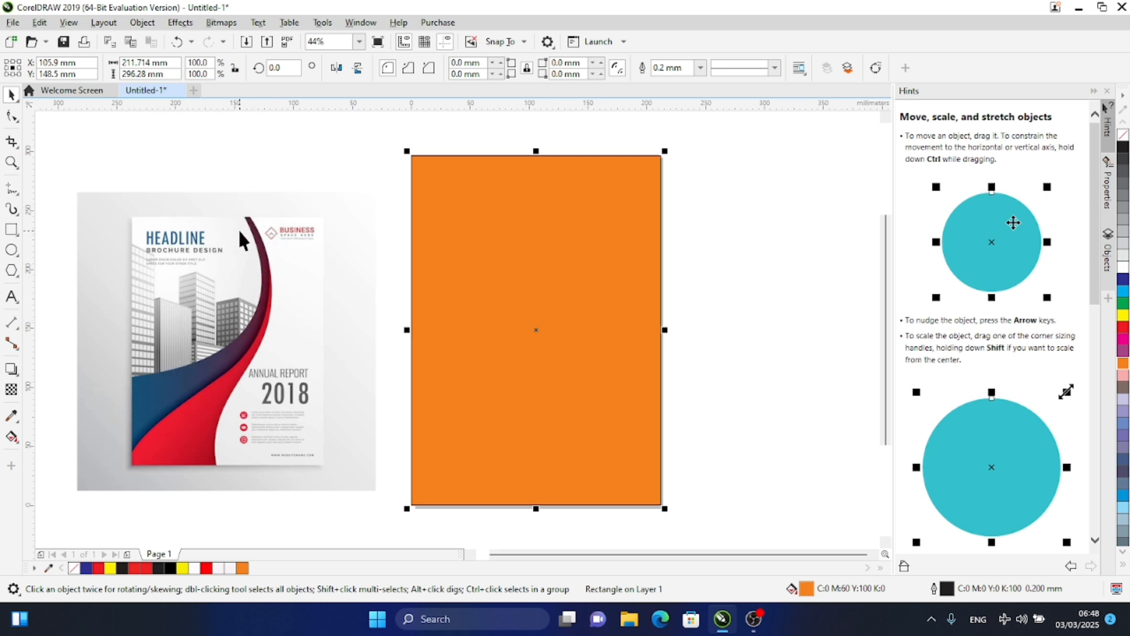
Draw an S-shaped line about 44 by 317 mm with the 3-Point Curve tool, running past the rectangle's upper and lower edges
{"action": "left_click", "coordinate": [19, 197]}
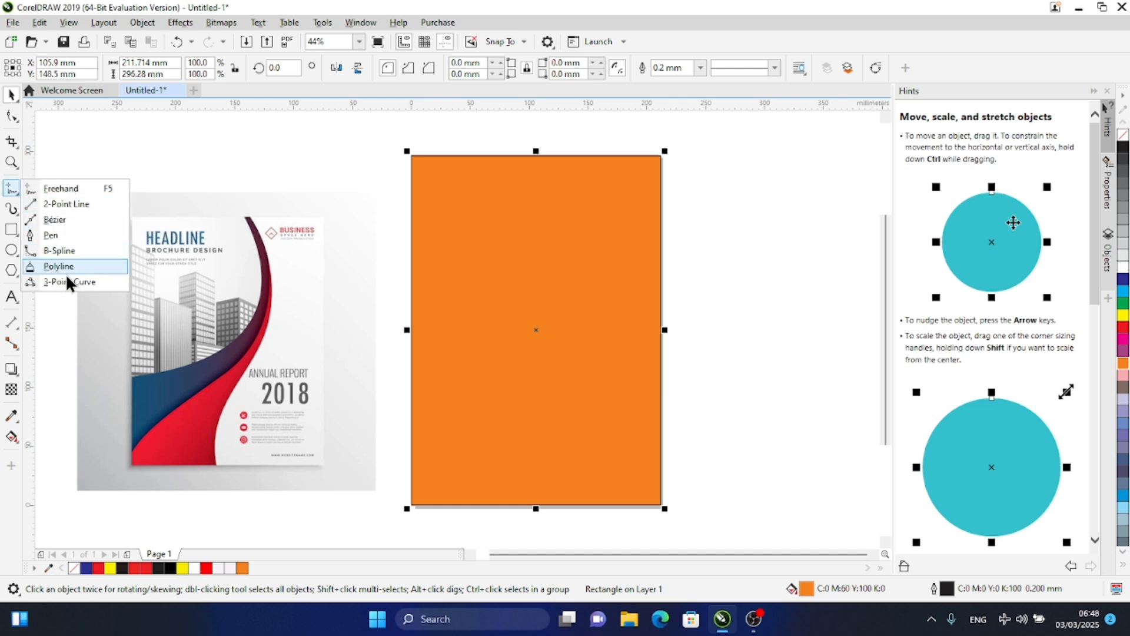
{"action": "left_click", "coordinate": [11, 190]}
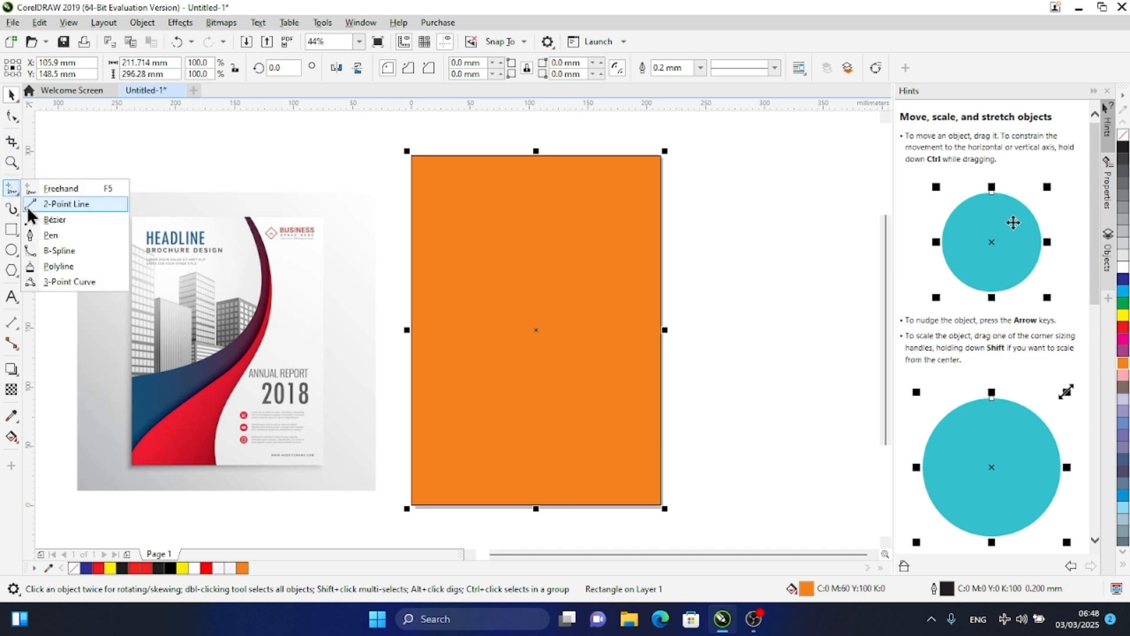
{"action": "left_click", "coordinate": [87, 286]}
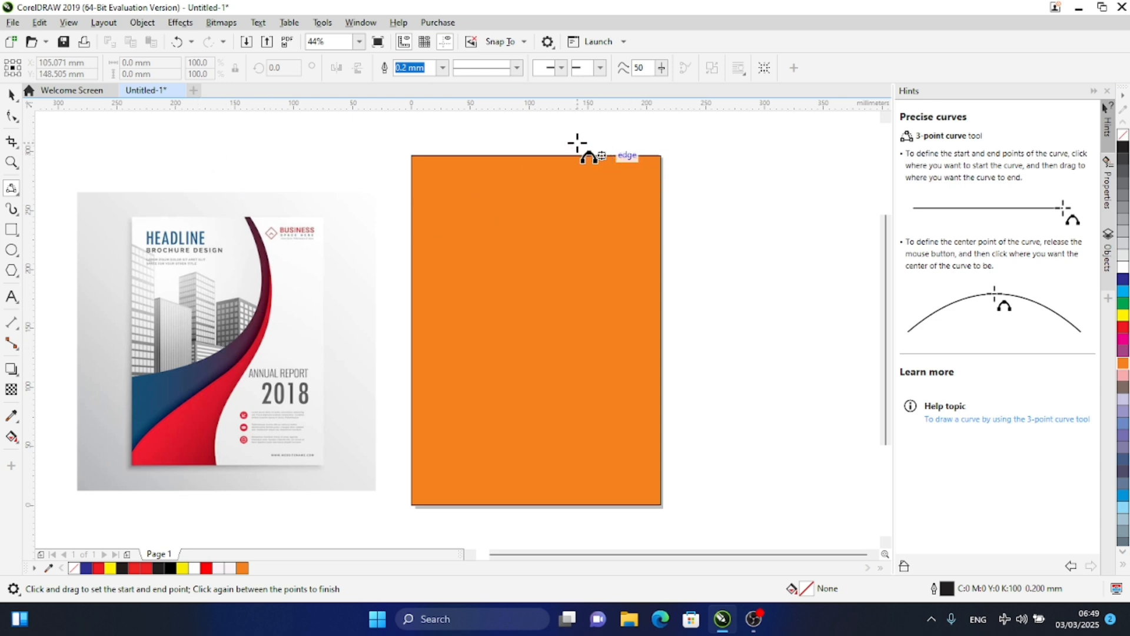
{"action": "left_click_drag", "start_coordinate": [578, 143], "coordinate": [578, 376]}
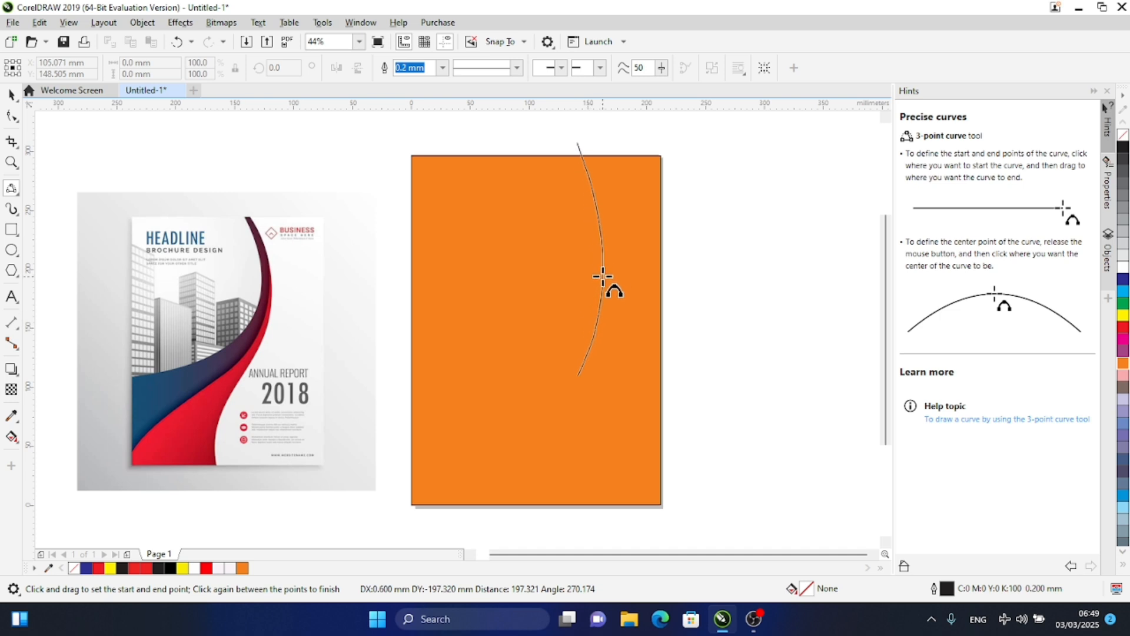
{"action": "left_click", "coordinate": [610, 244]}
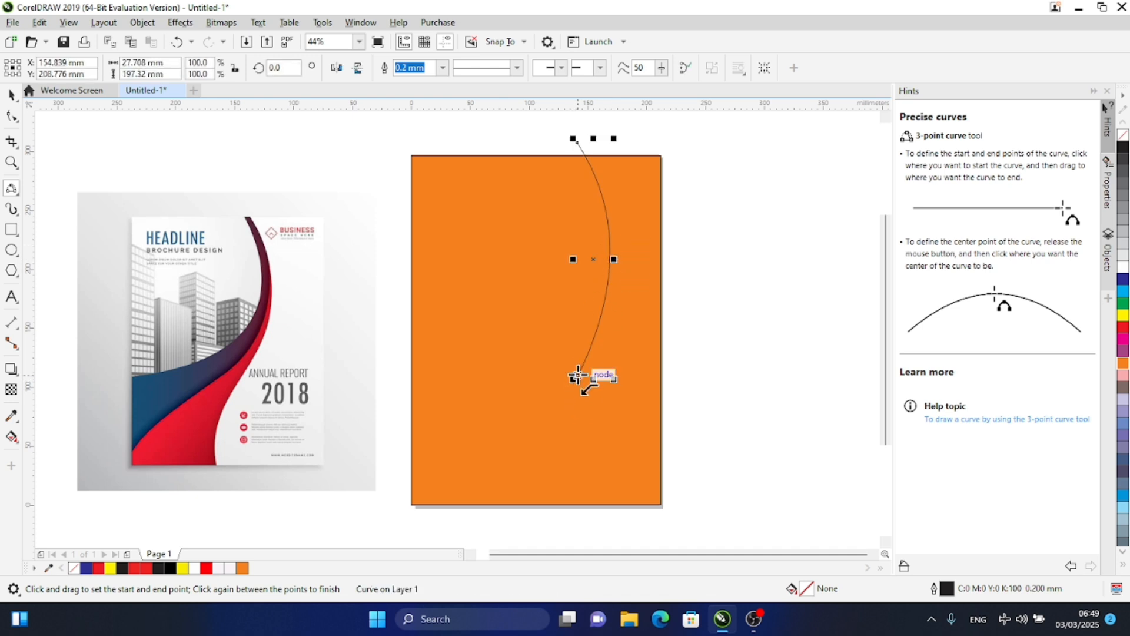
{"action": "left_click_drag", "start_coordinate": [577, 376], "coordinate": [572, 515]}
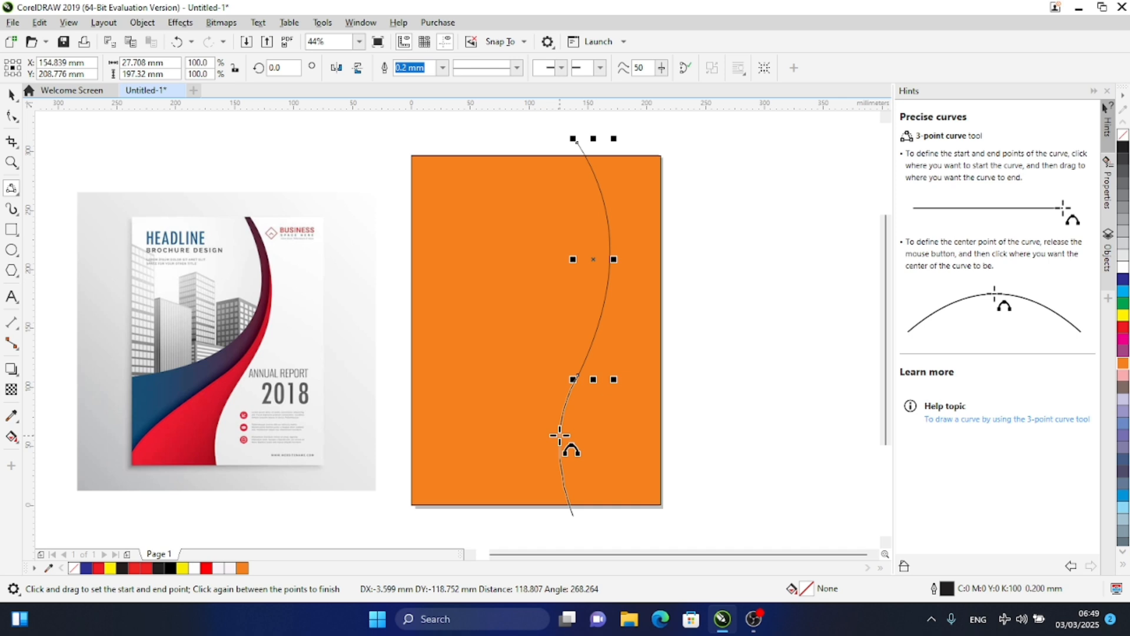
{"action": "left_click", "coordinate": [559, 434]}
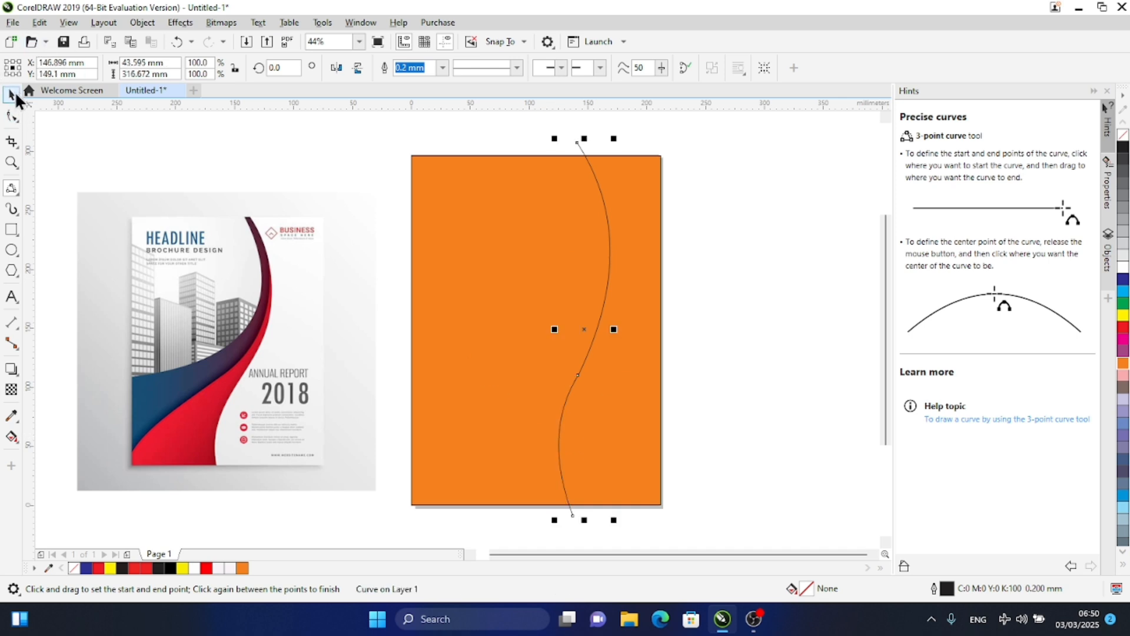
{"action": "left_click", "coordinate": [12, 96]}
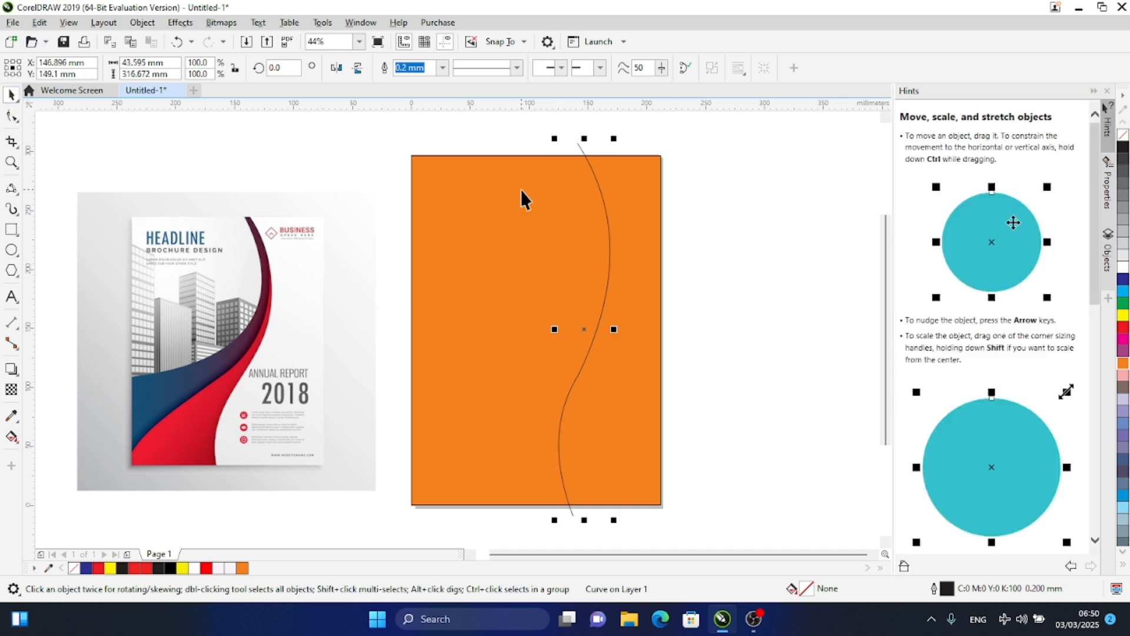
Trim the orange rectangle with the S-shaped curve
{"action": "left_click", "coordinate": [715, 150]}
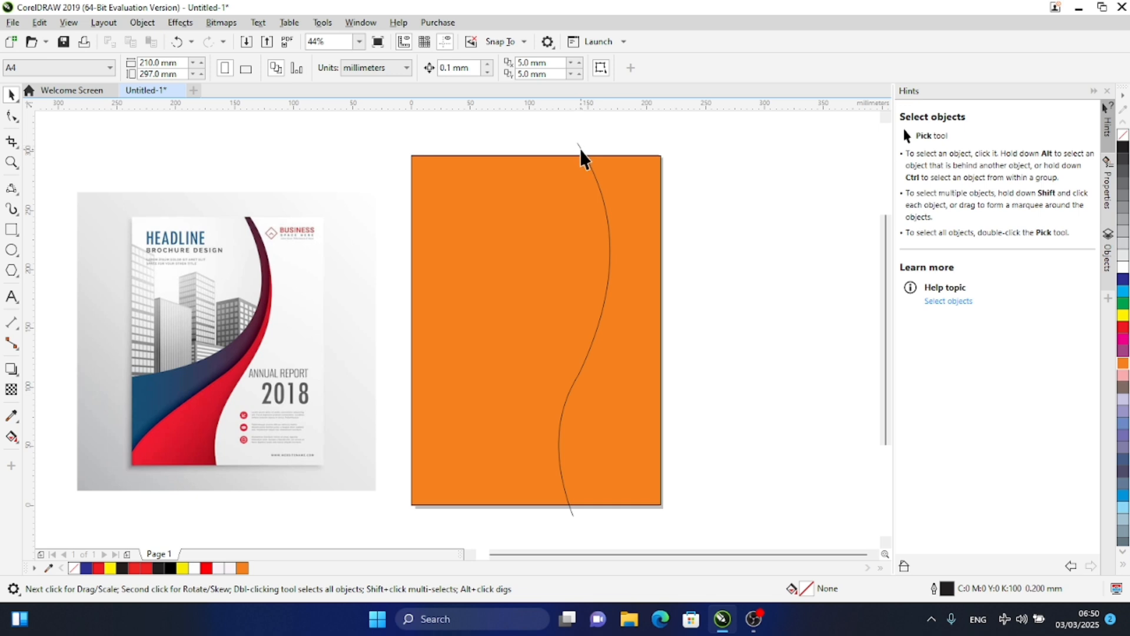
{"action": "left_click", "coordinate": [580, 146]}
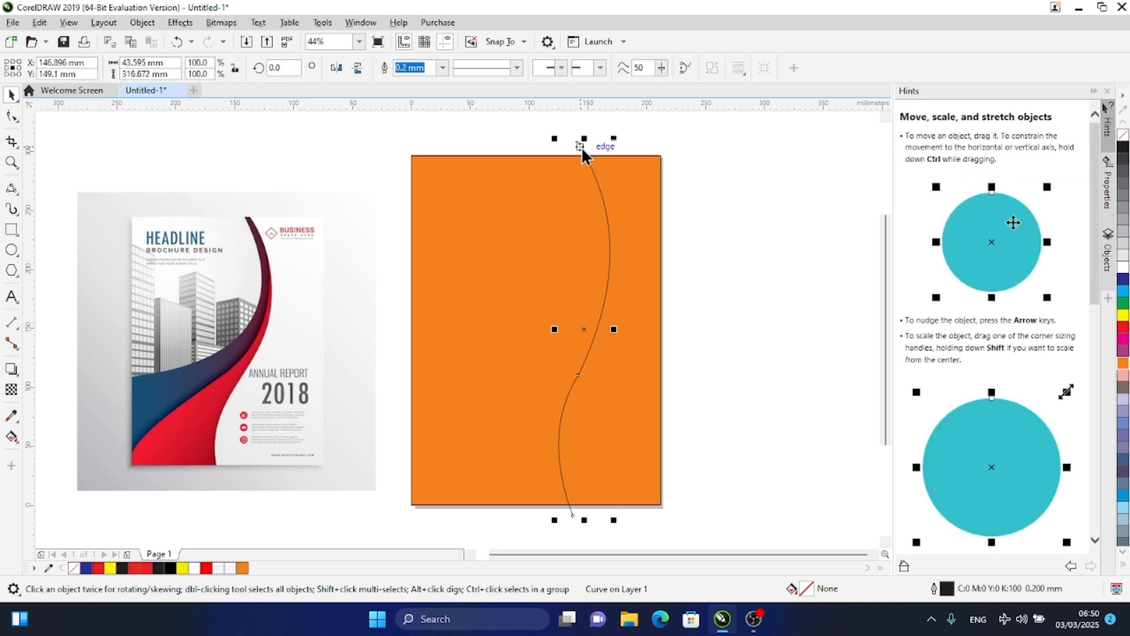
{"action": "left_click", "coordinate": [535, 199], "text": "shift"}
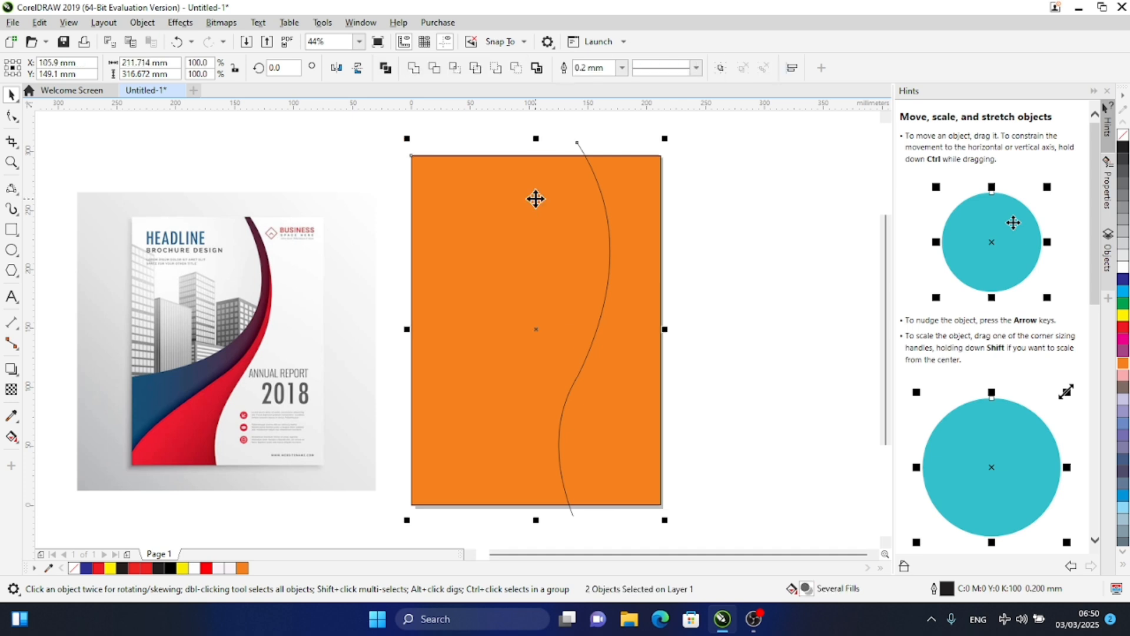
{"action": "left_click", "coordinate": [761, 143]}
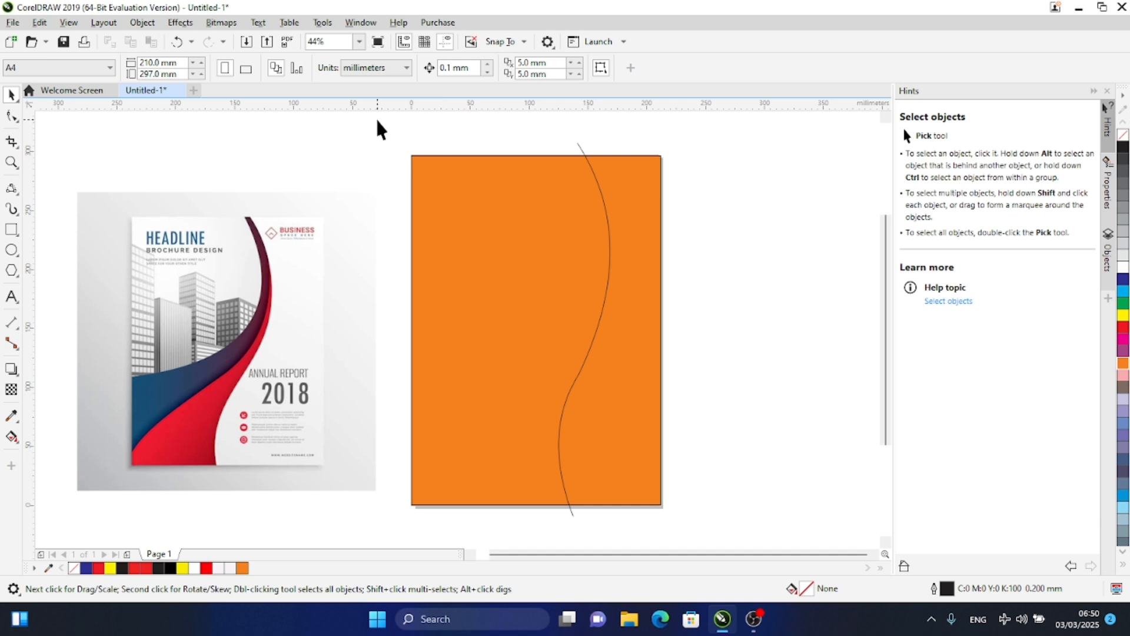
{"action": "left_click_drag", "start_coordinate": [377, 119], "coordinate": [720, 465]}
{"action": "left_click", "coordinate": [579, 149]}
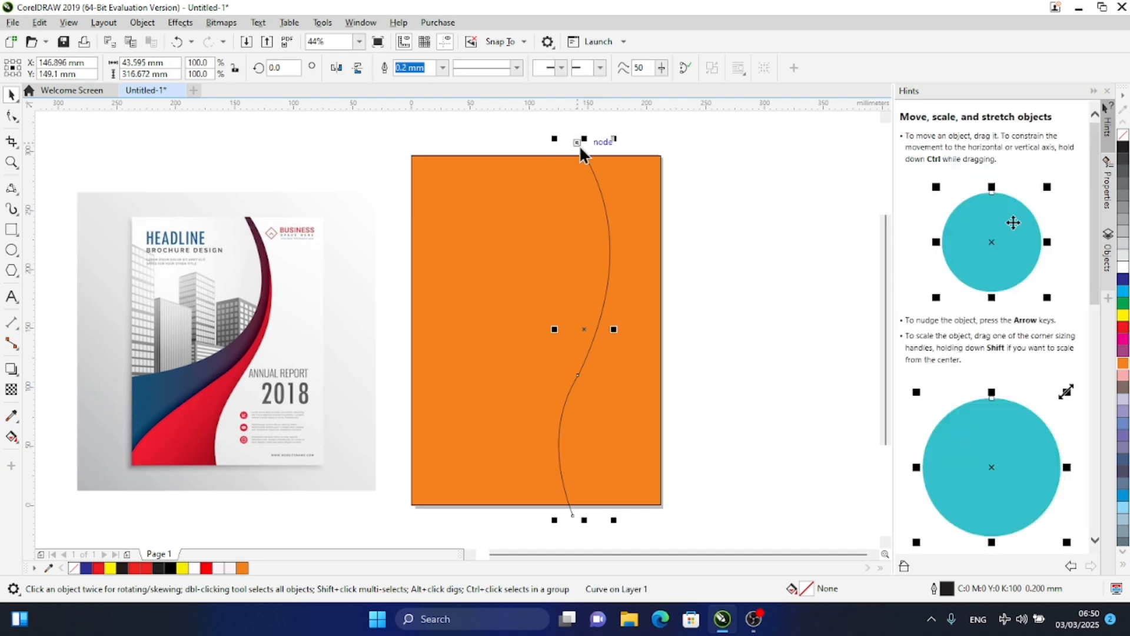
{"action": "left_click", "coordinate": [465, 277], "text": "shift"}
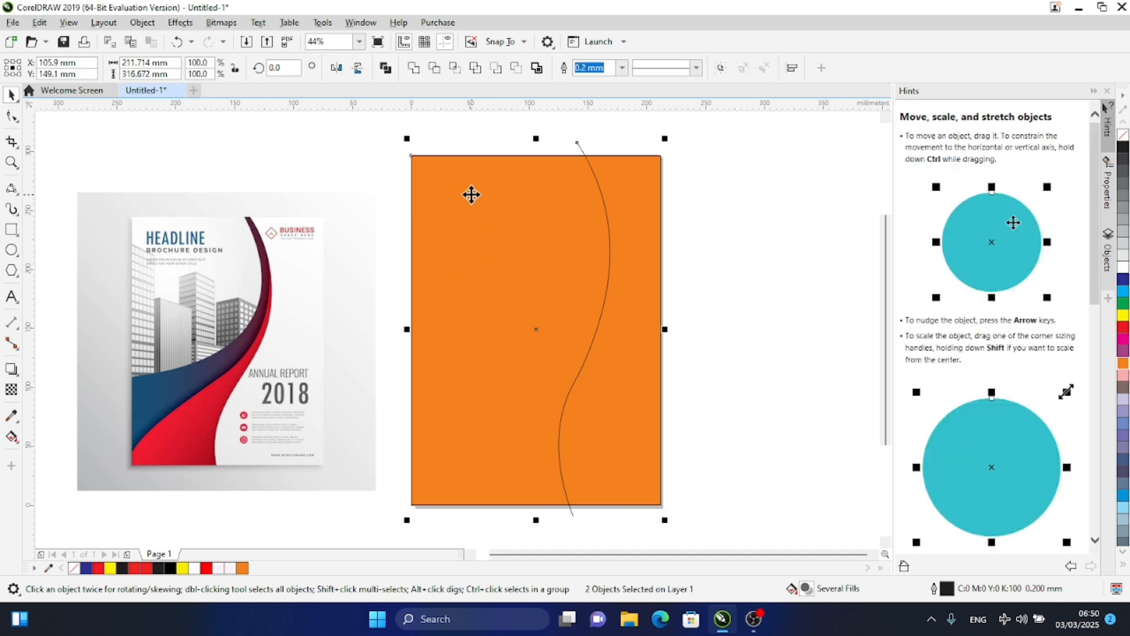
{"action": "left_click", "coordinate": [432, 68]}
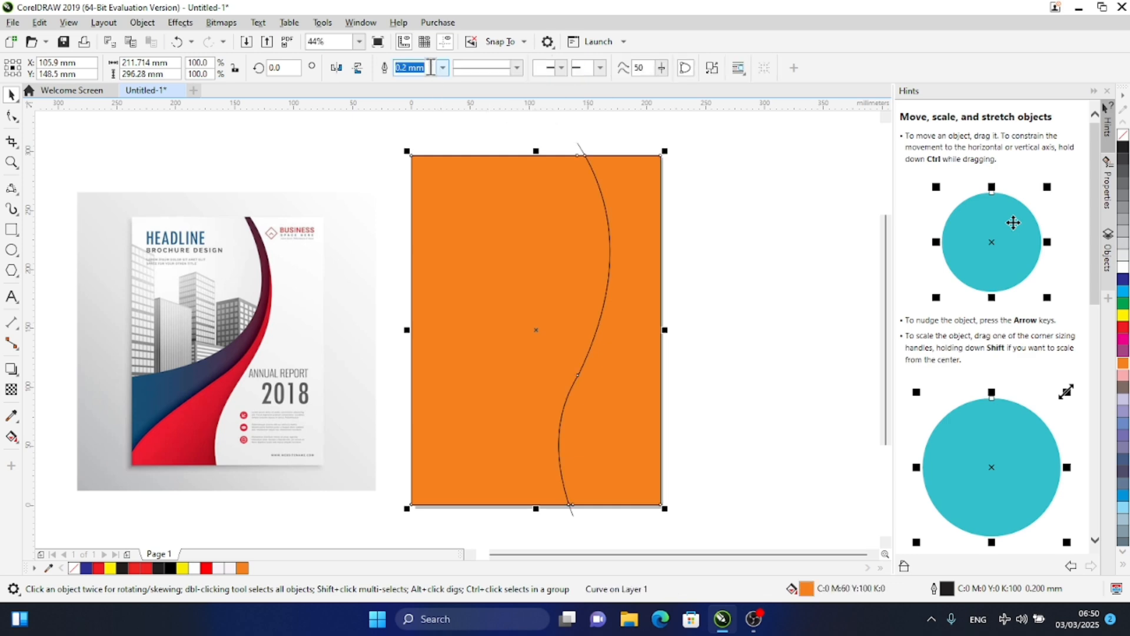
Delete the S-shaped cutting line
{"action": "left_click", "coordinate": [716, 144]}
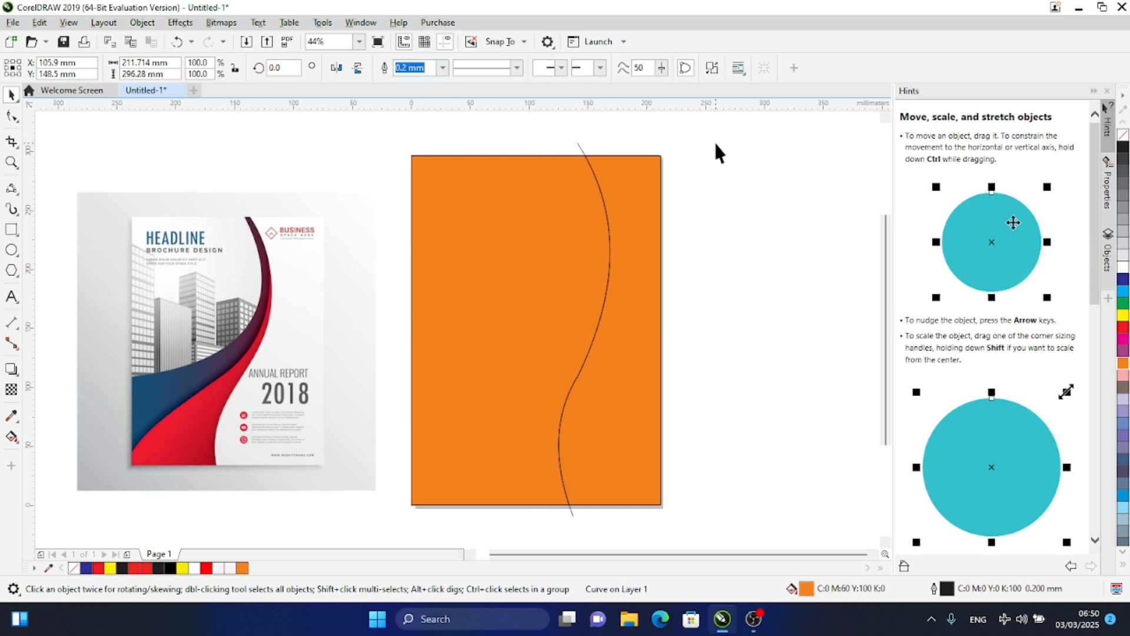
{"action": "left_click", "coordinate": [578, 145]}
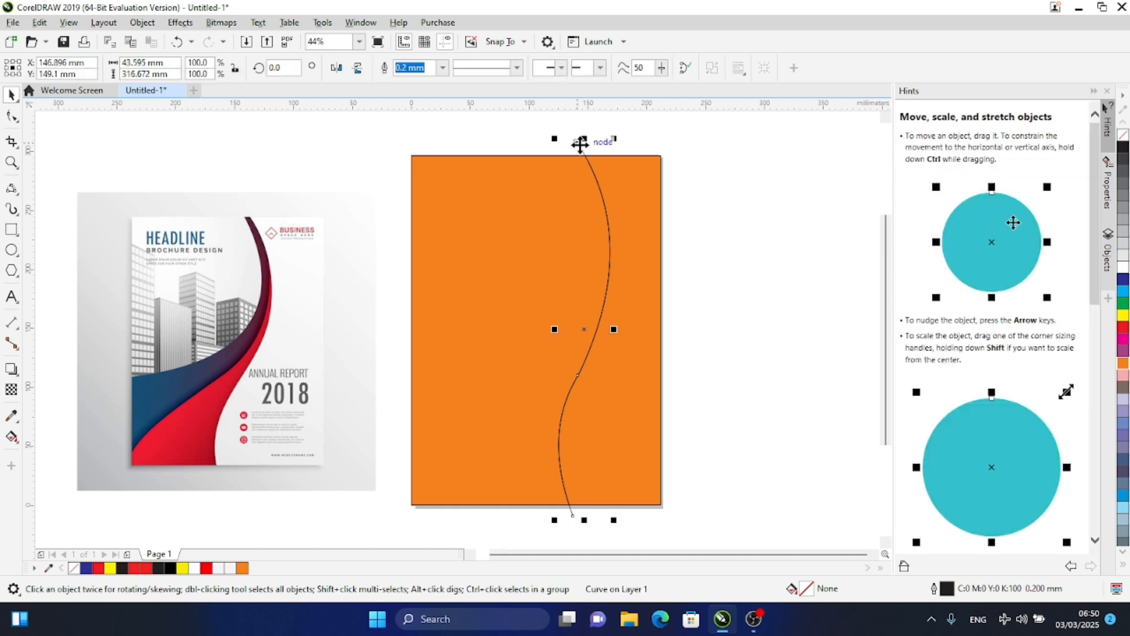
{"action": "key", "text": "Escape"}
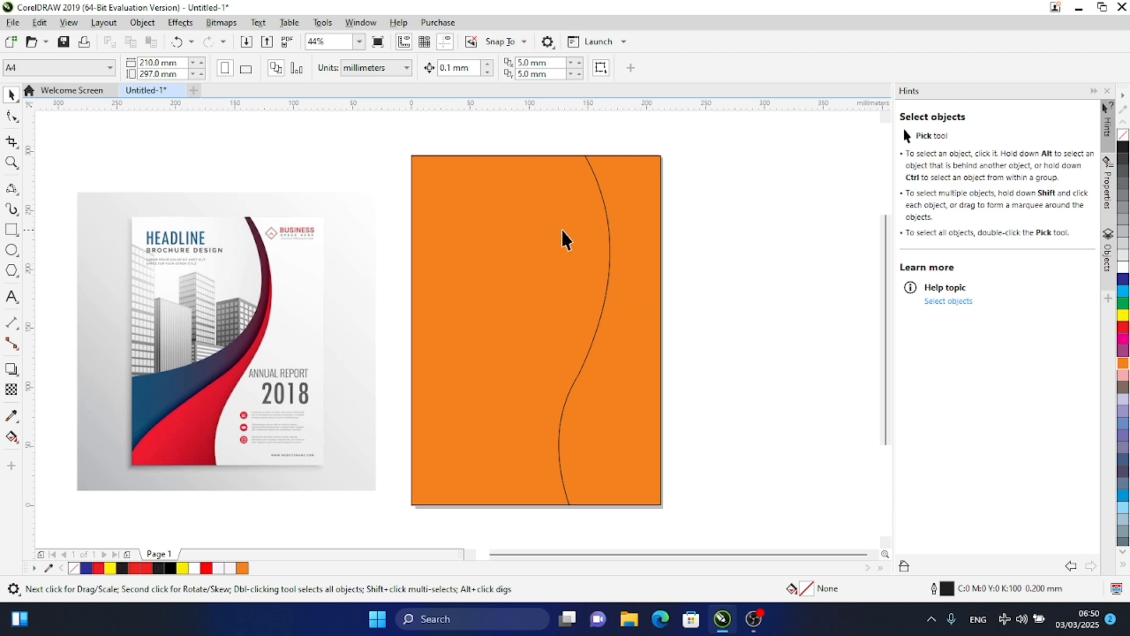
Break the trimmed orange shape apart into separate pieces along the S-shaped cut
{"action": "left_click", "coordinate": [628, 212]}
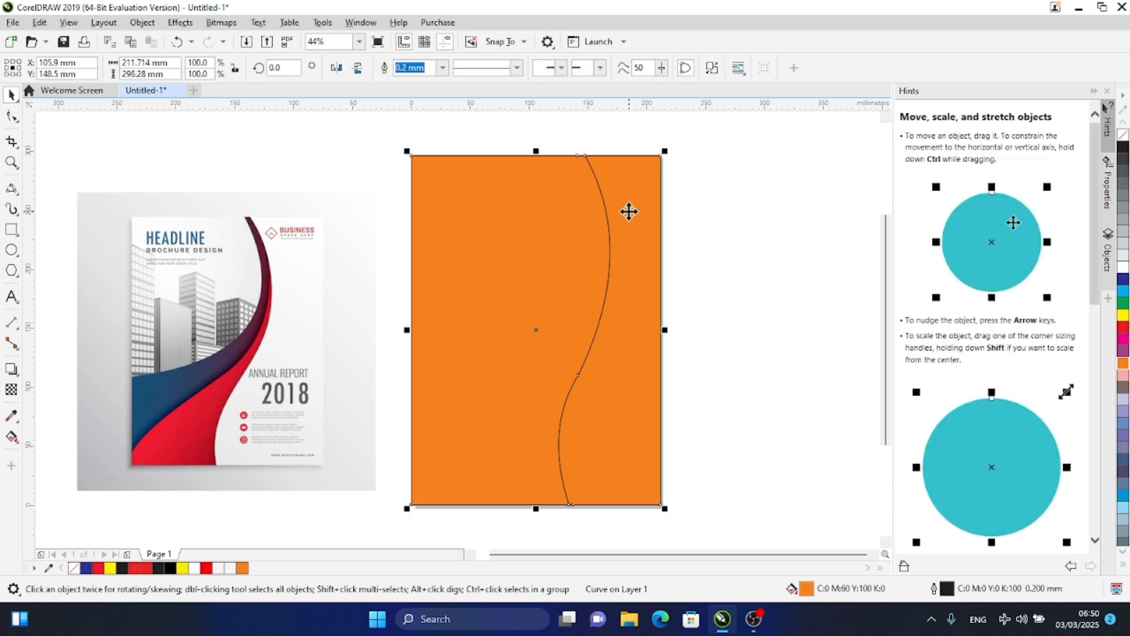
{"action": "left_click", "coordinate": [142, 24]}
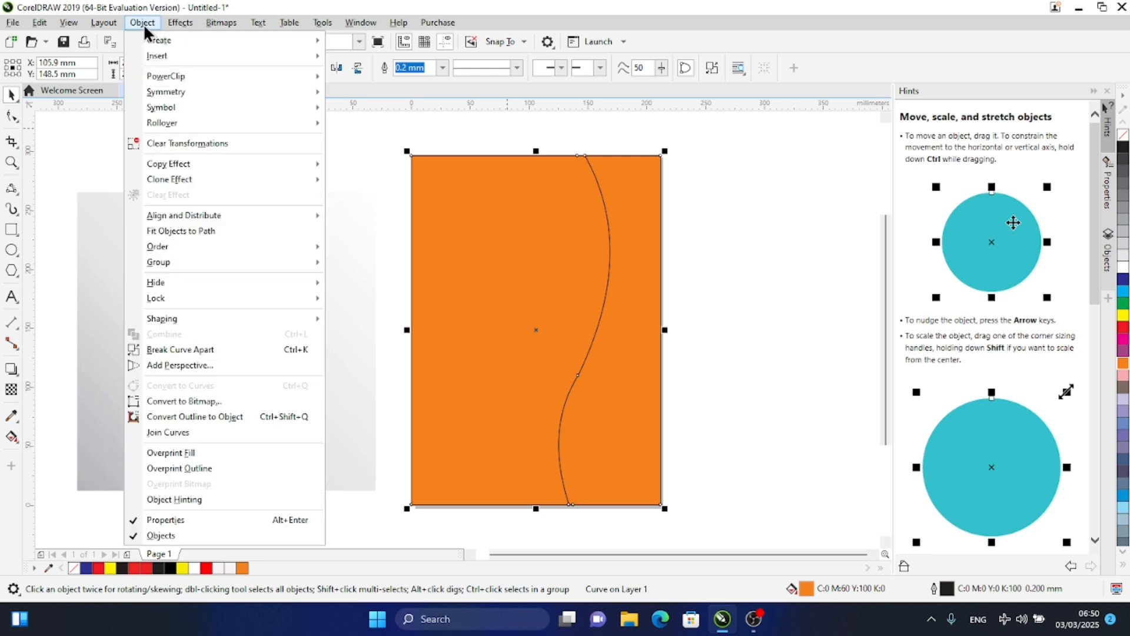
{"action": "left_click", "coordinate": [193, 350]}
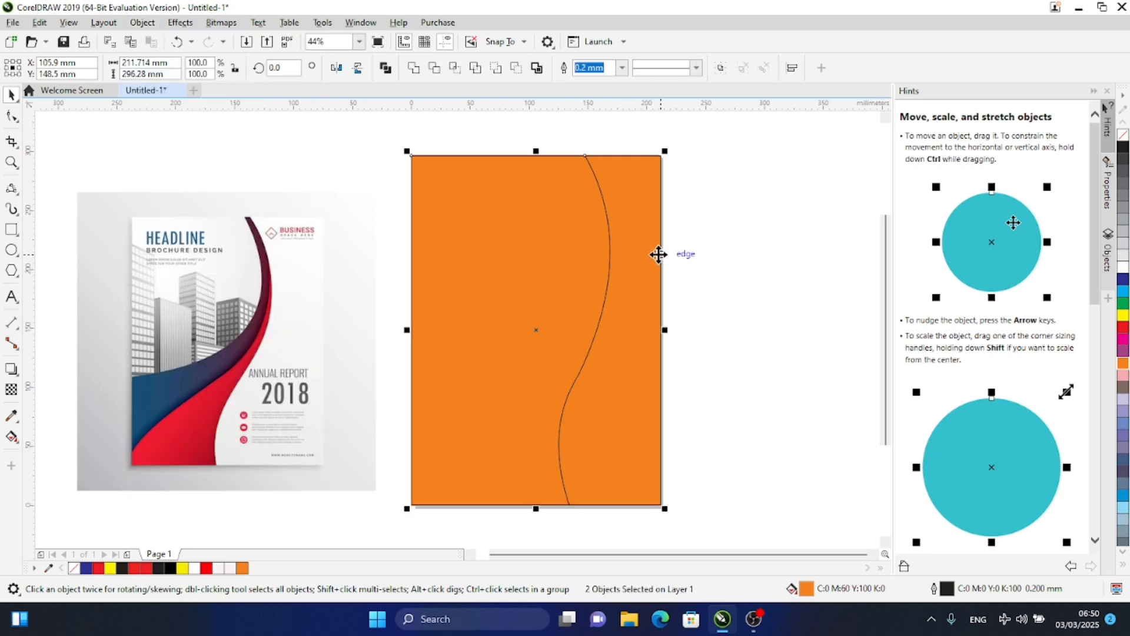
{"action": "left_click", "coordinate": [725, 401]}
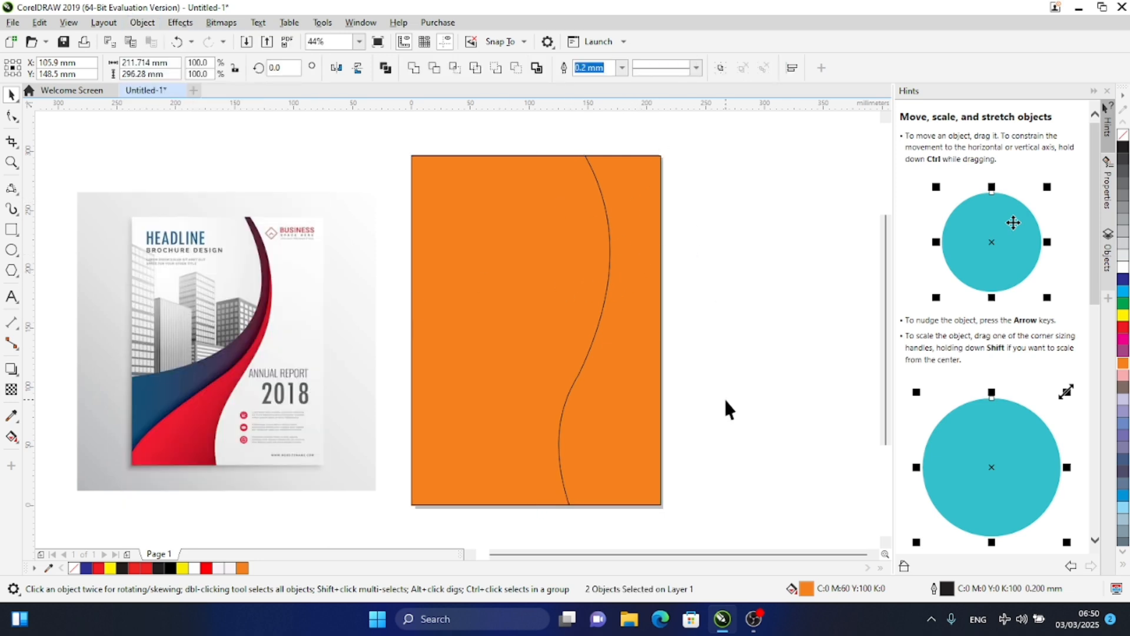
Try a blue fill and a white fill on the piece to the right of the S-shaped cut
{"action": "left_click", "coordinate": [632, 325]}
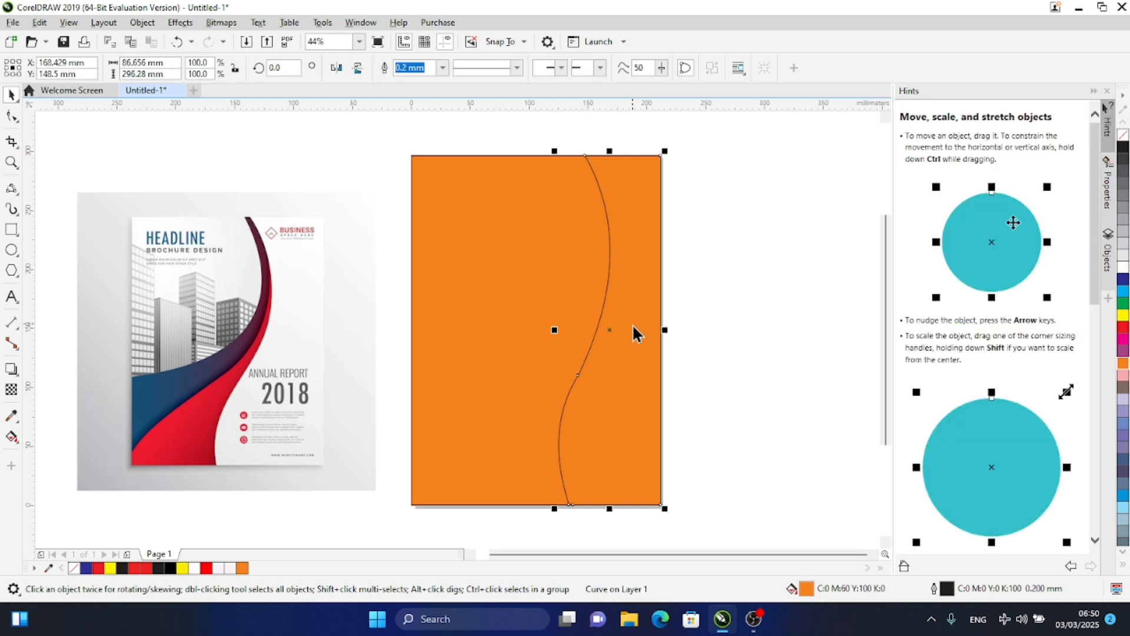
{"action": "left_click", "coordinate": [1123, 281]}
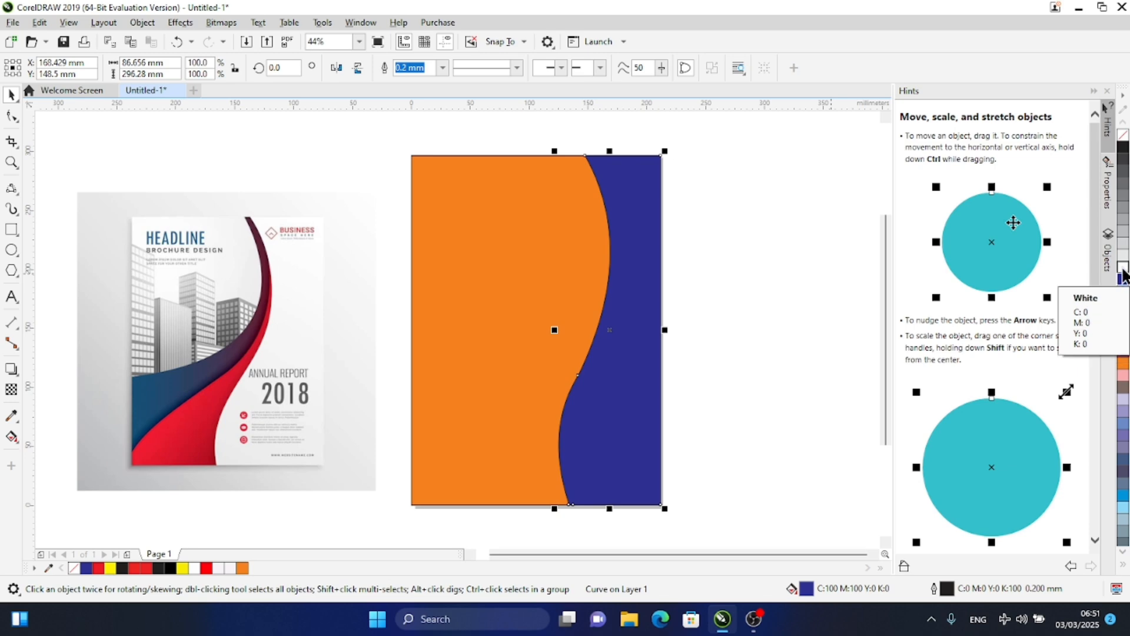
{"action": "left_click", "coordinate": [1123, 272]}
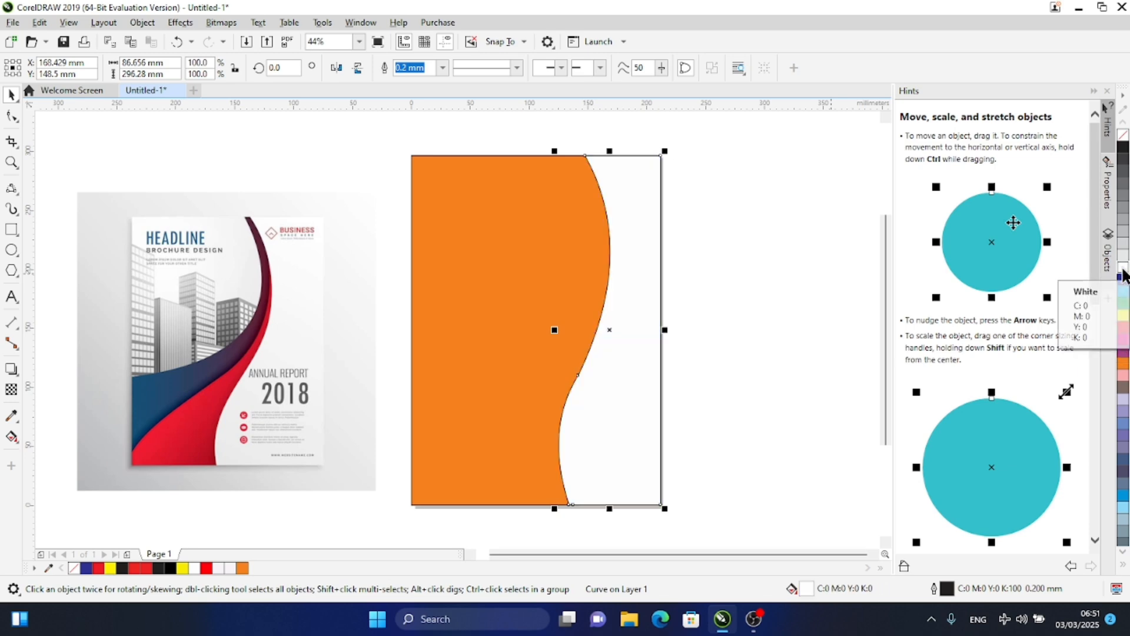
{"action": "left_click", "coordinate": [756, 200]}
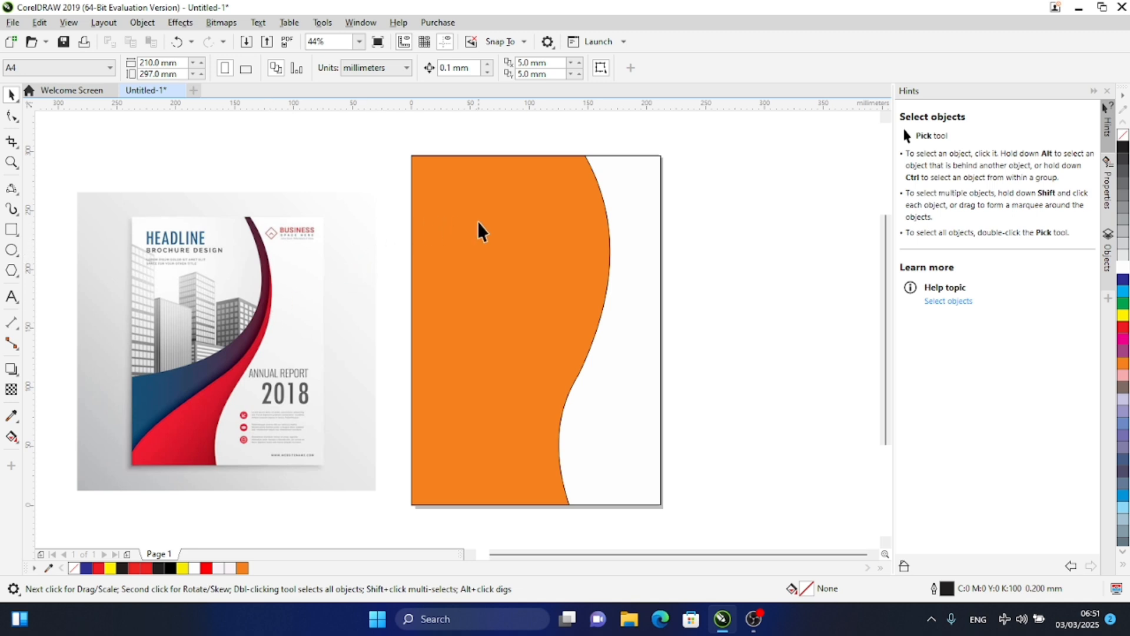
Move the right-hand piece off the page to about X 290, Y 142 mm and fill it with yellow
{"action": "left_click", "coordinate": [634, 223]}
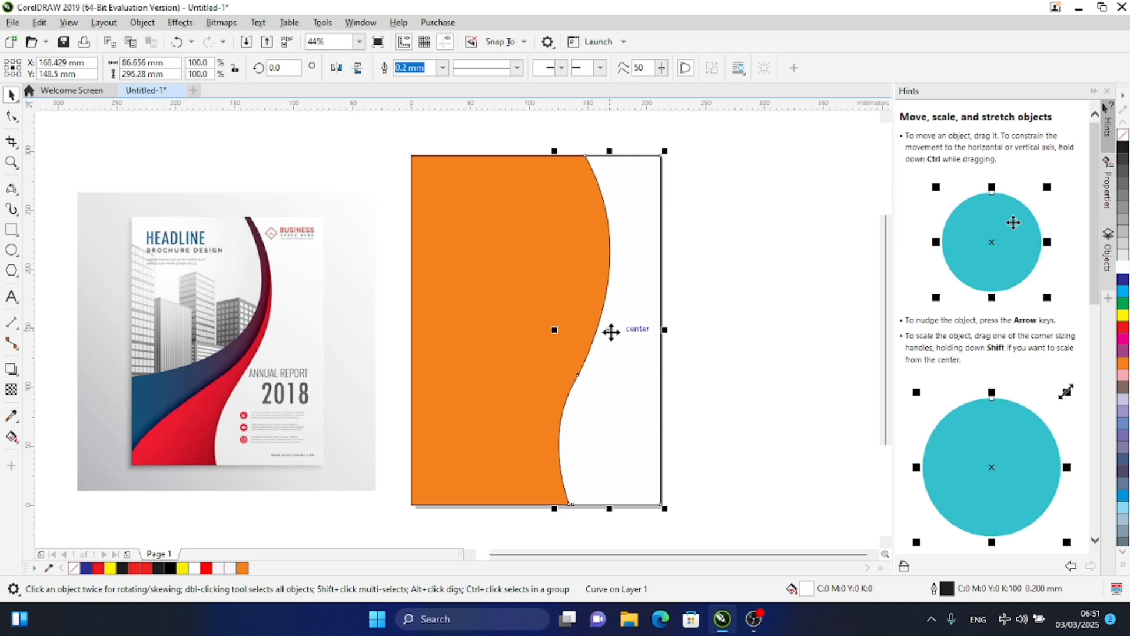
{"action": "left_click_drag", "start_coordinate": [611, 331], "coordinate": [753, 338]}
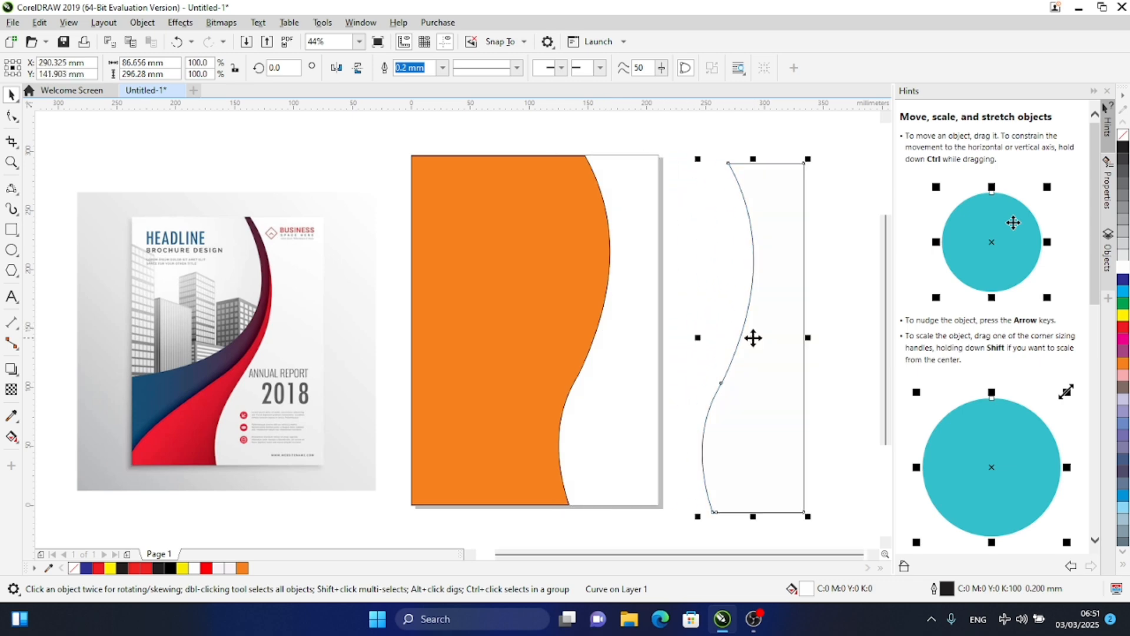
{"action": "left_click", "coordinate": [1123, 316]}
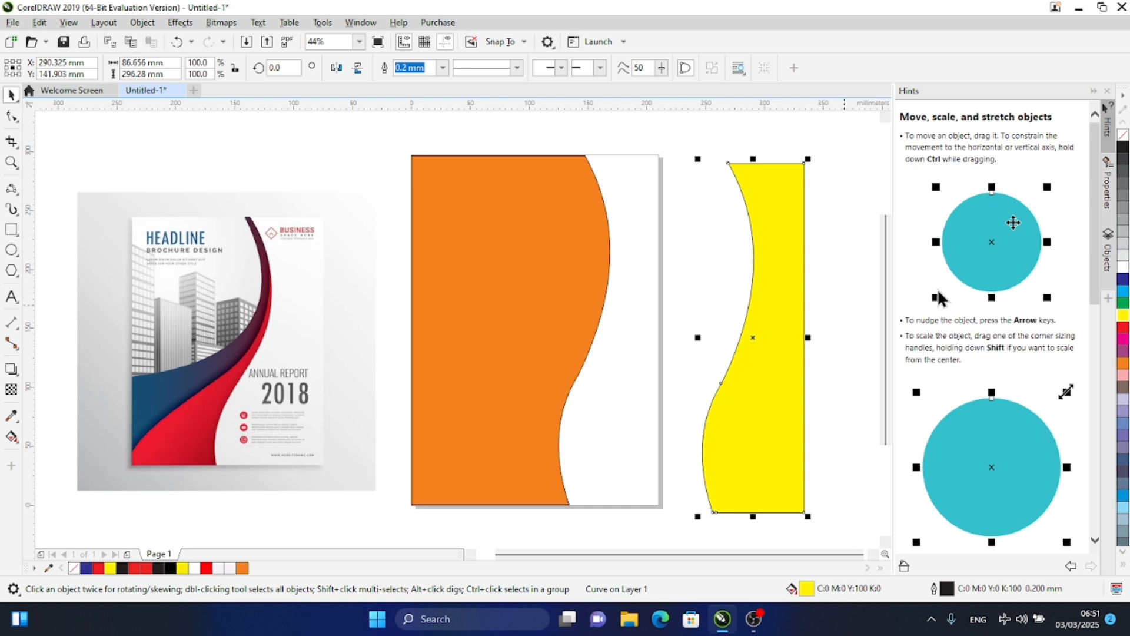
{"action": "left_click", "coordinate": [705, 144]}
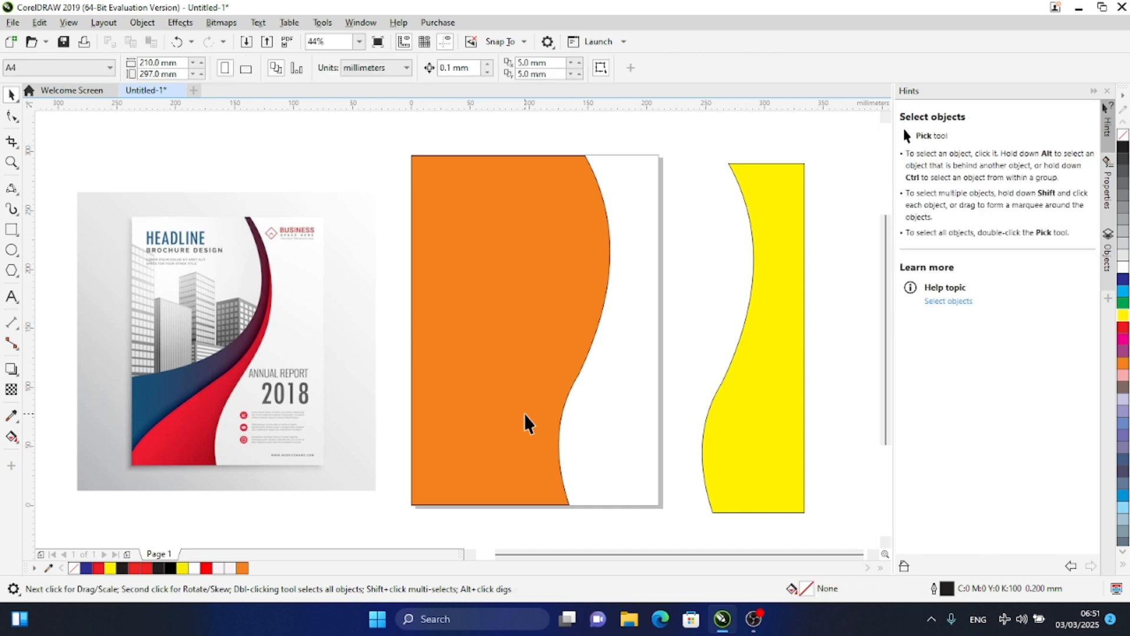
Draw a two-segment 3-point curve about 179 by 237 mm across the orange shape, from its right edge past the page's lower-left corner
{"action": "left_click", "coordinate": [11, 189]}
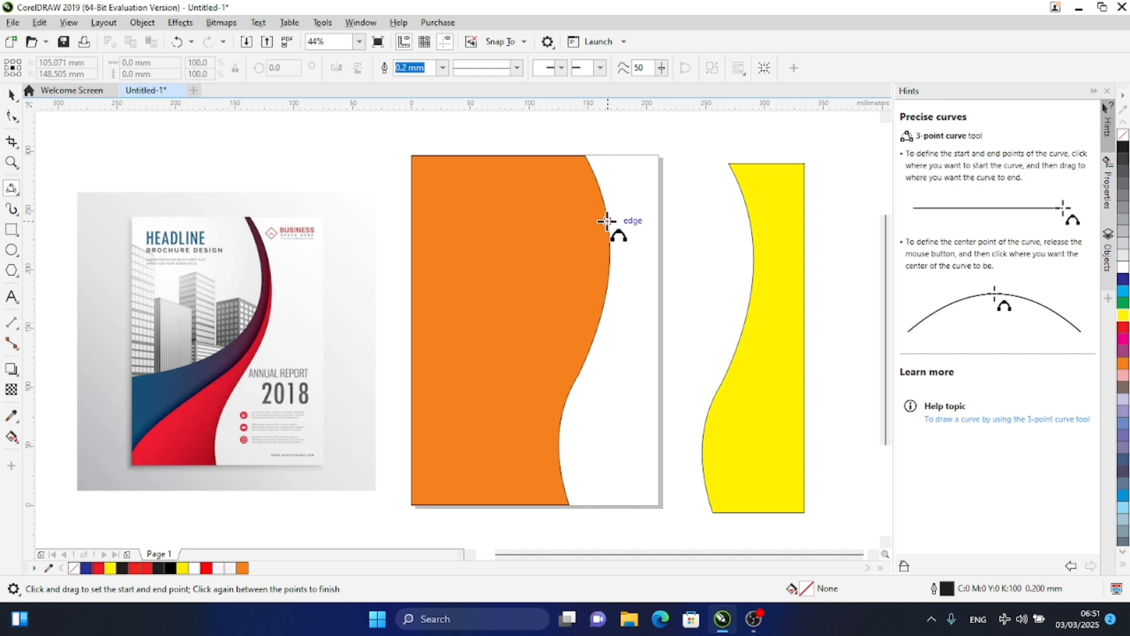
{"action": "left_click_drag", "start_coordinate": [607, 220], "coordinate": [525, 376]}
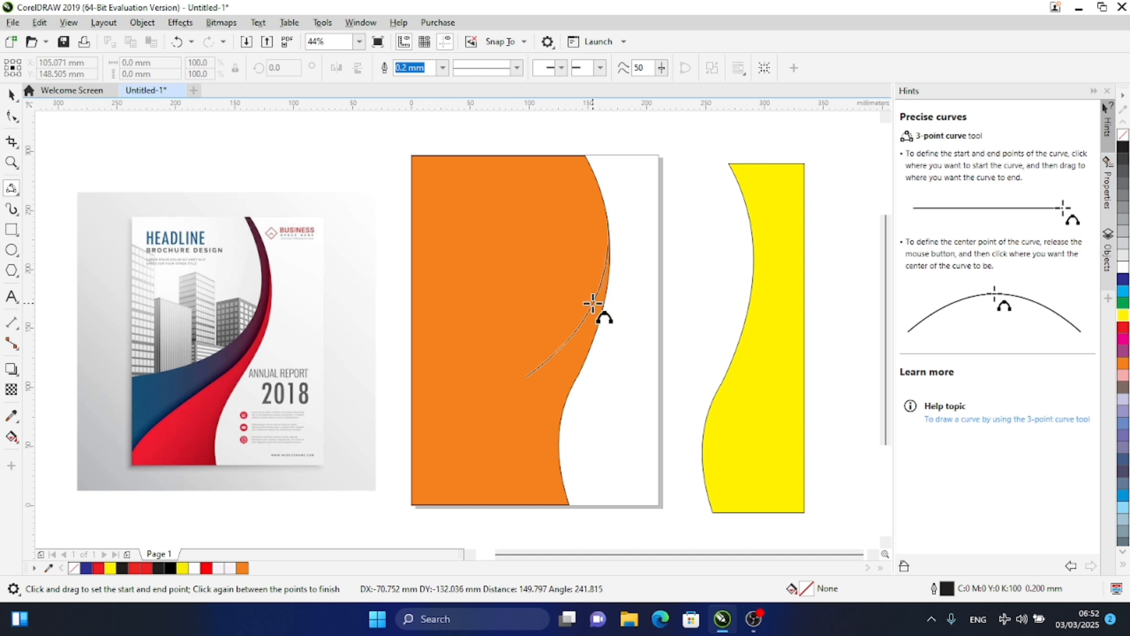
{"action": "left_click", "coordinate": [593, 303]}
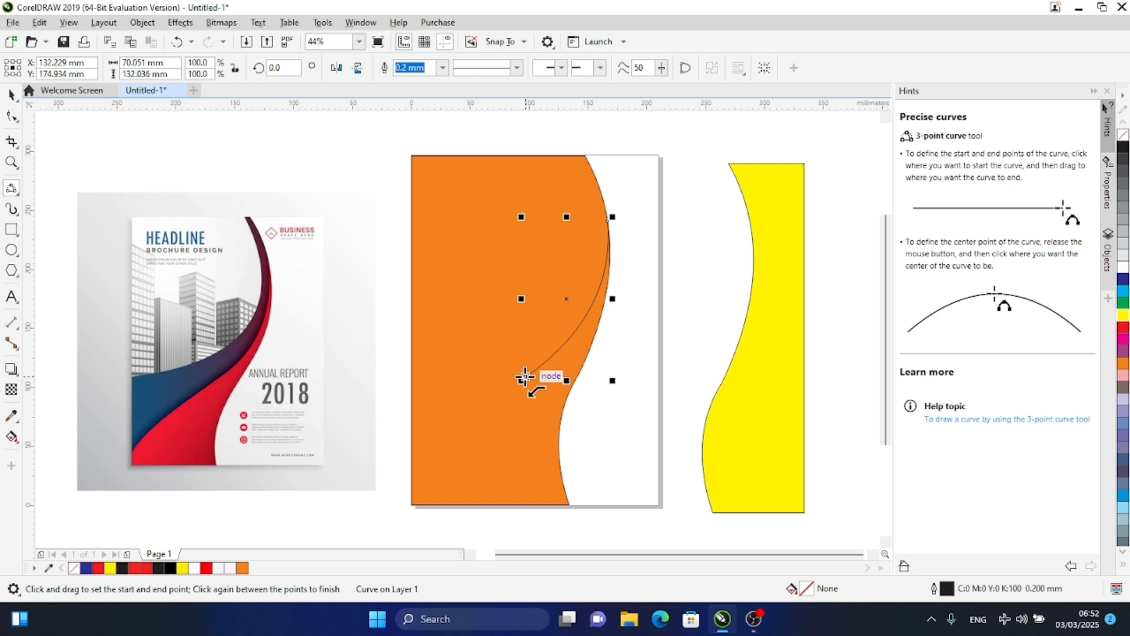
{"action": "left_click_drag", "start_coordinate": [525, 377], "coordinate": [397, 500]}
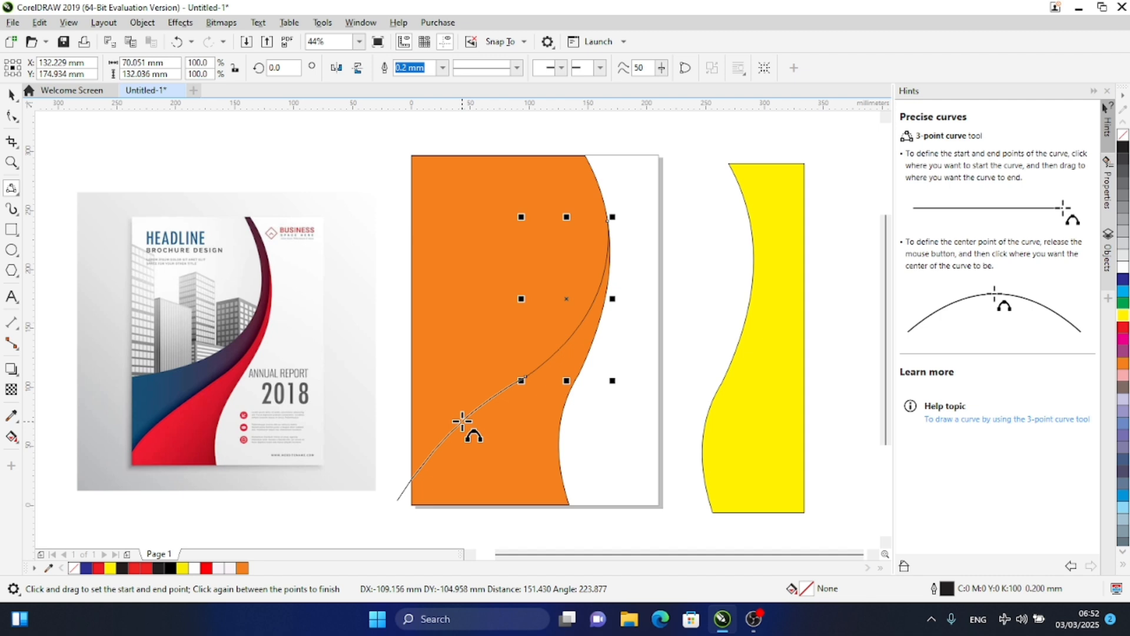
{"action": "left_click", "coordinate": [462, 420]}
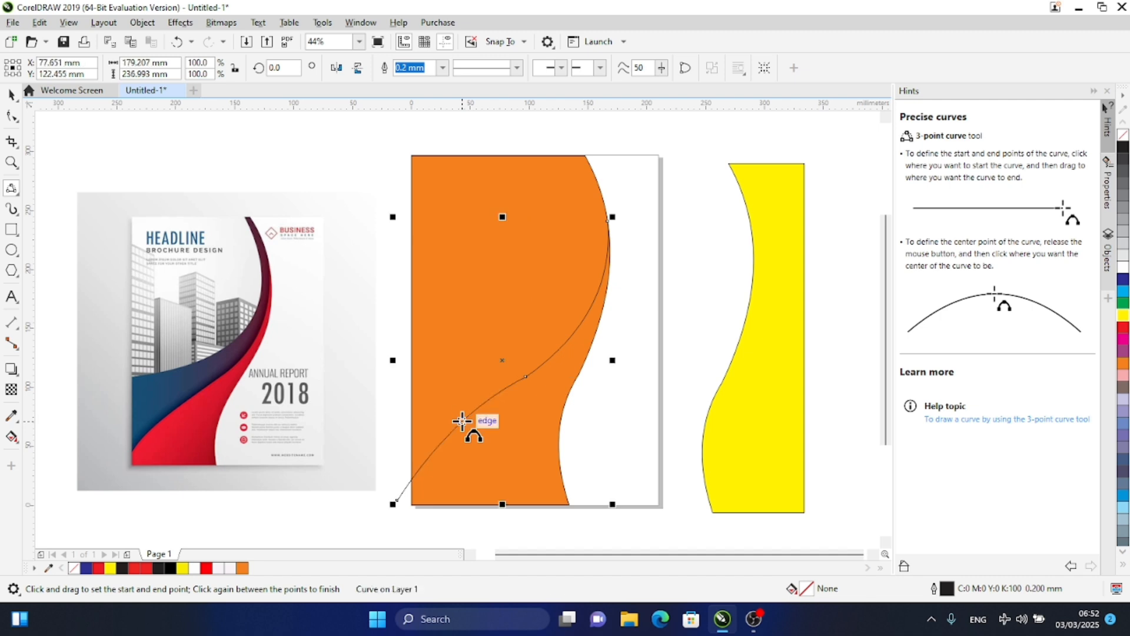
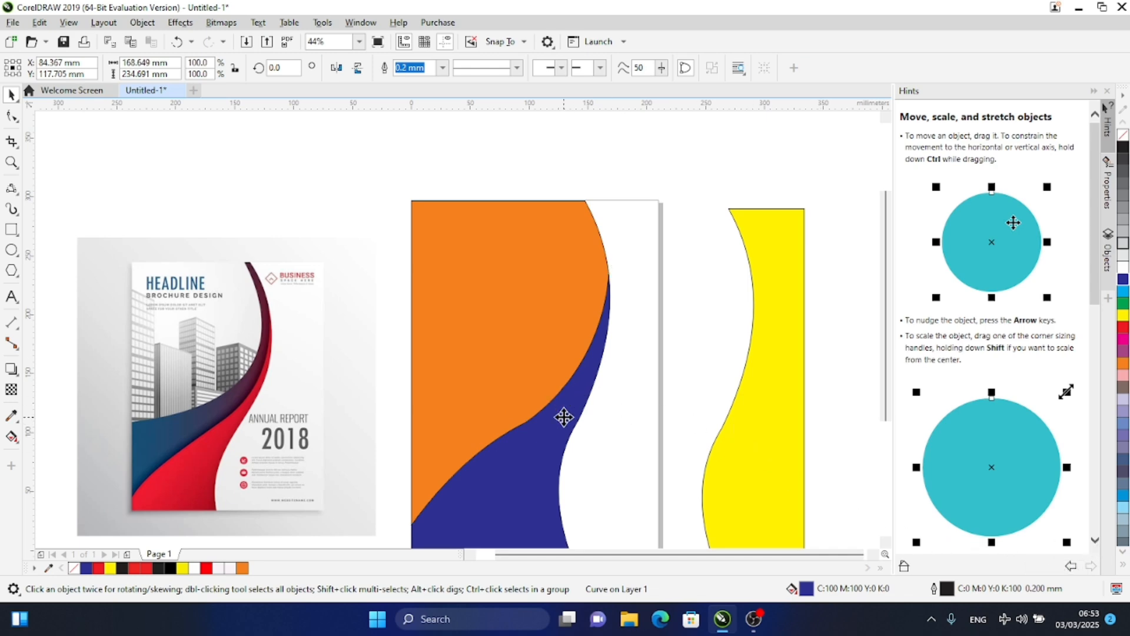
{"action": "left_click_drag", "start_coordinate": [562, 416], "coordinate": [616, 419]}
{"action": "key", "text": "ctrl+z"}
{"action": "left_click", "coordinate": [594, 172]}
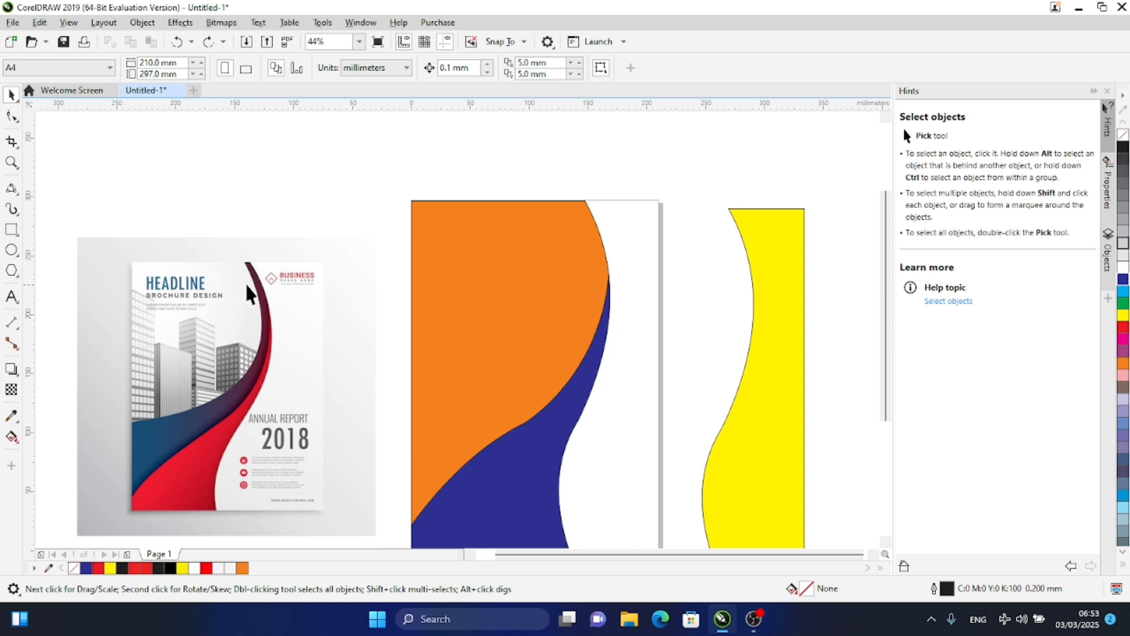
{"action": "left_click", "coordinate": [11, 188]}
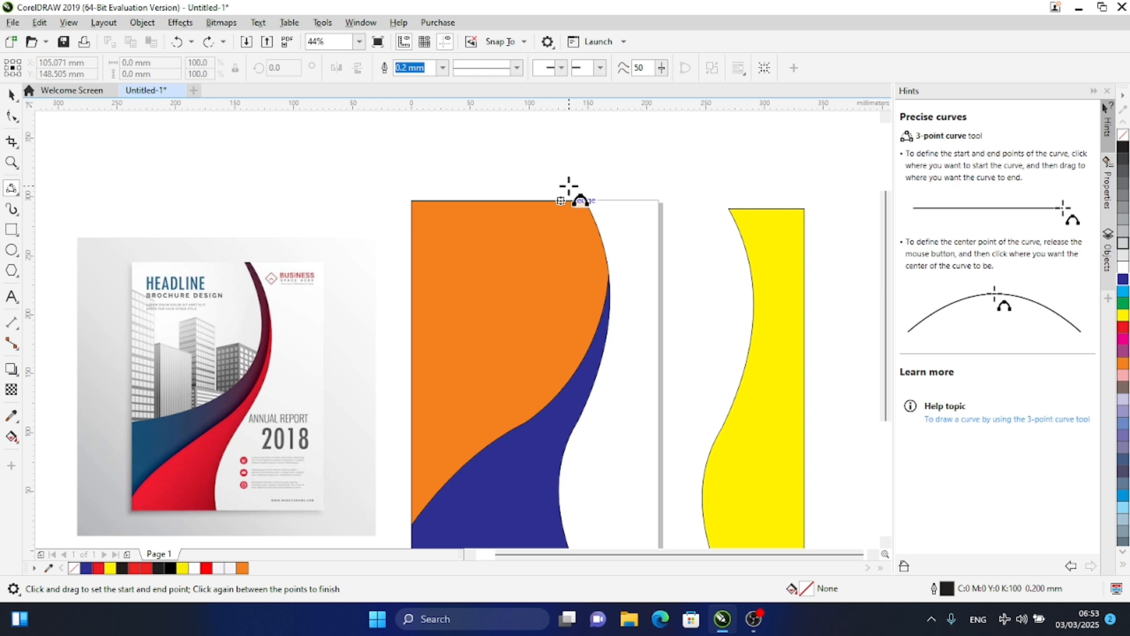
{"action": "left_click_drag", "start_coordinate": [570, 188], "coordinate": [581, 348]}
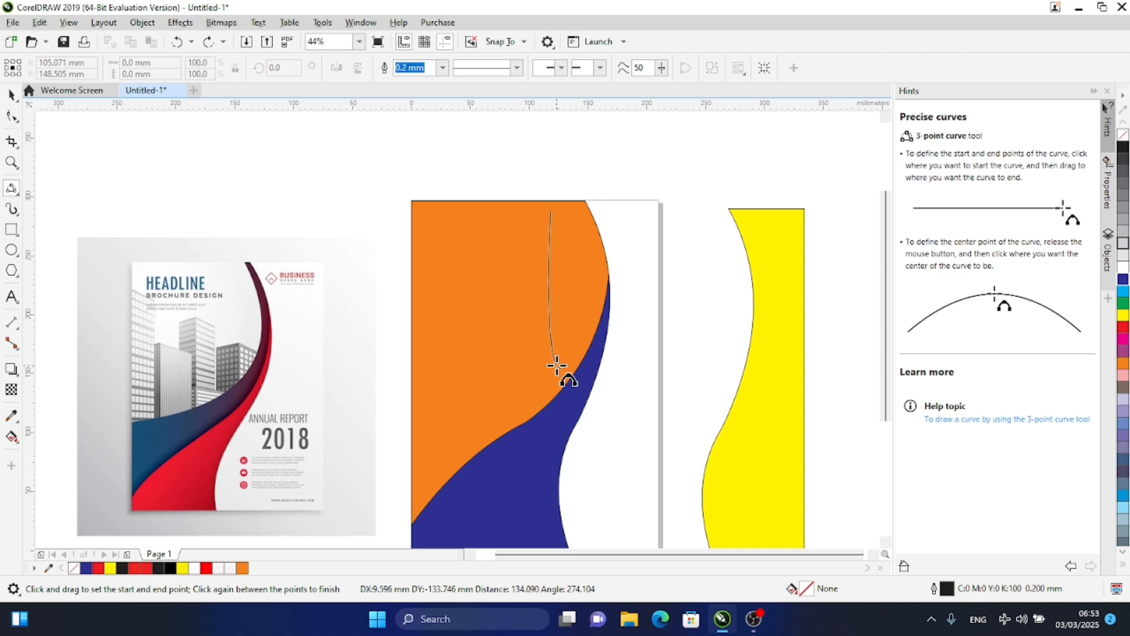
{"action": "left_click", "coordinate": [558, 369]}
{"action": "key", "text": "ctrl+z"}
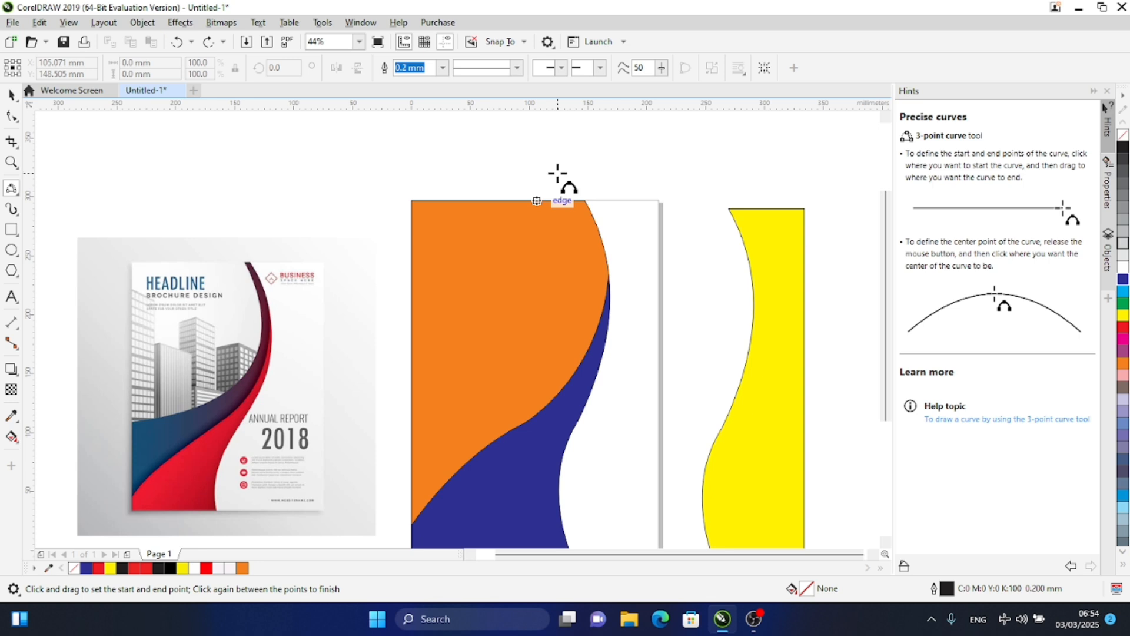
Draw a 3-point curve about 187 by 243 mm bulging through the orange shape, from above the page to beyond its left edge
{"action": "left_click_drag", "start_coordinate": [557, 174], "coordinate": [378, 375]}
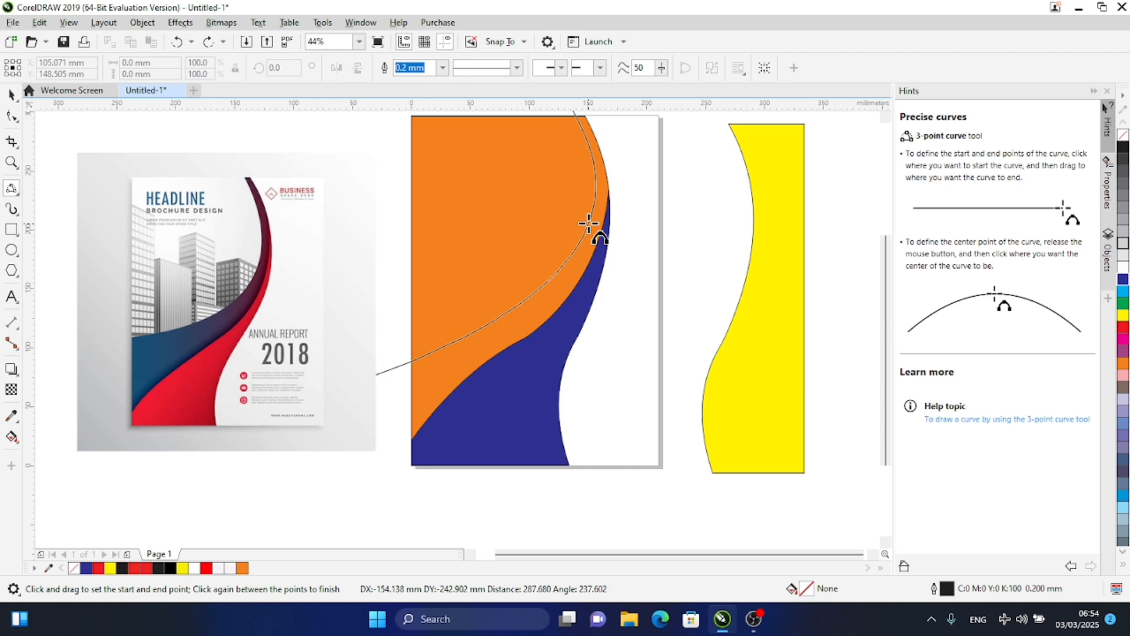
{"action": "left_click", "coordinate": [589, 223]}
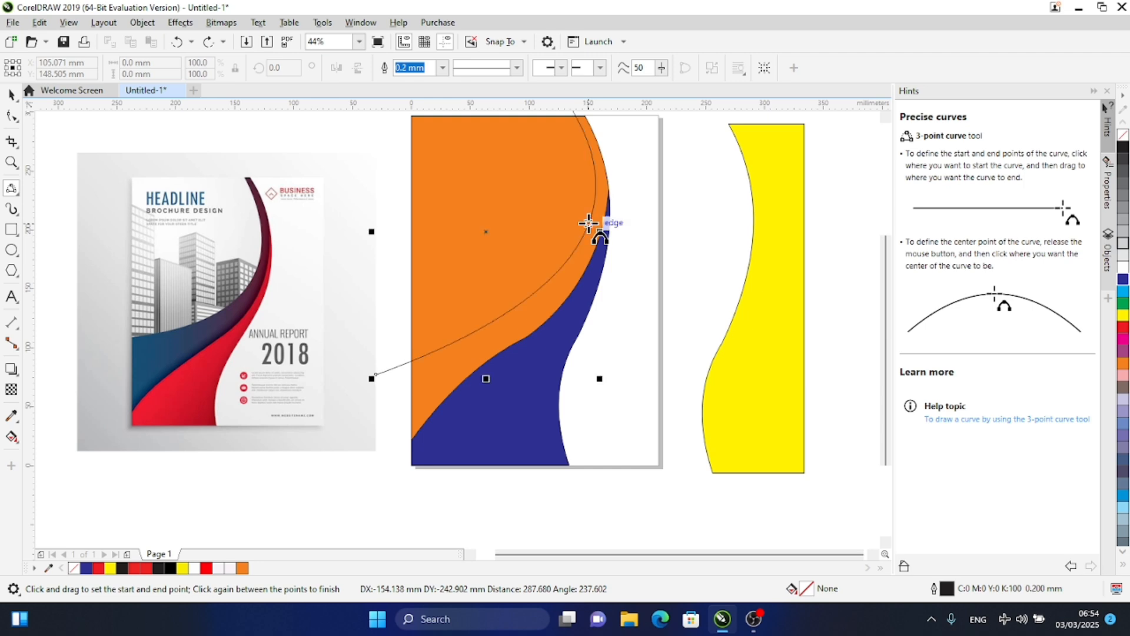
{"action": "left_click", "coordinate": [884, 116]}
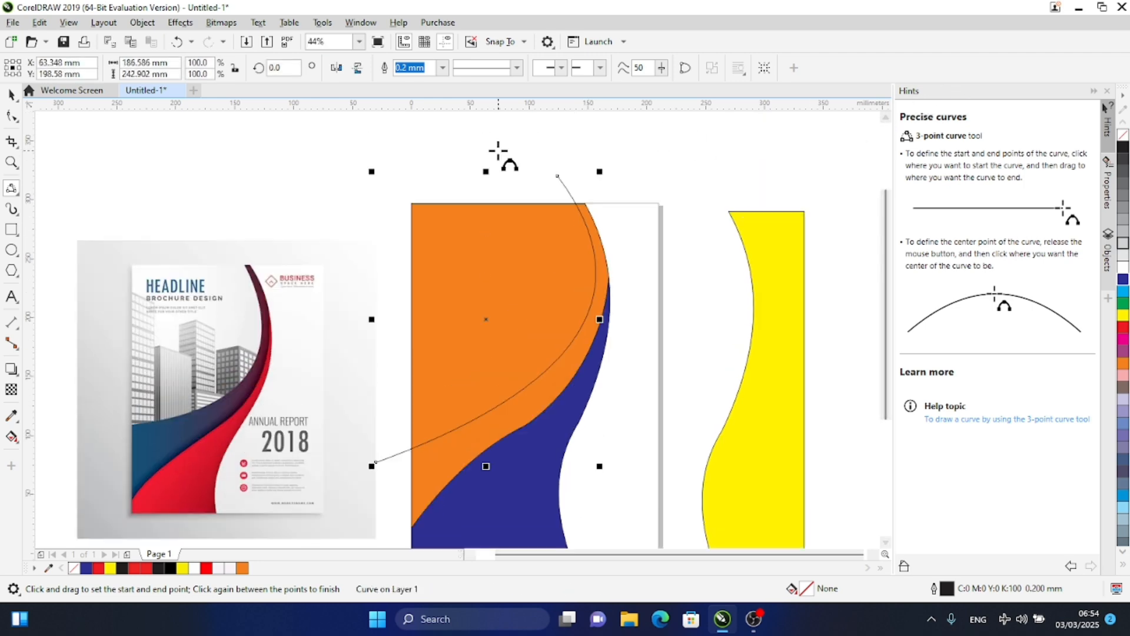
Trim the orange shape with the new curve and delete the cutting curve
{"action": "left_click", "coordinate": [12, 94]}
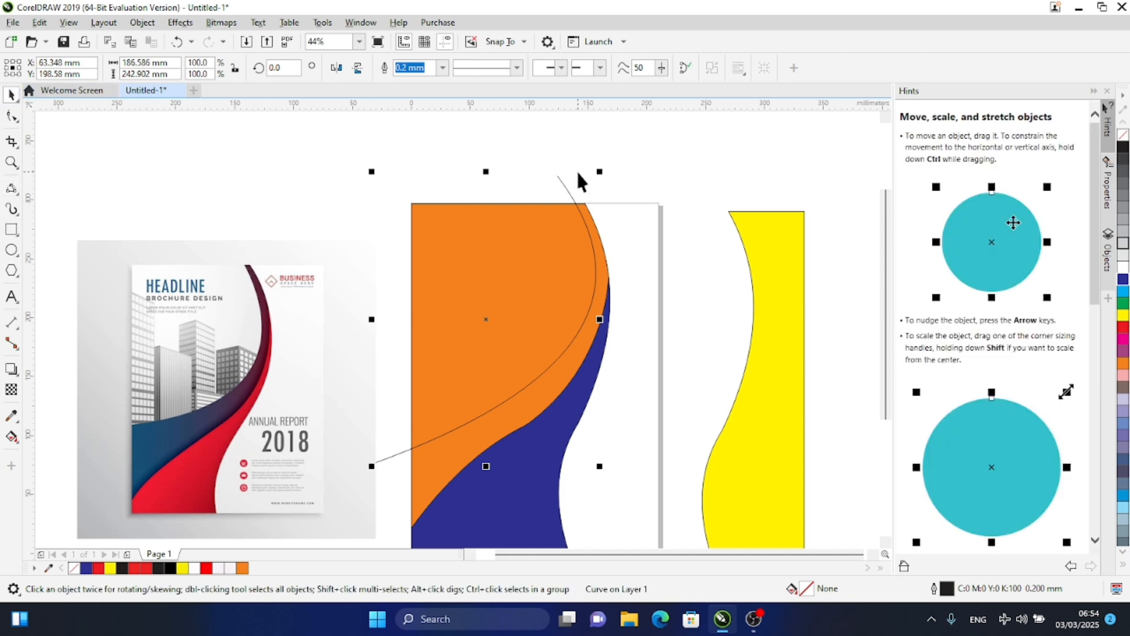
{"action": "left_click", "coordinate": [591, 183]}
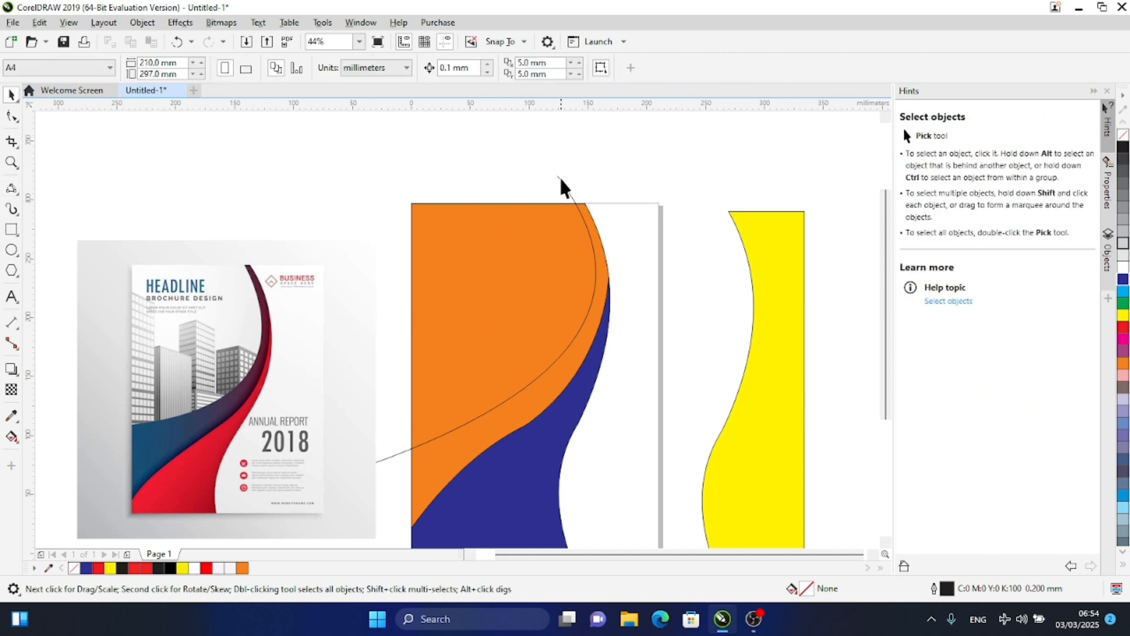
{"action": "left_click", "coordinate": [560, 180]}
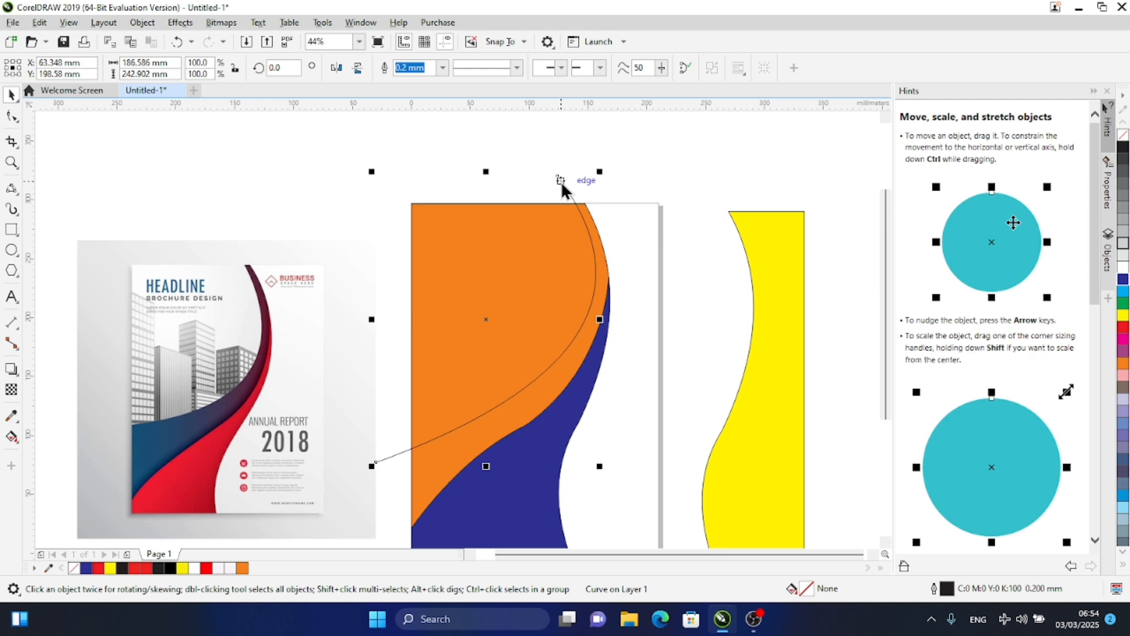
{"action": "left_click", "coordinate": [413, 204], "text": "shift"}
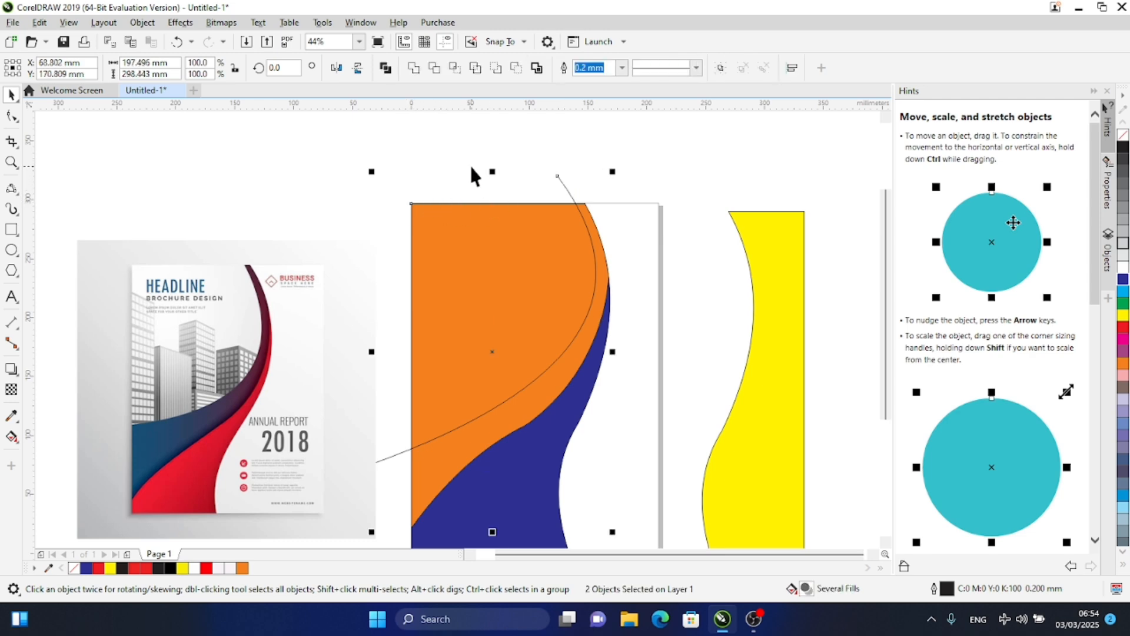
{"action": "left_click", "coordinate": [440, 68]}
{"action": "left_click", "coordinate": [595, 127]}
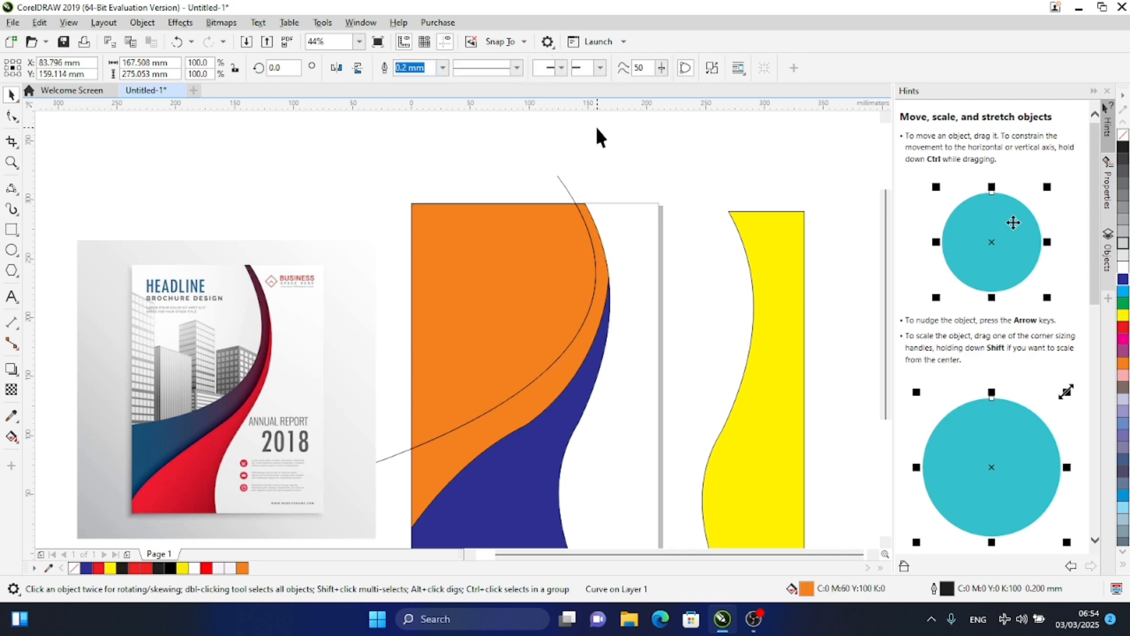
{"action": "left_click", "coordinate": [564, 185]}
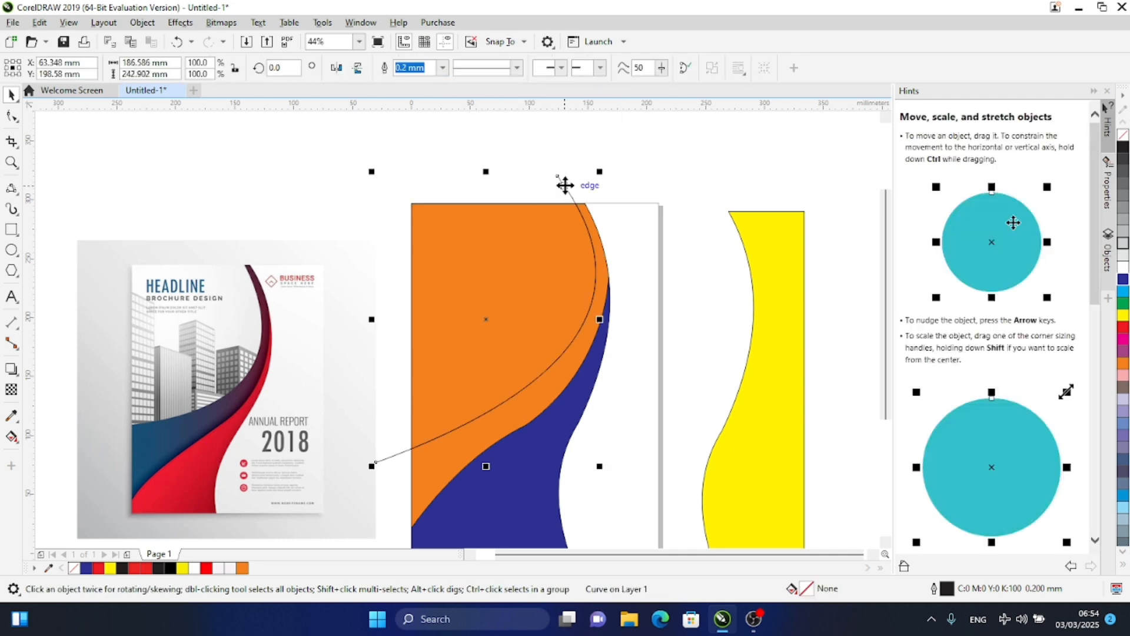
{"action": "key", "text": "Delete"}
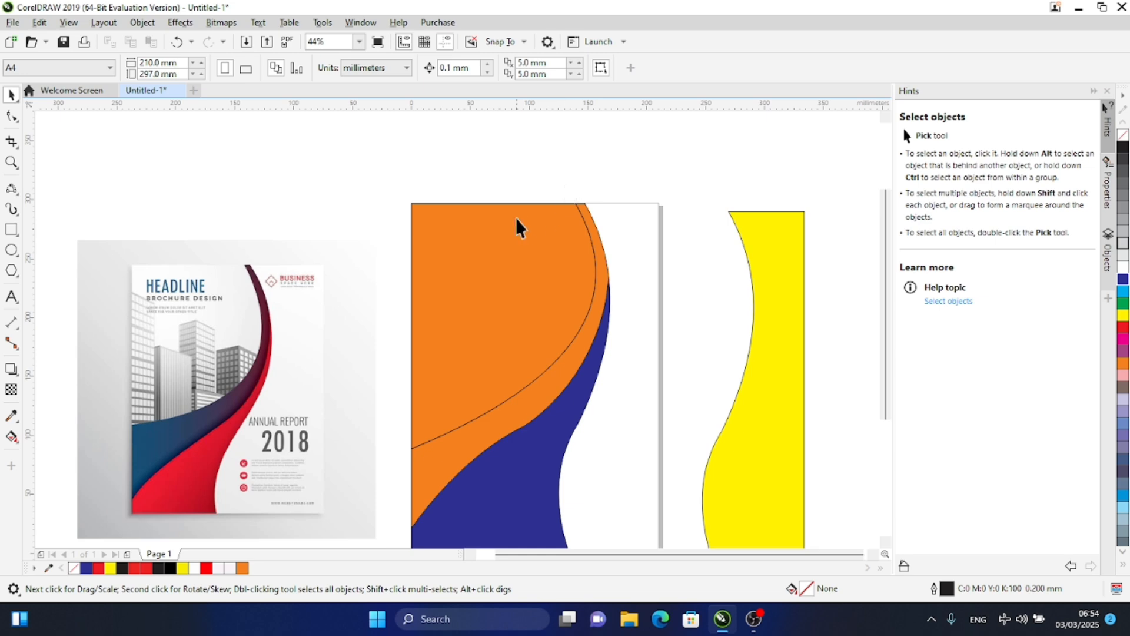
Break the trimmed orange shape apart and fill its upper-left piece with white
{"action": "left_click", "coordinate": [488, 206]}
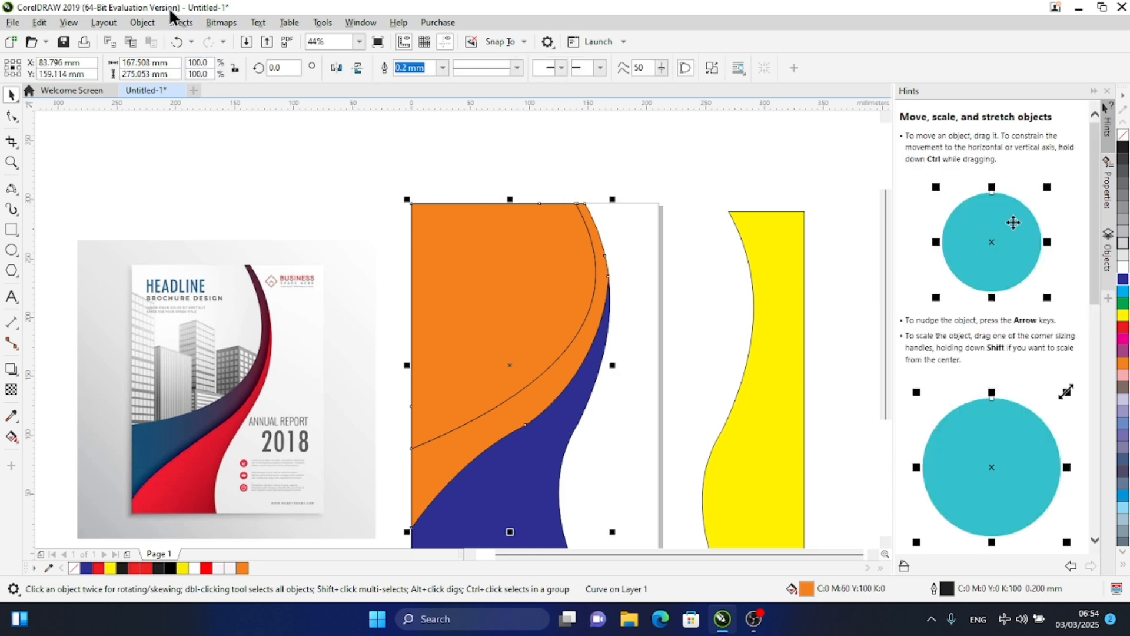
{"action": "left_click", "coordinate": [144, 23]}
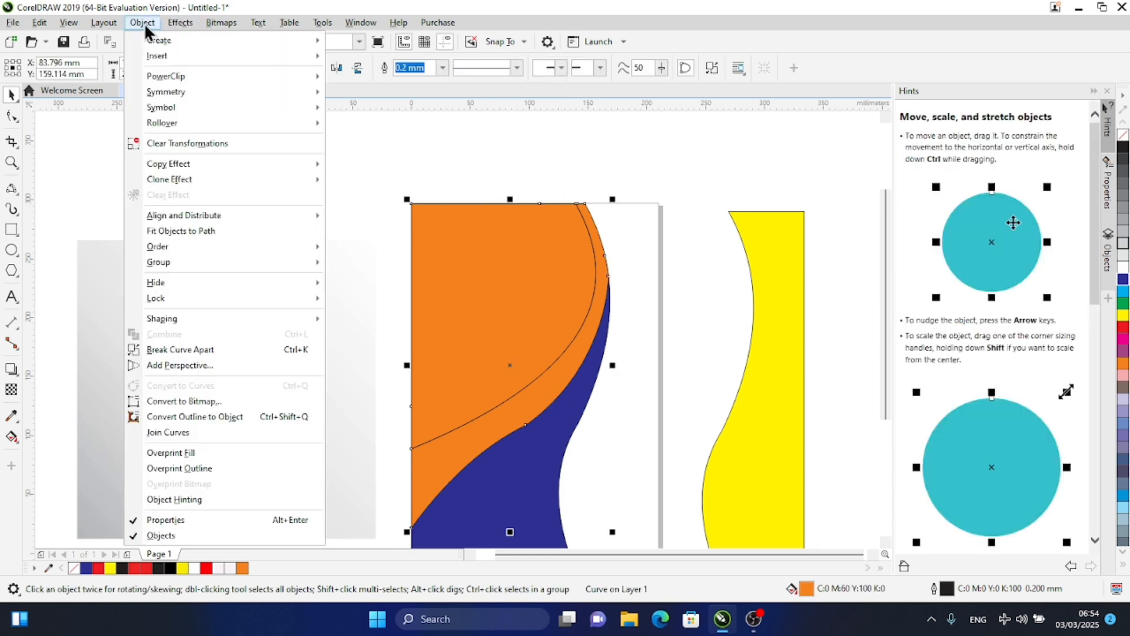
{"action": "left_click", "coordinate": [157, 350]}
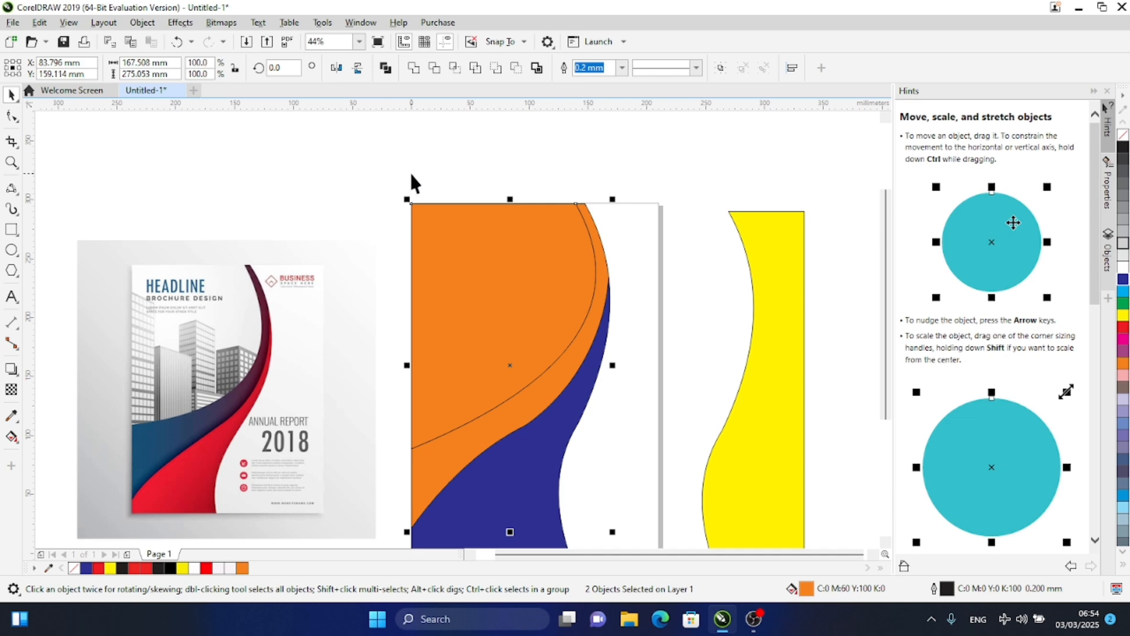
{"action": "left_click", "coordinate": [423, 142]}
{"action": "left_click", "coordinate": [468, 245]}
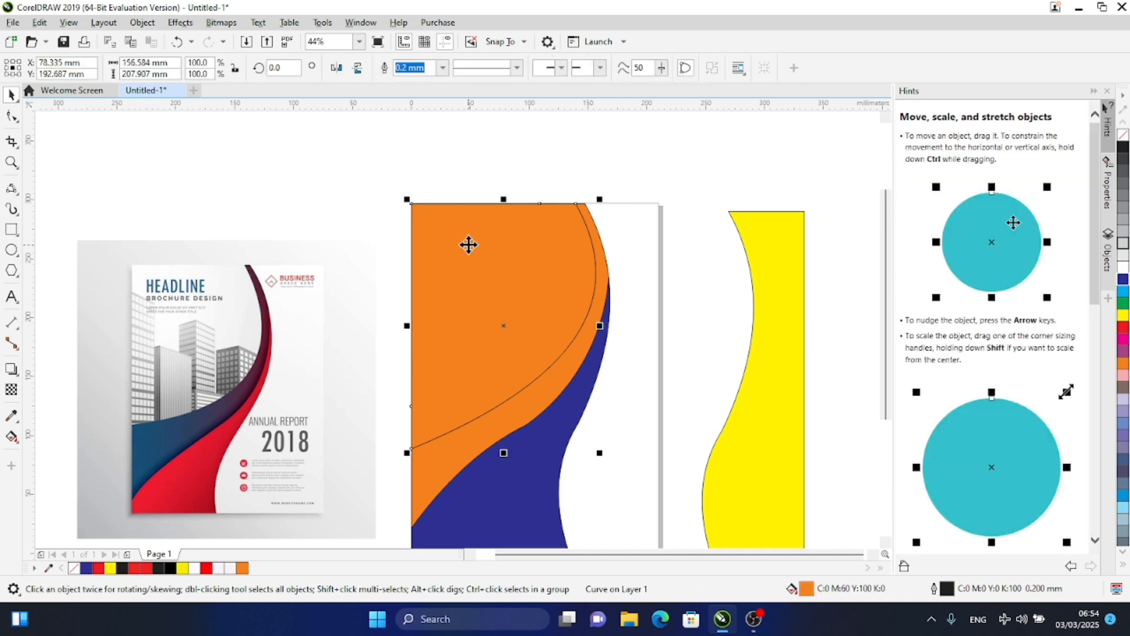
{"action": "left_click", "coordinate": [1120, 270]}
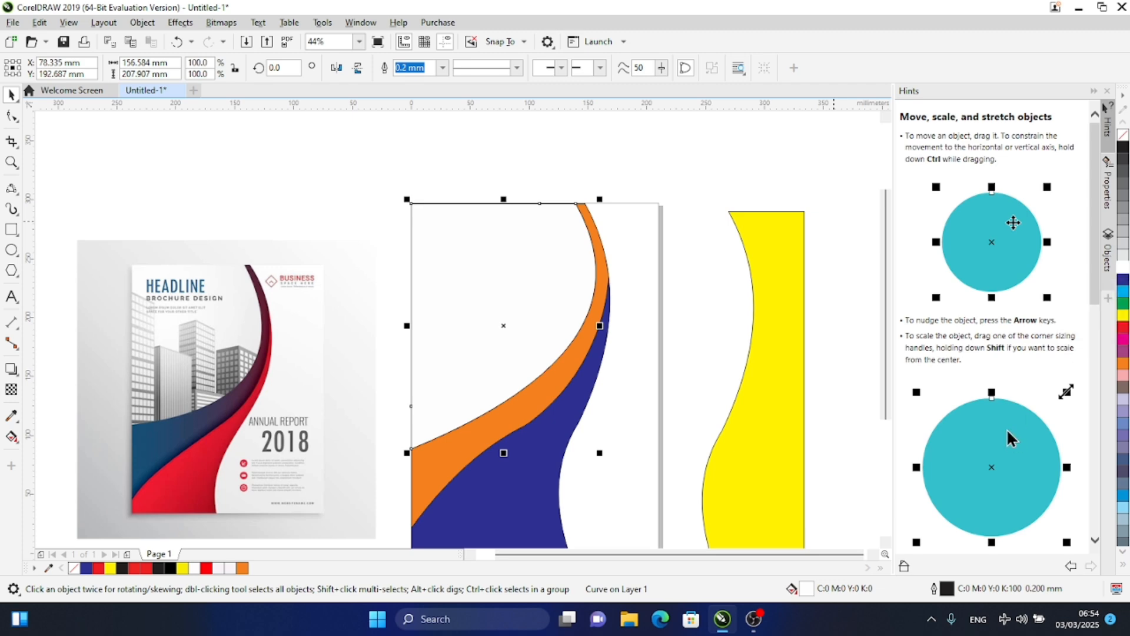
Move the yellow piece back onto the page's right side, at about X 168.6, Y 148.6 mm, flush with the curved edge
{"action": "left_click", "coordinate": [885, 544]}
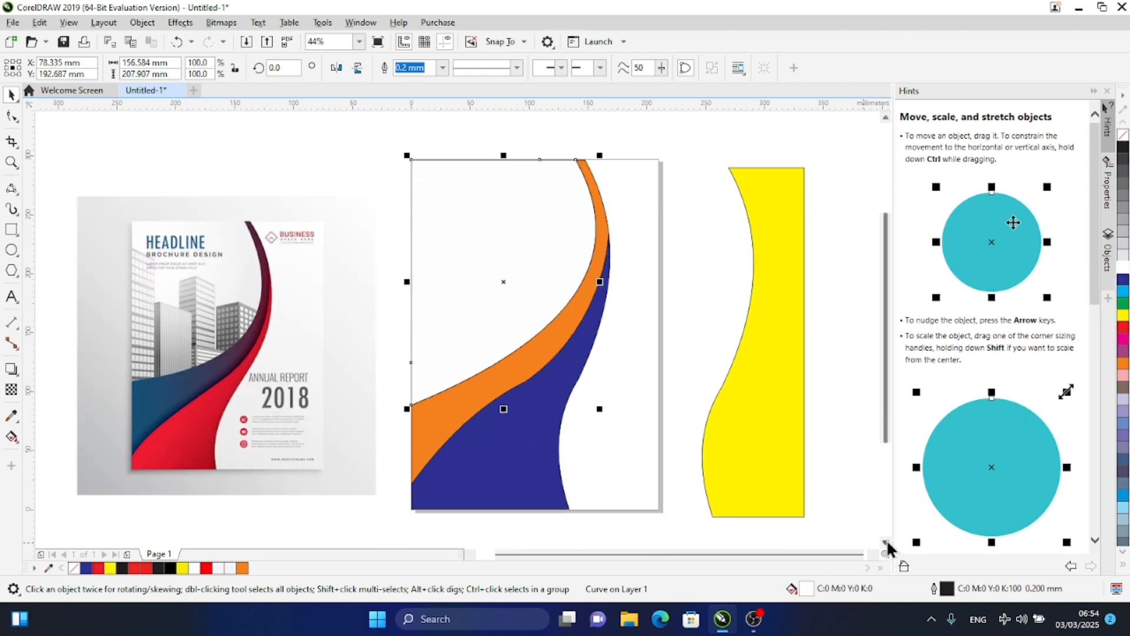
{"action": "left_click", "coordinate": [759, 423]}
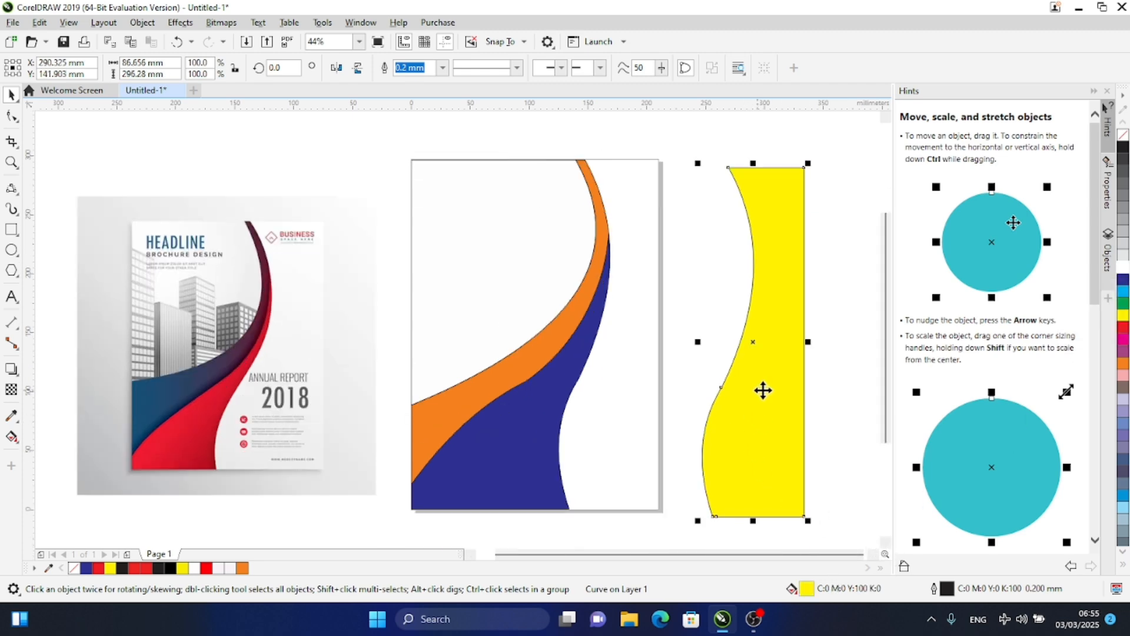
{"action": "left_click_drag", "start_coordinate": [754, 338], "coordinate": [610, 333]}
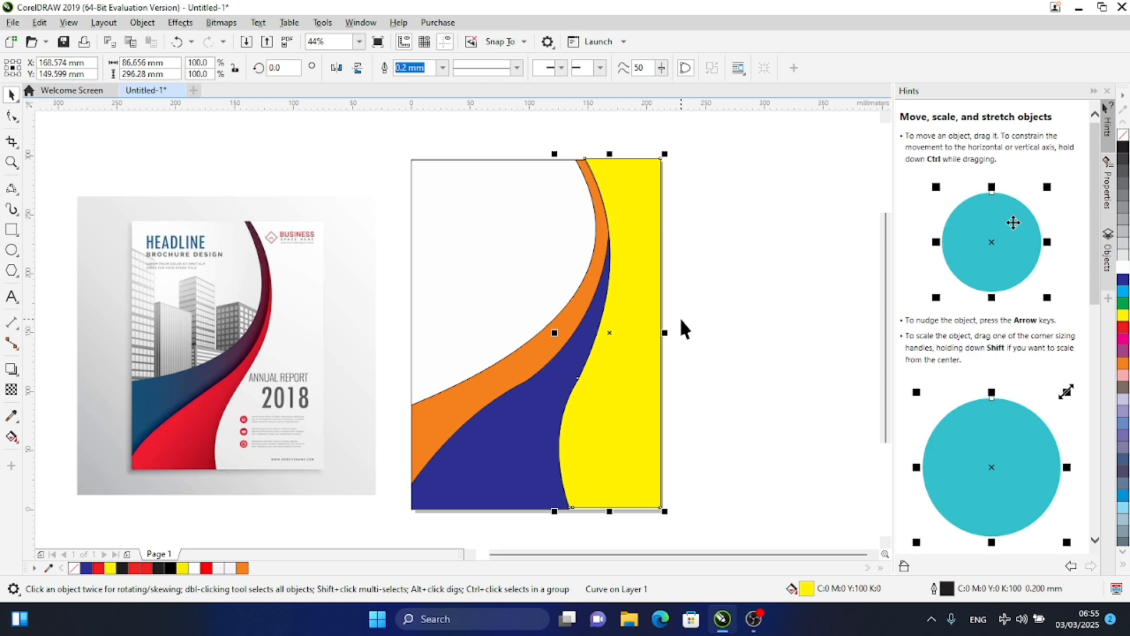
{"action": "key", "text": "Down"}
{"action": "key", "text": "Down"}
{"action": "key", "text": "Down"}
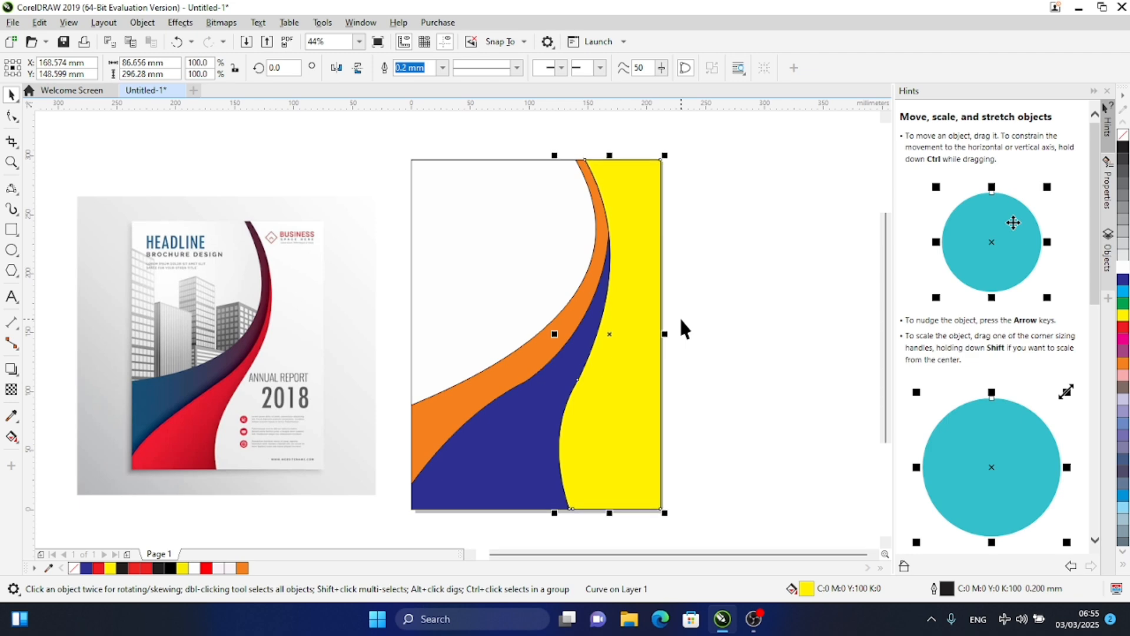
{"action": "left_click", "coordinate": [728, 291]}
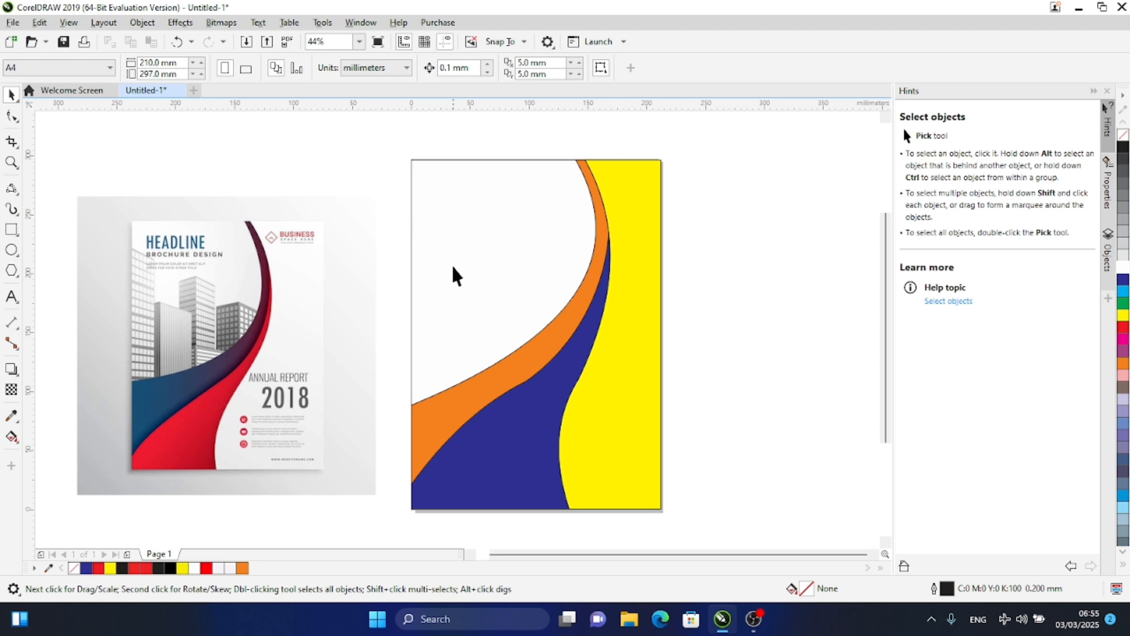
Smooth the blue shape's upper-left edge with the Shape tool by adjusting its middle node and that node's curve handles
{"action": "left_click", "coordinate": [543, 383]}
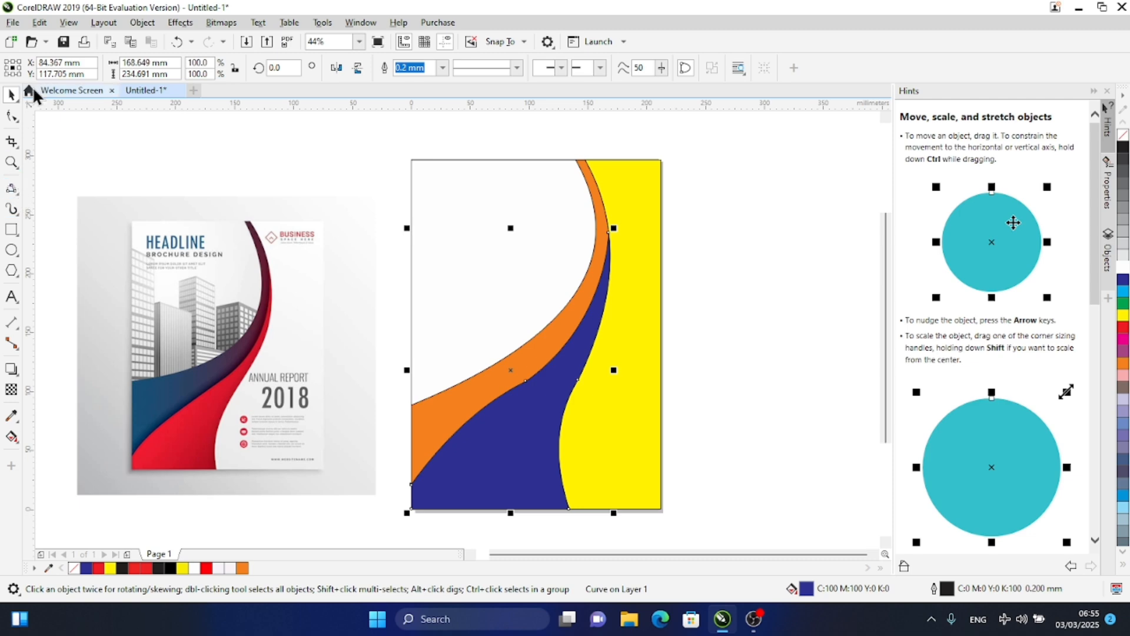
{"action": "left_click", "coordinate": [12, 115]}
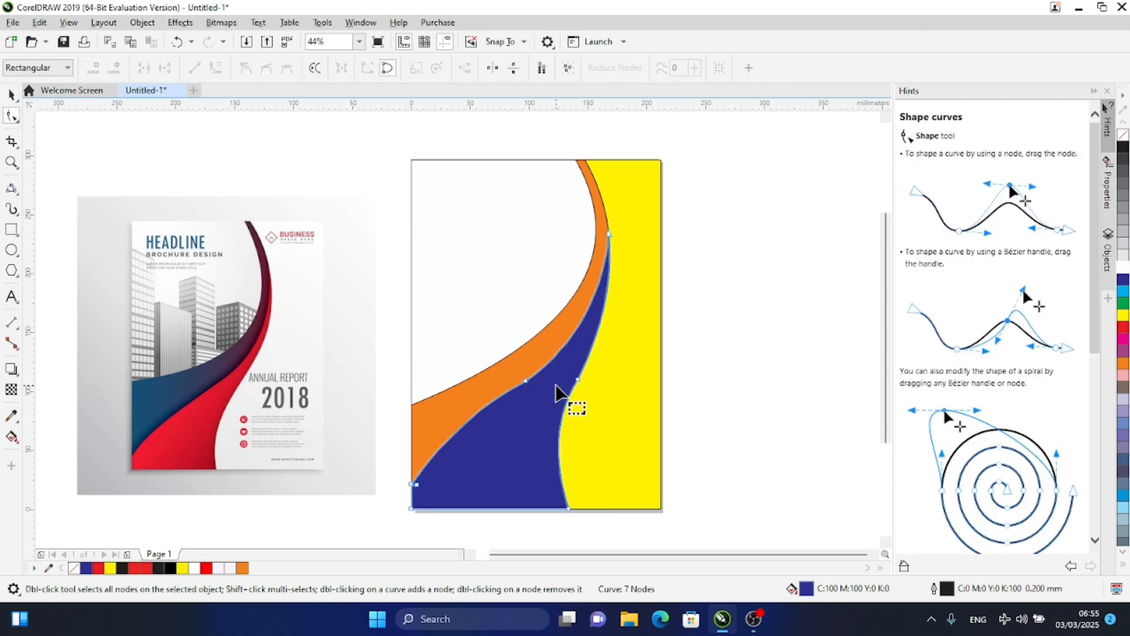
{"action": "mouse_move", "coordinate": [525, 379]}
{"action": "left_mouse_down"}
{"action": "mouse_move", "coordinate": [539, 370]}
{"action": "mouse_move", "coordinate": [525, 380]}
{"action": "left_mouse_up"}
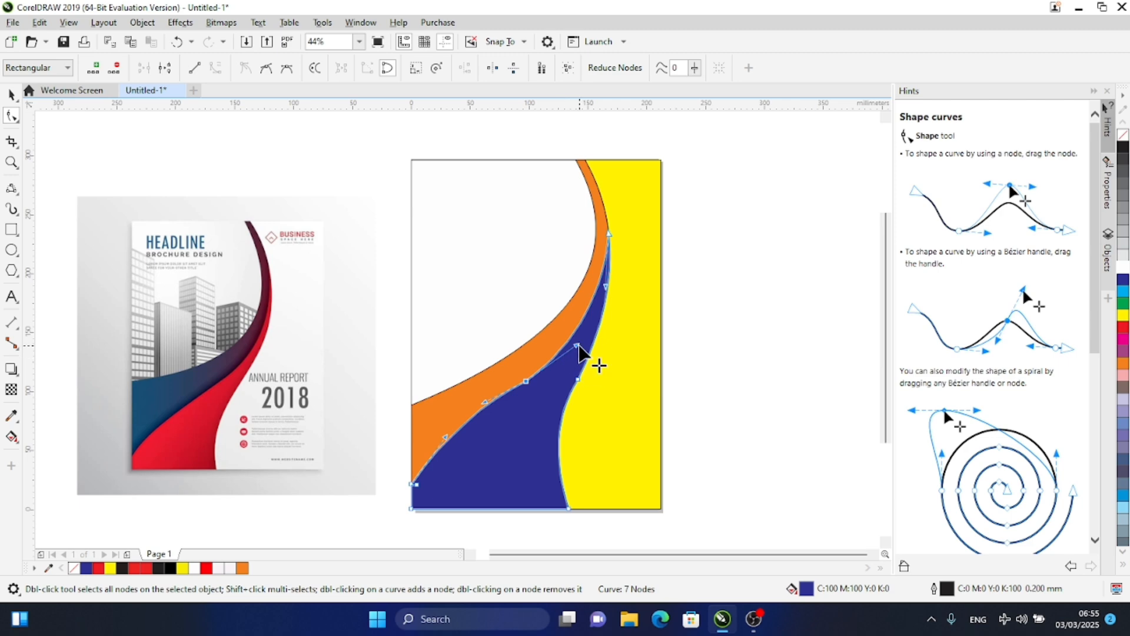
{"action": "left_click_drag", "start_coordinate": [577, 346], "coordinate": [565, 366]}
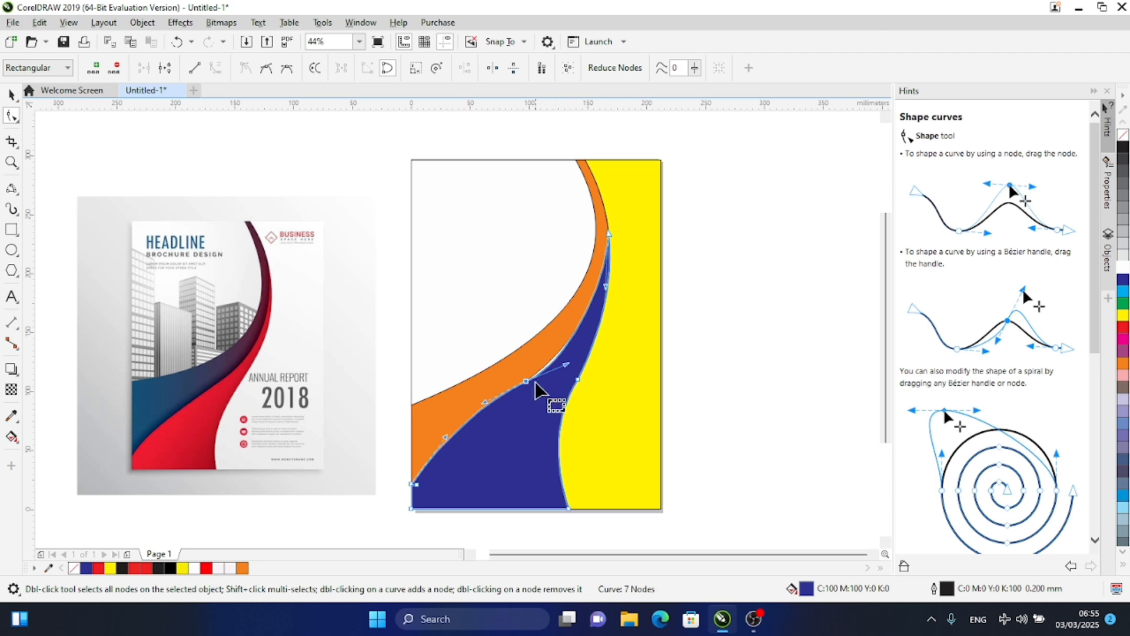
{"action": "left_click_drag", "start_coordinate": [483, 401], "coordinate": [482, 411]}
{"action": "left_click_drag", "start_coordinate": [525, 380], "coordinate": [557, 355]}
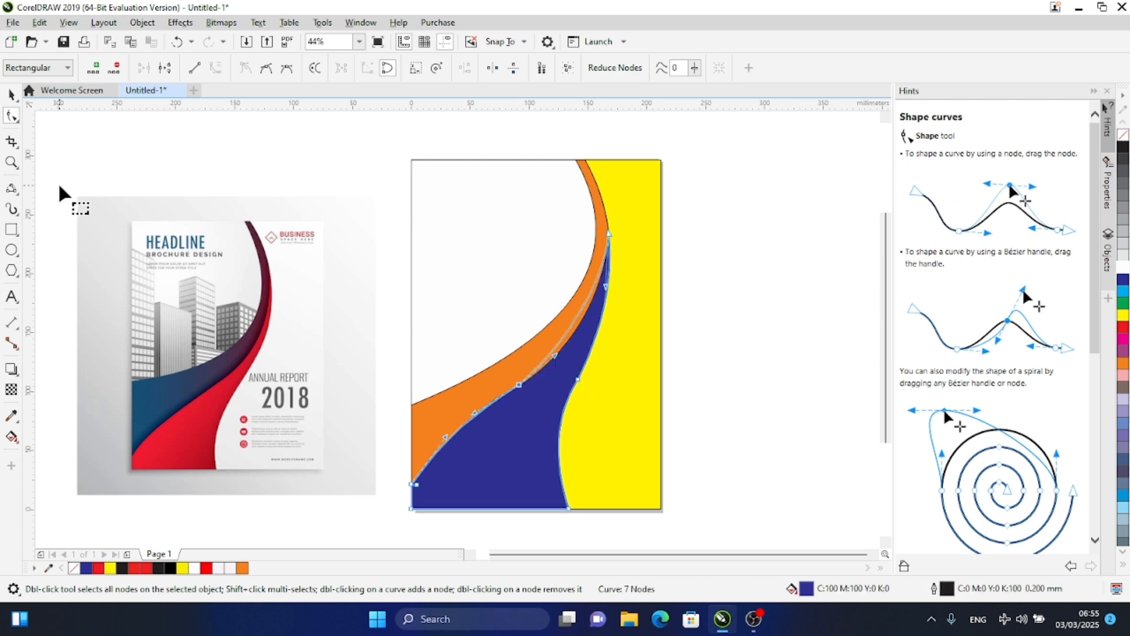
Reshape the orange band's lower edge with the Shape tool by moving its middle node slightly down and to the left
{"action": "left_click", "coordinate": [11, 100]}
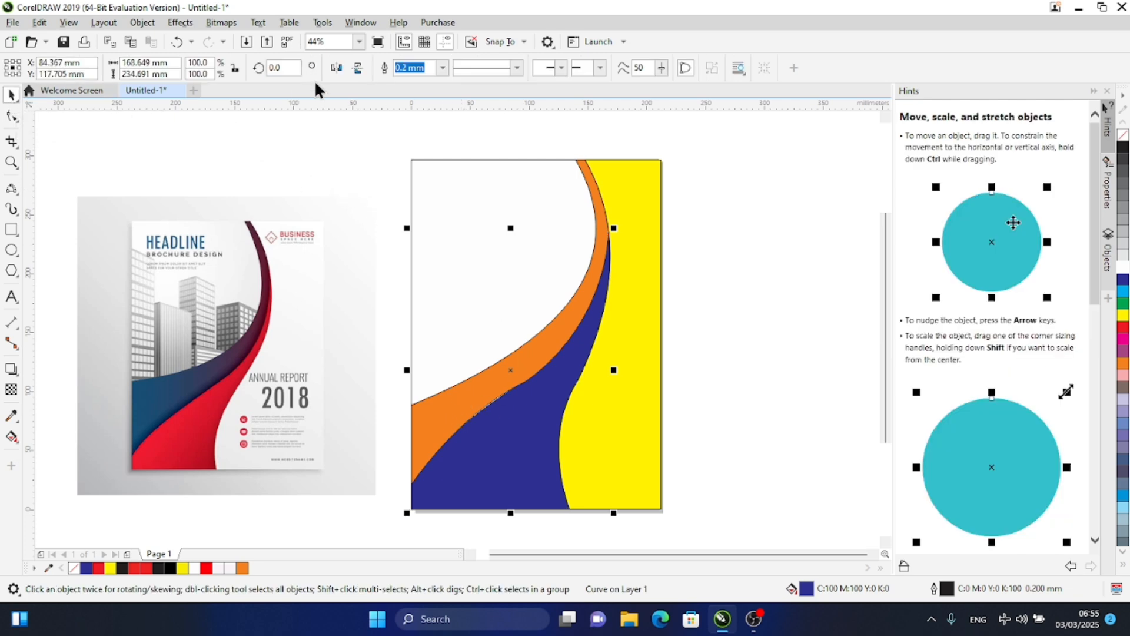
{"action": "left_click", "coordinate": [322, 157]}
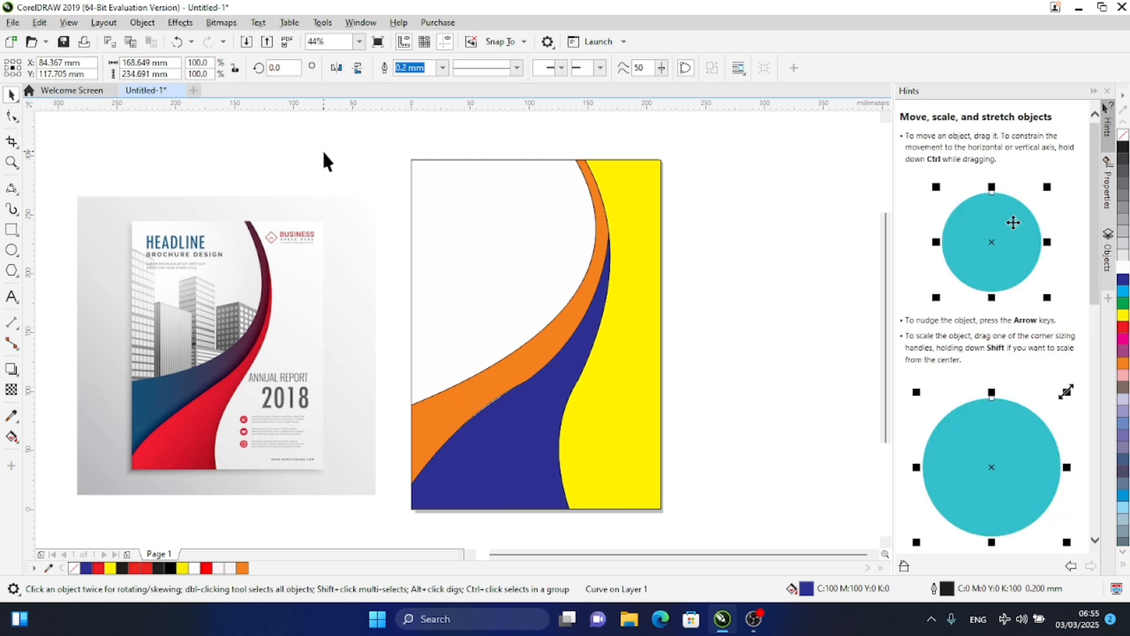
{"action": "left_click", "coordinate": [435, 405]}
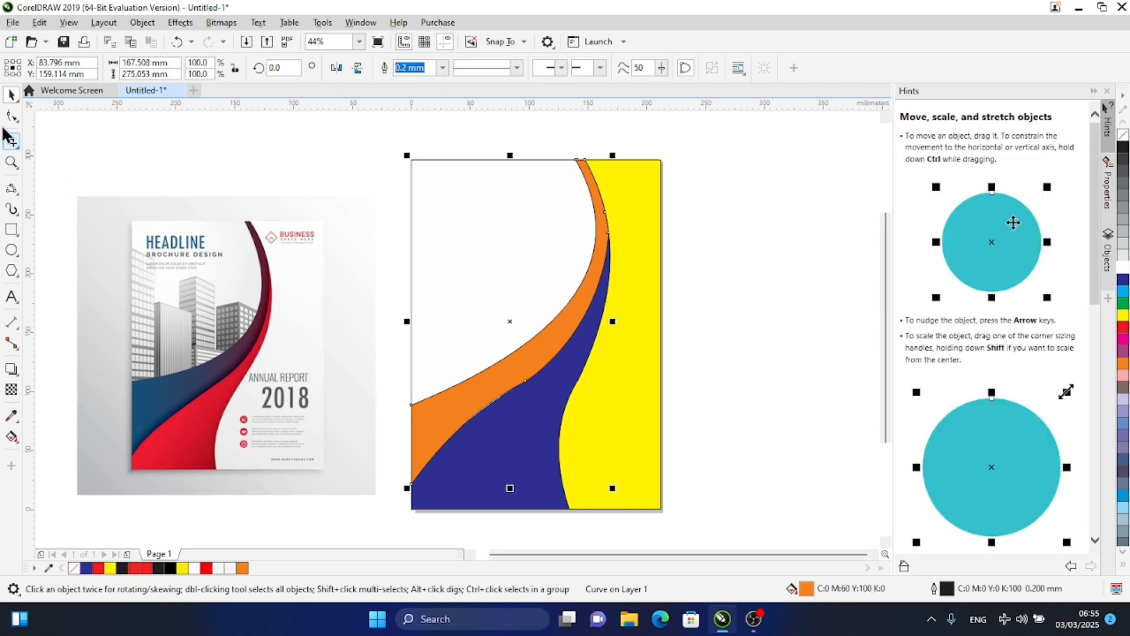
{"action": "left_click", "coordinate": [11, 115]}
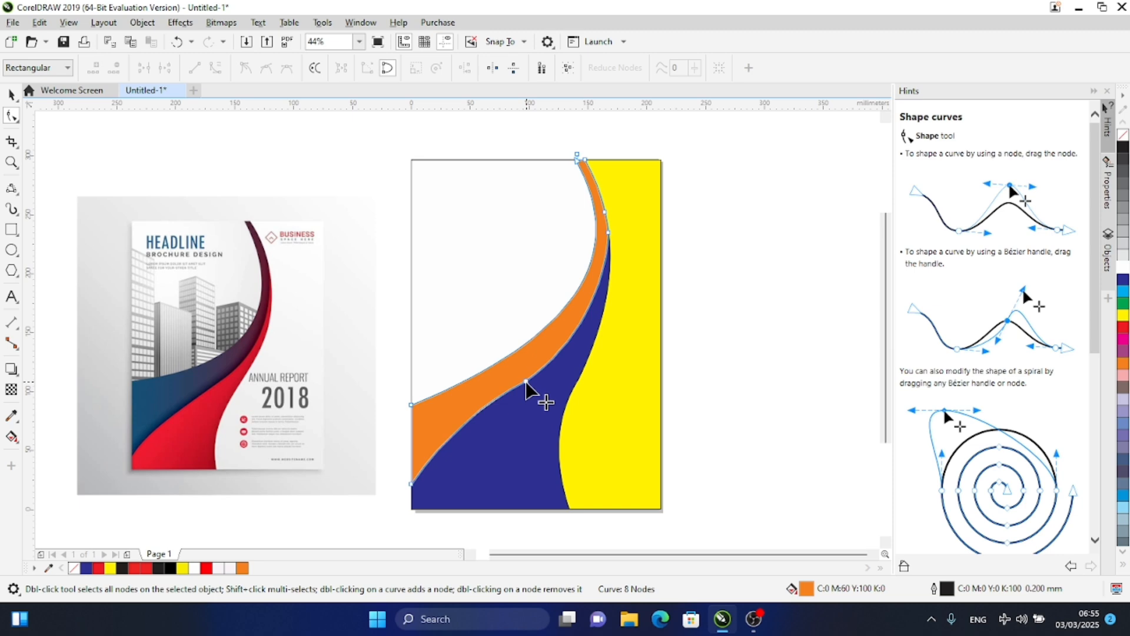
{"action": "left_click_drag", "start_coordinate": [526, 381], "coordinate": [515, 393]}
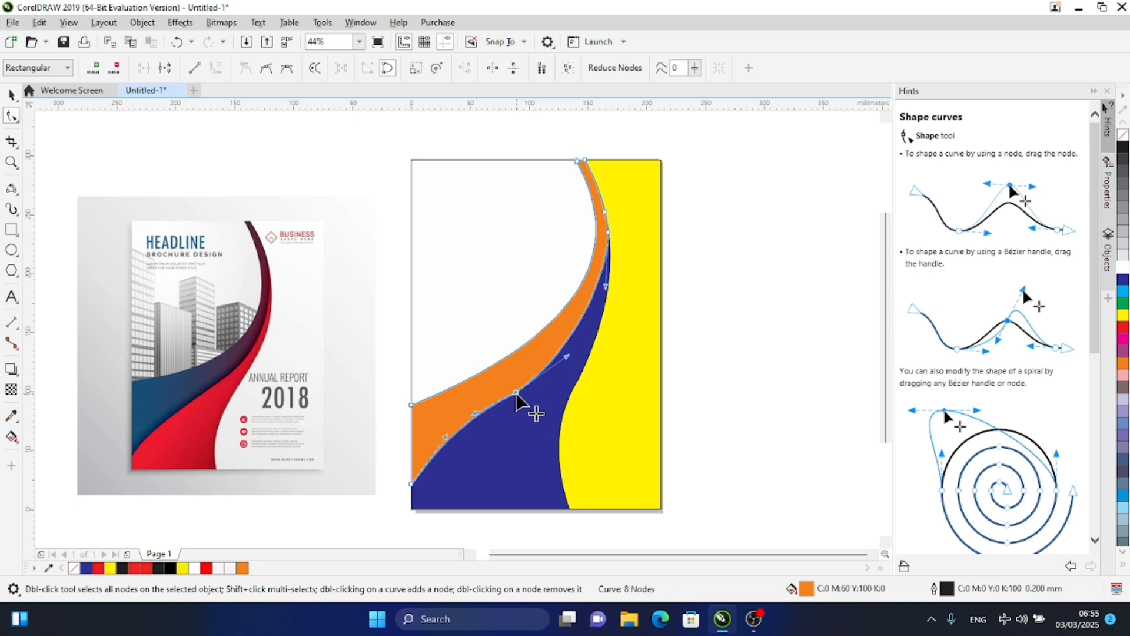
{"action": "left_click", "coordinate": [12, 95]}
{"action": "left_click", "coordinate": [762, 178]}
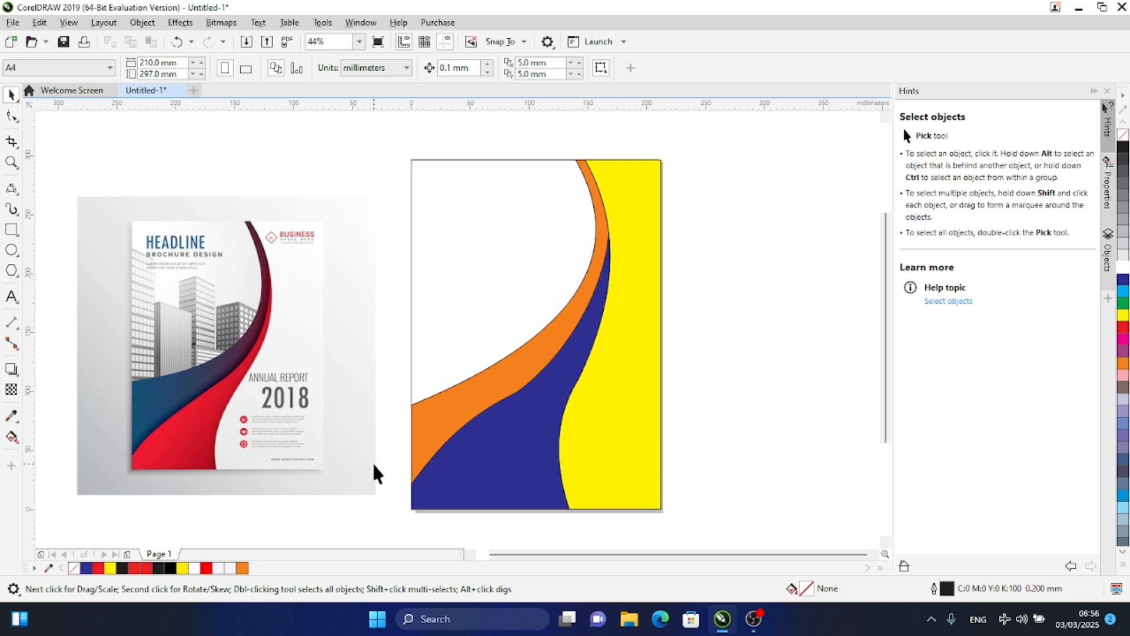
Fill the lower blue shape with red and the orange curved band with blue
{"action": "left_click", "coordinate": [494, 474]}
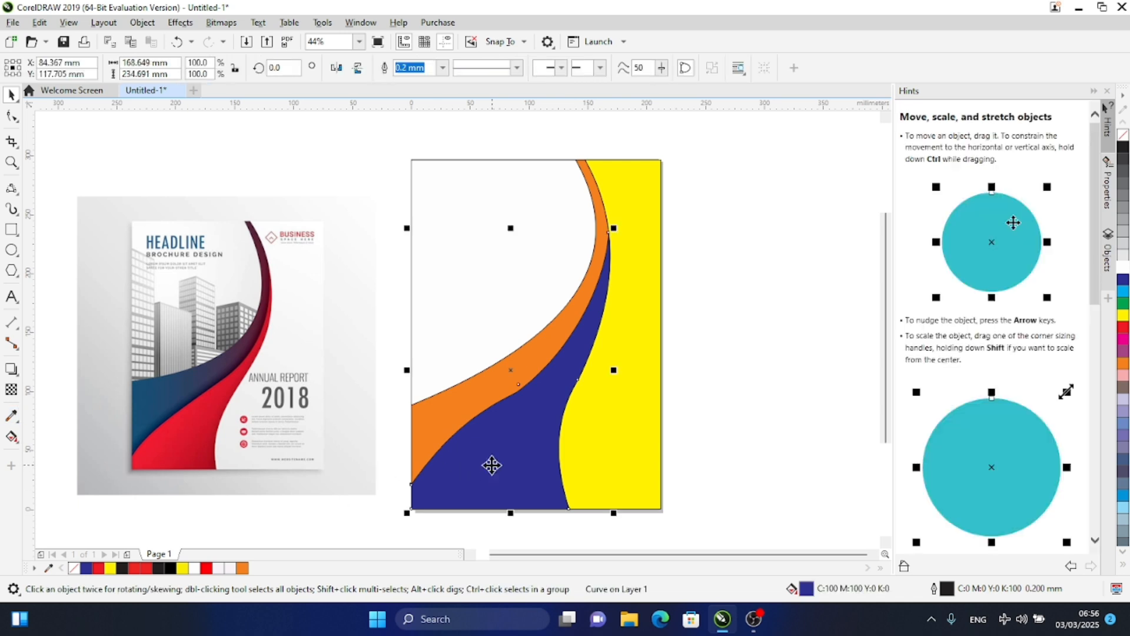
{"action": "left_click", "coordinate": [1124, 335]}
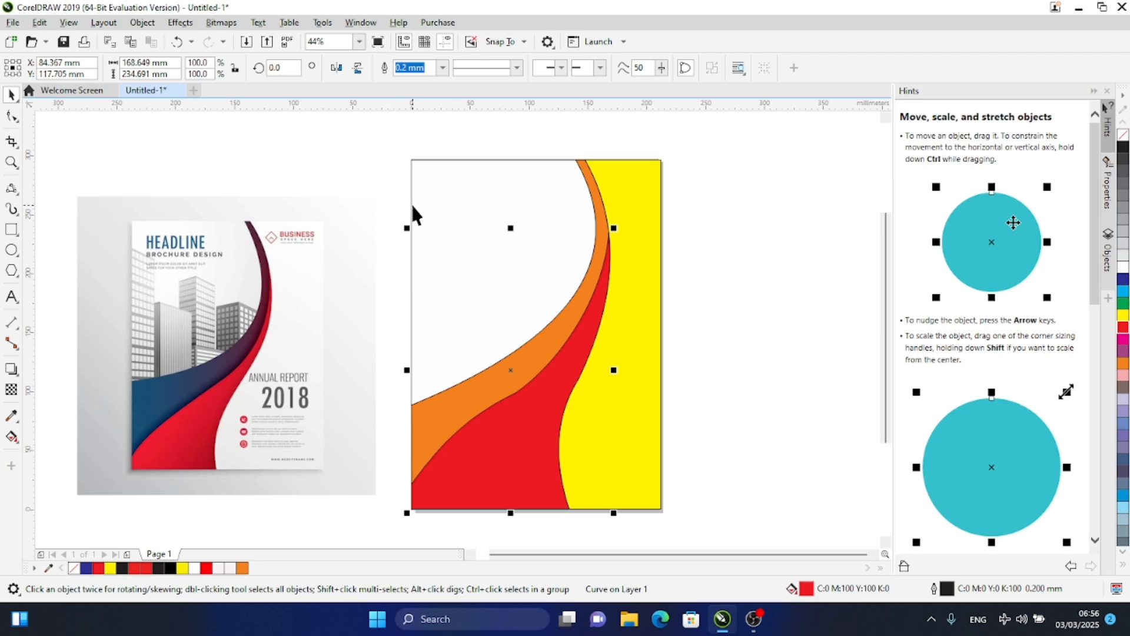
{"action": "left_click", "coordinate": [398, 162]}
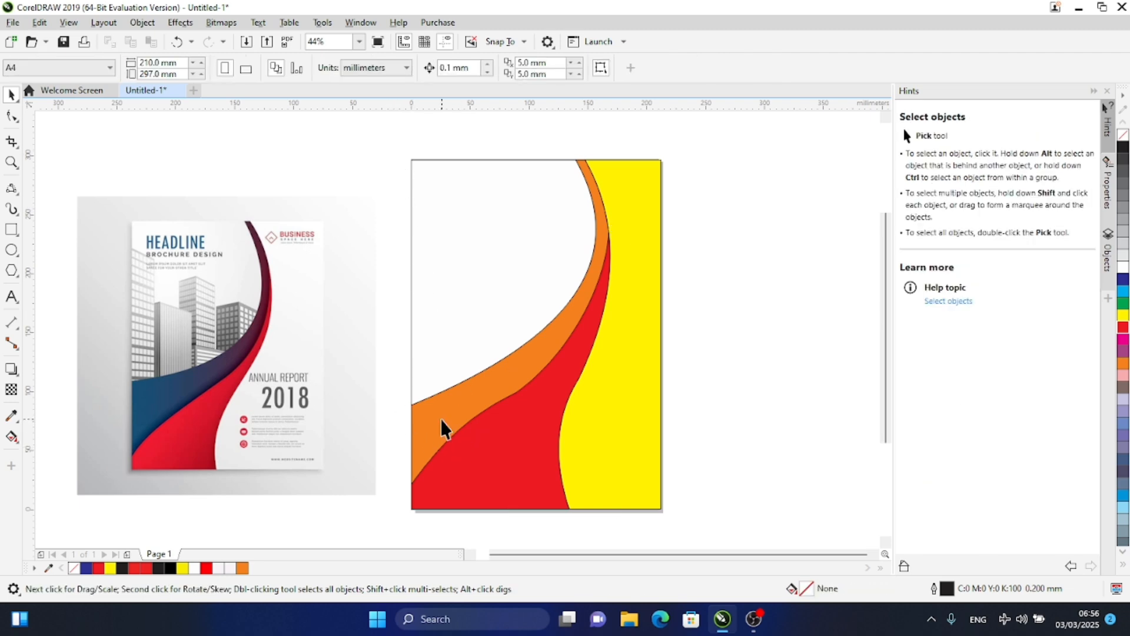
{"action": "left_click", "coordinate": [440, 419]}
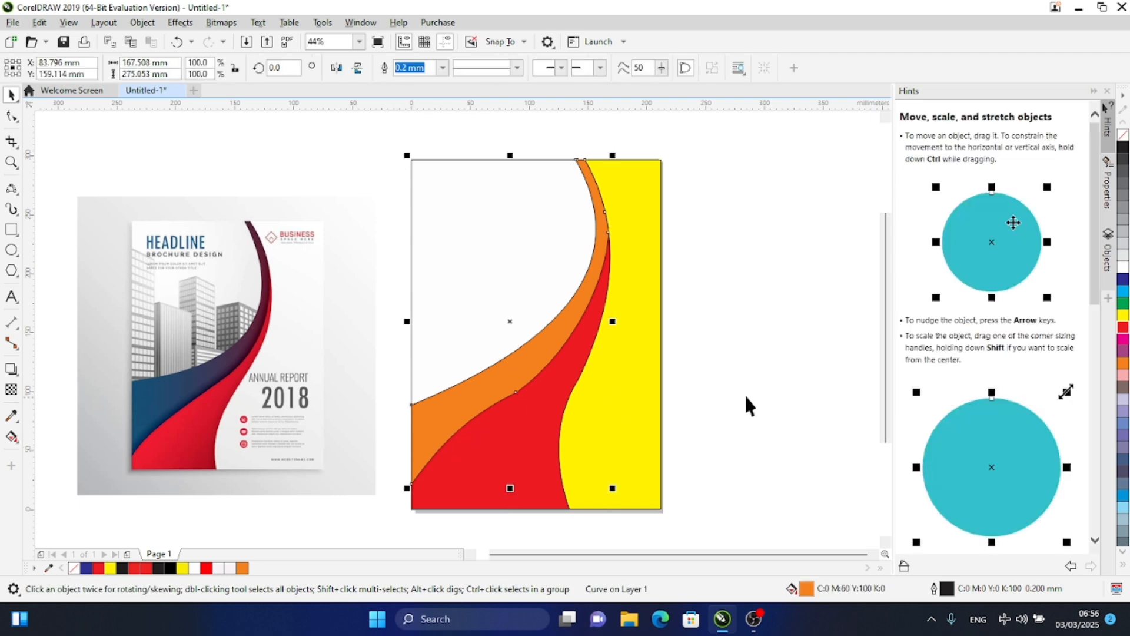
{"action": "left_click", "coordinate": [1124, 282]}
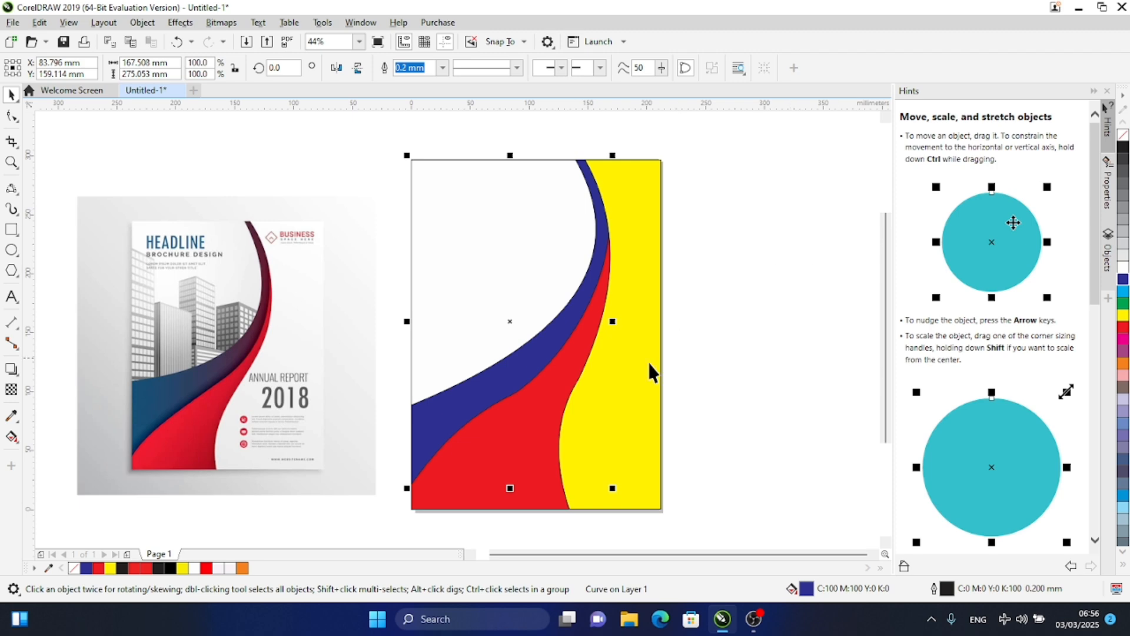
Fill the yellow piece on the page's right side with white
{"action": "left_click", "coordinate": [629, 396]}
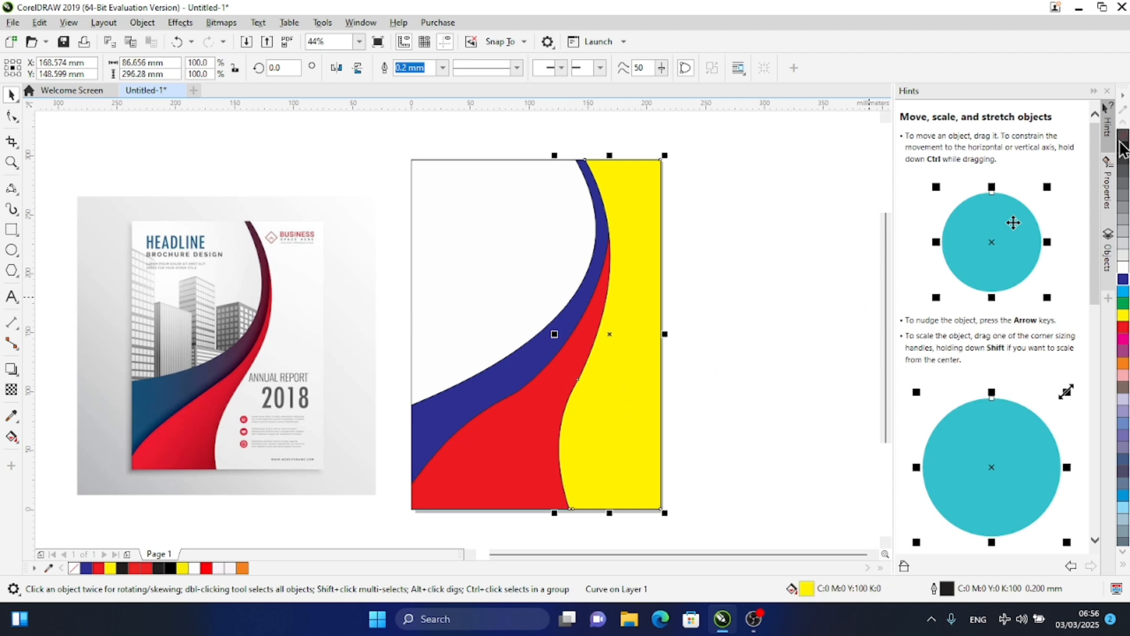
{"action": "left_click", "coordinate": [1123, 266]}
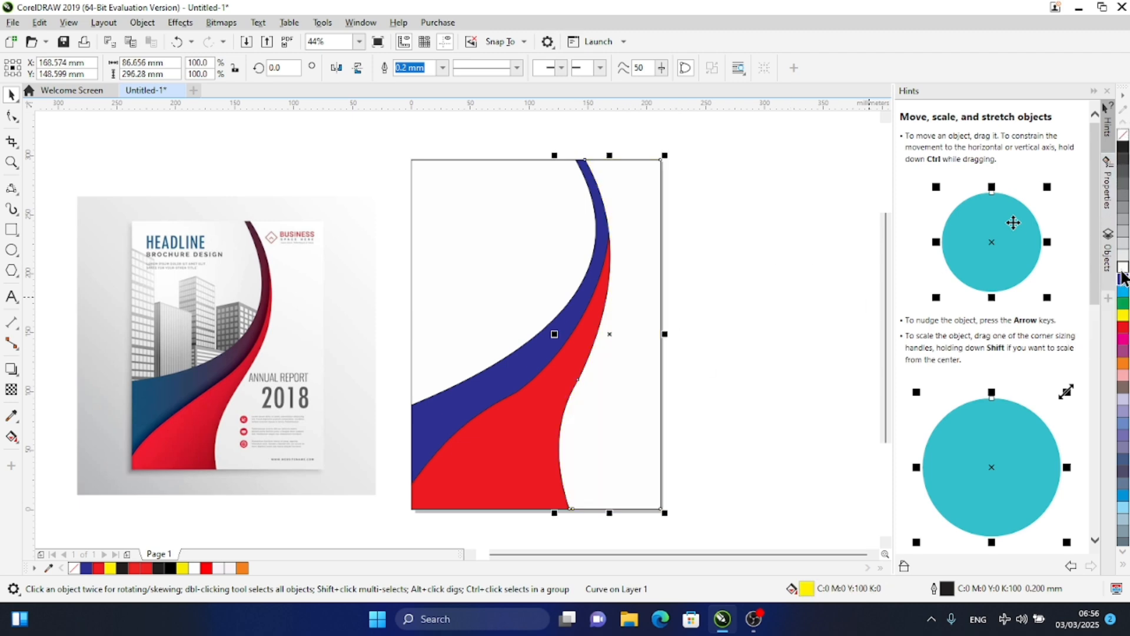
{"action": "left_click", "coordinate": [811, 232]}
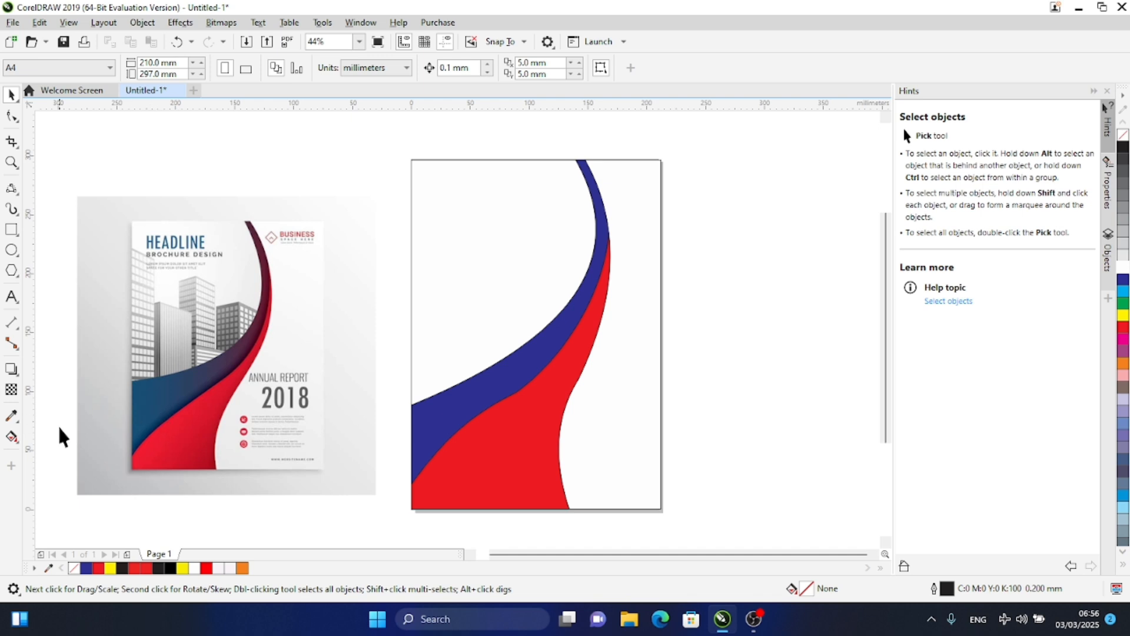
Apply a linear fountain fill to the blue band with the Interactive fill tool, running diagonally down to the right across its lower-left part
{"action": "left_click", "coordinate": [11, 437]}
{"action": "left_click", "coordinate": [442, 416]}
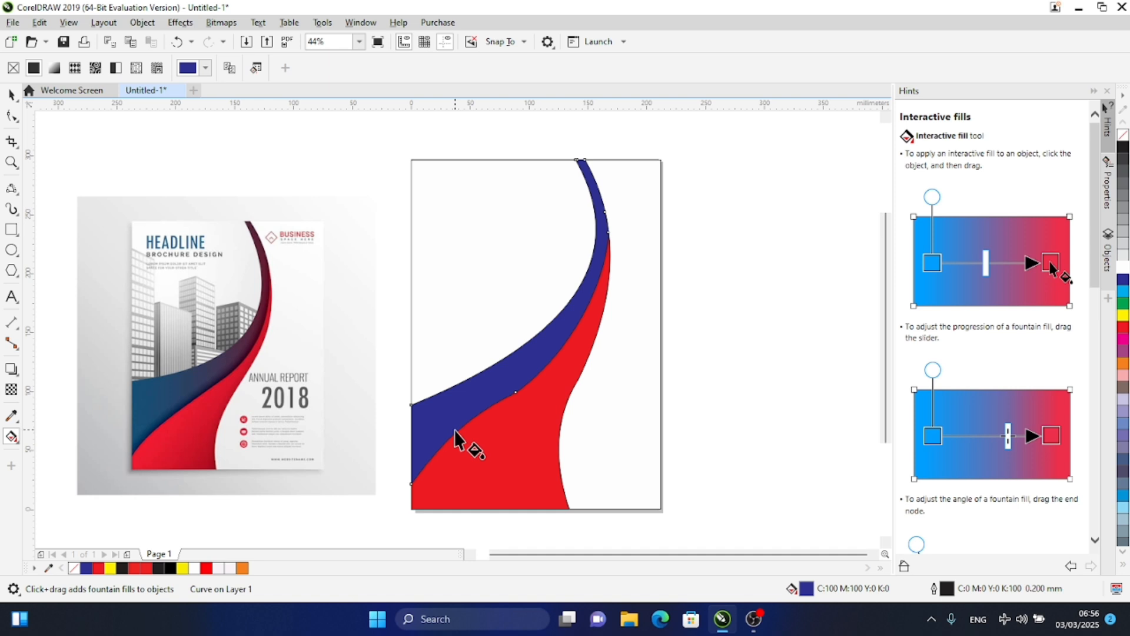
{"action": "left_click_drag", "start_coordinate": [432, 409], "coordinate": [470, 454]}
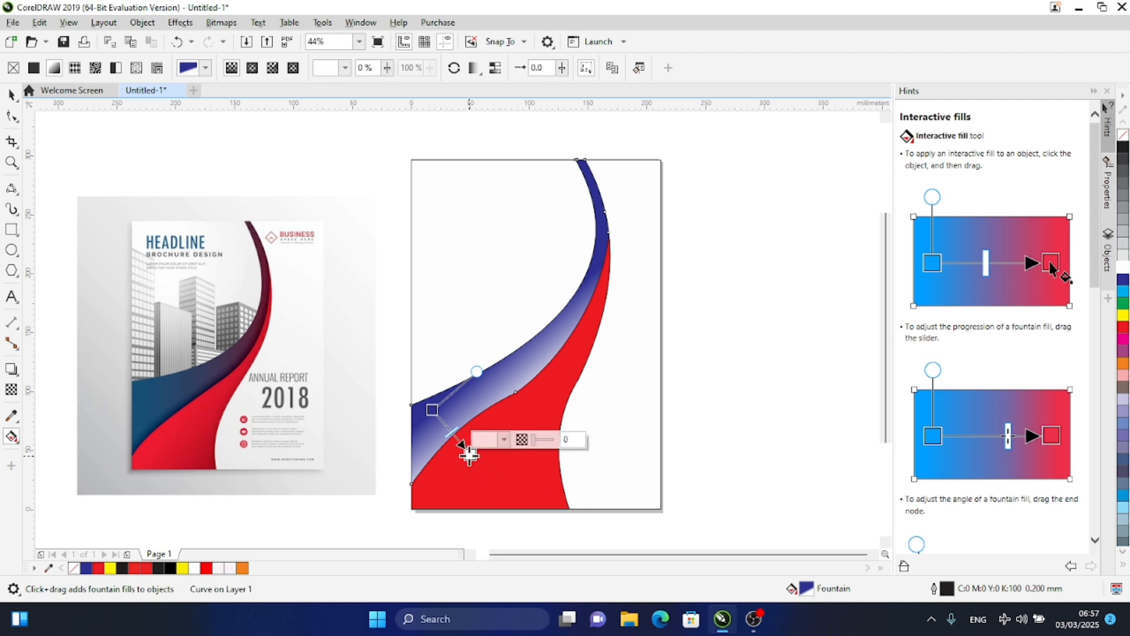
Set the blue band's gradient end colour to RGB black #000000, shift its start point right, and extend its side handle up along the band
{"action": "left_click", "coordinate": [505, 439]}
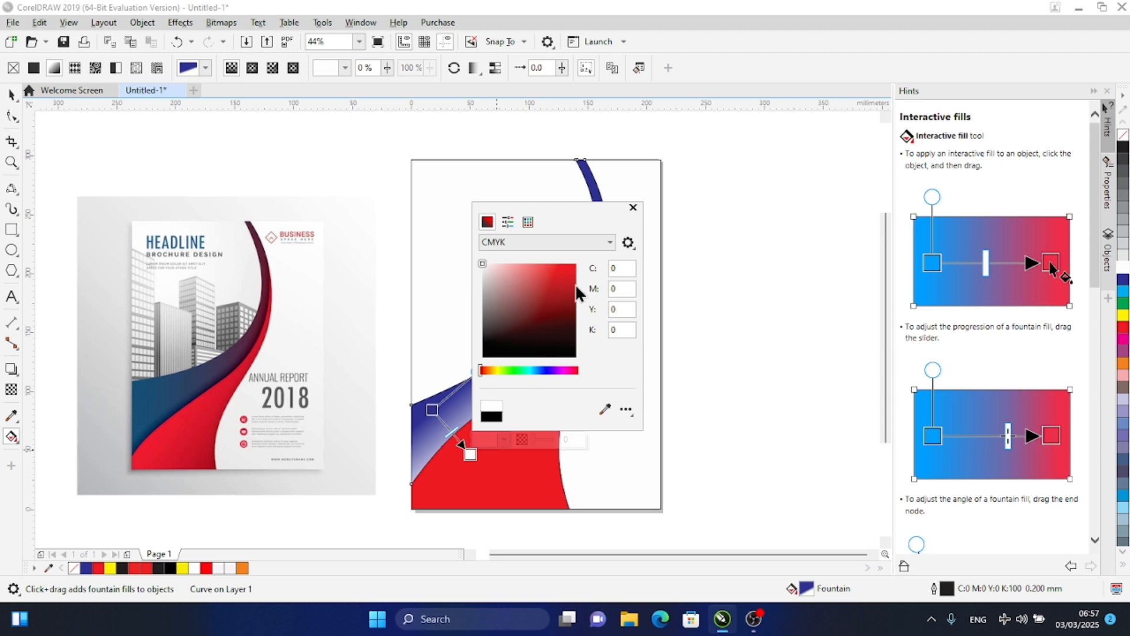
{"action": "left_click", "coordinate": [584, 239]}
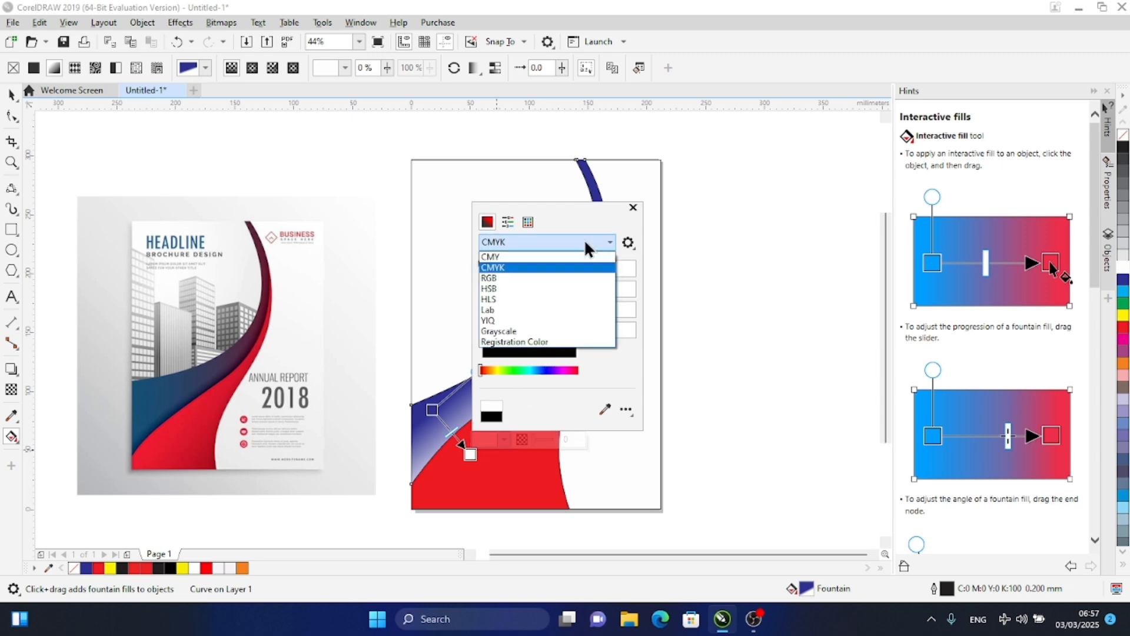
{"action": "left_click", "coordinate": [514, 278]}
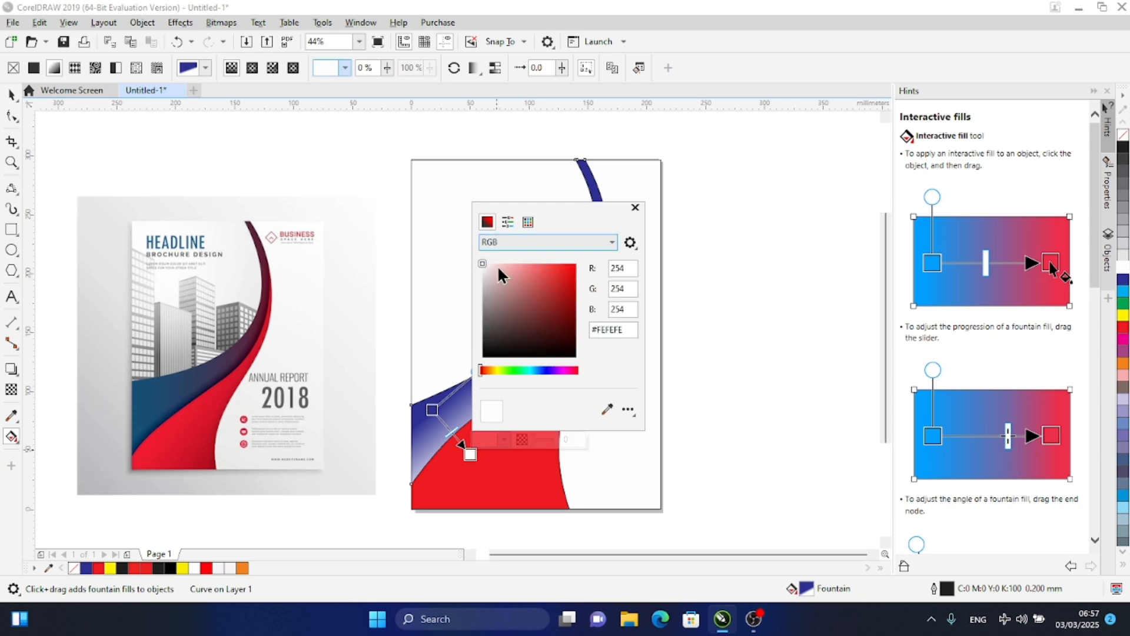
{"action": "left_click", "coordinate": [484, 356]}
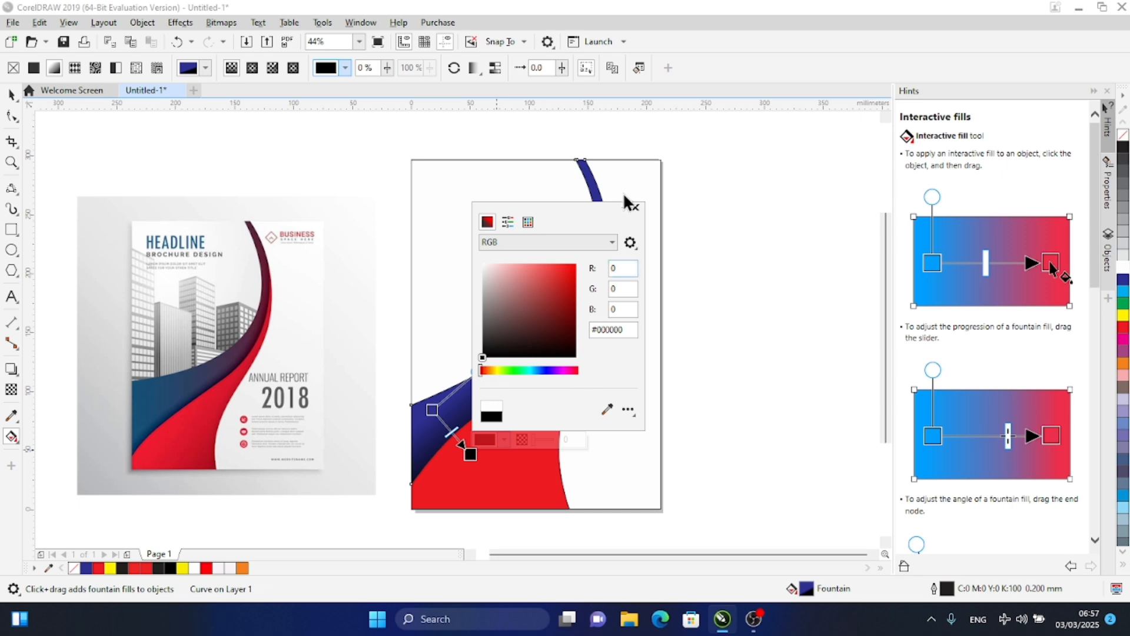
{"action": "left_click", "coordinate": [634, 206]}
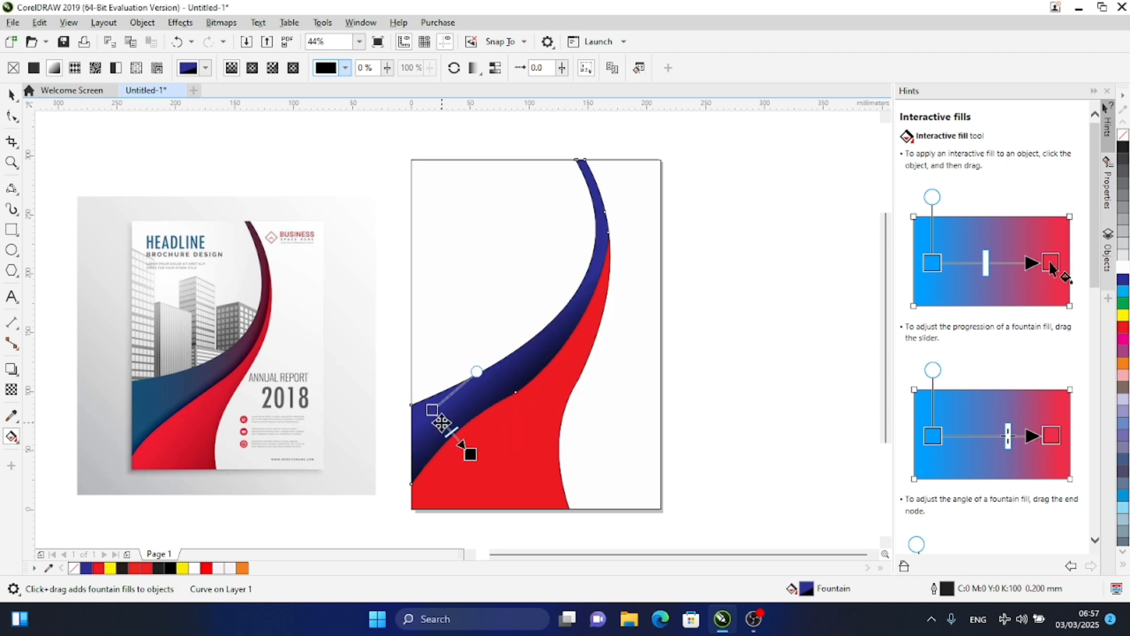
{"action": "left_click_drag", "start_coordinate": [433, 409], "coordinate": [452, 405]}
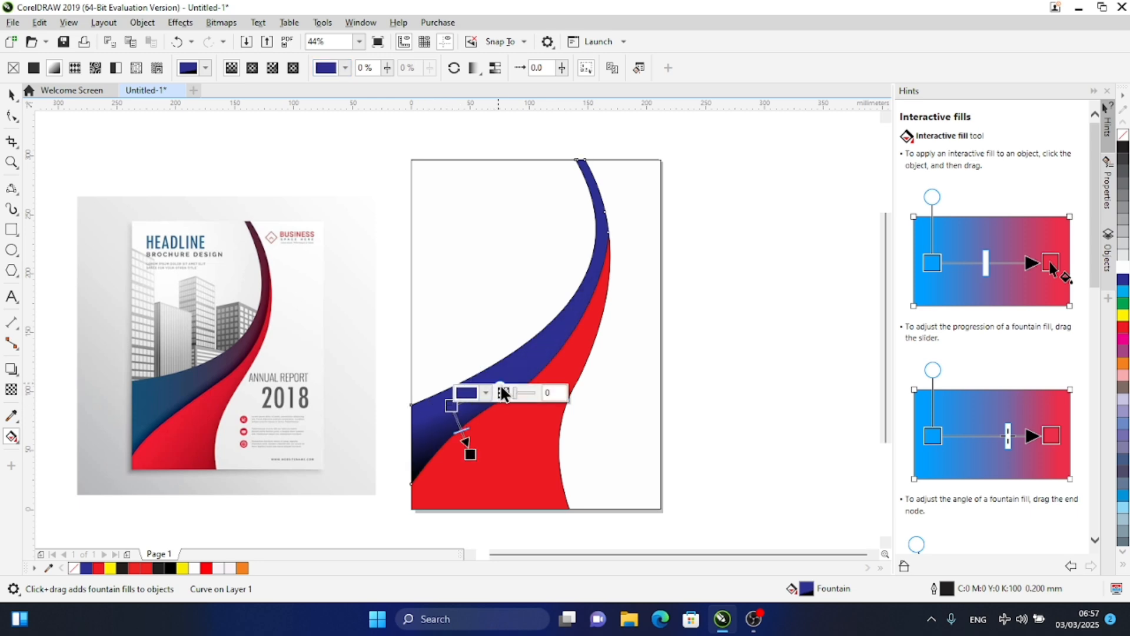
{"action": "left_click_drag", "start_coordinate": [499, 377], "coordinate": [577, 317]}
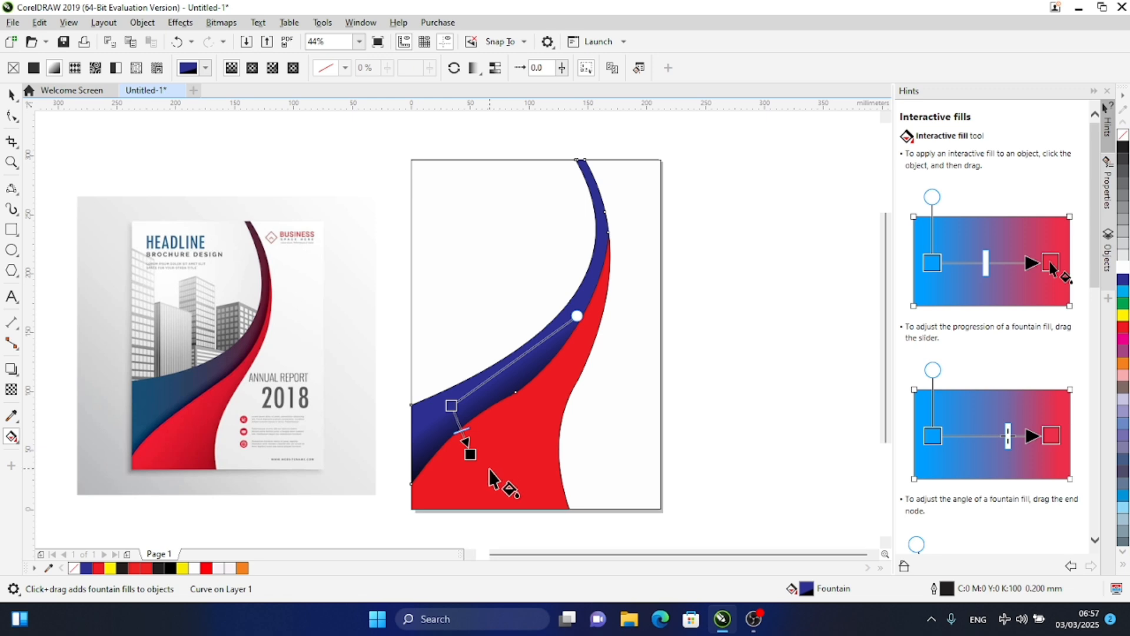
Apply a linear fountain fill to the red shape, running toward its lower-right corner, with the end colour set to RGB black #000000
{"action": "left_click", "coordinate": [518, 500]}
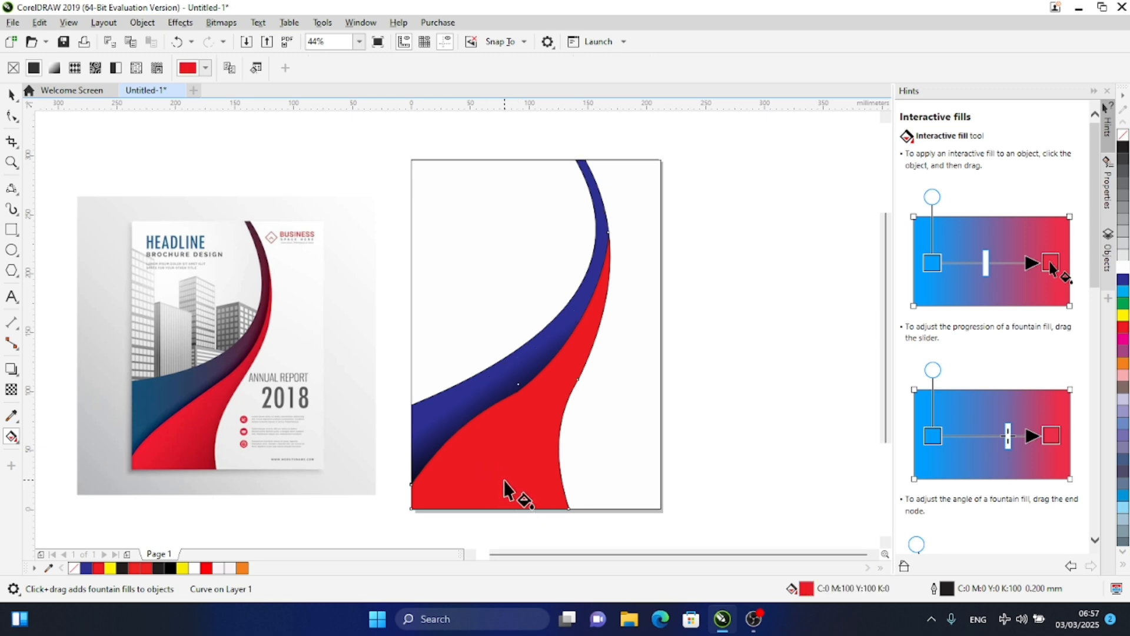
{"action": "left_click_drag", "start_coordinate": [502, 457], "coordinate": [573, 503]}
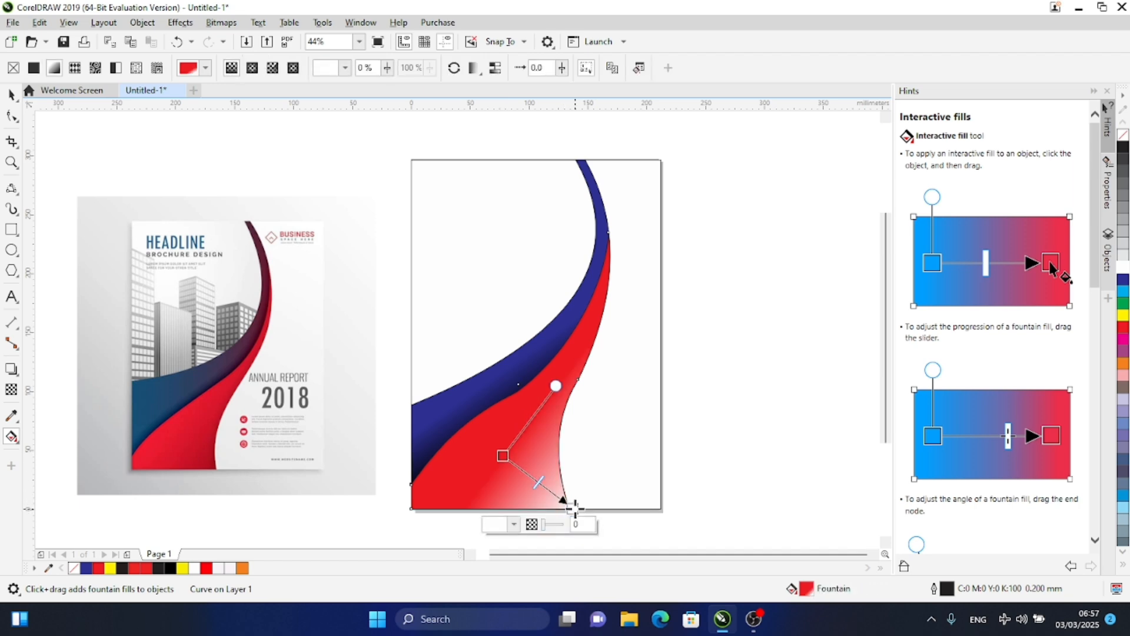
{"action": "left_click", "coordinate": [514, 524]}
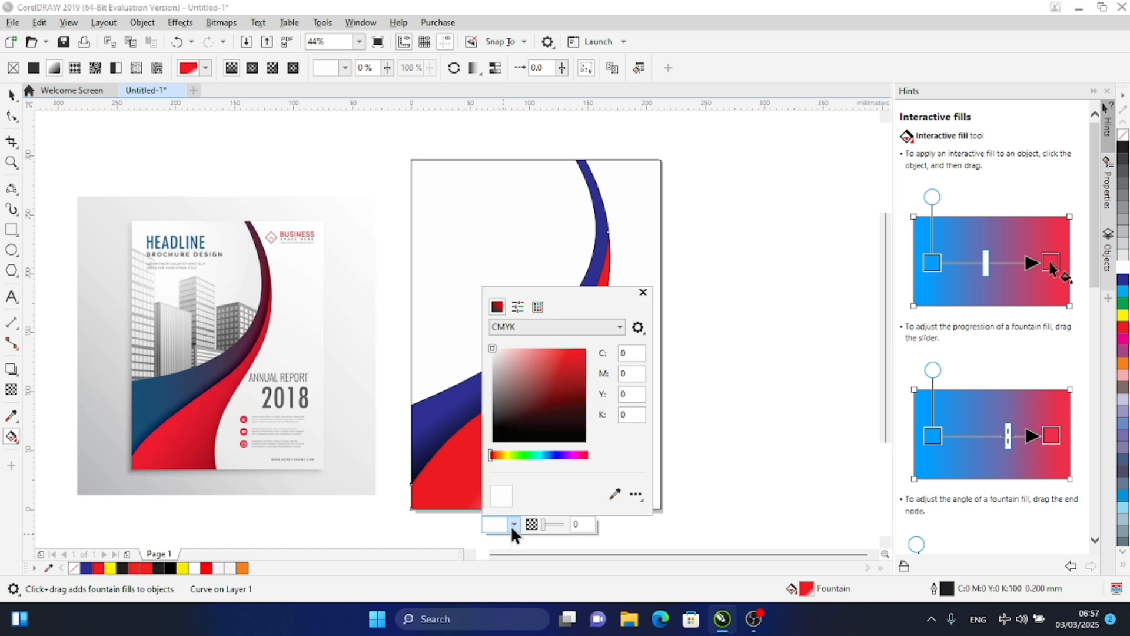
{"action": "left_click", "coordinate": [558, 323]}
{"action": "left_click", "coordinate": [501, 363]}
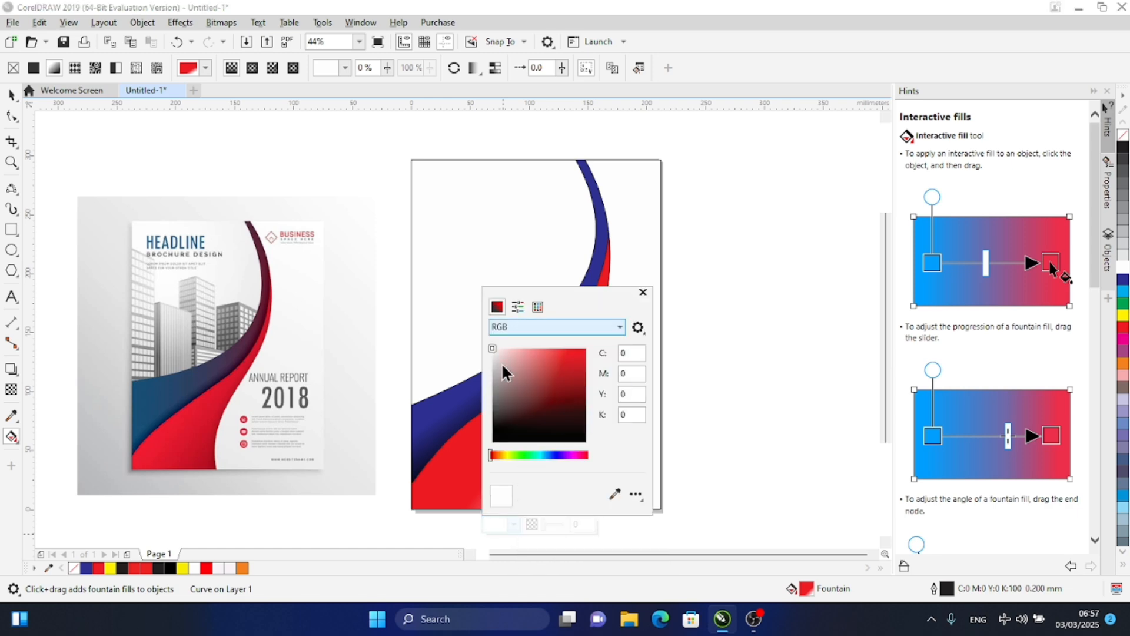
{"action": "left_click", "coordinate": [494, 438]}
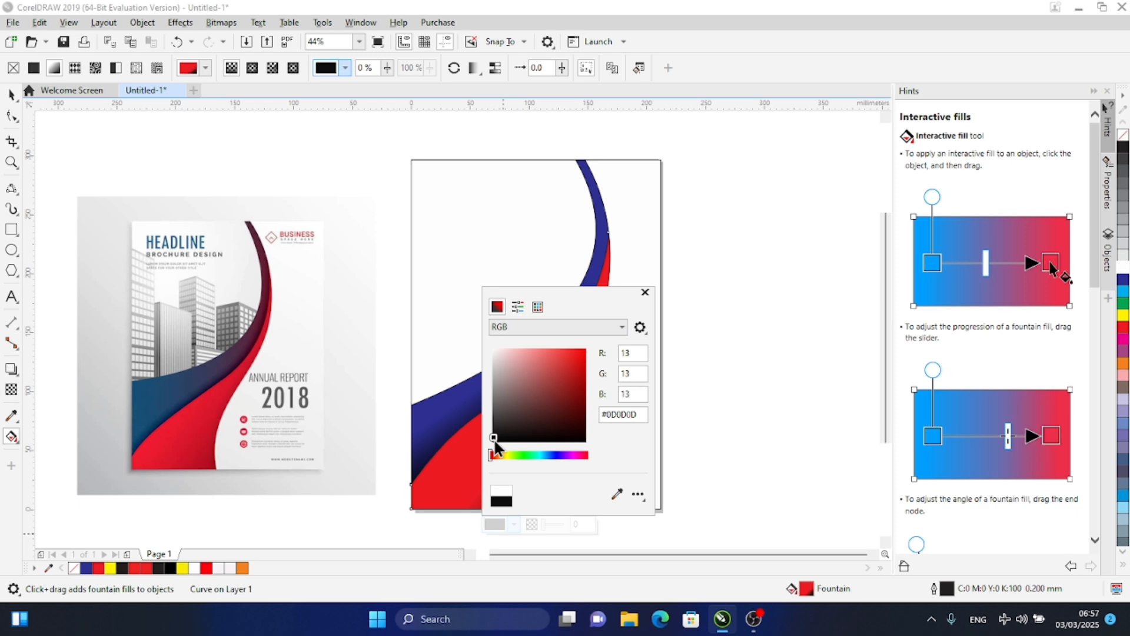
{"action": "left_click_drag", "start_coordinate": [493, 439], "coordinate": [486, 449]}
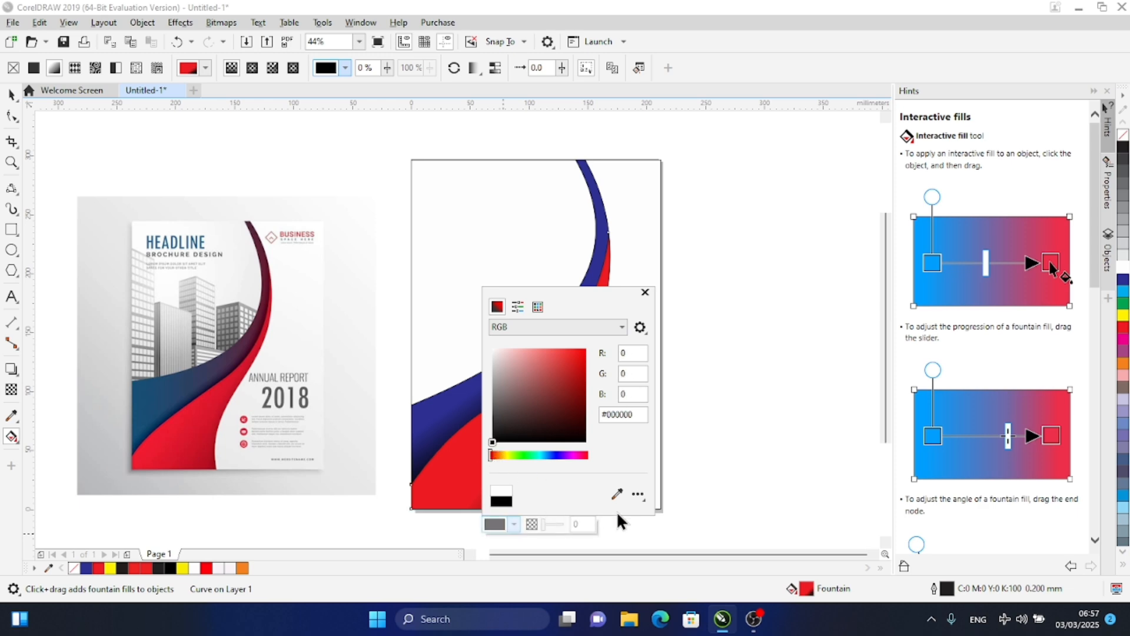
{"action": "left_click", "coordinate": [645, 292]}
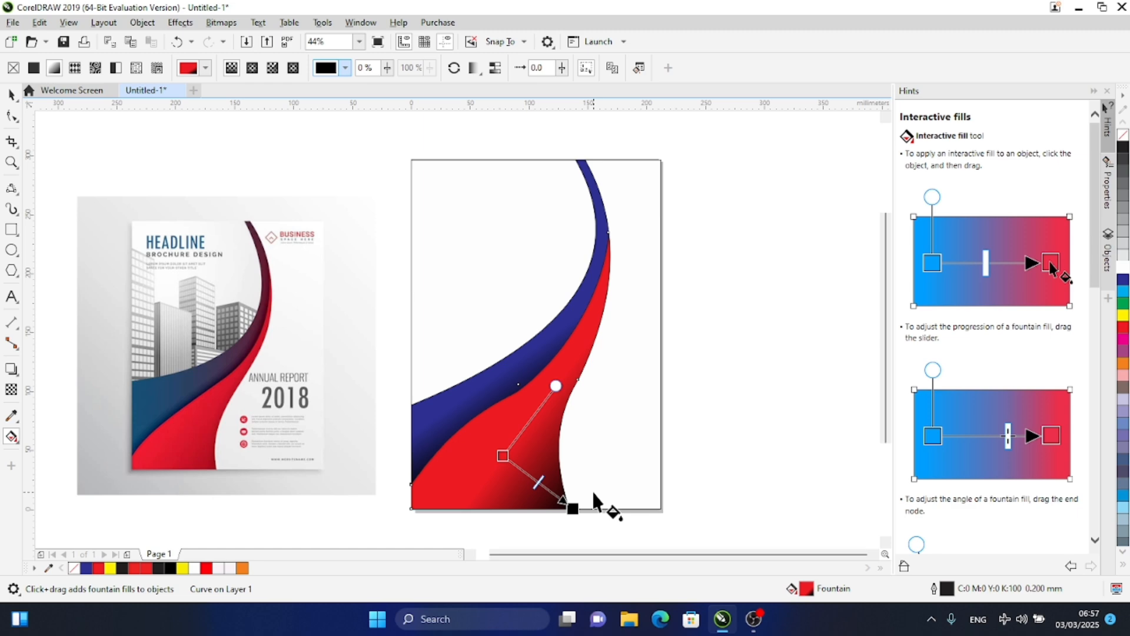
Extend the side handle of the red shape's gradient up along the curve and deselect the shape
{"action": "left_click_drag", "start_coordinate": [556, 383], "coordinate": [590, 330]}
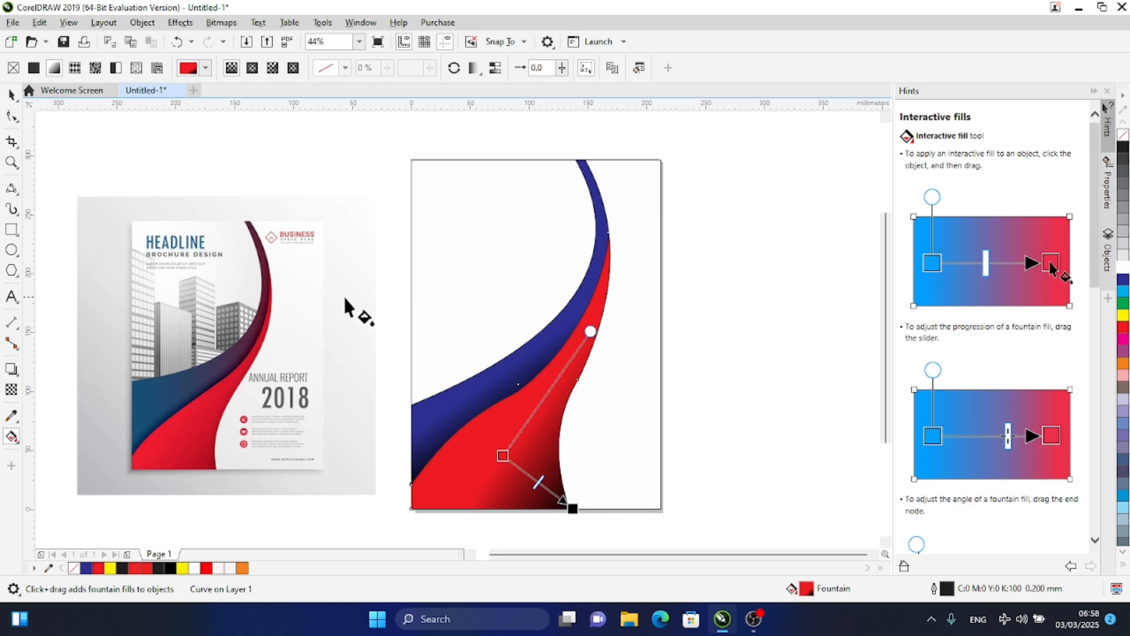
{"action": "left_click", "coordinate": [10, 99]}
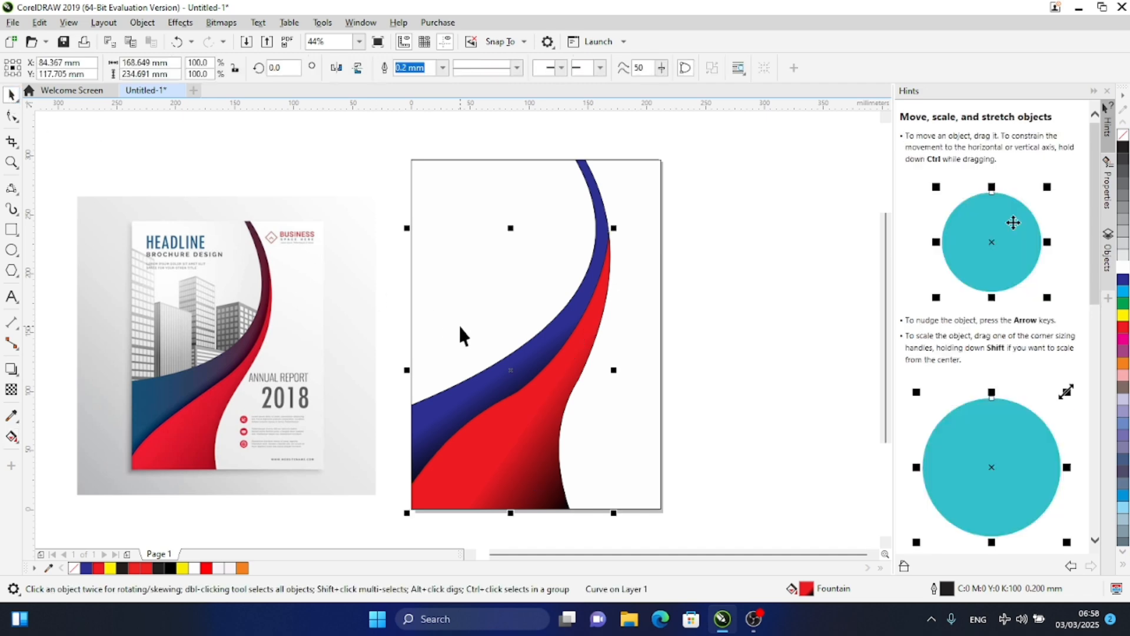
{"action": "left_click", "coordinate": [699, 322]}
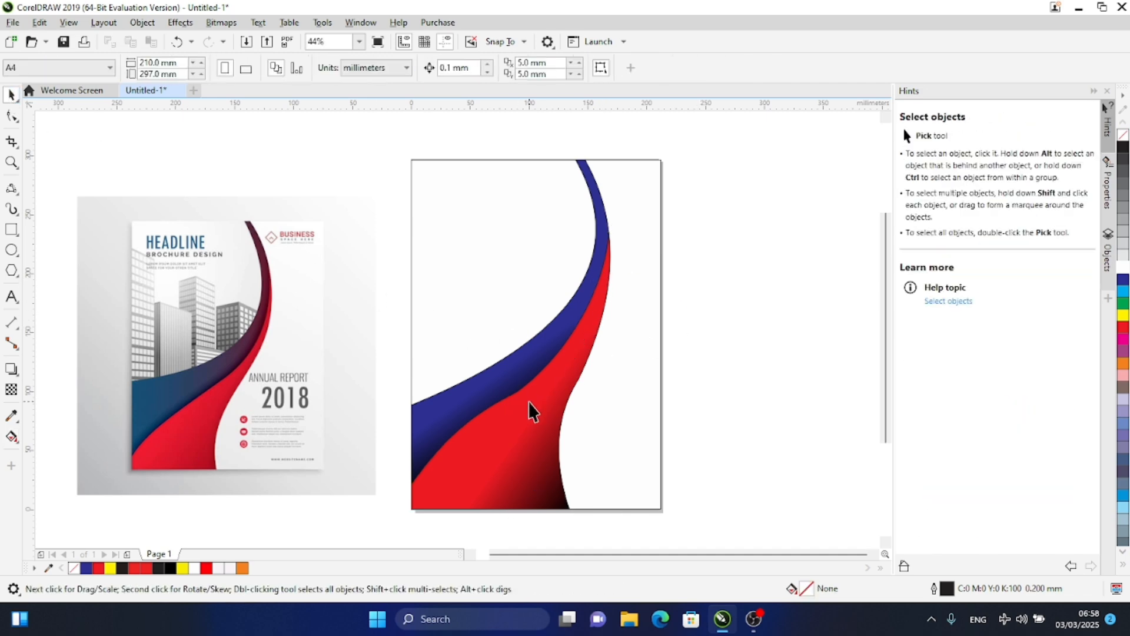
Reshape the blue band's lower edge by moving its middle node slightly up and right along the boundary with the red shape, and deselect
{"action": "left_click", "coordinate": [528, 391]}
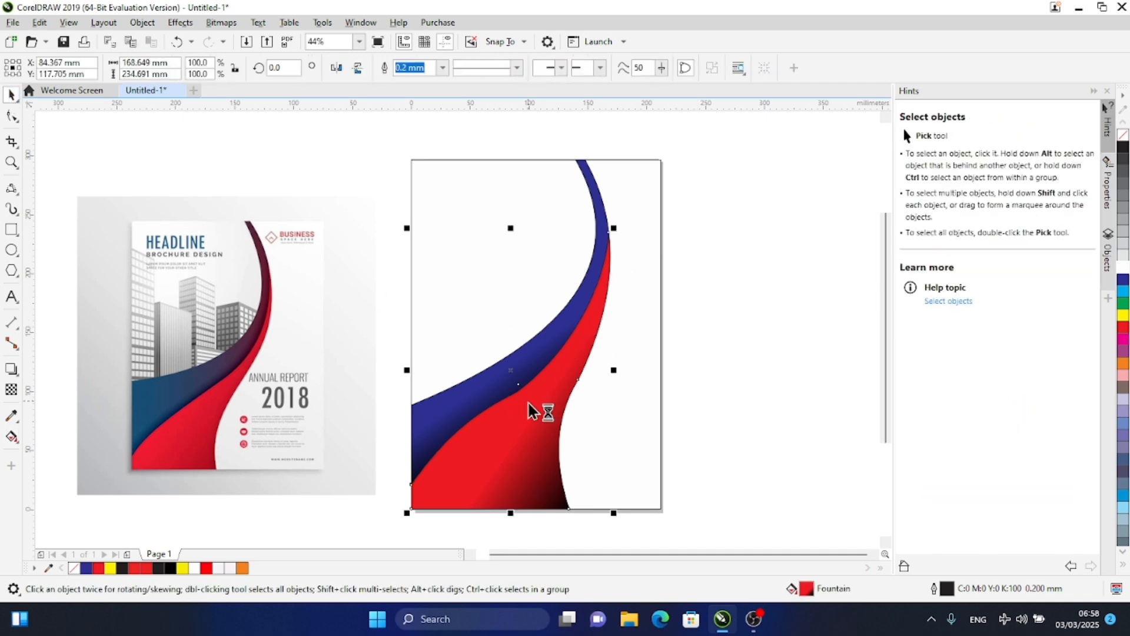
{"action": "left_click", "coordinate": [12, 116]}
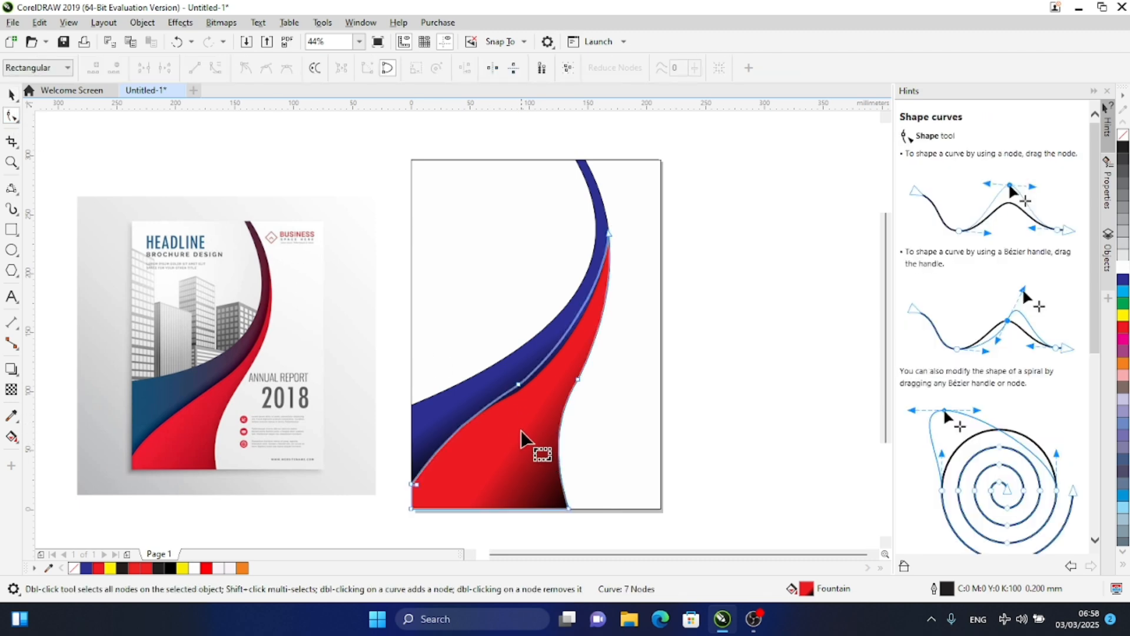
{"action": "left_click", "coordinate": [484, 386]}
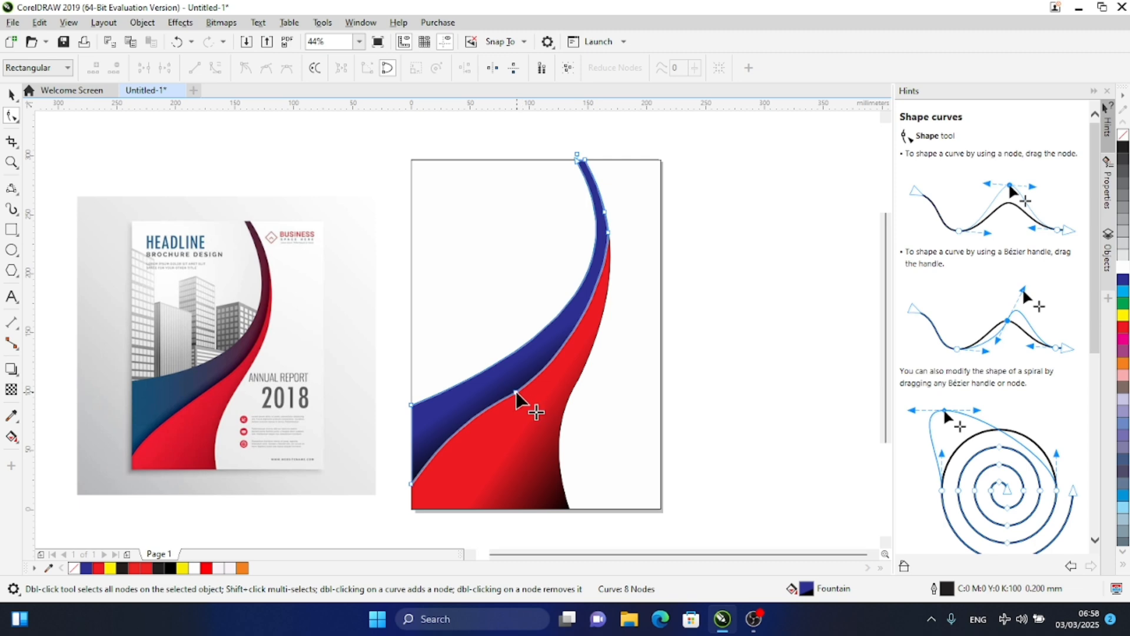
{"action": "mouse_move", "coordinate": [515, 392]}
{"action": "left_mouse_down"}
{"action": "mouse_move", "coordinate": [544, 395]}
{"action": "mouse_move", "coordinate": [534, 383]}
{"action": "left_mouse_up"}
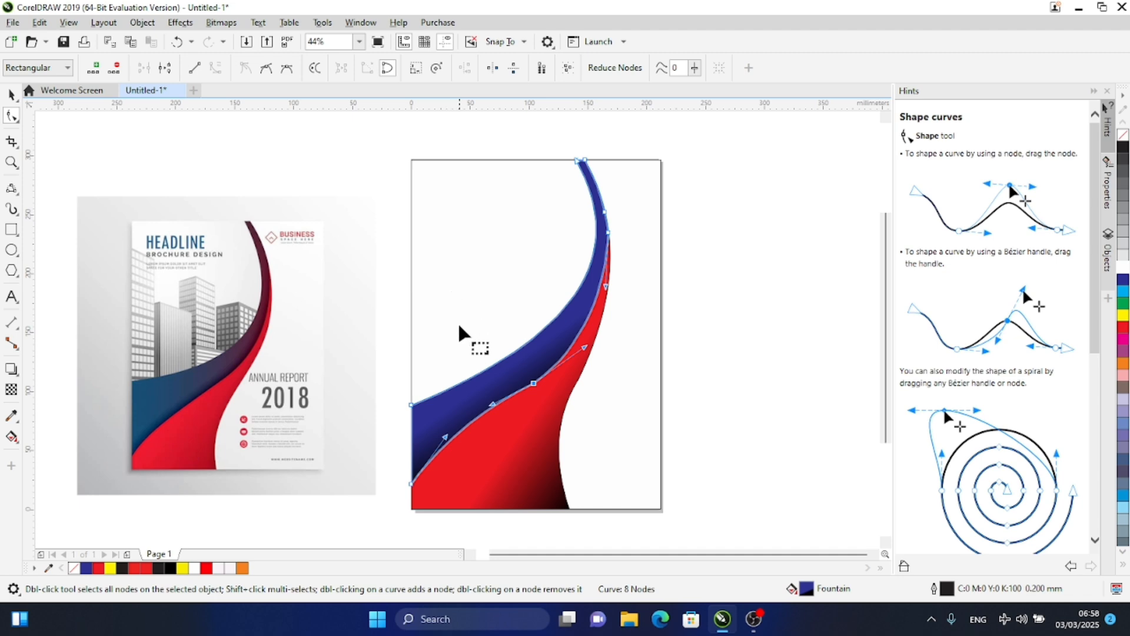
{"action": "left_click", "coordinate": [11, 97]}
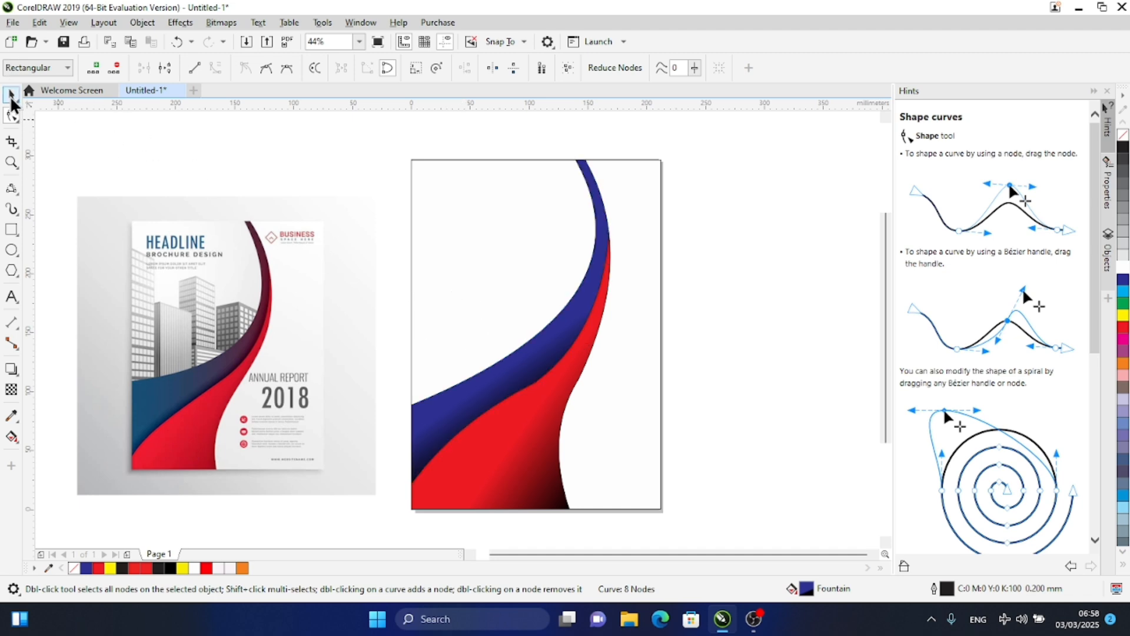
{"action": "left_click", "coordinate": [236, 167]}
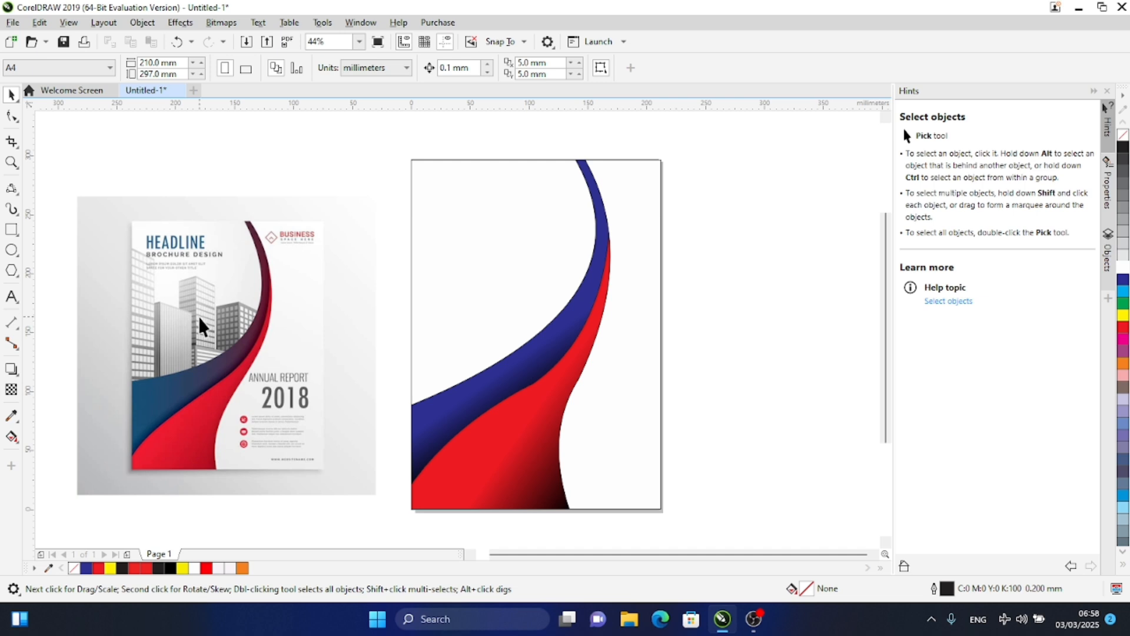
Draw a tall rectangle about 52 × 220 mm to the right of the page and a square about 9 mm wide above it
{"action": "left_click", "coordinate": [11, 235]}
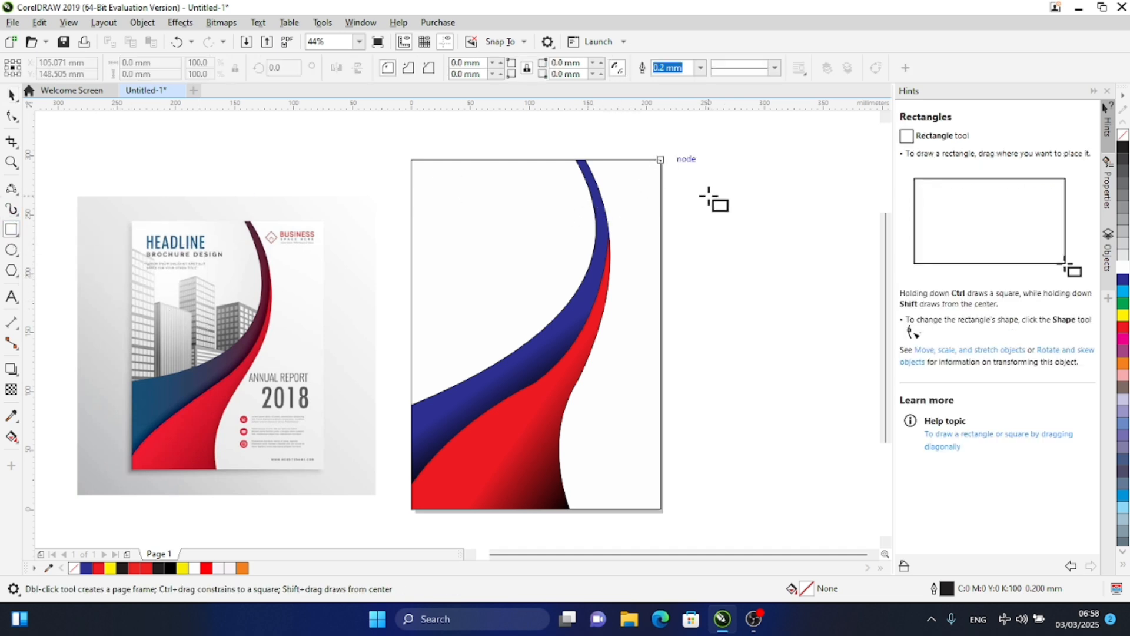
{"action": "left_click_drag", "start_coordinate": [706, 196], "coordinate": [766, 454]}
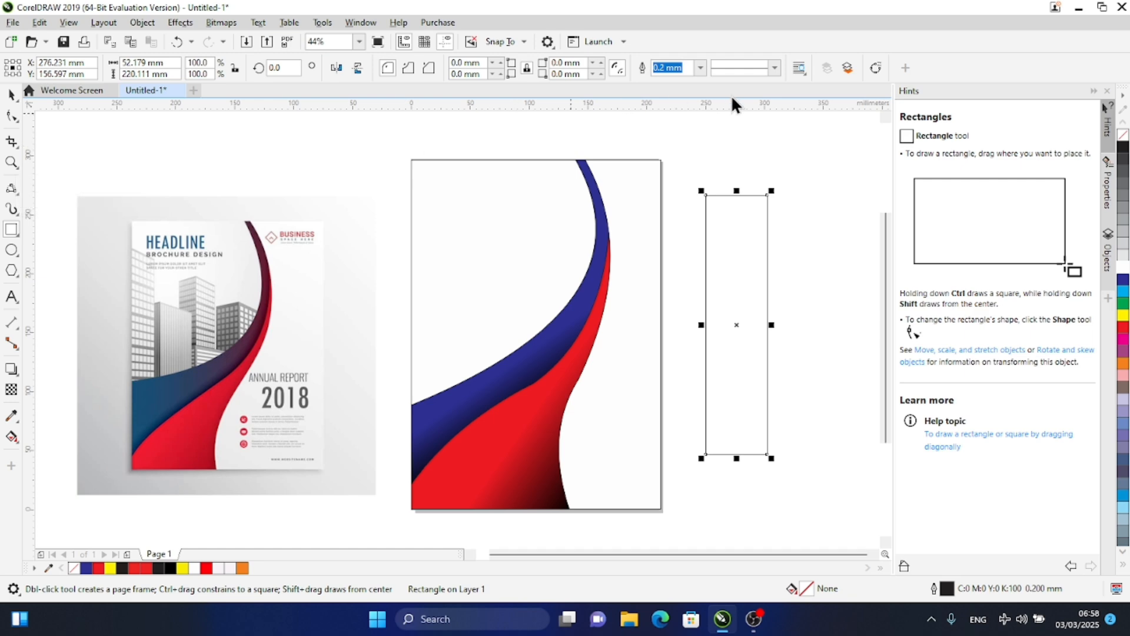
{"action": "left_click_drag", "start_coordinate": [698, 142], "coordinate": [708, 152]}
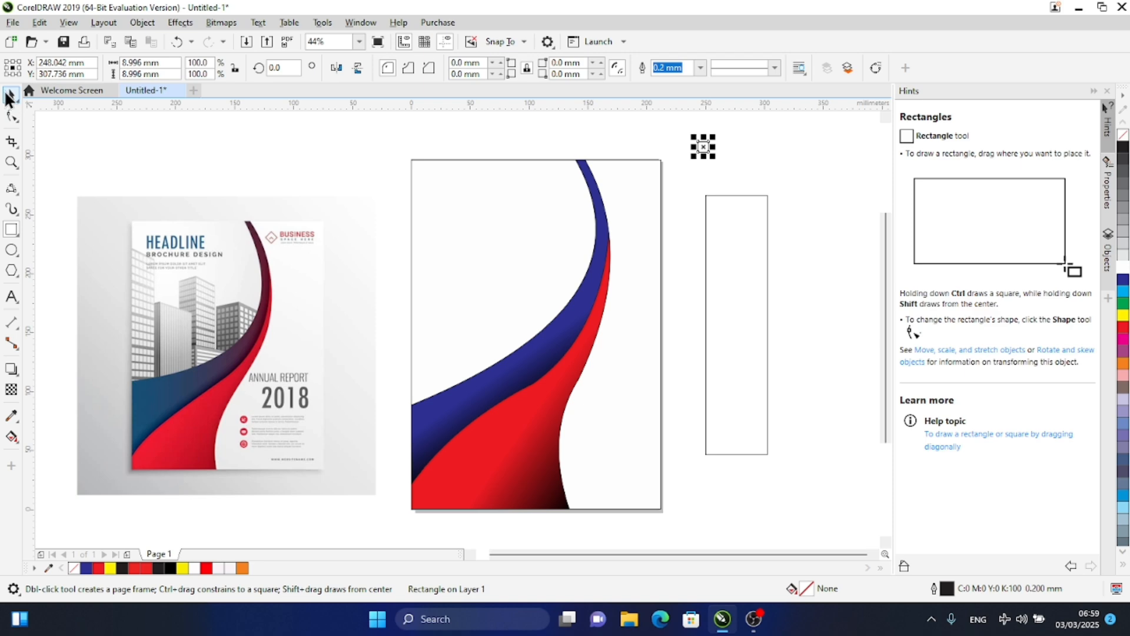
Duplicate the small square into an evenly spaced row of four and place the row inside the top end of the tall rectangle
{"action": "left_click", "coordinate": [11, 95]}
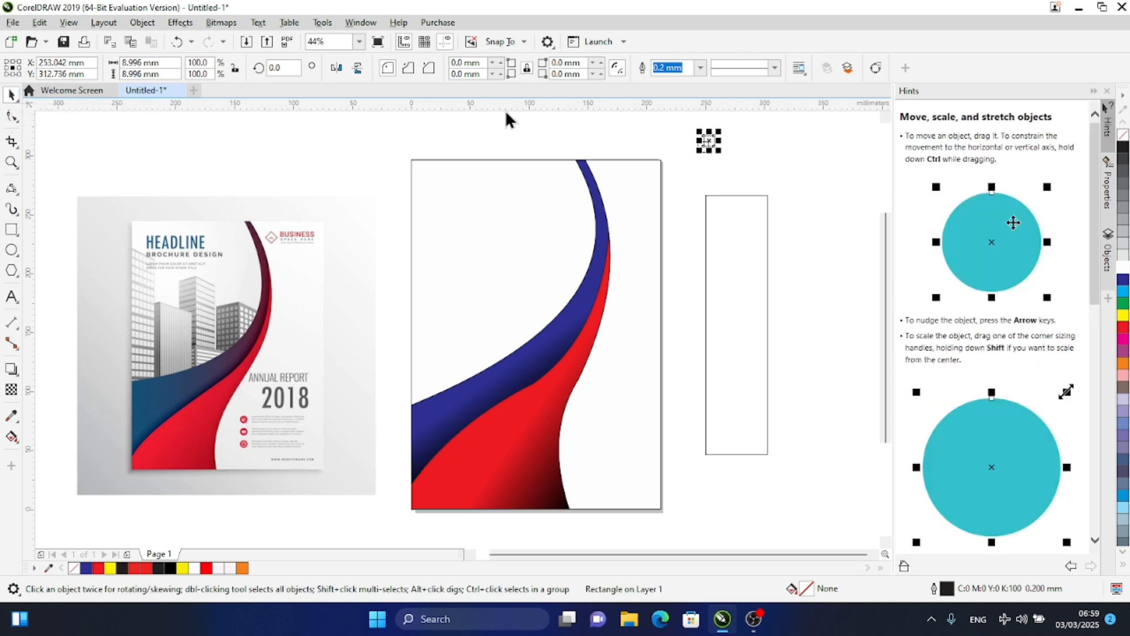
{"action": "mouse_move", "coordinate": [714, 148]}
{"action": "left_mouse_down"}
{"action": "mouse_move", "coordinate": [736, 146]}
{"action": "mouse_move", "coordinate": [729, 136]}
{"action": "mouse_move", "coordinate": [706, 150]}
{"action": "mouse_move", "coordinate": [717, 154]}
{"action": "left_mouse_up"}
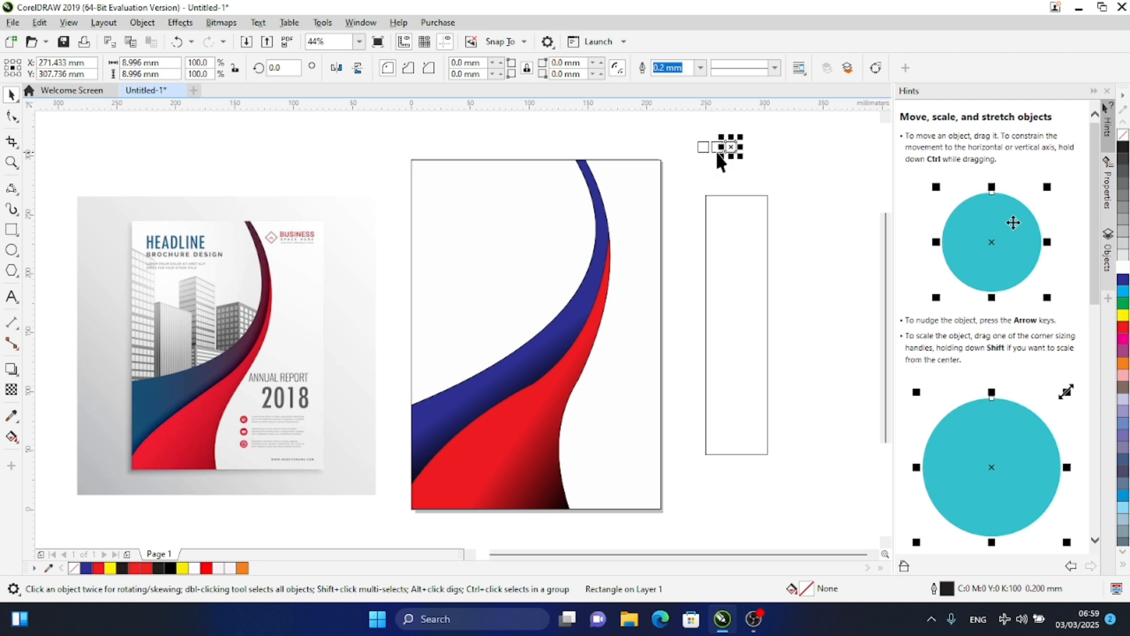
{"action": "key", "text": "ctrl+r"}
{"action": "left_click_drag", "start_coordinate": [685, 131], "coordinate": [734, 204]}
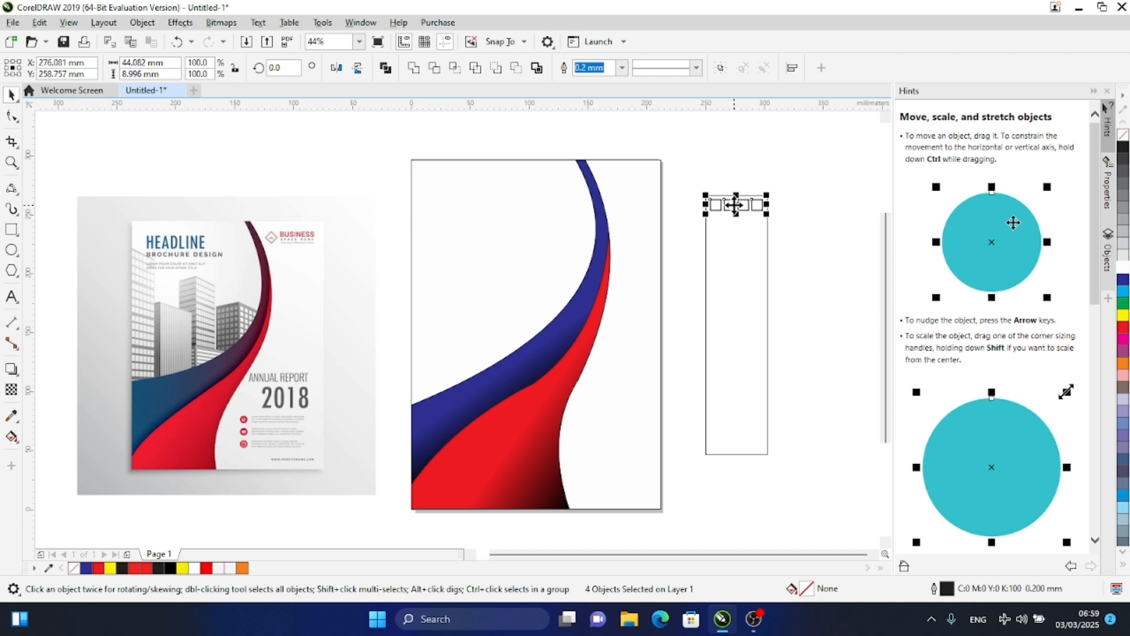
Copy the row of squares directly below itself and repeat the duplication until 17 rows fill the tall rectangle
{"action": "left_click_drag", "start_coordinate": [735, 205], "coordinate": [732, 220]}
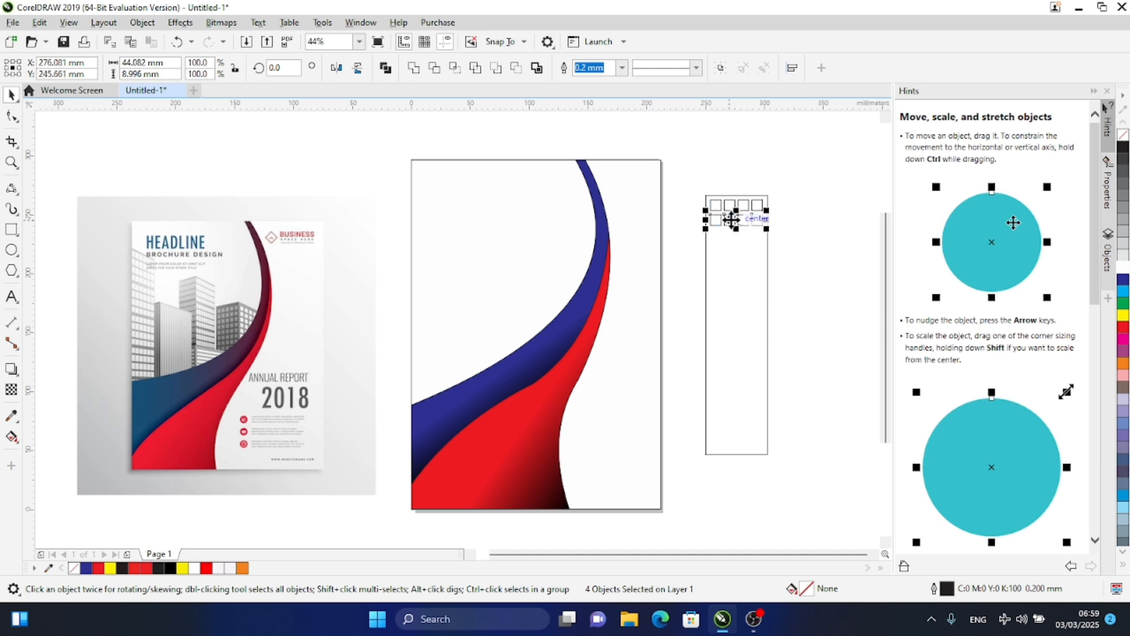
{"action": "key", "text": "ctrl+r"}
{"action": "key", "text": "ctrl+r"}
{"action": "key", "text": "ctrl+r"}
{"action": "key", "text": "ctrl+r"}
{"action": "key", "text": "ctrl+r"}
{"action": "key", "text": "ctrl+r"}
{"action": "key", "text": "ctrl+r"}
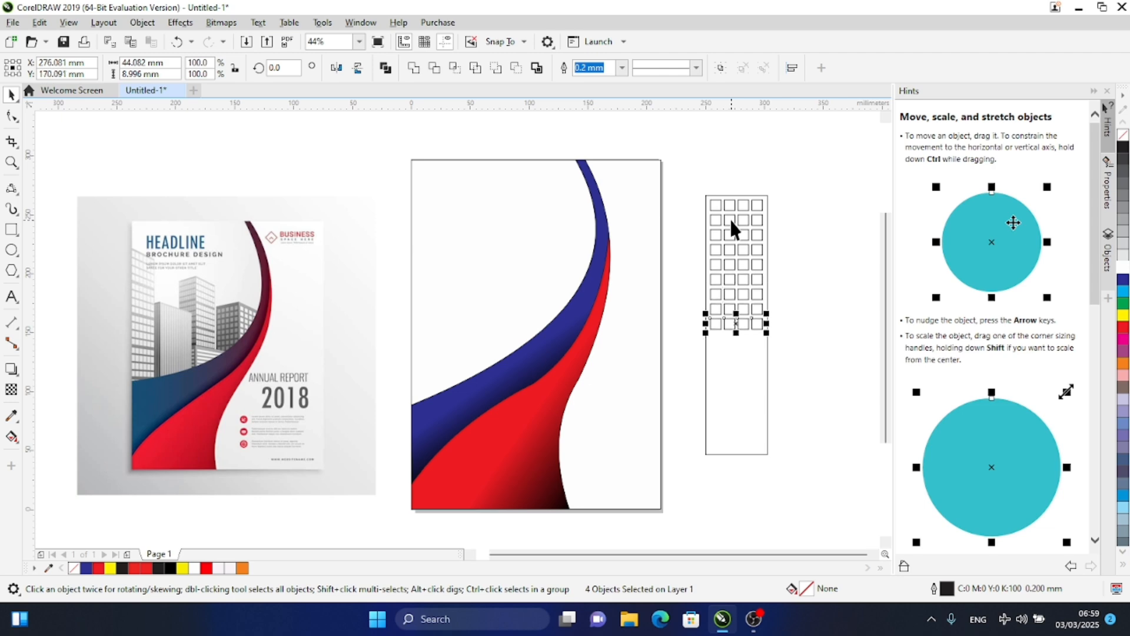
{"action": "key", "text": "ctrl+r"}
{"action": "key", "text": "ctrl+r"}
{"action": "key", "text": "ctrl+r"}
{"action": "key", "text": "ctrl+r"}
{"action": "key", "text": "ctrl+r"}
{"action": "key", "text": "ctrl+r"}
{"action": "key", "text": "ctrl+r"}
{"action": "key", "text": "ctrl+r"}
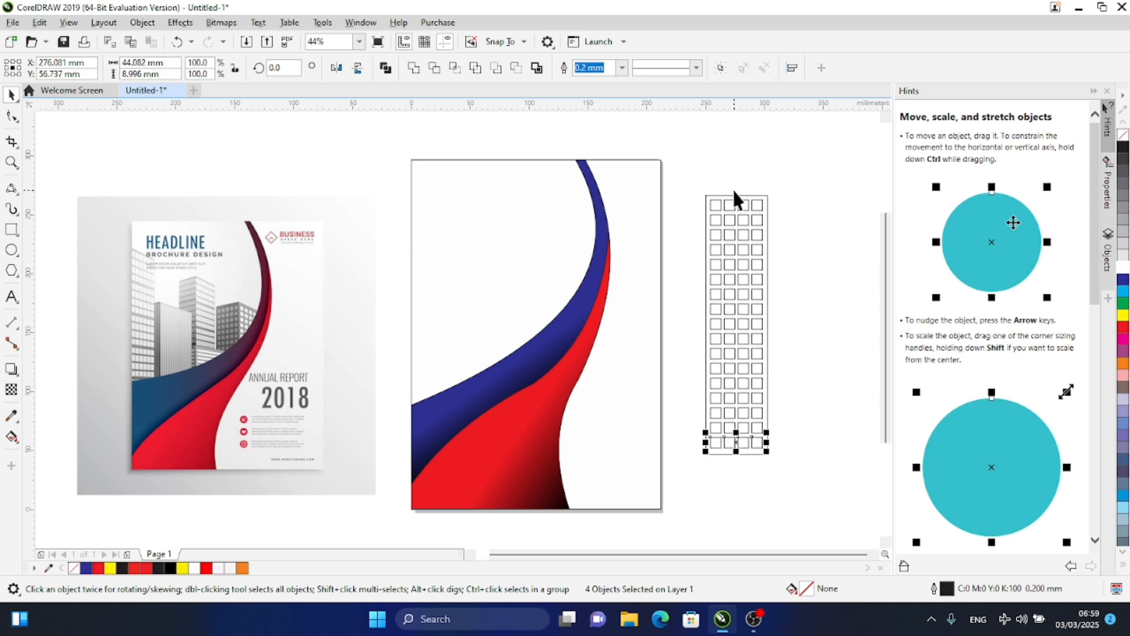
Fill the tall rectangle with 10% black and all the window squares inside it with white
{"action": "left_click", "coordinate": [766, 198]}
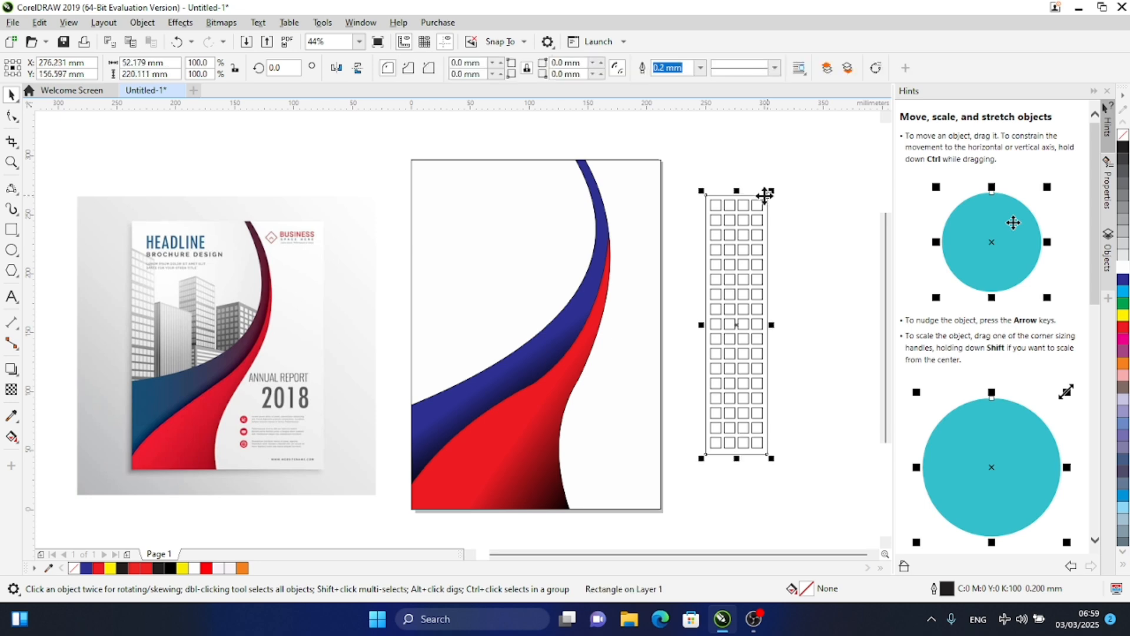
{"action": "left_click", "coordinate": [1122, 256]}
{"action": "left_click", "coordinate": [785, 136]}
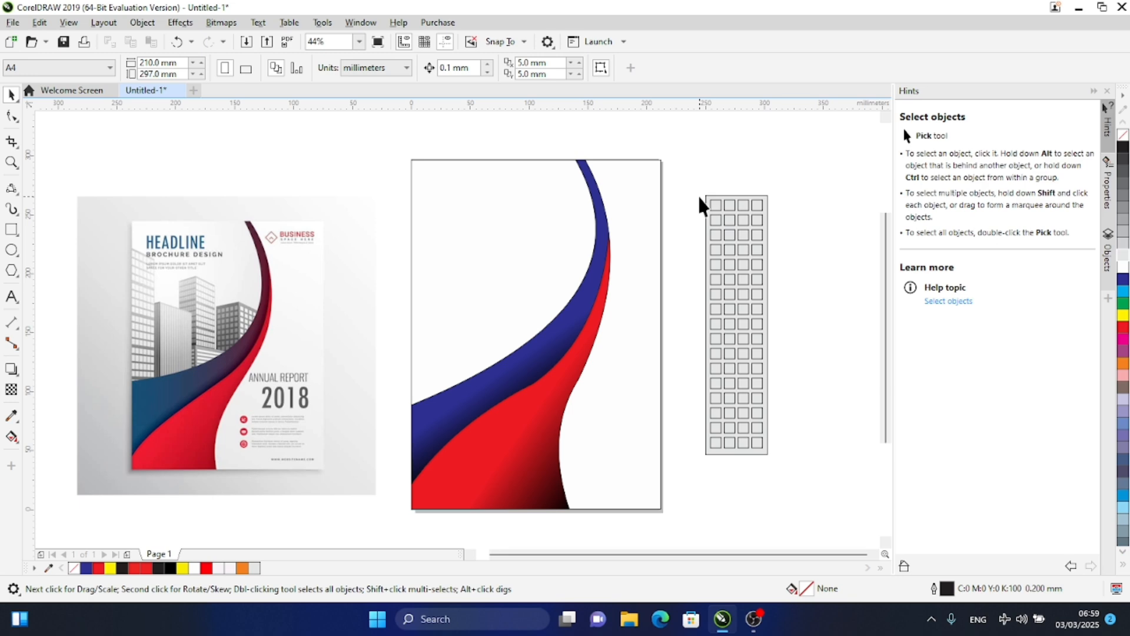
{"action": "left_click_drag", "start_coordinate": [701, 197], "coordinate": [797, 454]}
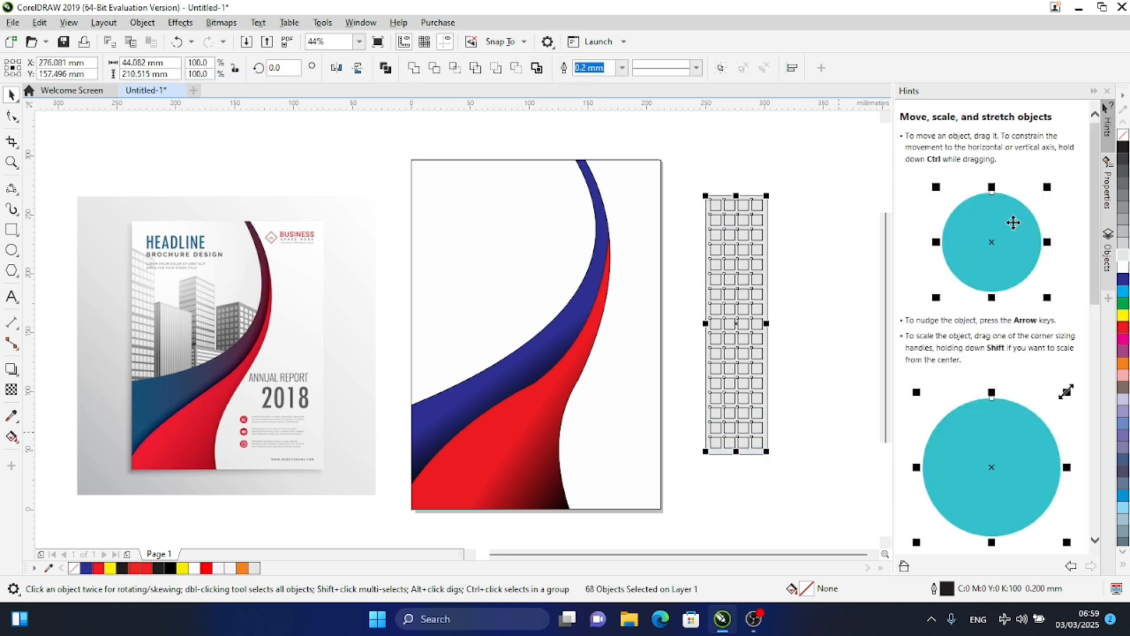
{"action": "left_click", "coordinate": [1123, 268]}
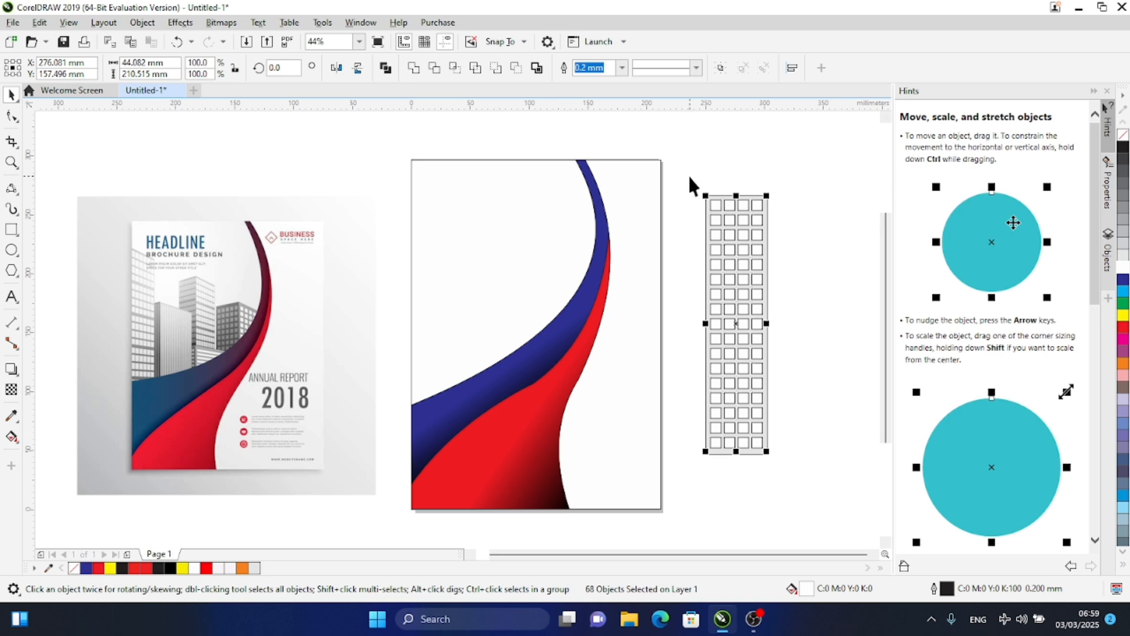
Select the building rectangle with all its windows and set the outline width to None
{"action": "left_click_drag", "start_coordinate": [689, 175], "coordinate": [719, 332]}
{"action": "left_click_drag", "start_coordinate": [800, 488], "coordinate": [803, 480]}
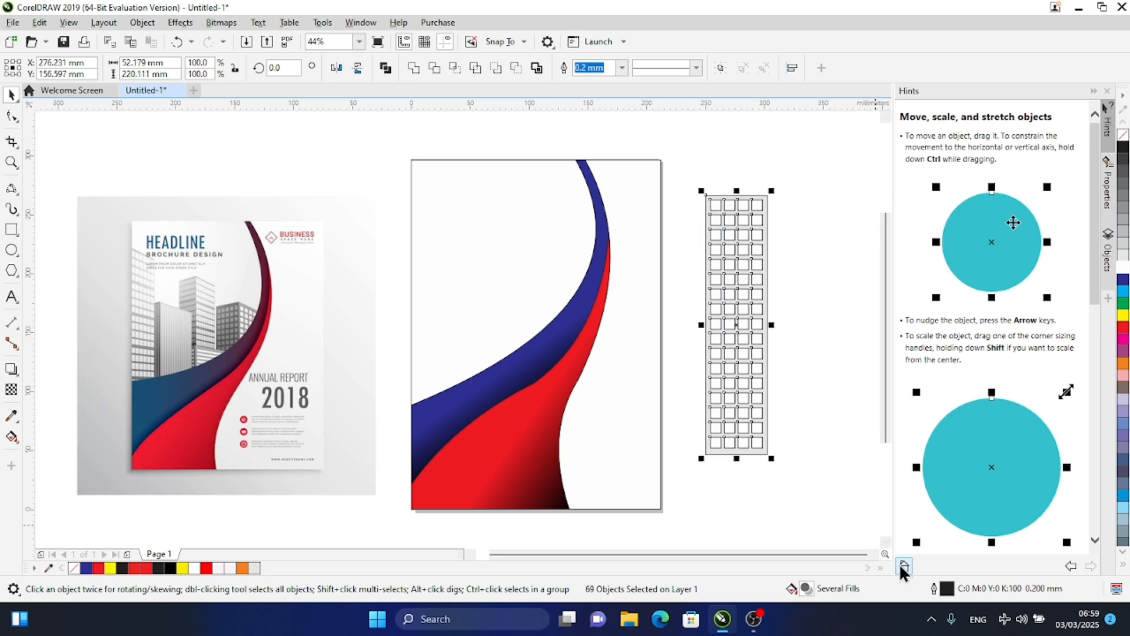
{"action": "double_click", "coordinate": [945, 588]}
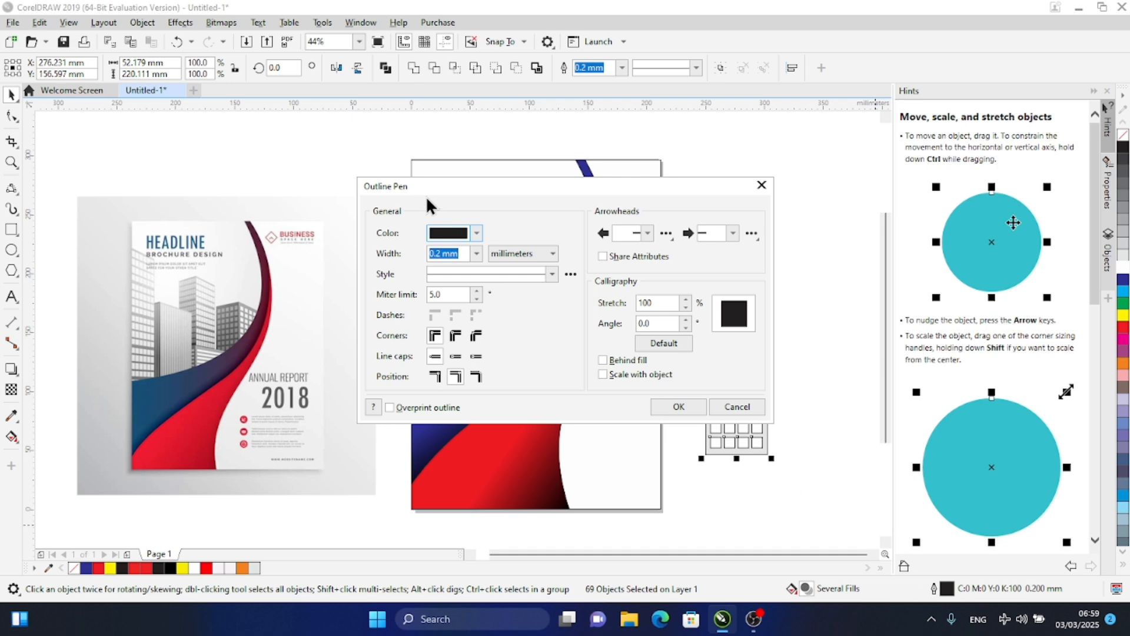
{"action": "left_click", "coordinate": [477, 253]}
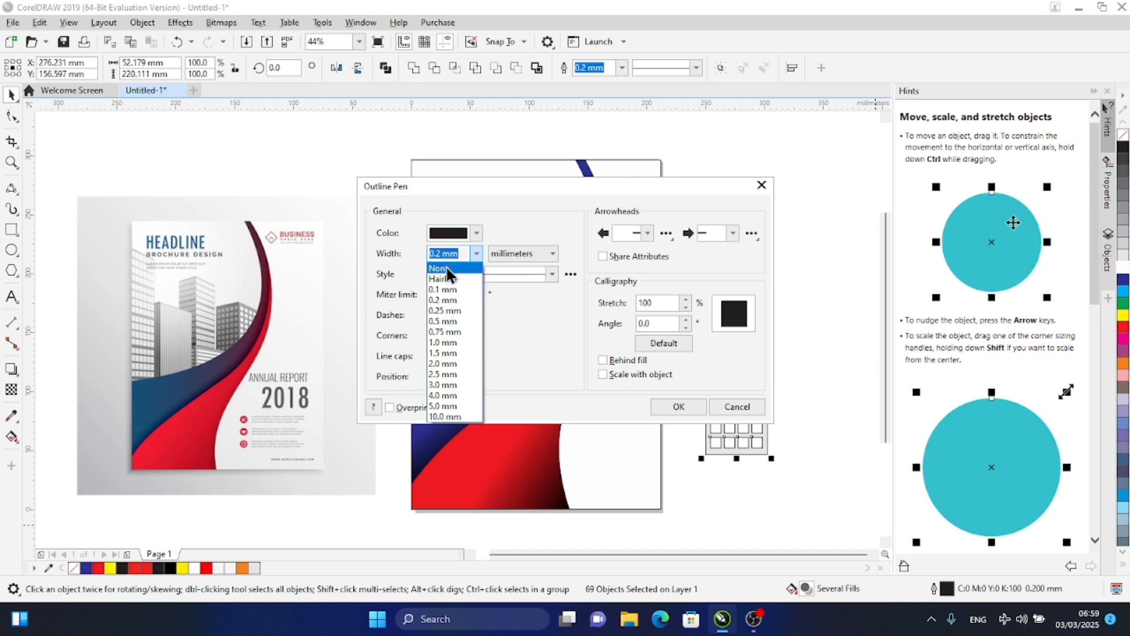
{"action": "left_click", "coordinate": [445, 267]}
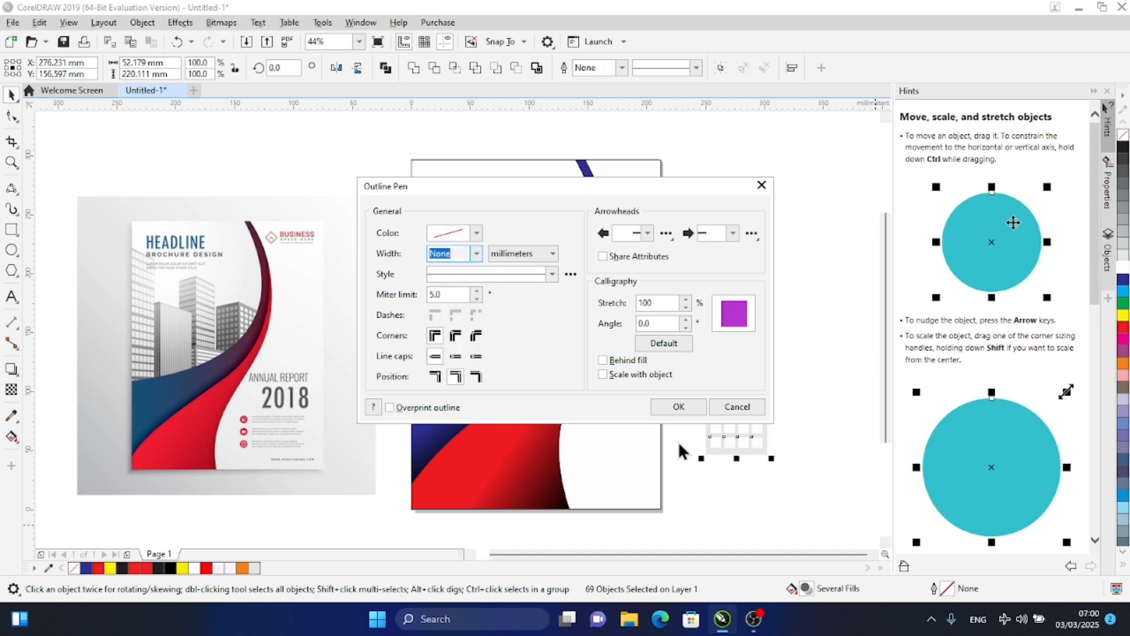
{"action": "left_click", "coordinate": [678, 405]}
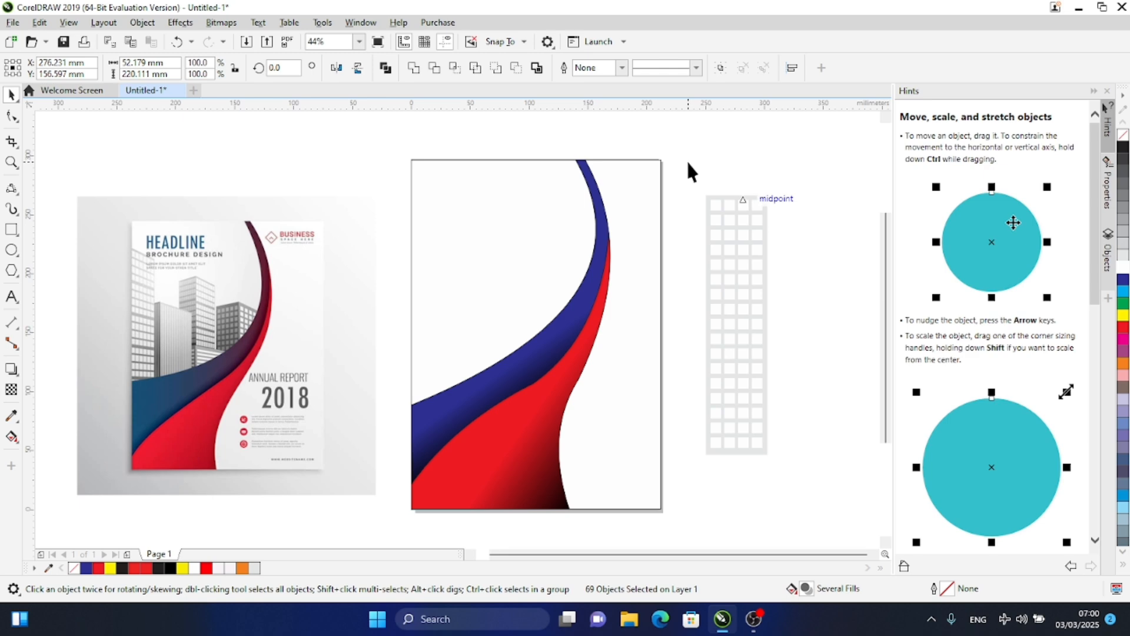
Scale the whole windowed building down proportionally to about 42 × 176 mm
{"action": "left_click_drag", "start_coordinate": [686, 169], "coordinate": [822, 482]}
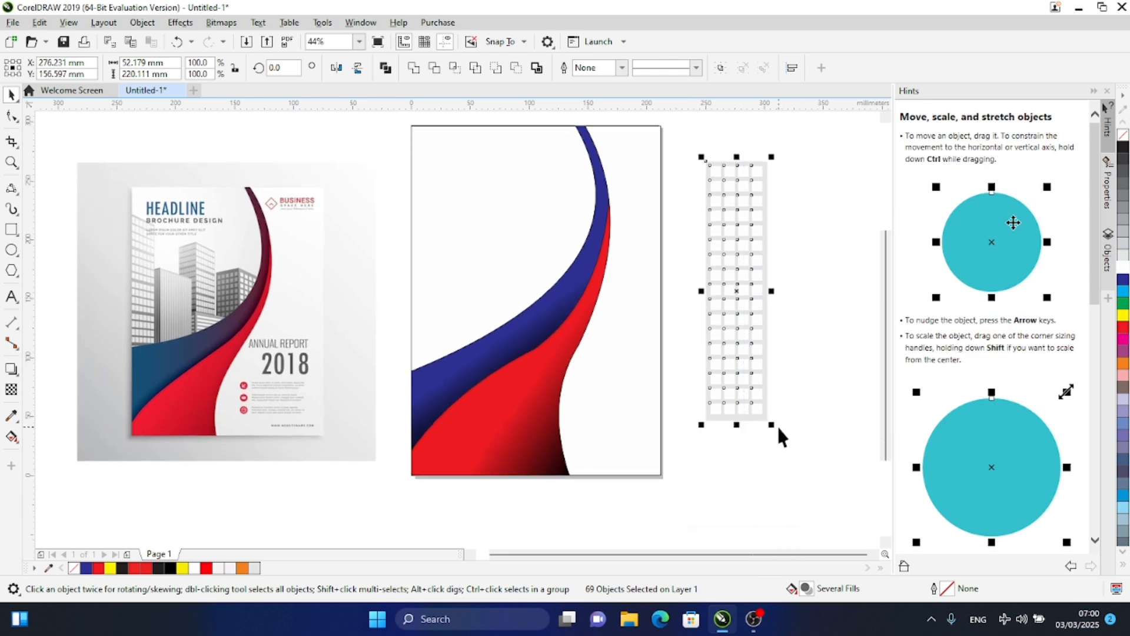
{"action": "left_click_drag", "start_coordinate": [770, 424], "coordinate": [750, 406]}
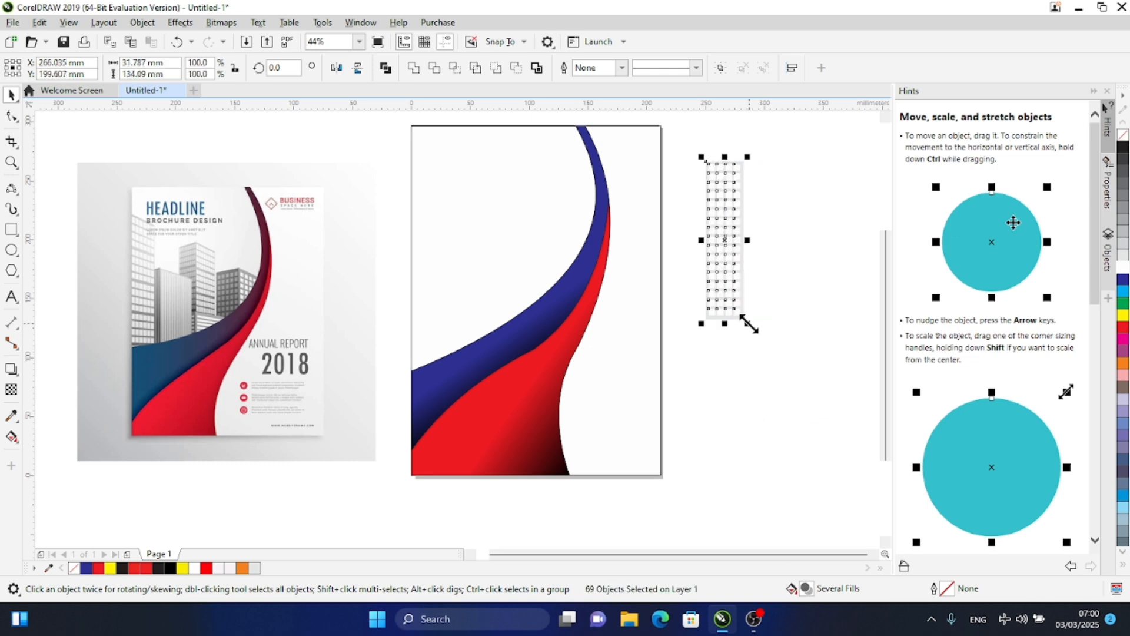
{"action": "left_click_drag", "start_coordinate": [748, 322], "coordinate": [766, 373]}
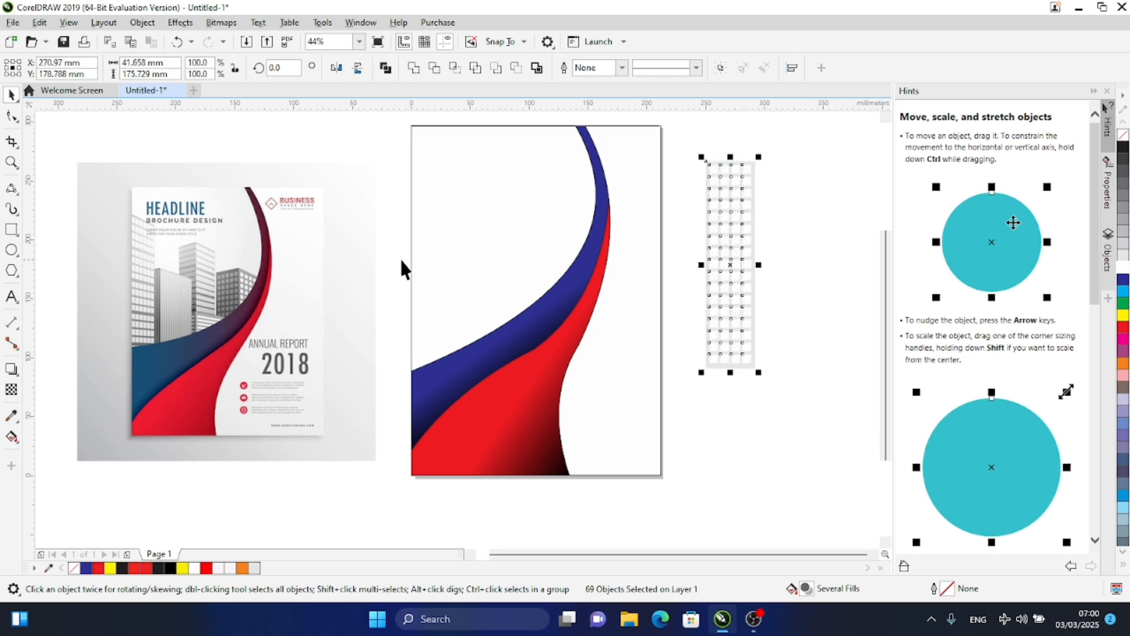
Draw a rectangle about 49 × 137 mm against the building's right side, plus a white-filled full-height strip about 1.2 mm wide near its left edge
{"action": "left_click", "coordinate": [10, 230]}
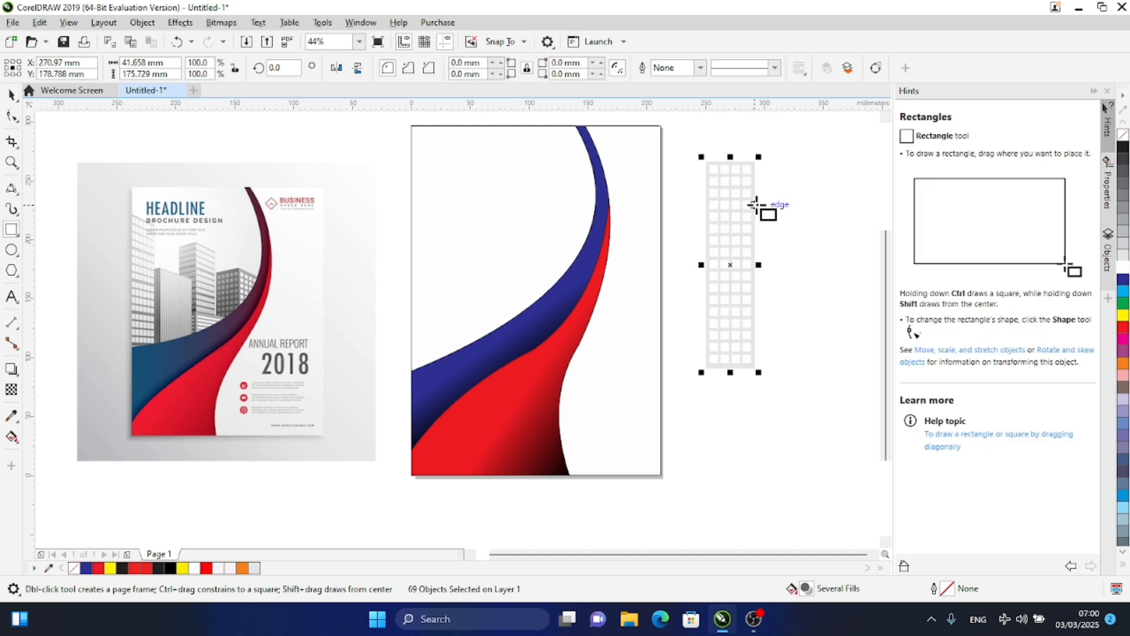
{"action": "left_click_drag", "start_coordinate": [755, 203], "coordinate": [812, 366]}
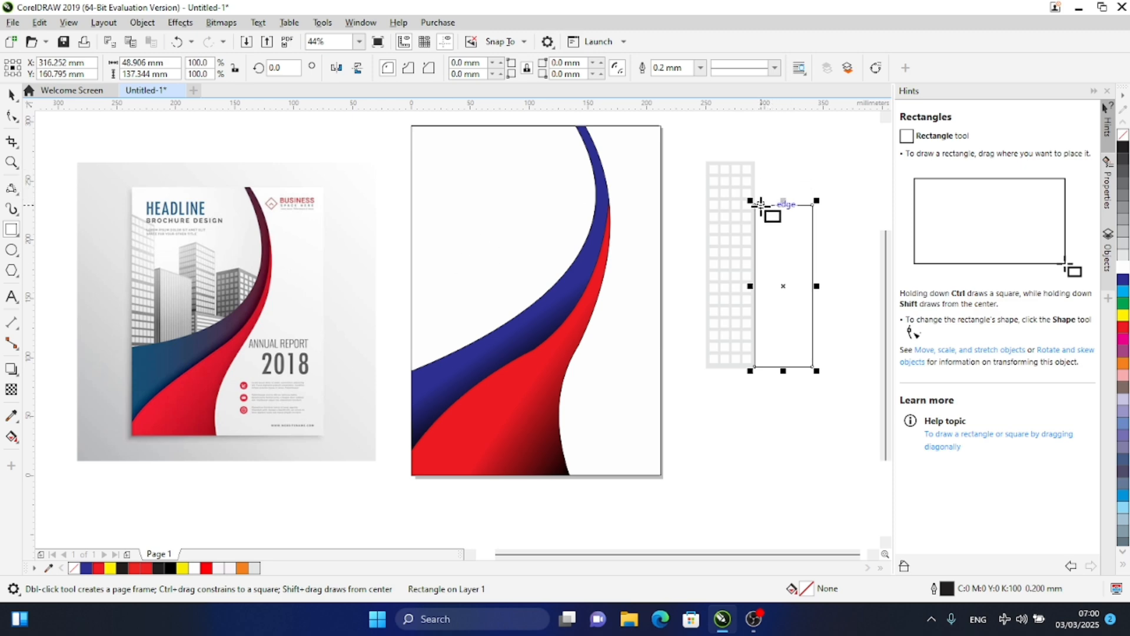
{"action": "left_click_drag", "start_coordinate": [760, 204], "coordinate": [761, 367]}
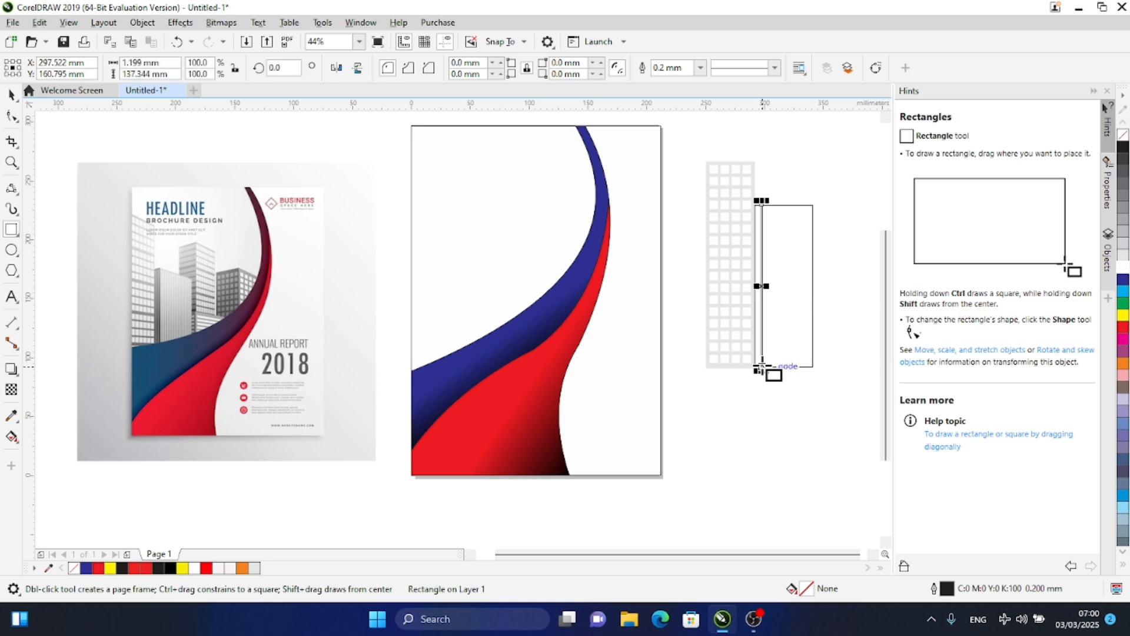
{"action": "left_click", "coordinate": [1123, 269]}
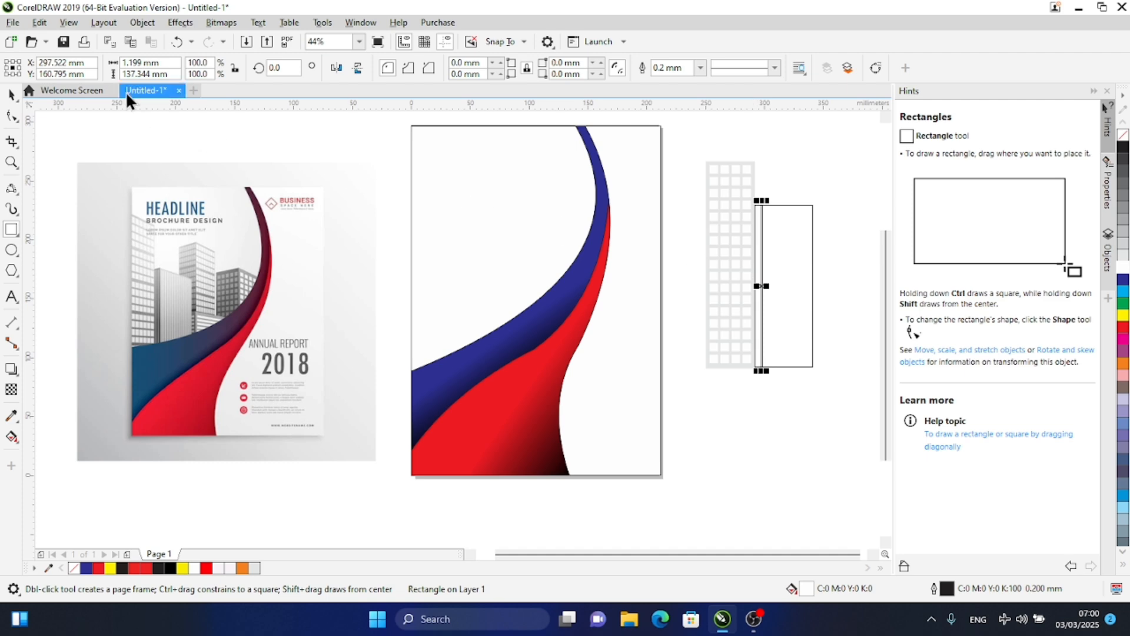
Fill the second building's large rectangle with 70% black
{"action": "left_click", "coordinate": [10, 95]}
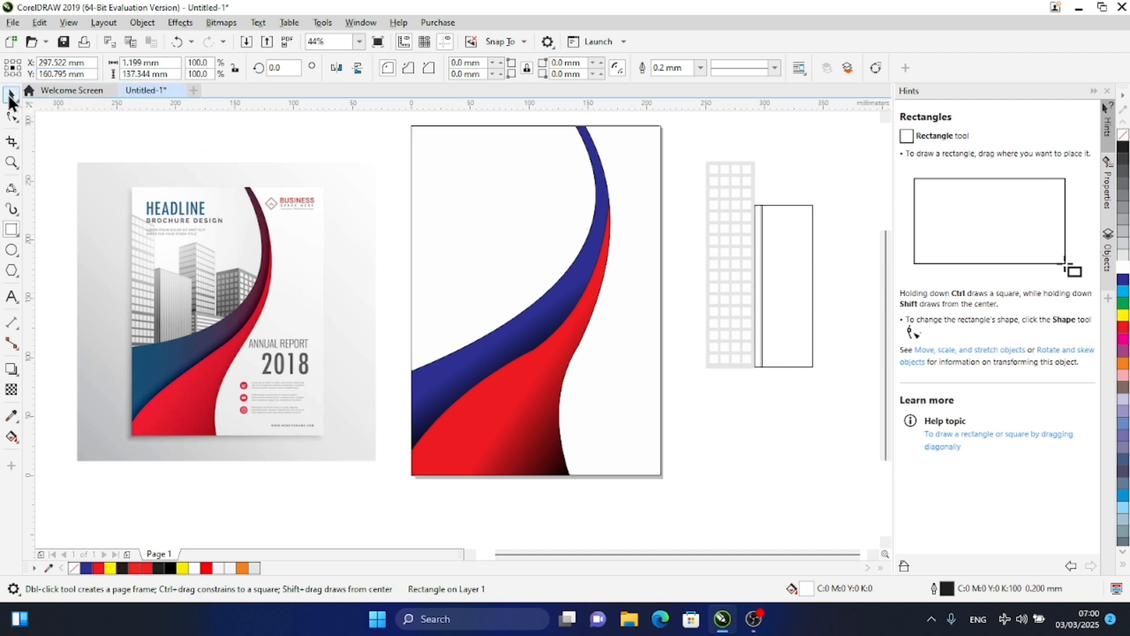
{"action": "left_click", "coordinate": [793, 227]}
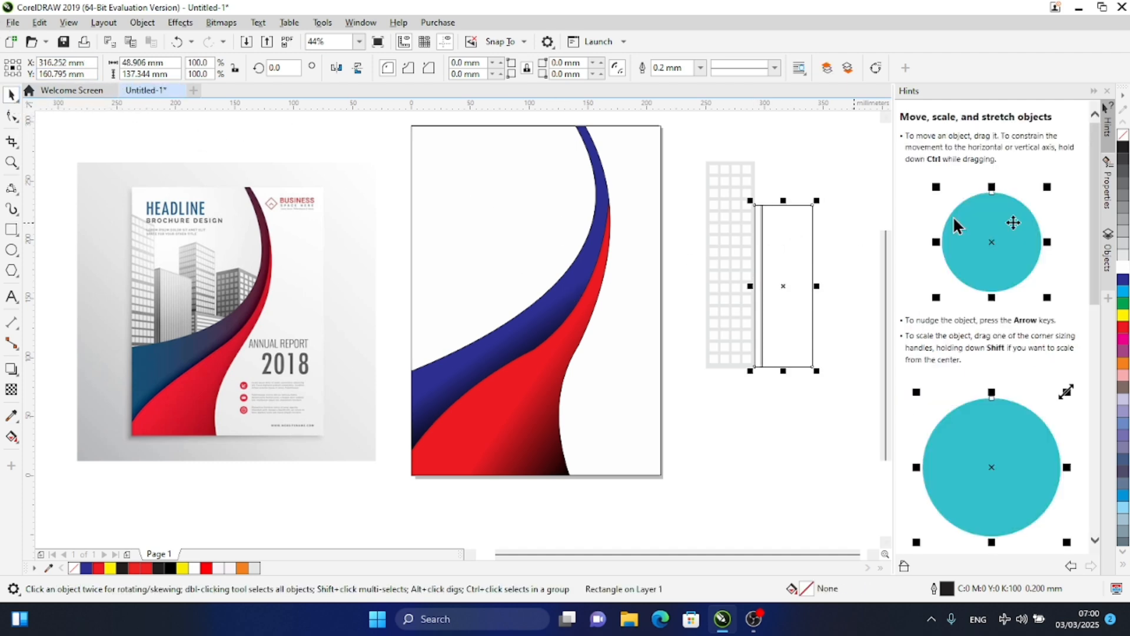
{"action": "left_click", "coordinate": [1123, 257]}
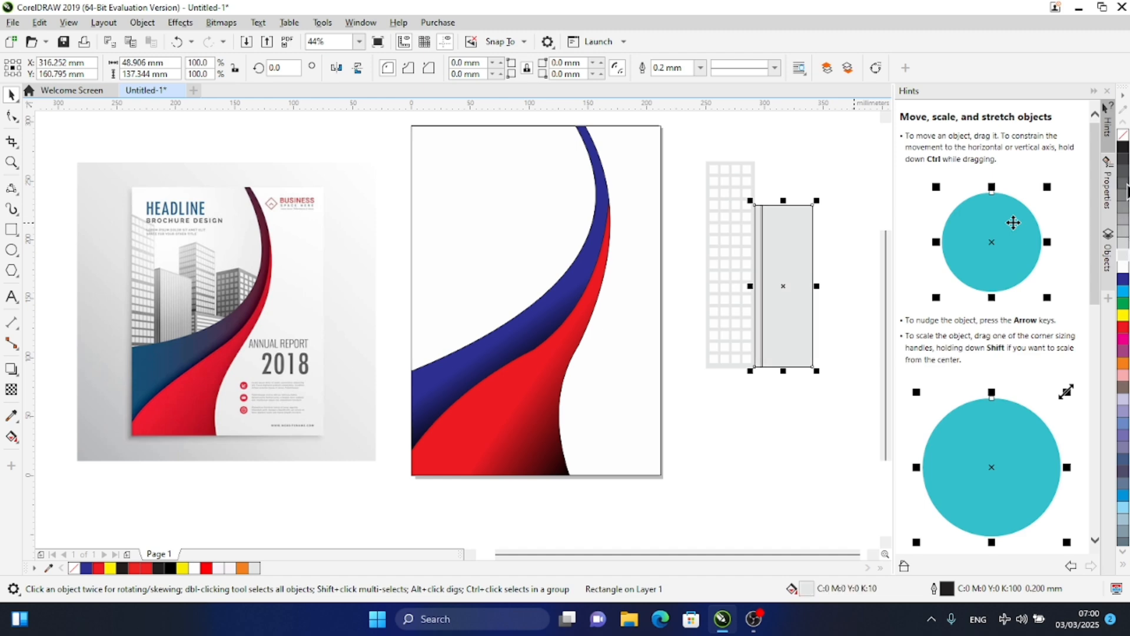
{"action": "left_click", "coordinate": [1125, 191]}
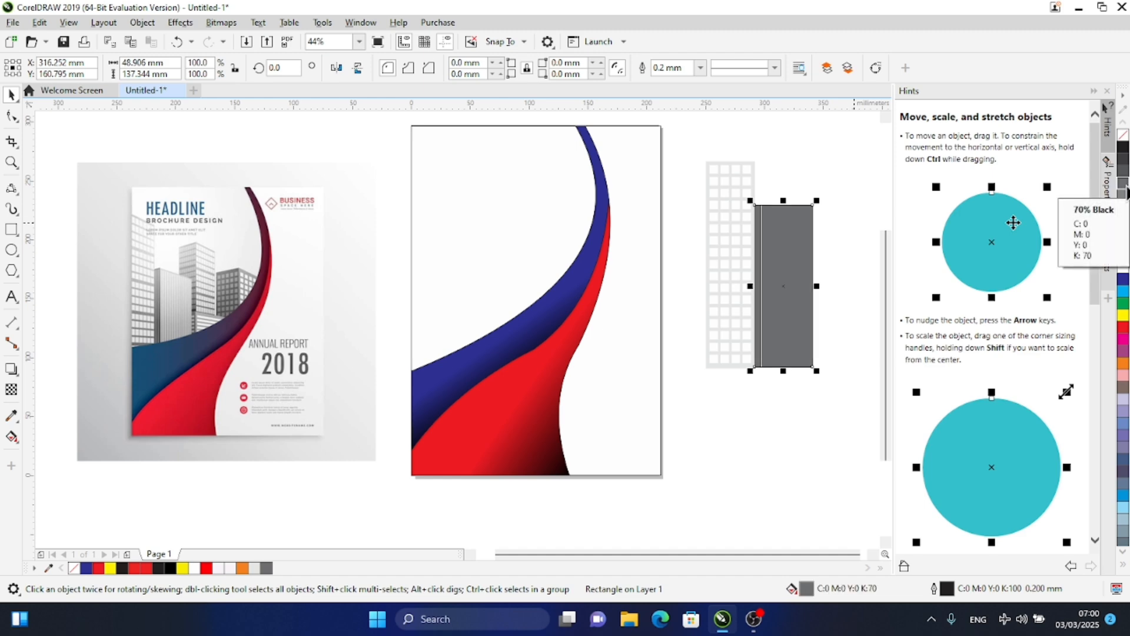
Fill the second building's large rectangle with 60% black and nudge its white strip to the rectangle's left edge
{"action": "left_click", "coordinate": [1124, 199]}
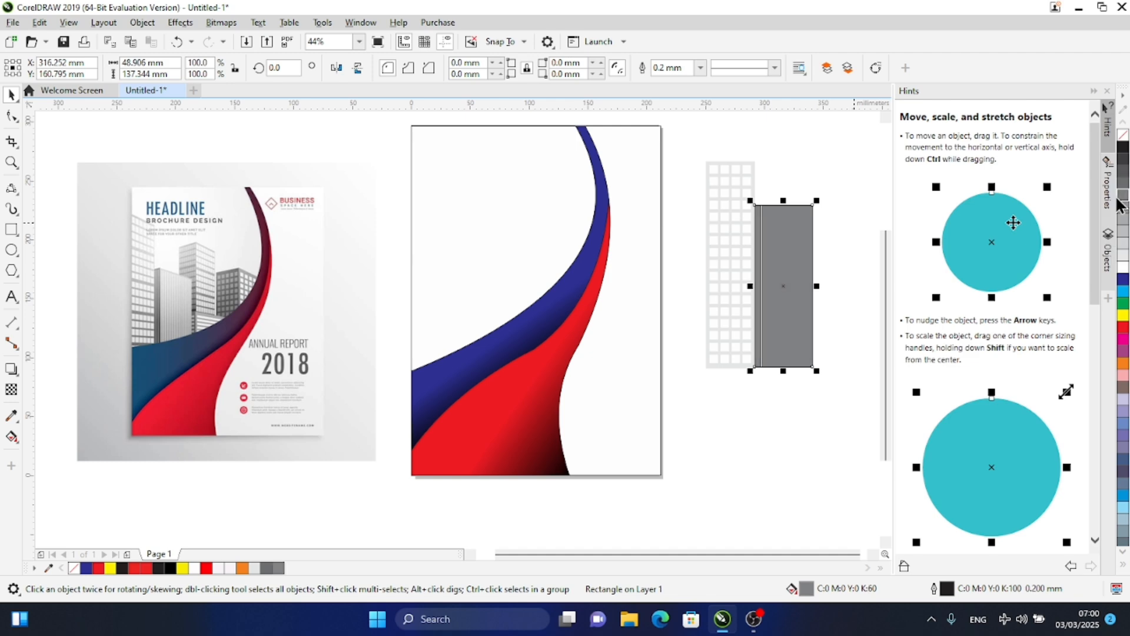
{"action": "left_click", "coordinate": [780, 146]}
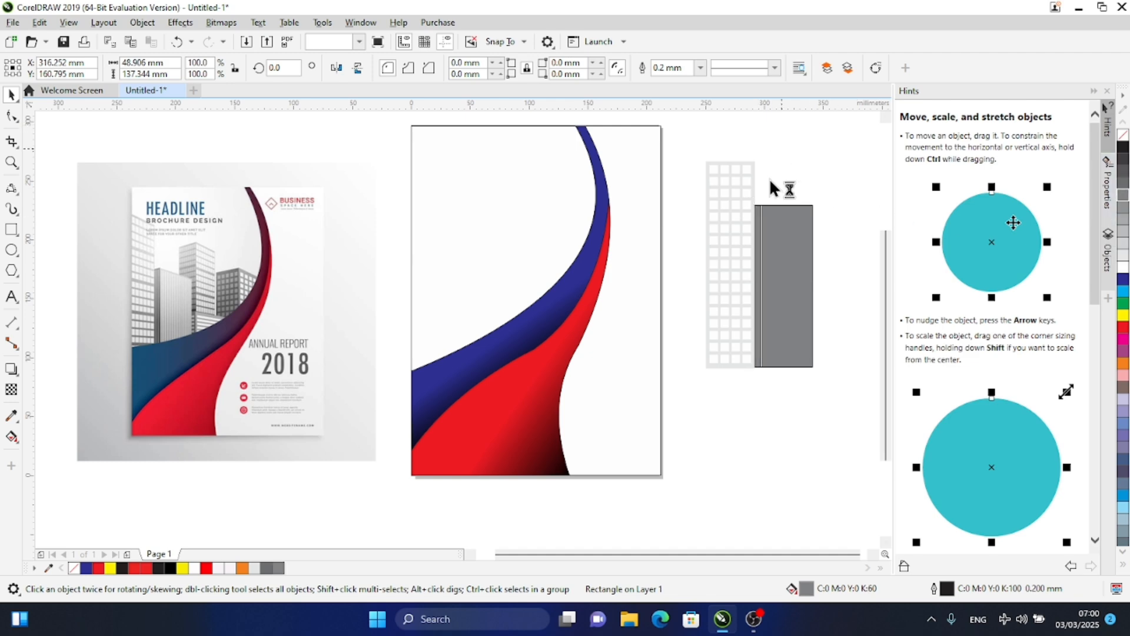
{"action": "left_click", "coordinate": [761, 244]}
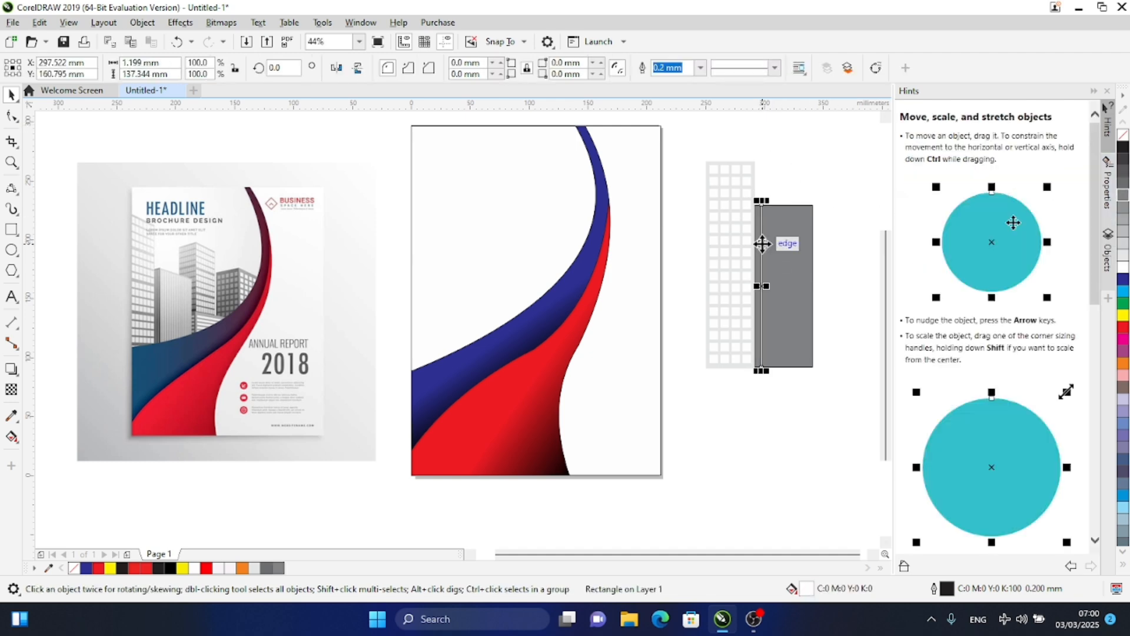
{"action": "key", "text": "Left"}
{"action": "key", "text": "Left"}
{"action": "key", "text": "Left"}
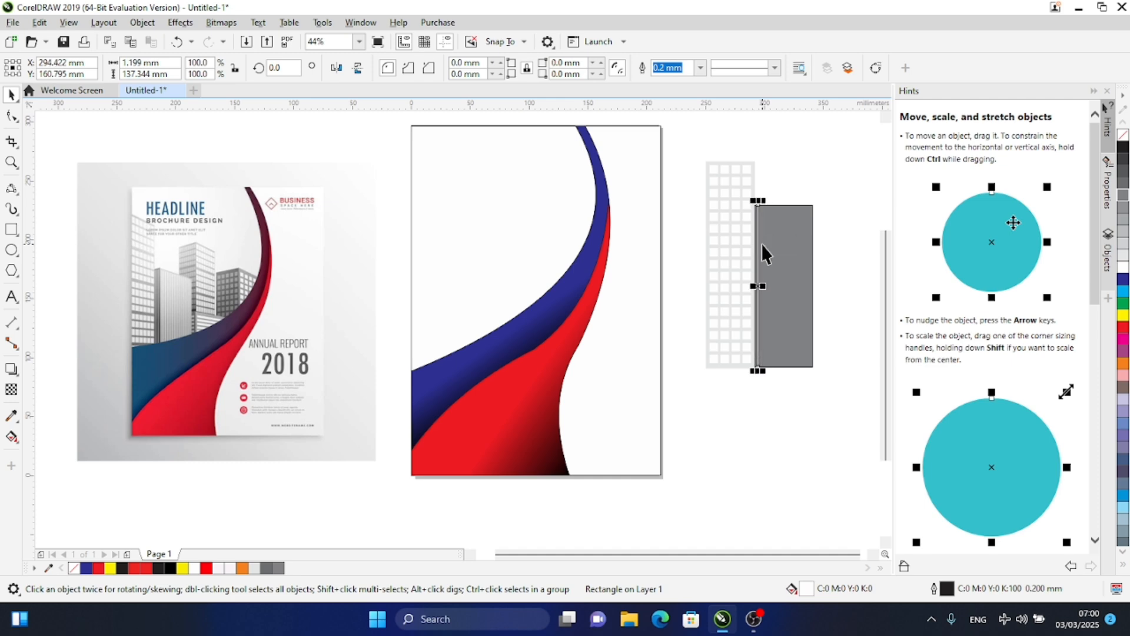
Duplicate the white strip and place the copy level with the original, offset about 1.9 mm to the right
{"action": "key", "text": "ctrl+d"}
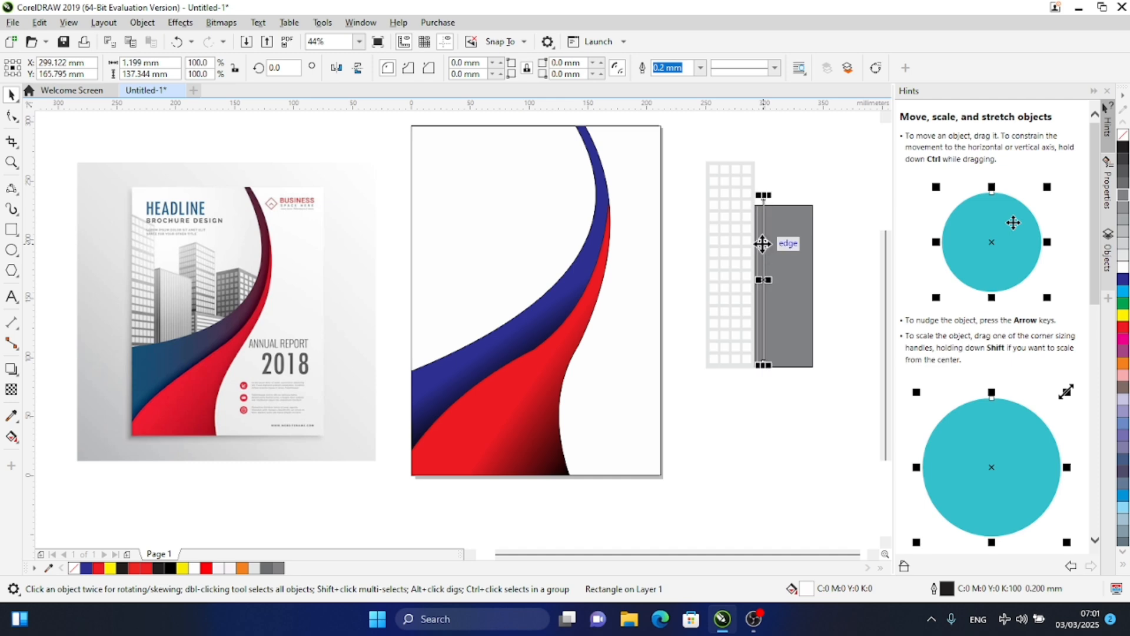
{"action": "left_click_drag", "start_coordinate": [765, 280], "coordinate": [764, 286]}
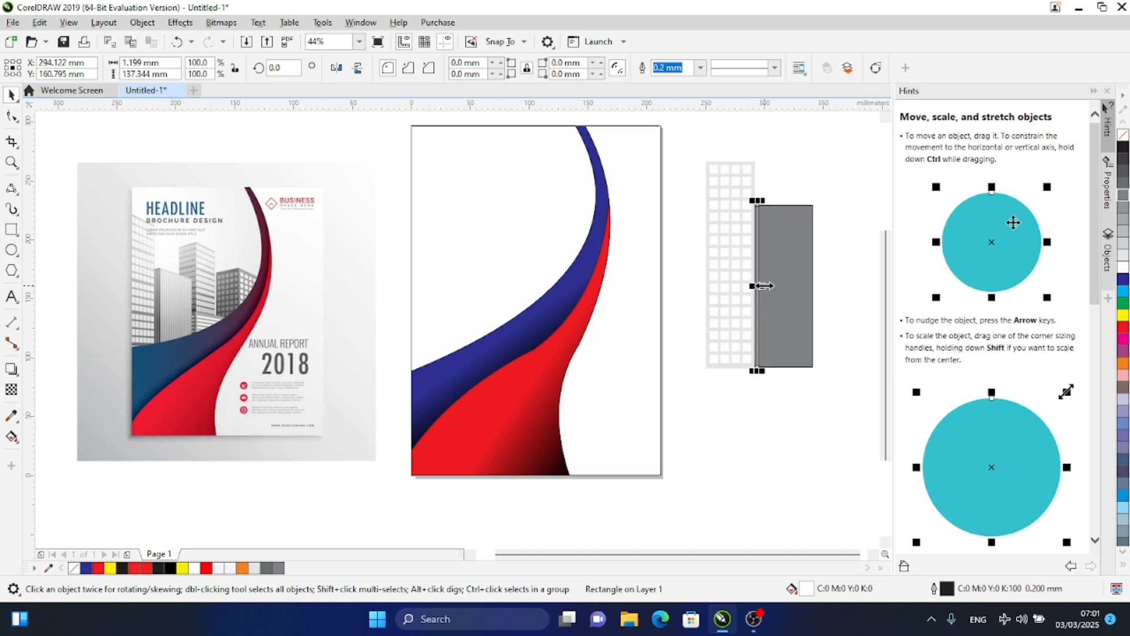
{"action": "key", "text": "Right"}
{"action": "key", "text": "Right"}
{"action": "key", "text": "Right"}
{"action": "key", "text": "Right"}
{"action": "key", "text": "Right"}
{"action": "key", "text": "Right"}
{"action": "key", "text": "Right"}
{"action": "key", "text": "Right"}
{"action": "key", "text": "Right"}
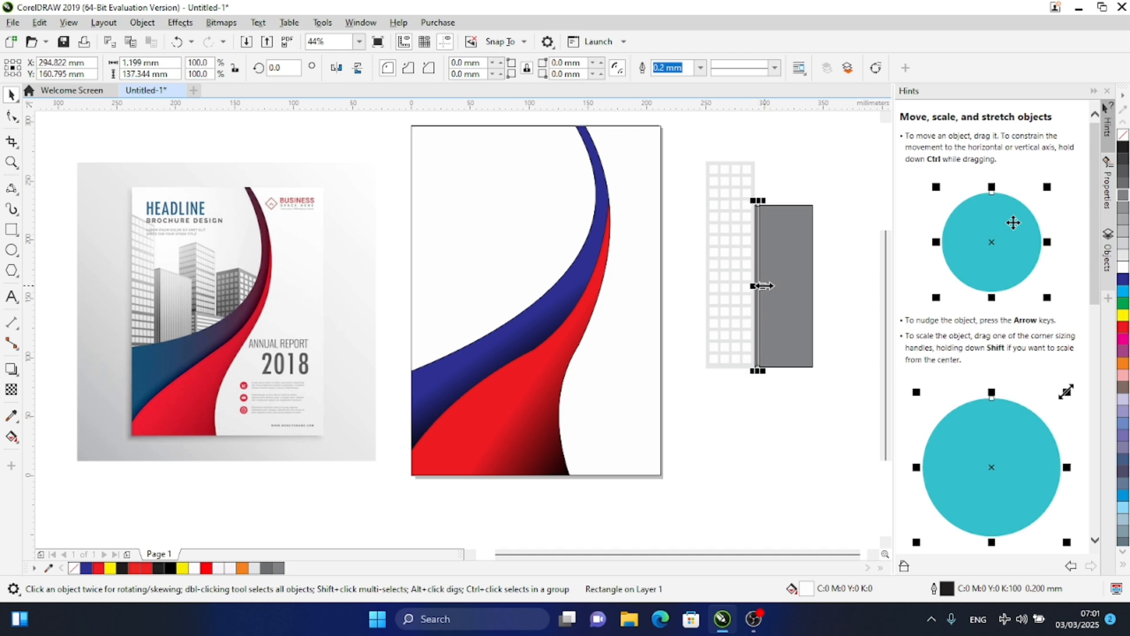
{"action": "key", "text": "Right"}
{"action": "key", "text": "Right"}
{"action": "key", "text": "Right"}
{"action": "key", "text": "Right"}
{"action": "key", "text": "Right"}
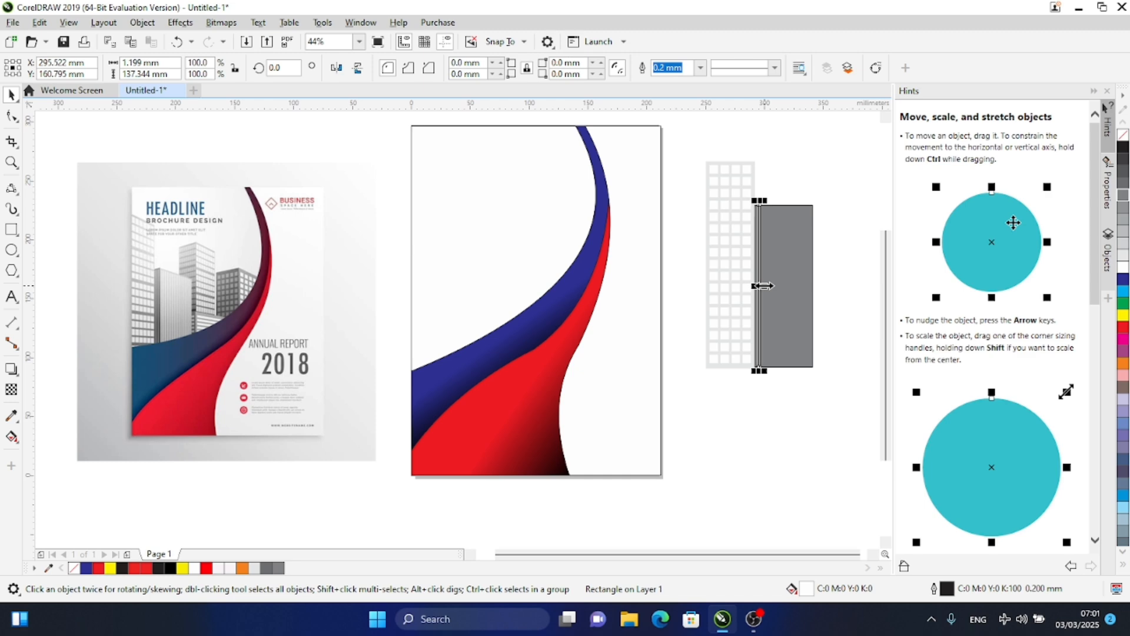
{"action": "key", "text": "Right"}
{"action": "key", "text": "Right"}
{"action": "key", "text": "Right"}
{"action": "key", "text": "Right"}
Repeat the strip duplication at the same spacing until the strips reach the rectangle's right edge
{"action": "key", "text": "ctrl+d"}
{"action": "key", "text": "ctrl+d"}
{"action": "key", "text": "ctrl+d"}
{"action": "key", "text": "ctrl+d"}
{"action": "key", "text": "ctrl+d"}
{"action": "key", "text": "ctrl+d"}
{"action": "key", "text": "ctrl+d"}
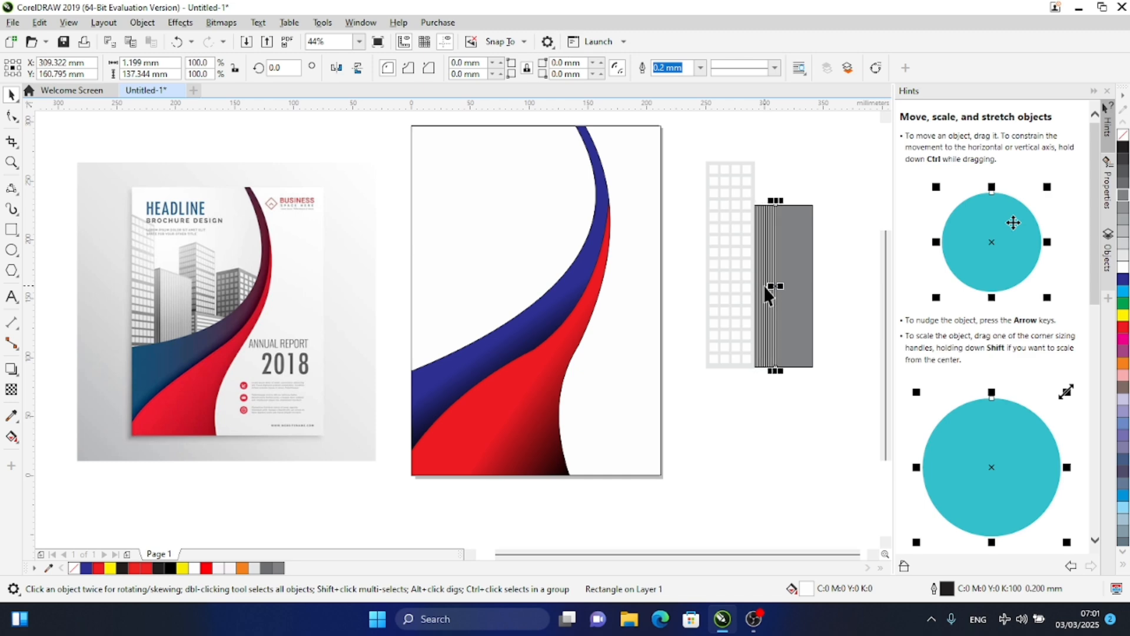
{"action": "key", "text": "ctrl+d"}
{"action": "key", "text": "ctrl+d"}
{"action": "key", "text": "ctrl+d"}
{"action": "key", "text": "ctrl+d"}
{"action": "key", "text": "ctrl+d"}
{"action": "key", "text": "ctrl+d"}
{"action": "key", "text": "ctrl+d"}
{"action": "key", "text": "ctrl+d"}
{"action": "key", "text": "ctrl+d"}
{"action": "key", "text": "ctrl+d"}
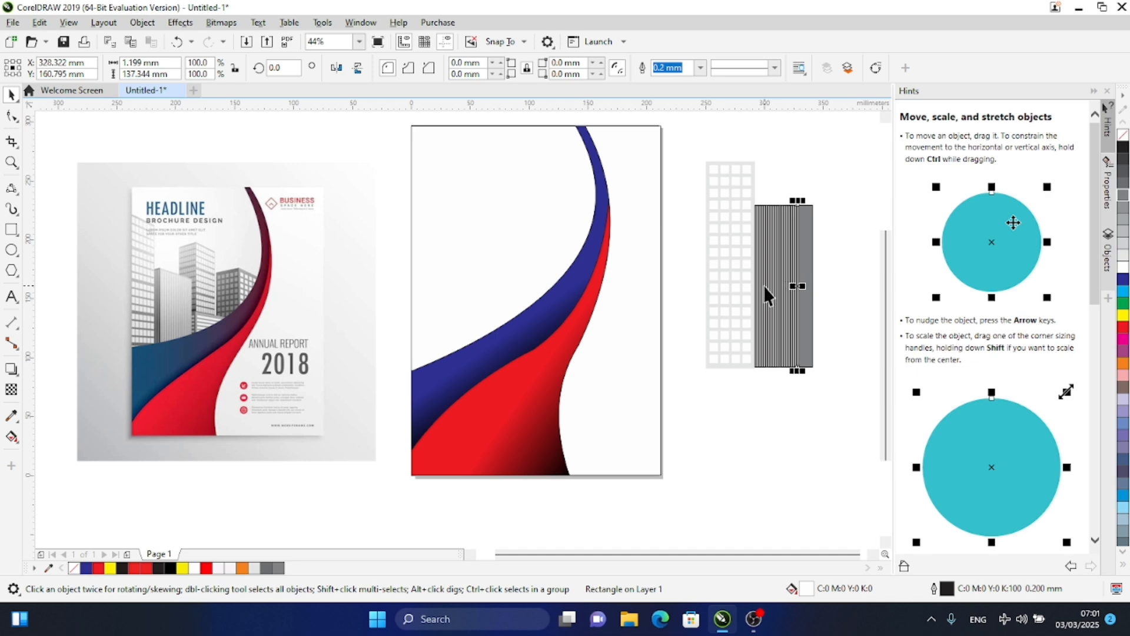
{"action": "key", "text": "ctrl+d"}
{"action": "key", "text": "ctrl+d"}
{"action": "key", "text": "ctrl+d"}
{"action": "key", "text": "ctrl+d"}
{"action": "key", "text": "ctrl+d"}
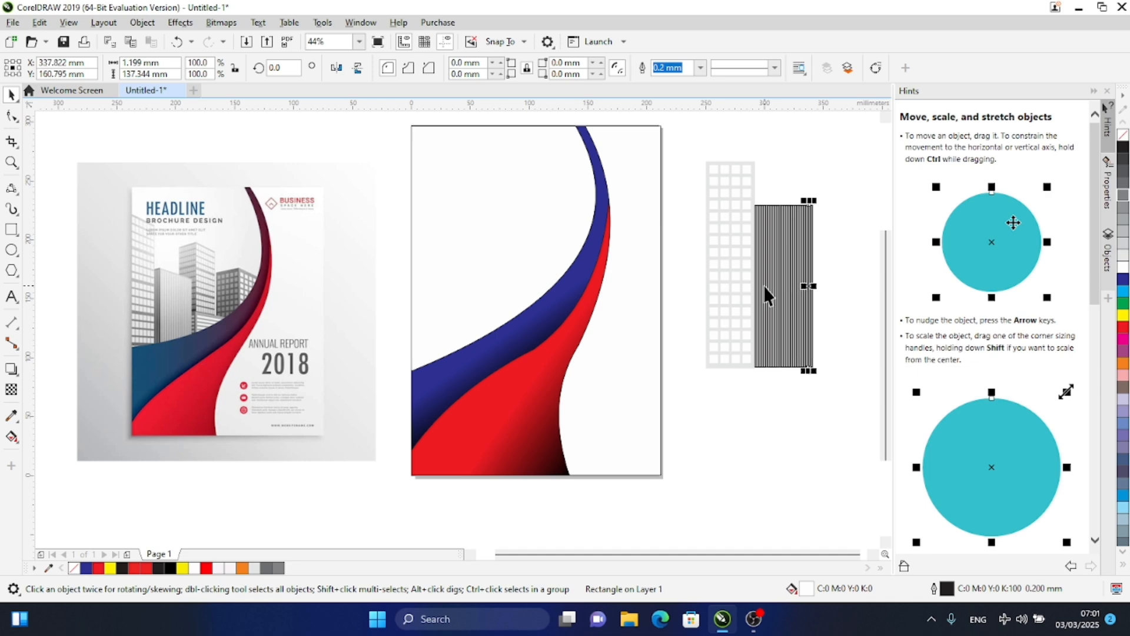
{"action": "key", "text": "ctrl+d"}
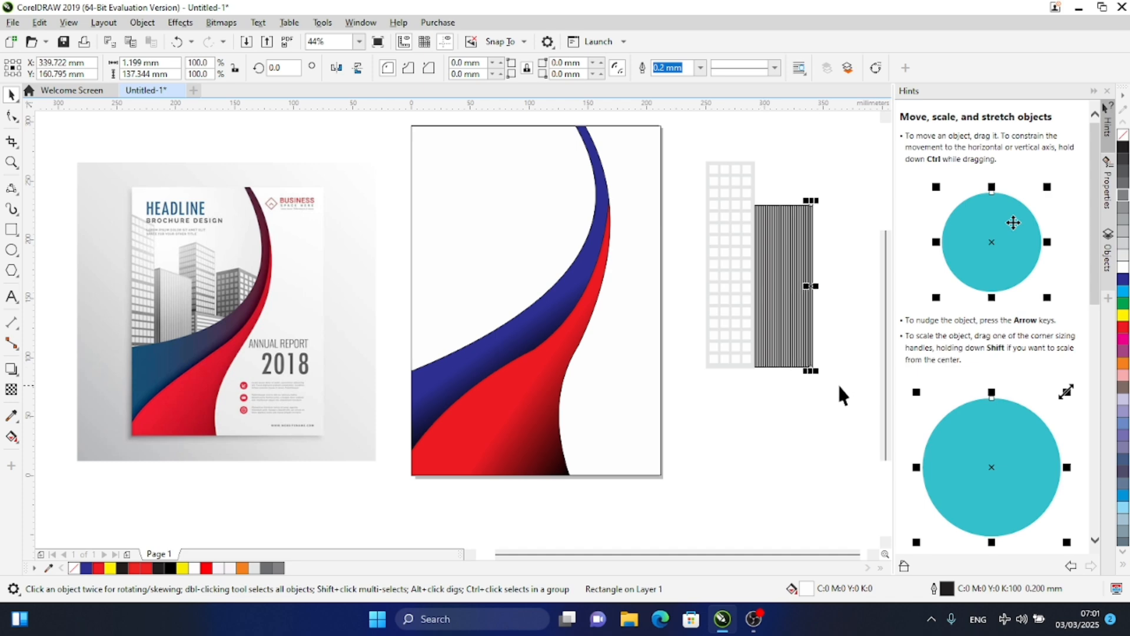
Select the second building's rectangle with all its strips and set the outline width to None
{"action": "left_click_drag", "start_coordinate": [839, 387], "coordinate": [754, 197]}
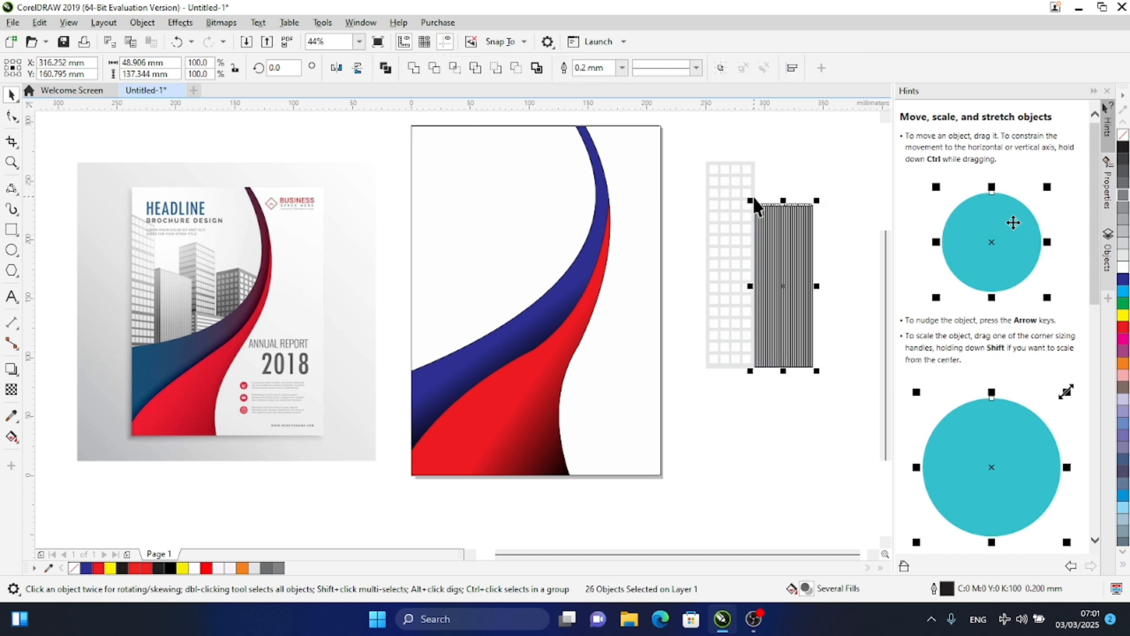
{"action": "double_click", "coordinate": [948, 590]}
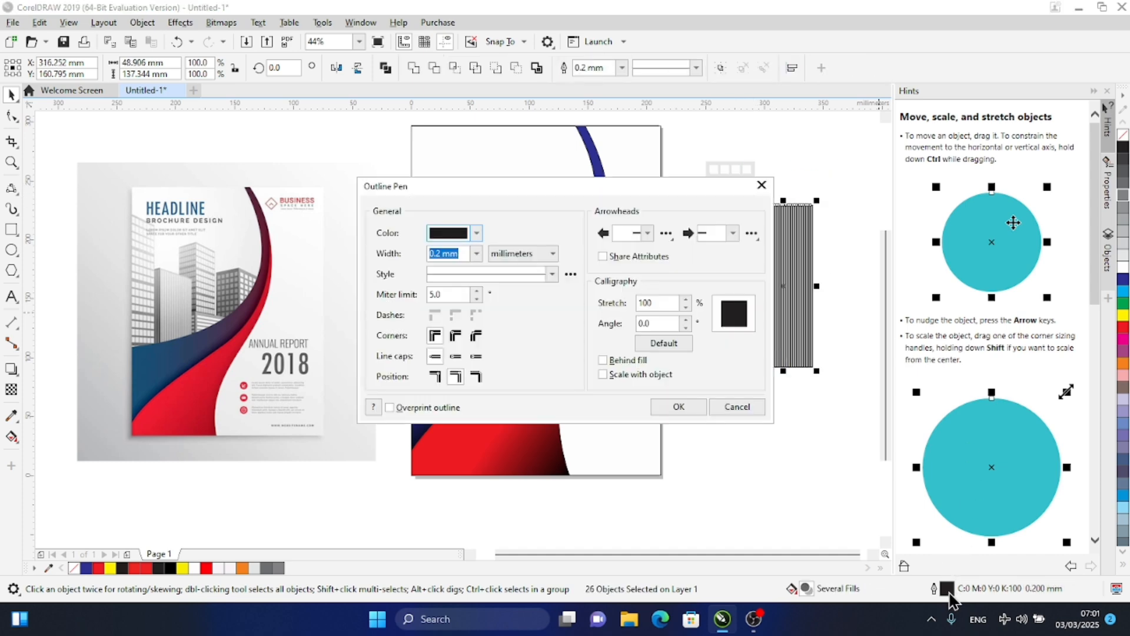
{"action": "left_click", "coordinate": [477, 254]}
{"action": "left_click", "coordinate": [453, 266]}
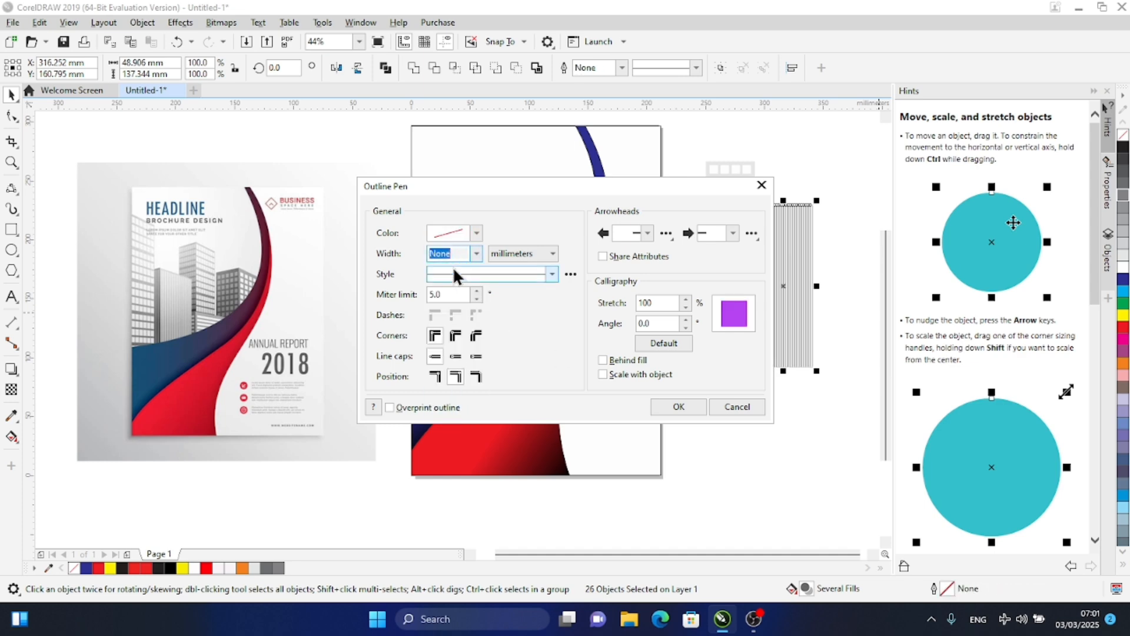
{"action": "left_click", "coordinate": [676, 406]}
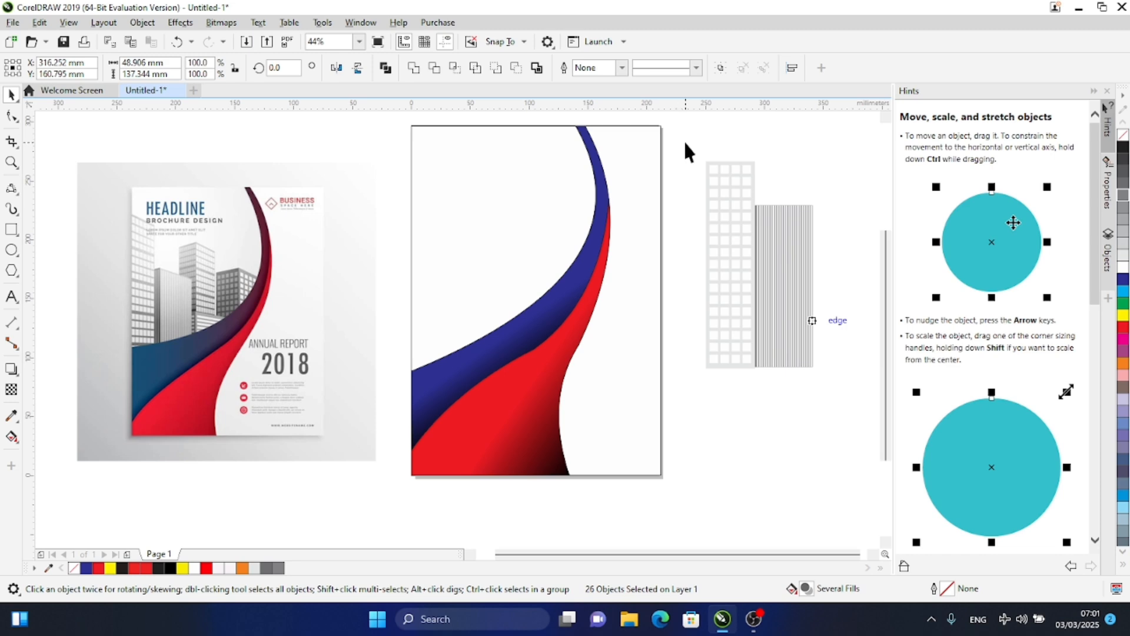
Duplicate the whole windowed building, place the copy below the original and scale it proportionally to about 31 × 131 mm
{"action": "left_click_drag", "start_coordinate": [684, 142], "coordinate": [734, 304]}
{"action": "left_click_drag", "start_coordinate": [757, 387], "coordinate": [757, 387]}
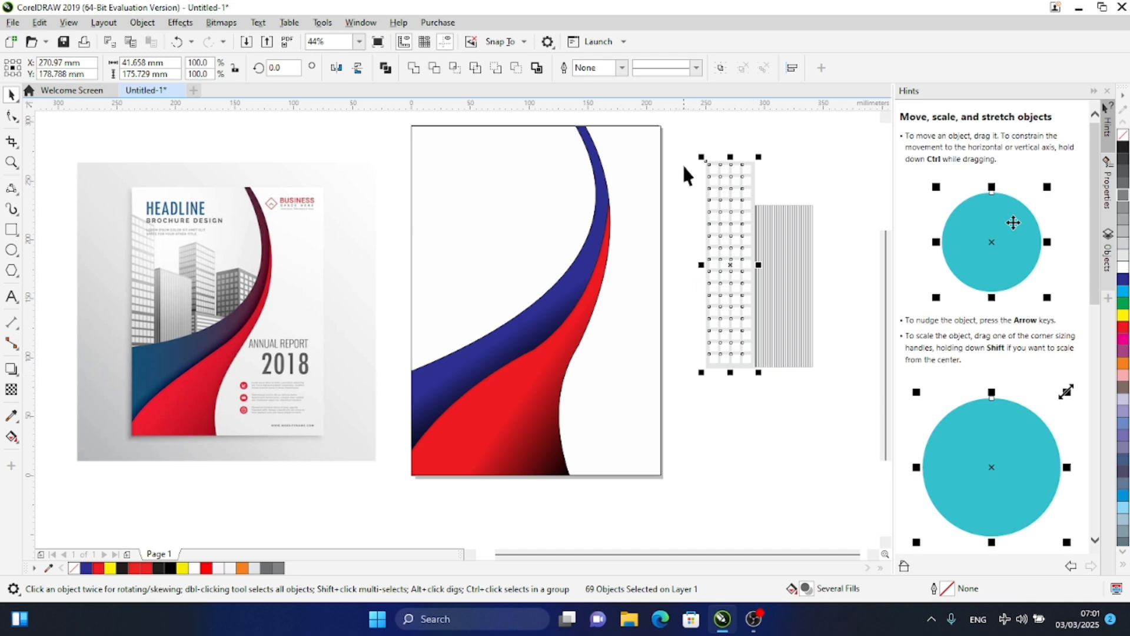
{"action": "left_click", "coordinate": [684, 134]}
{"action": "left_click_drag", "start_coordinate": [683, 132], "coordinate": [757, 429]}
{"action": "key", "text": "ctrl+d"}
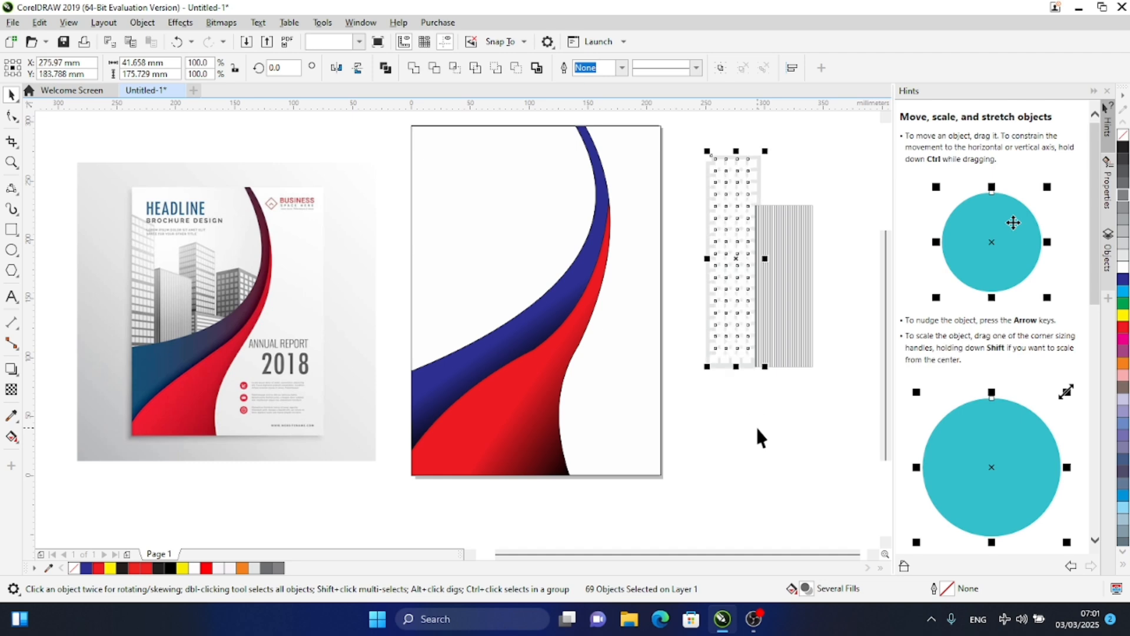
{"action": "left_click_drag", "start_coordinate": [733, 260], "coordinate": [745, 483]}
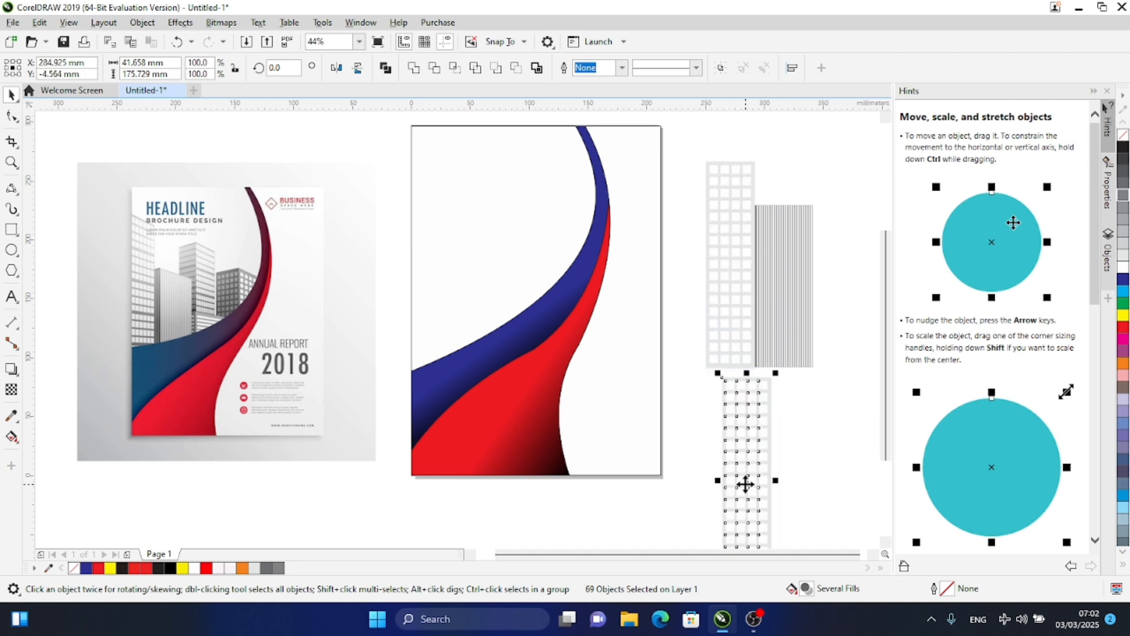
{"action": "left_click_drag", "start_coordinate": [775, 373], "coordinate": [761, 391]}
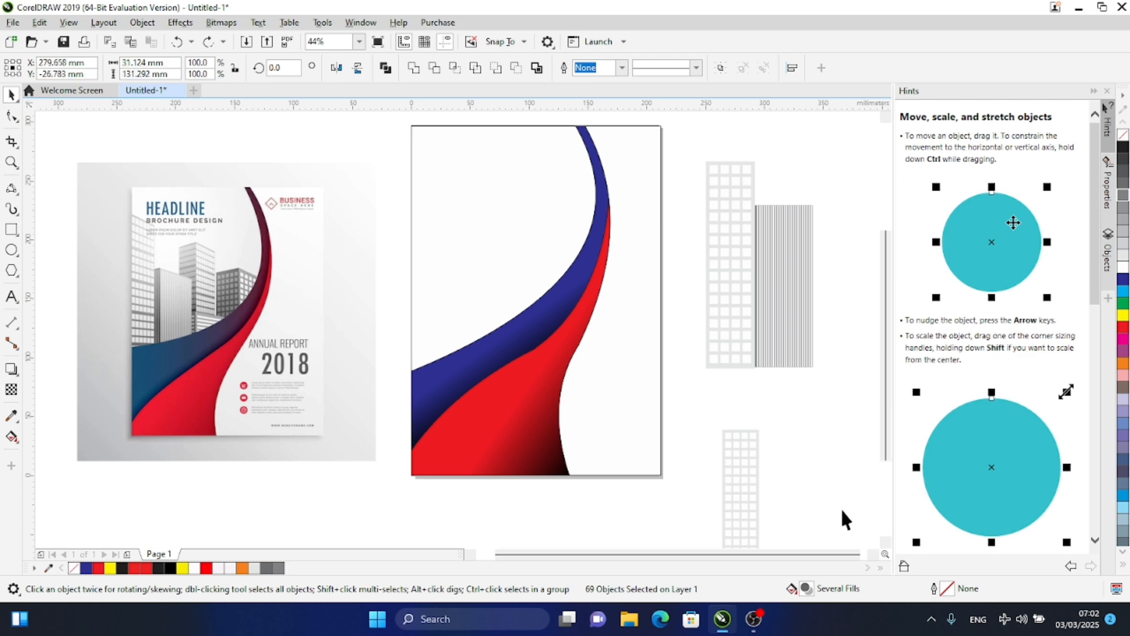
Duplicate the small windowed building with all its windows and place the copy level with it on its right side
{"action": "left_click", "coordinate": [886, 543]}
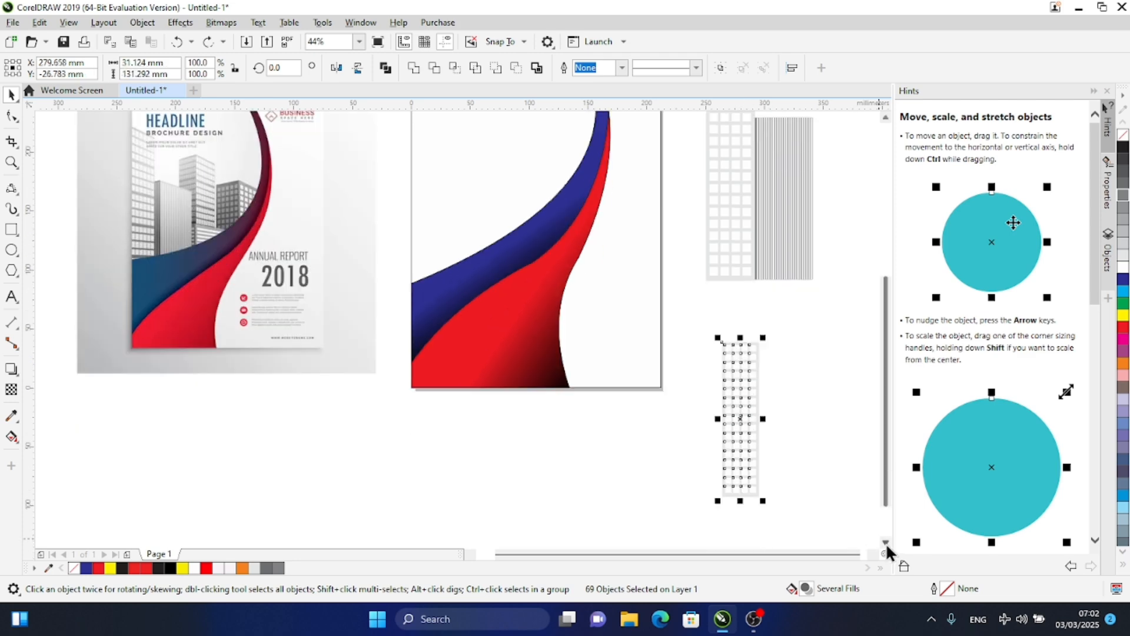
{"action": "left_click", "coordinate": [702, 337]}
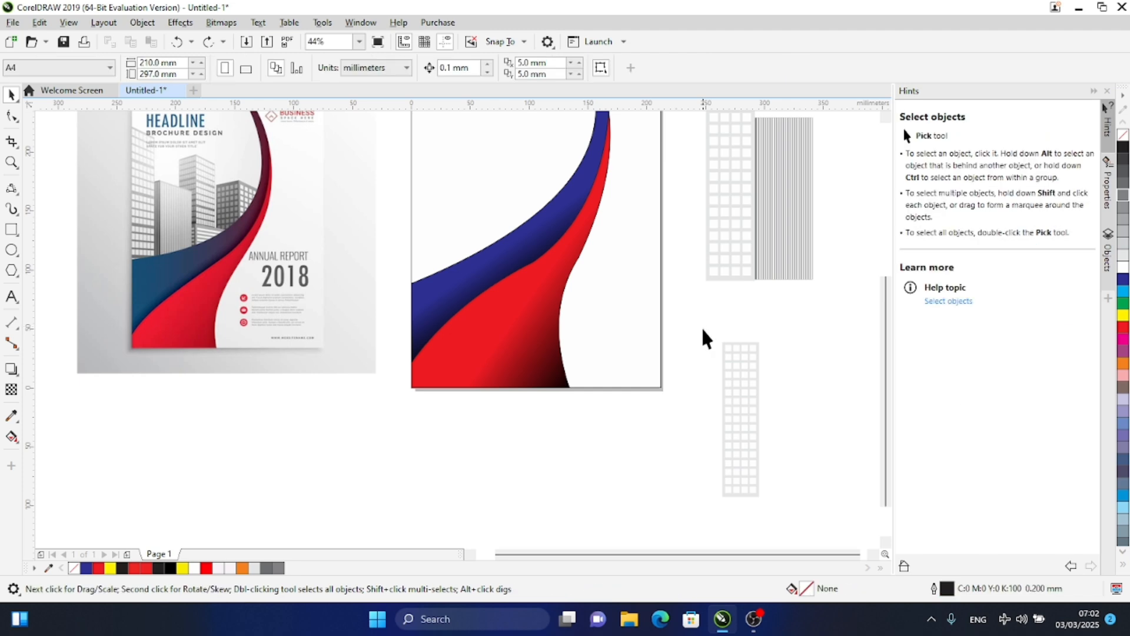
{"action": "left_click_drag", "start_coordinate": [702, 329], "coordinate": [820, 450]}
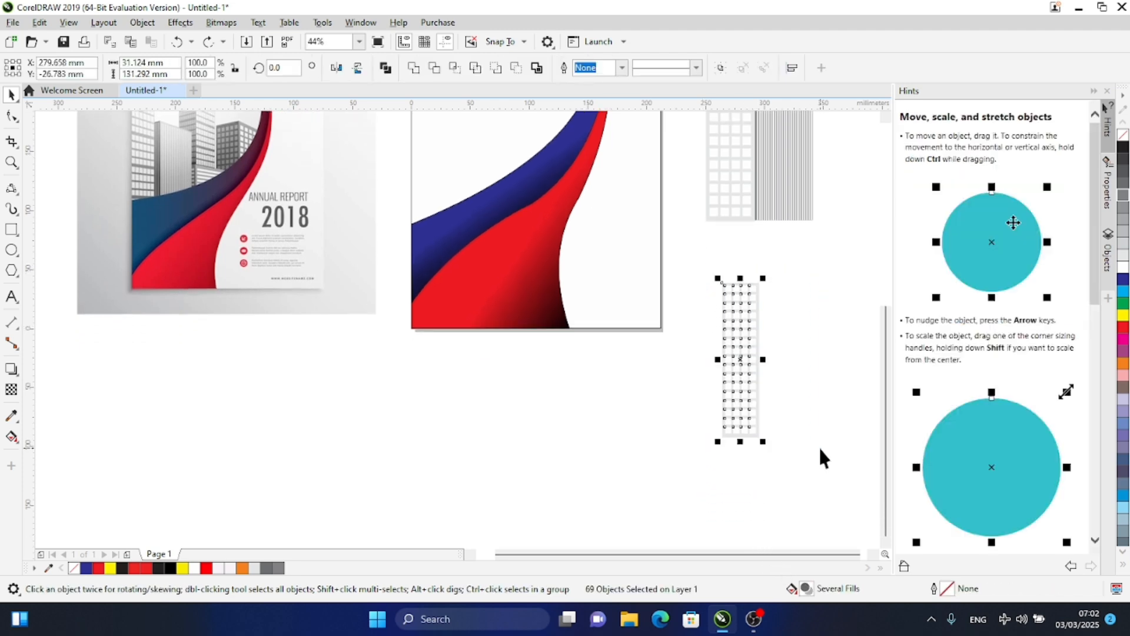
{"action": "key", "text": "ctrl+d"}
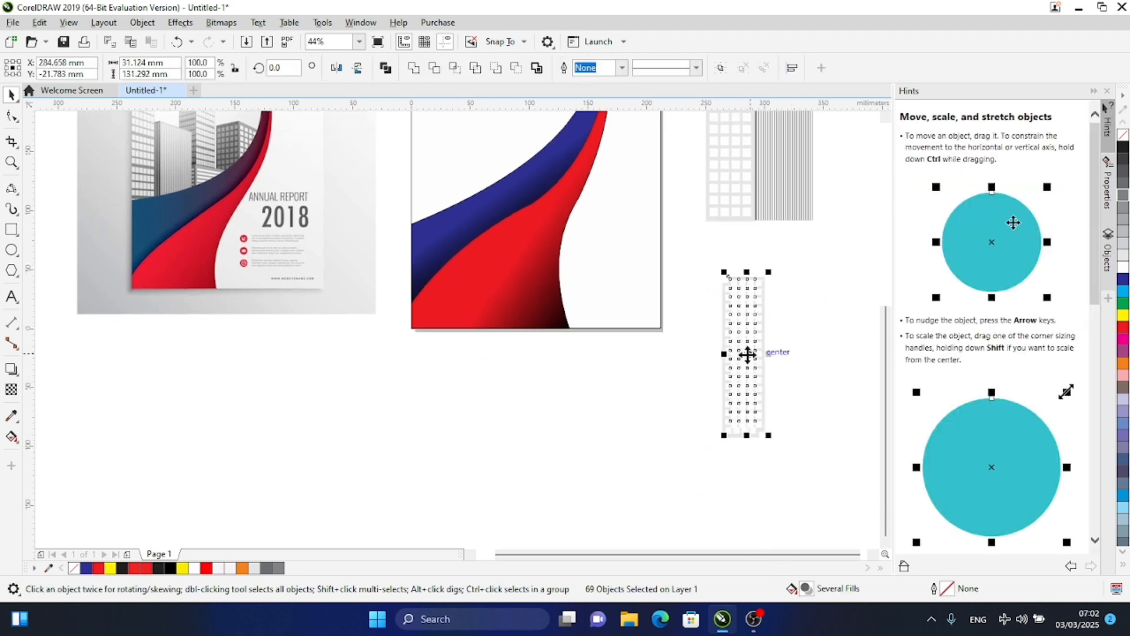
{"action": "left_click_drag", "start_coordinate": [747, 355], "coordinate": [794, 359]}
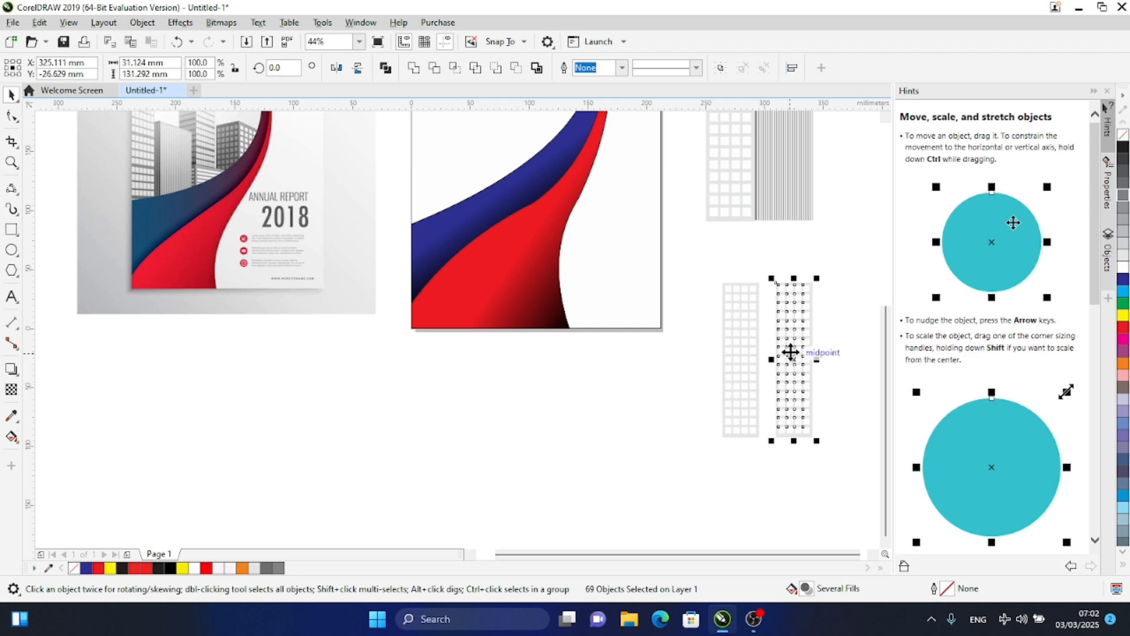
Skew the right copy vertically about 22° with its right side raised, and move it against the left face to form a corner
{"action": "left_click", "coordinate": [794, 359]}
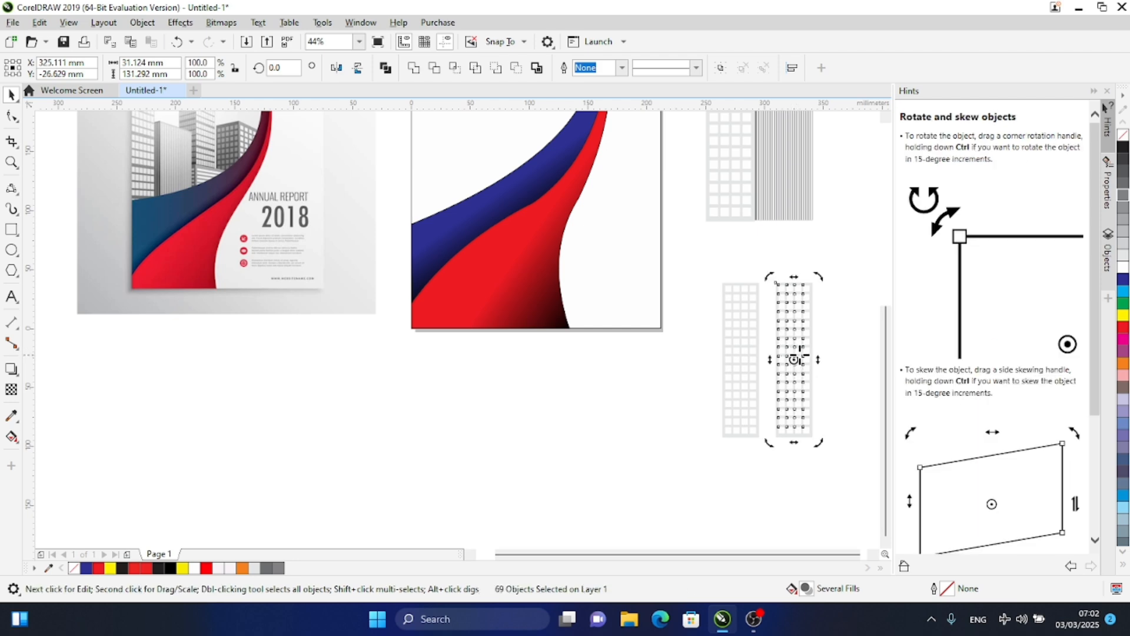
{"action": "left_click_drag", "start_coordinate": [817, 359], "coordinate": [812, 345]}
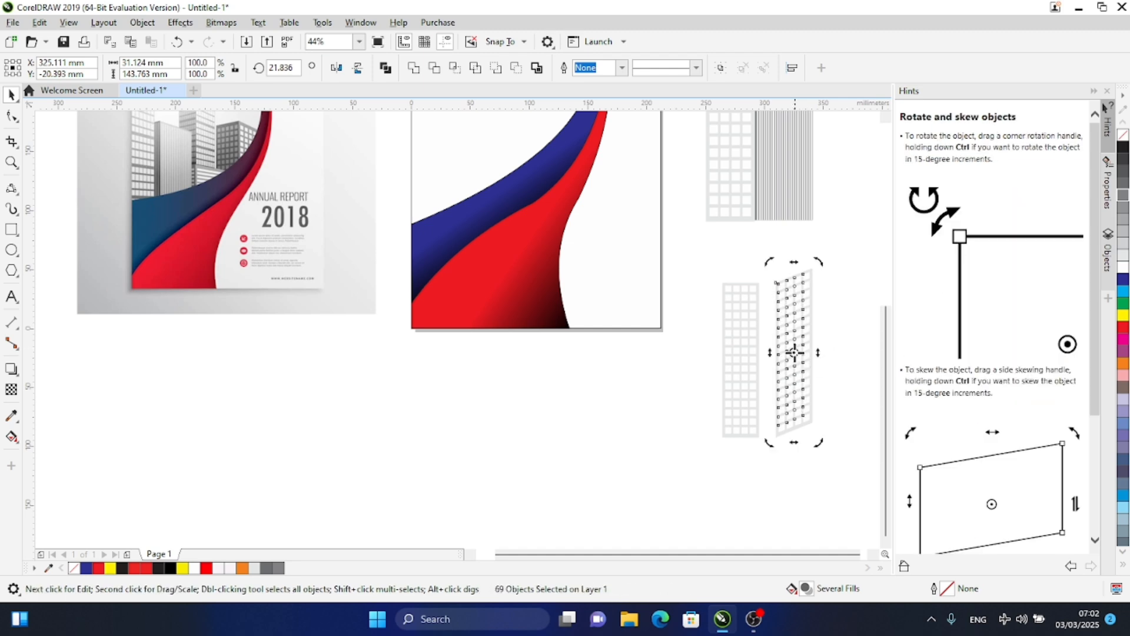
{"action": "left_click_drag", "start_coordinate": [794, 353], "coordinate": [775, 353]}
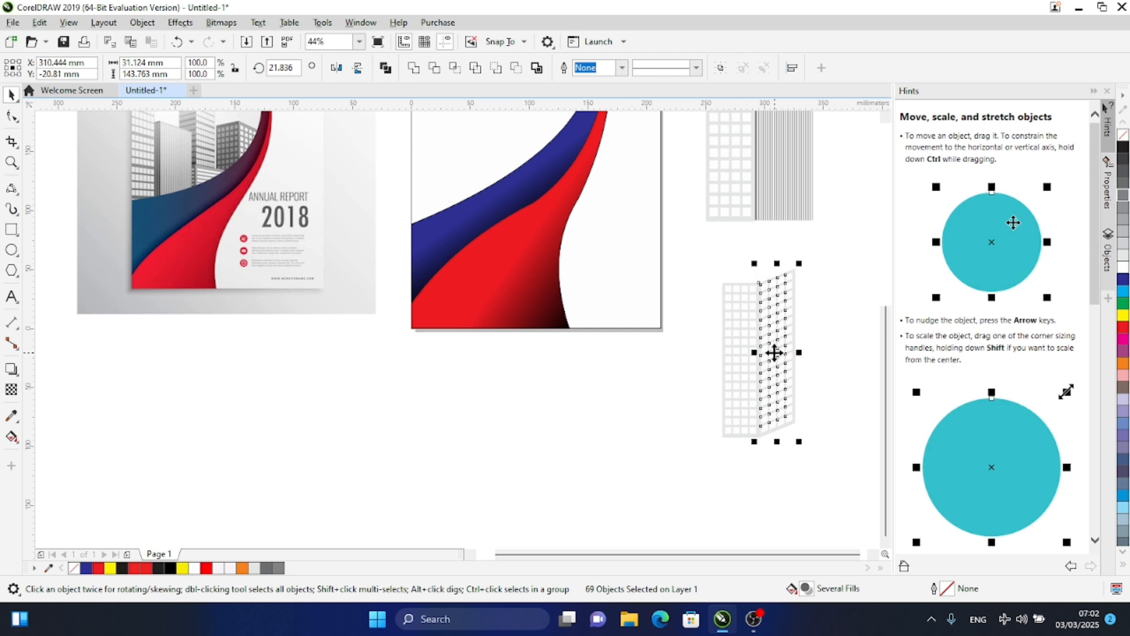
{"action": "left_click", "coordinate": [813, 330]}
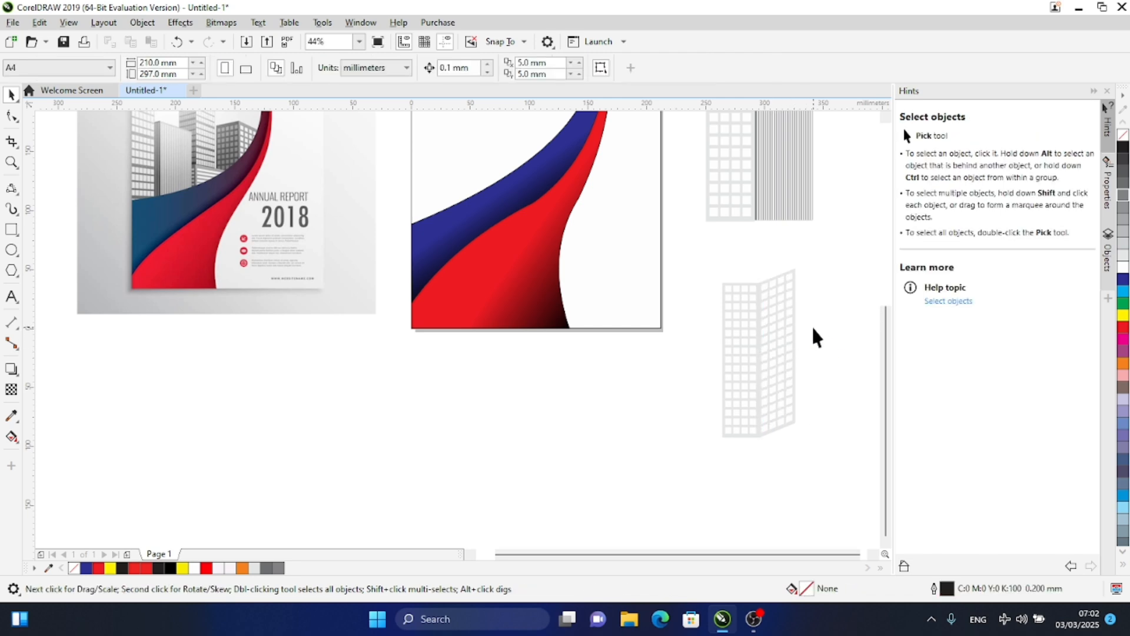
Select the small building's left face with its windows and skew it vertically about 25.5°, lowering its left side
{"action": "left_click", "coordinate": [885, 113]}
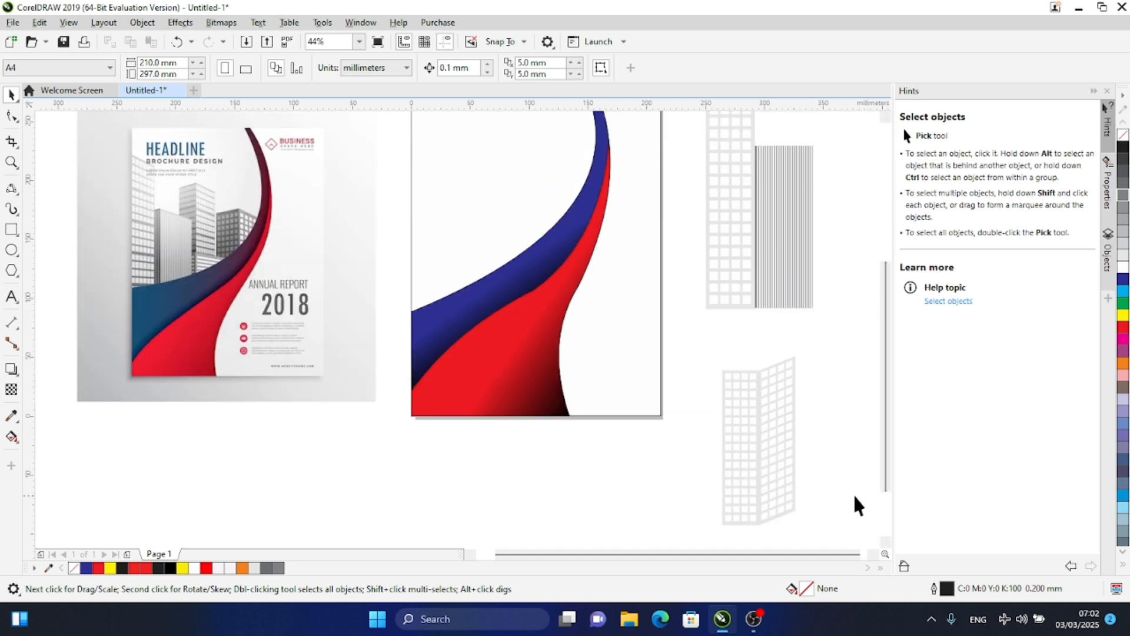
{"action": "left_click", "coordinate": [886, 543]}
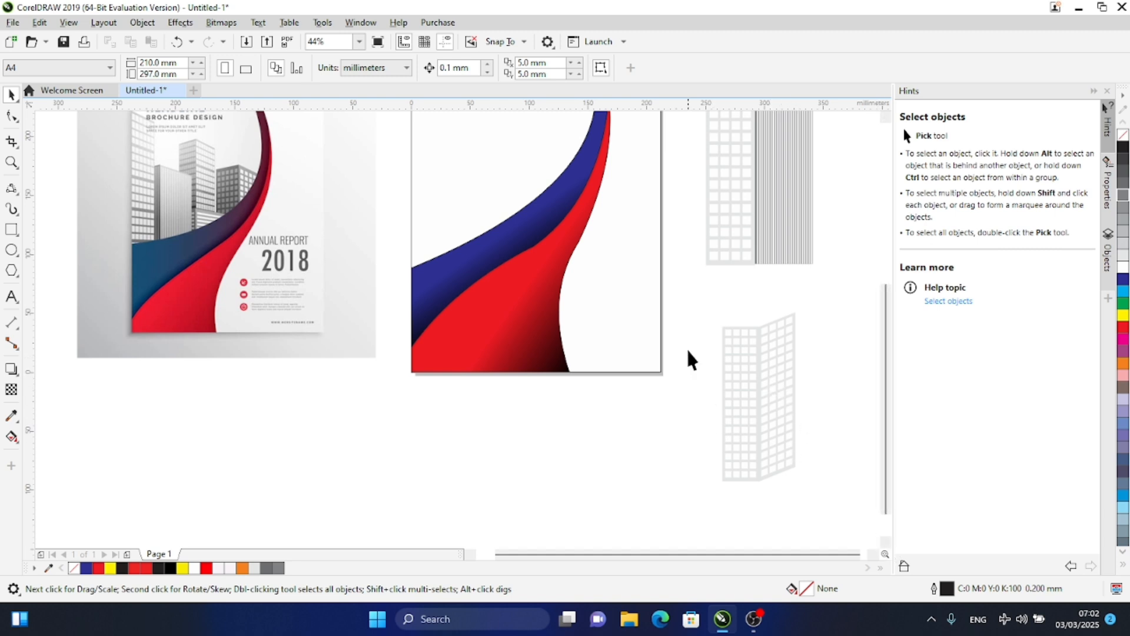
{"action": "left_click_drag", "start_coordinate": [709, 314], "coordinate": [758, 498]}
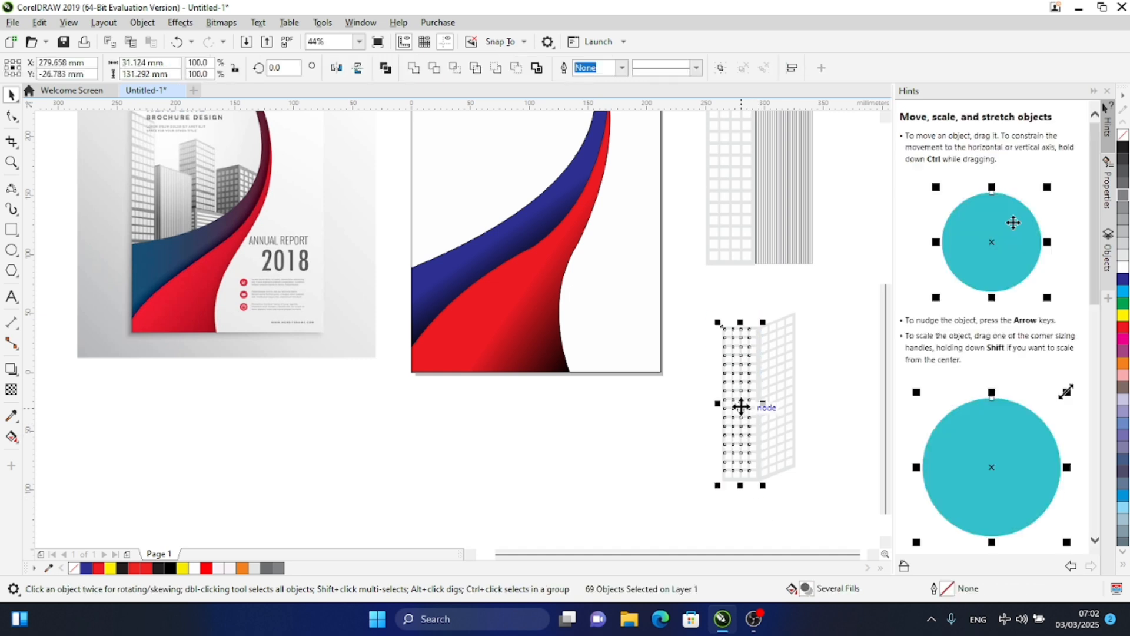
{"action": "left_click", "coordinate": [723, 404]}
{"action": "left_click_drag", "start_coordinate": [717, 403], "coordinate": [718, 421]}
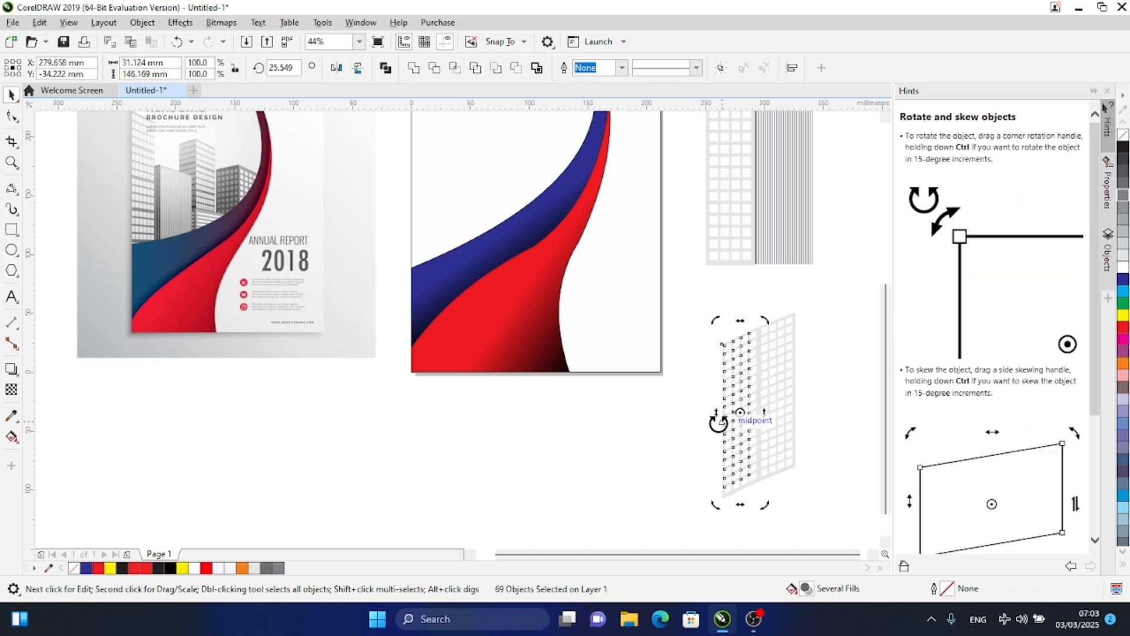
Select the small building's right face with its windows and skew it vertically, lowering its right side to form an outward corner
{"action": "left_click", "coordinate": [749, 288]}
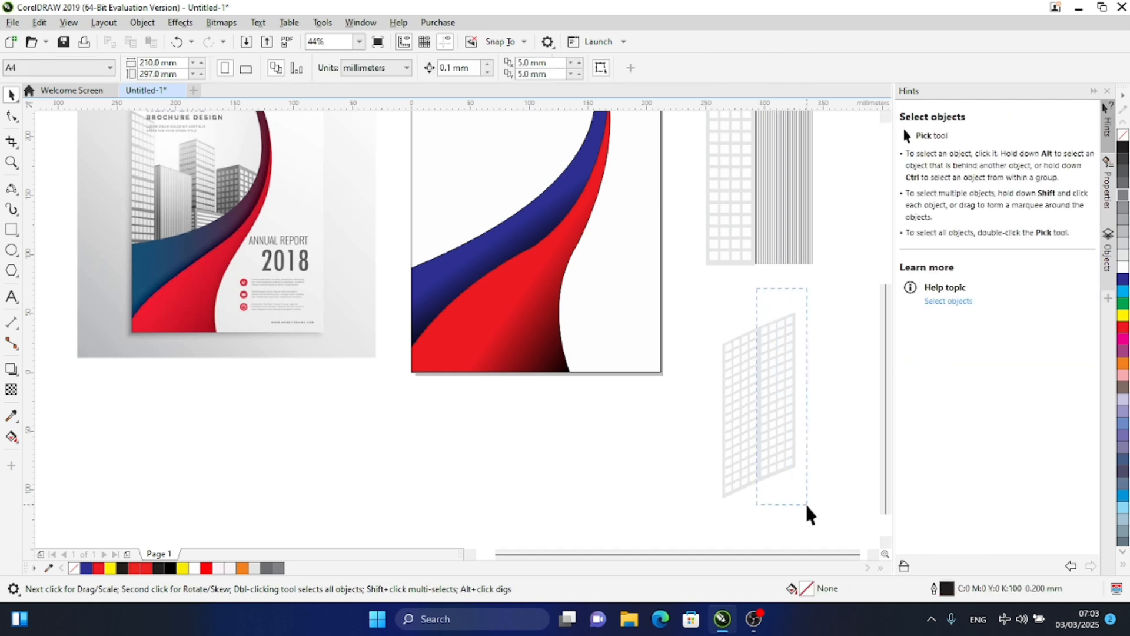
{"action": "left_click_drag", "start_coordinate": [817, 505], "coordinate": [820, 500]}
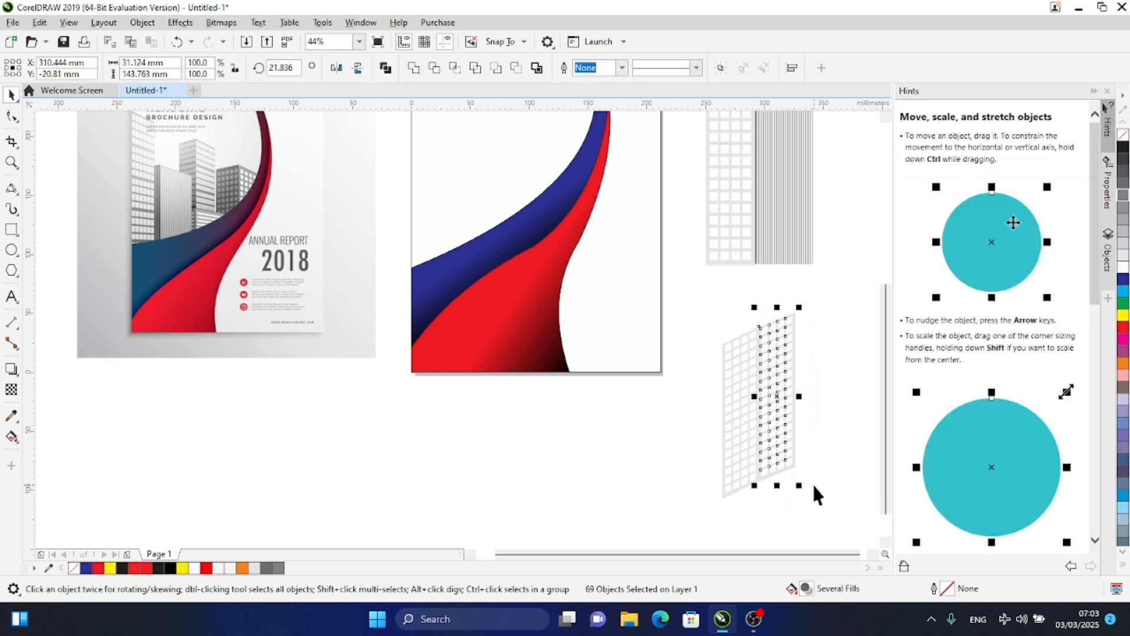
{"action": "left_click", "coordinate": [778, 397]}
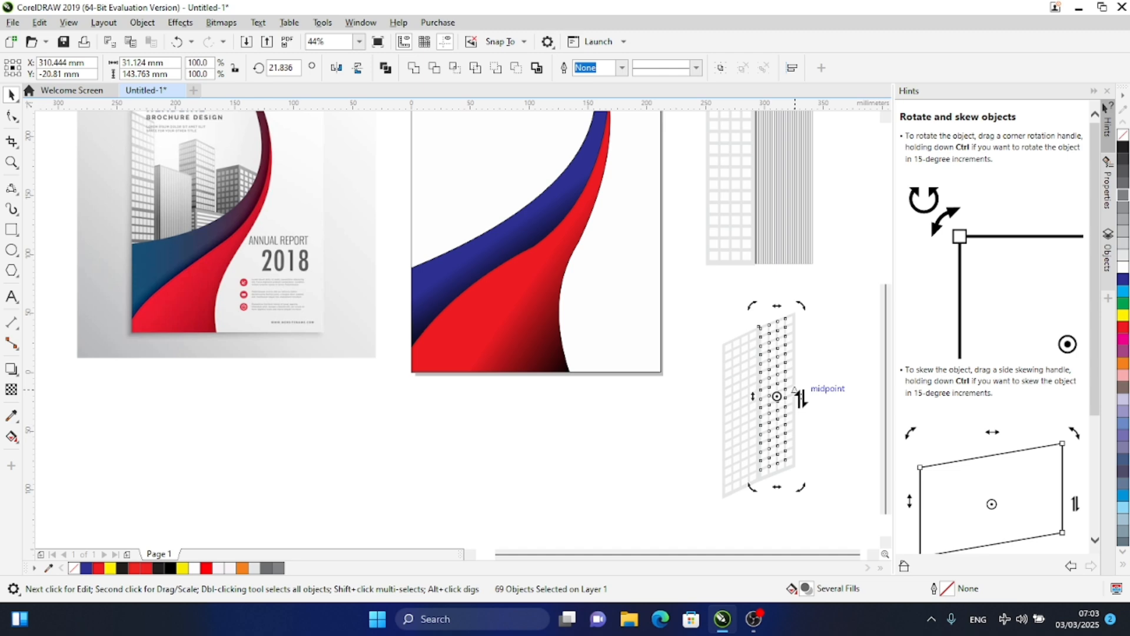
{"action": "left_click_drag", "start_coordinate": [803, 418], "coordinate": [800, 424]}
{"action": "left_click", "coordinate": [849, 348]}
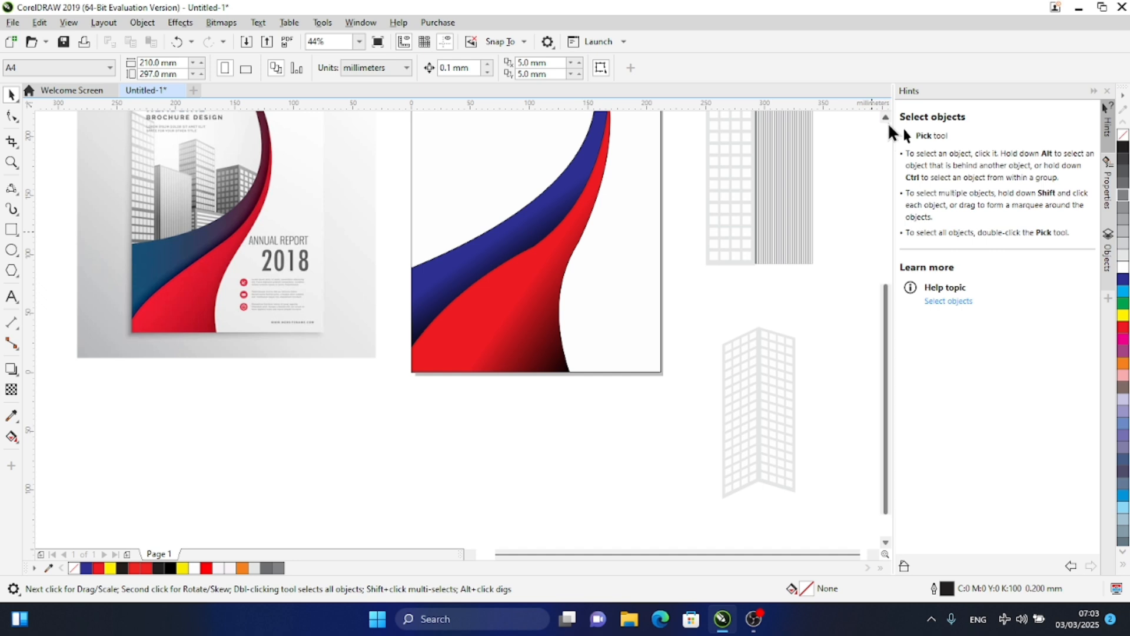
Group both faces of the corner building and move the group up over the tops of the windowed and striped buildings
{"action": "left_click_drag", "start_coordinate": [701, 305], "coordinate": [825, 531]}
{"action": "key", "text": "ctrl+g"}
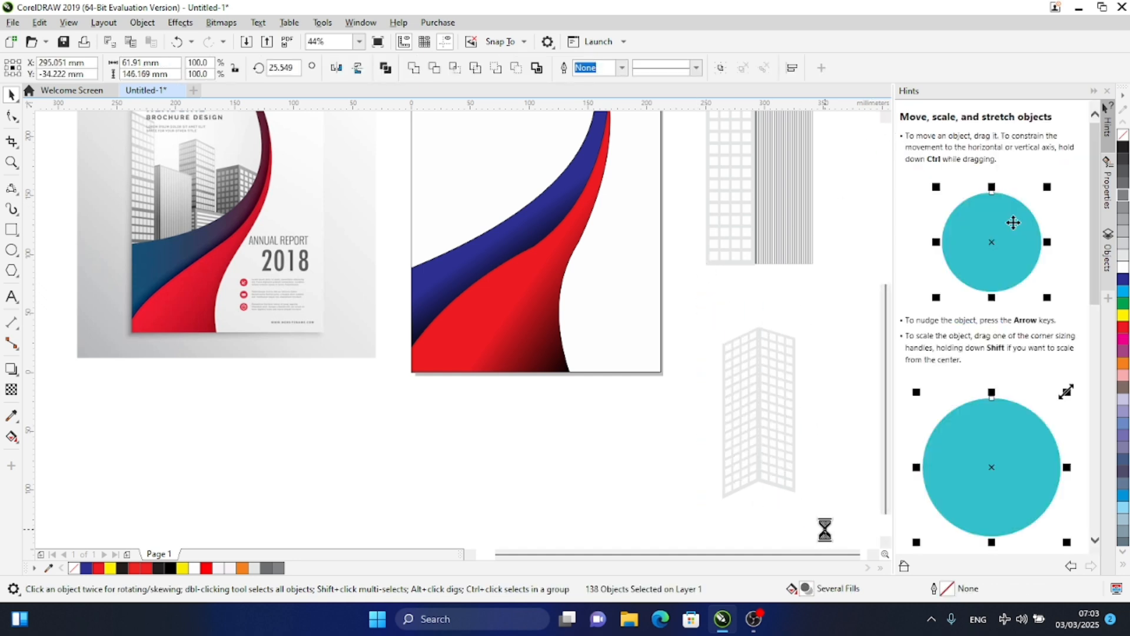
{"action": "left_click", "coordinate": [885, 118]}
{"action": "left_click", "coordinate": [886, 118]}
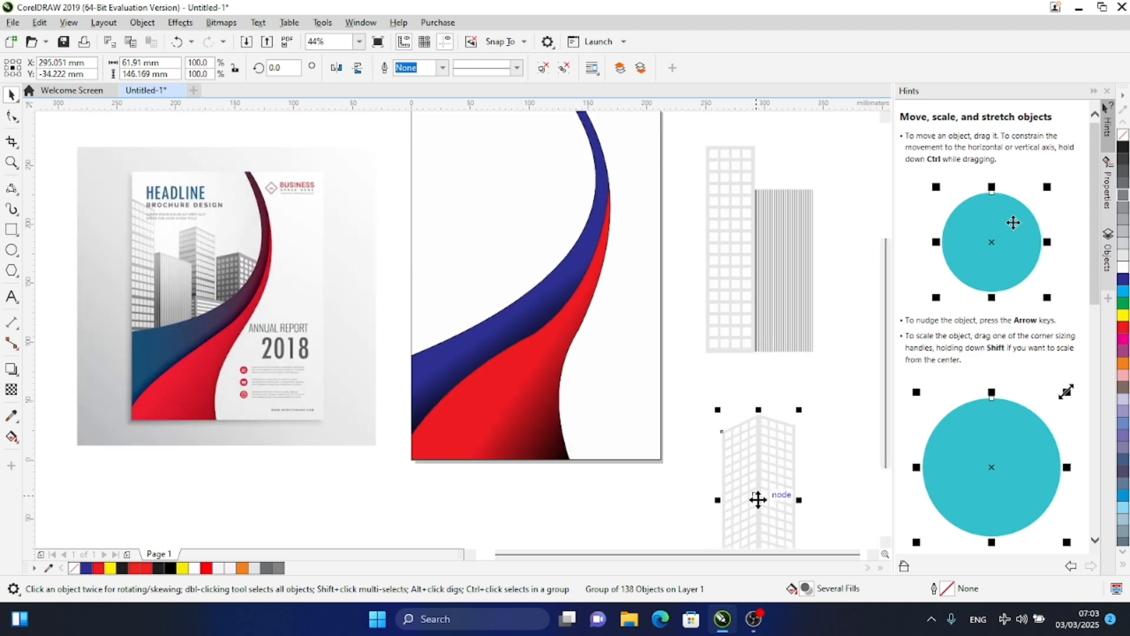
{"action": "left_click_drag", "start_coordinate": [758, 499], "coordinate": [776, 174]}
{"action": "left_click_drag", "start_coordinate": [774, 171], "coordinate": [755, 175]}
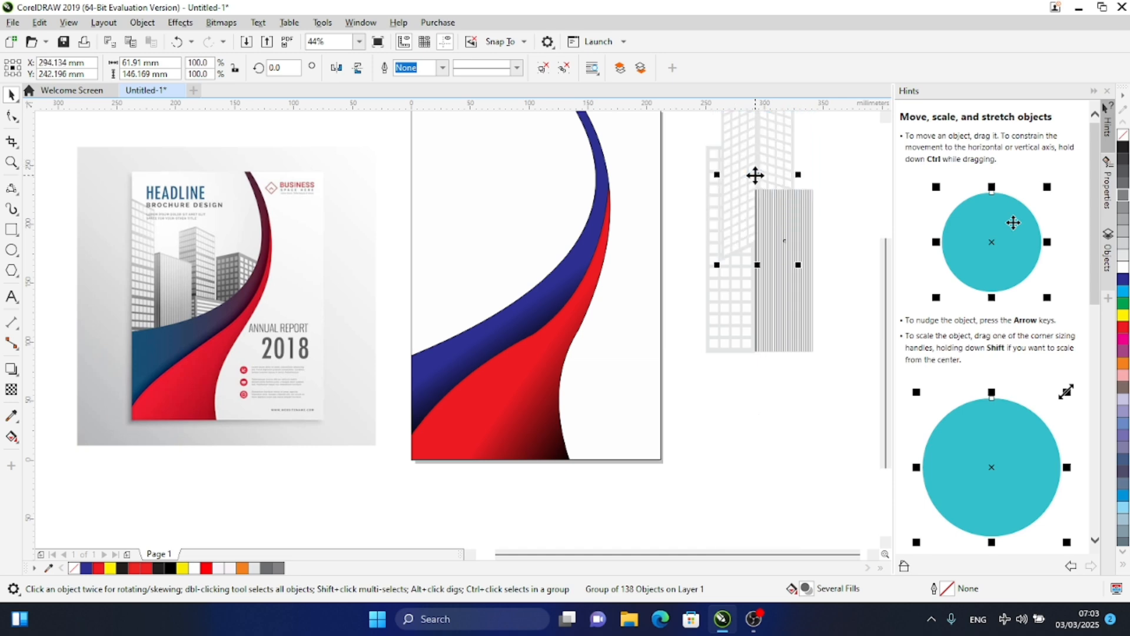
Send the grouped corner building to the back of the page, behind the windowed and striped buildings
{"action": "left_click", "coordinate": [141, 24]}
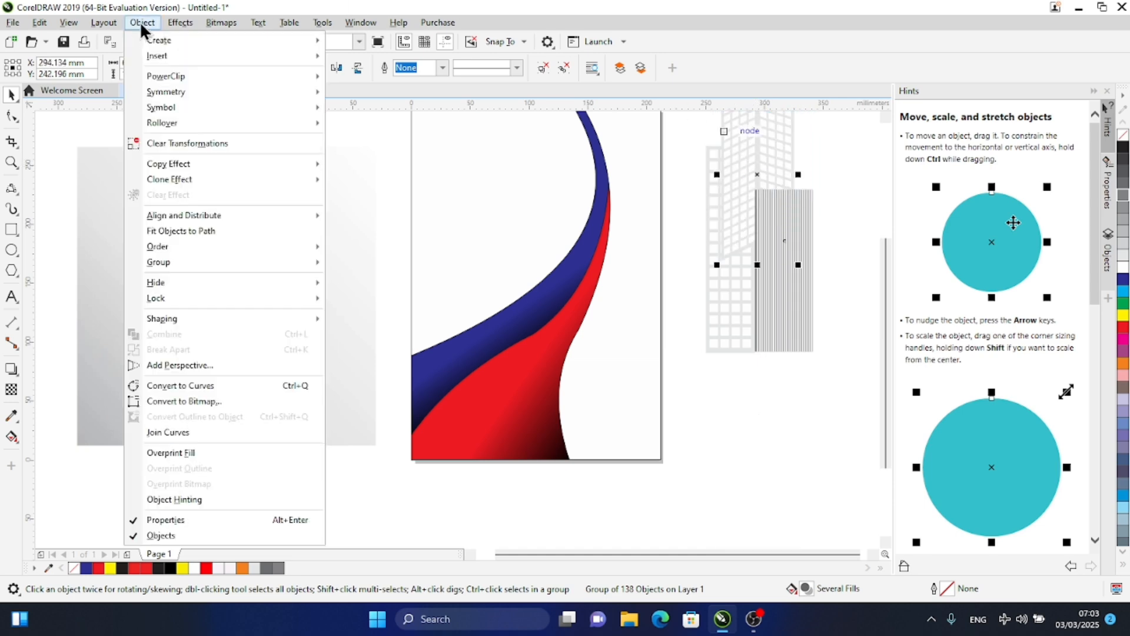
{"action": "mouse_move", "coordinate": [216, 241]}
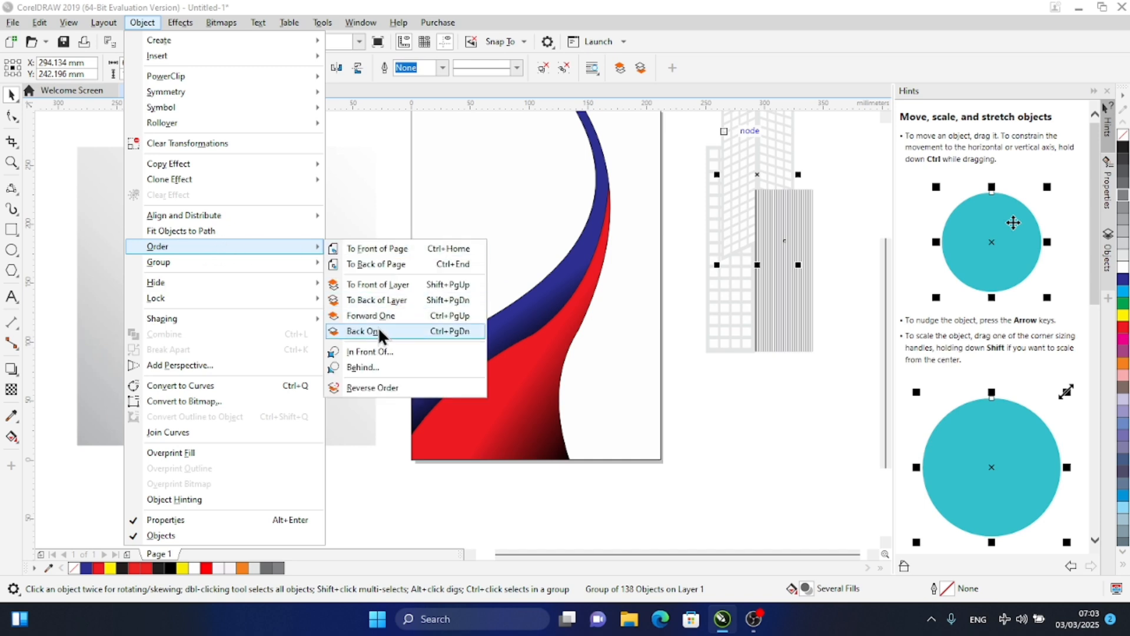
{"action": "left_click", "coordinate": [398, 266]}
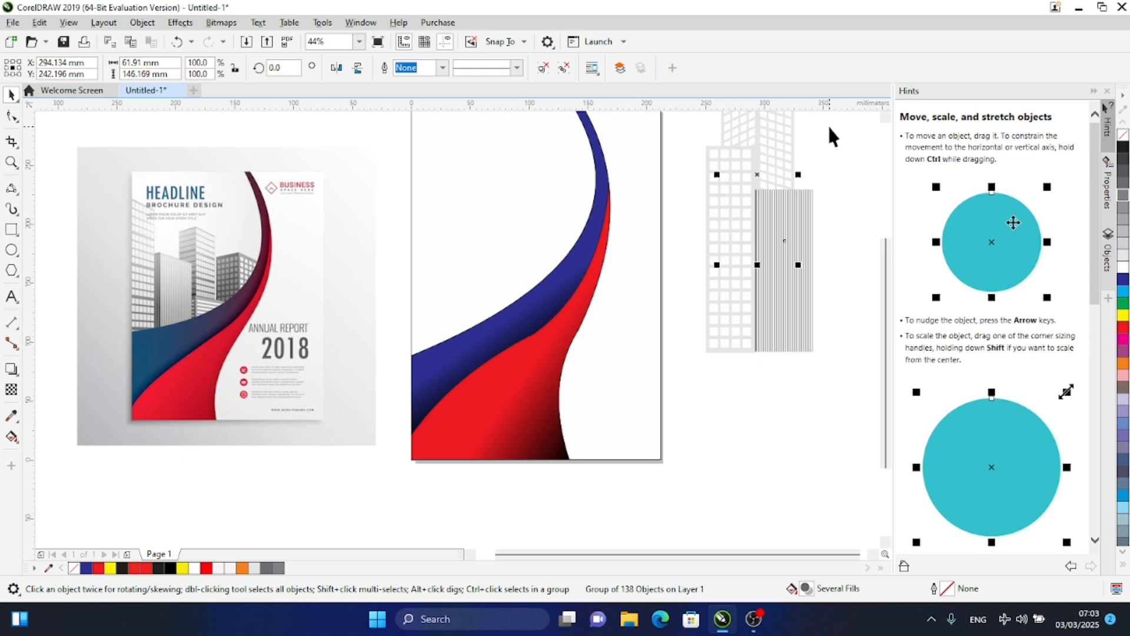
Nudge the corner building about 20 mm to the right so it stands behind the striped building
{"action": "left_click", "coordinate": [884, 119]}
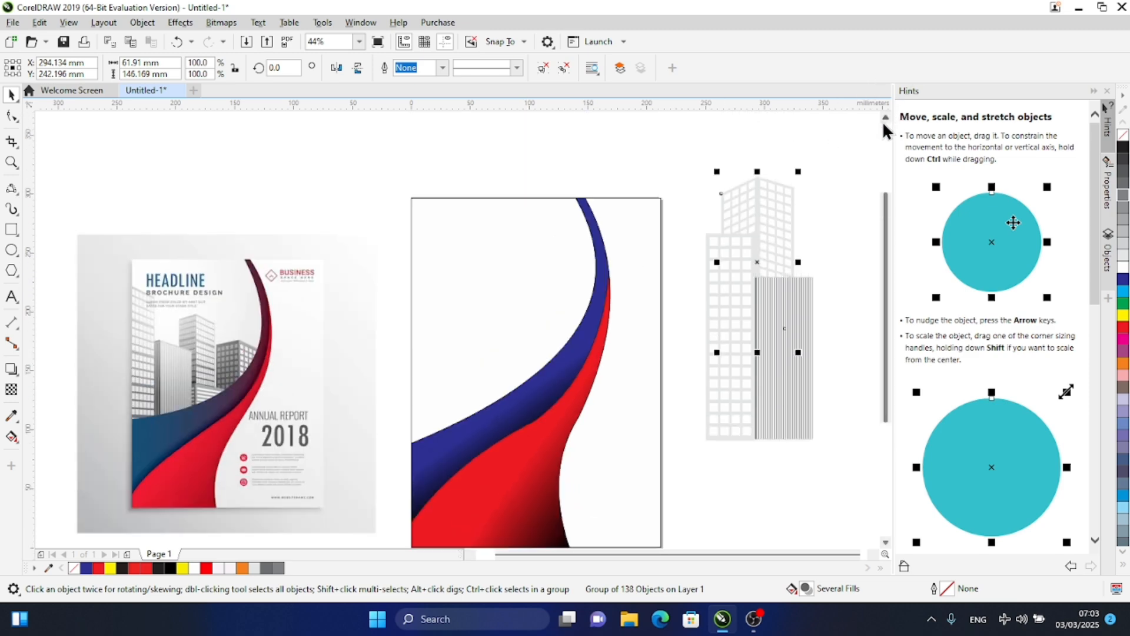
{"action": "key", "text": "Right"}
{"action": "key", "text": "Right"}
{"action": "key", "text": "Right"}
{"action": "key", "text": "Right"}
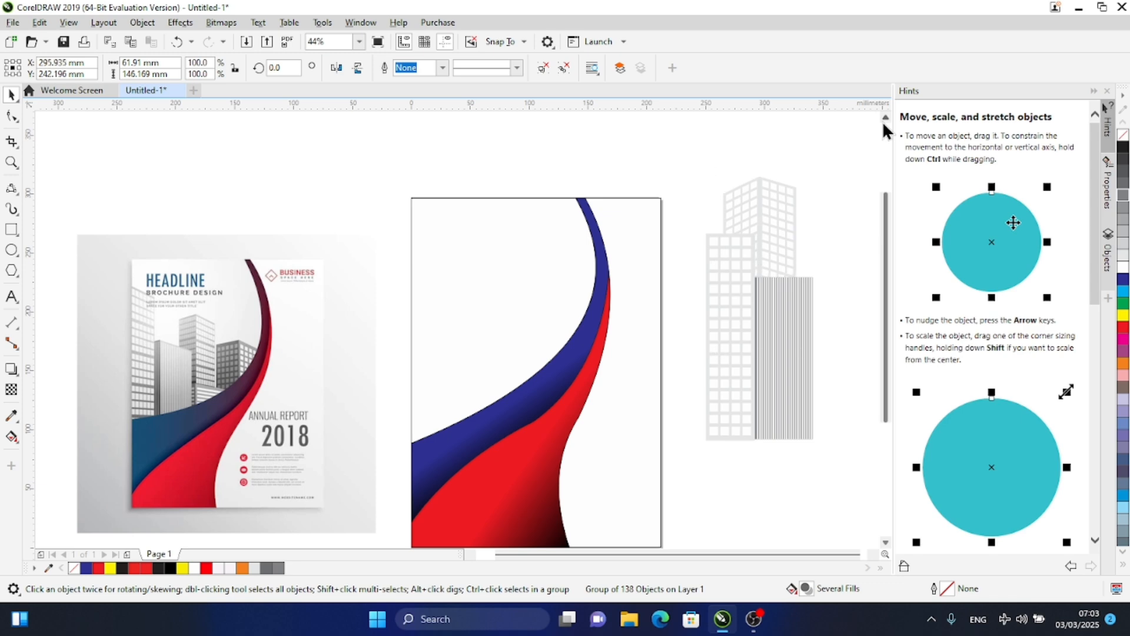
{"action": "key", "text": "Right"}
{"action": "key", "text": "Right"}
{"action": "key", "text": "Right"}
{"action": "key", "text": "Right"}
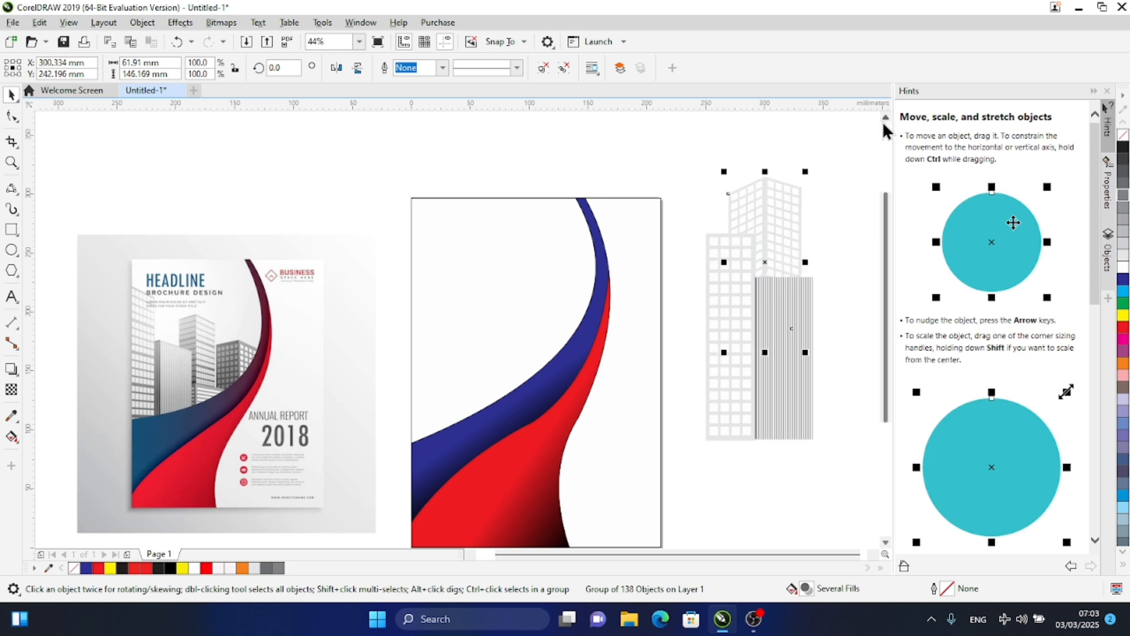
{"action": "key", "text": "Right"}
{"action": "key", "text": "Right"}
{"action": "key", "text": "Right"}
{"action": "key", "text": "Right"}
{"action": "key", "text": "Right"}
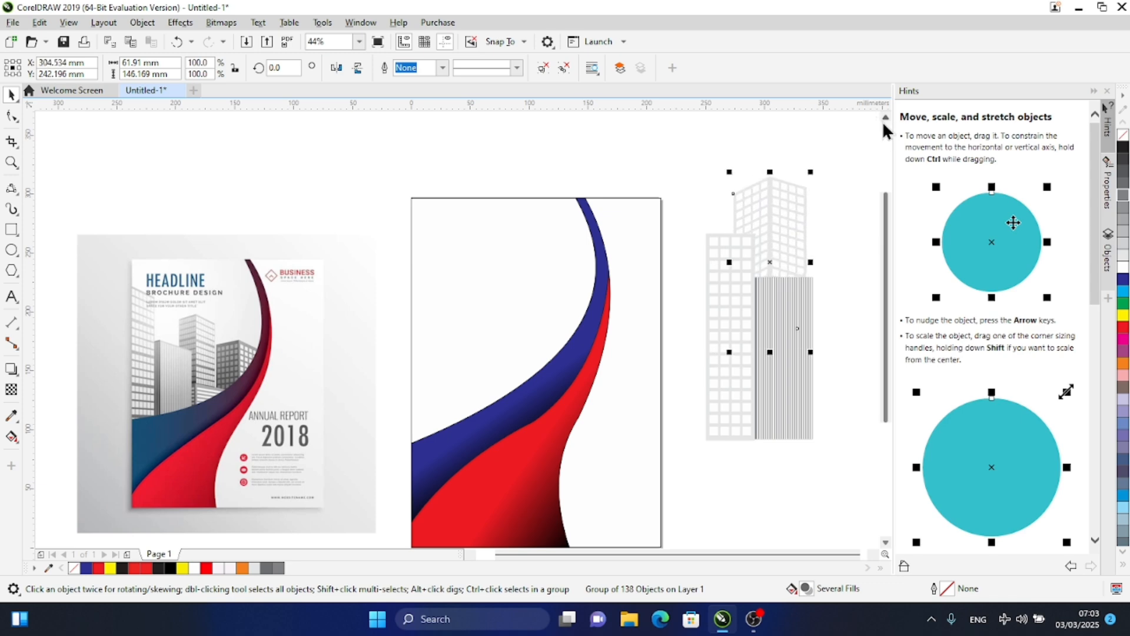
{"action": "key", "text": "Right"}
{"action": "key", "text": "Right"}
{"action": "key", "text": "Right"}
{"action": "key", "text": "Right"}
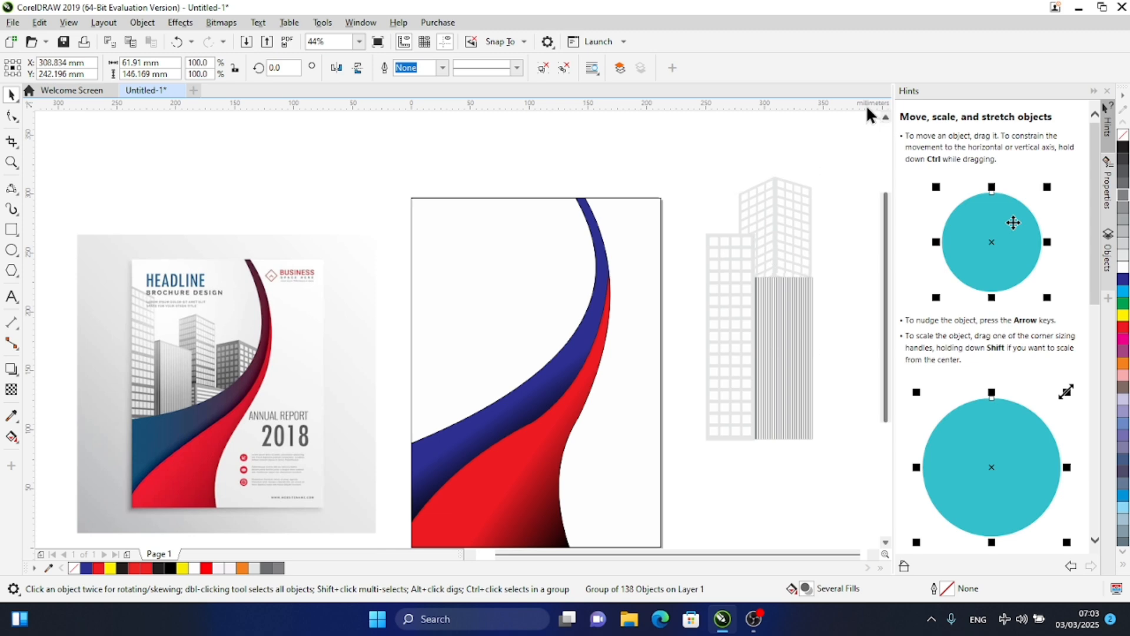
{"action": "key", "text": "Right"}
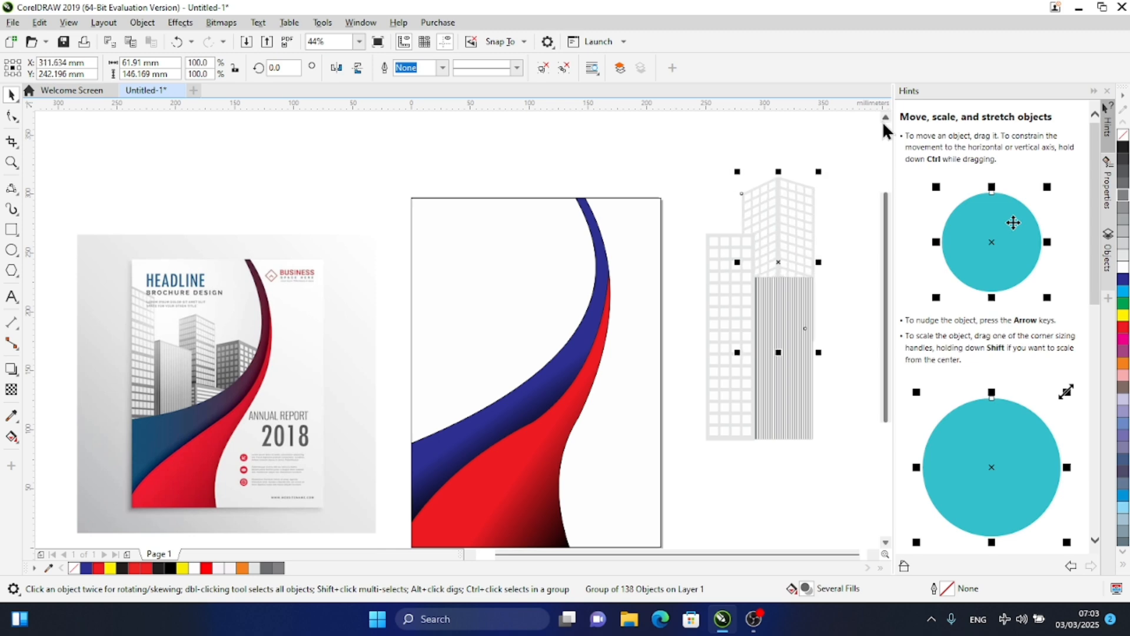
{"action": "key", "text": "Right"}
{"action": "key", "text": "Right"}
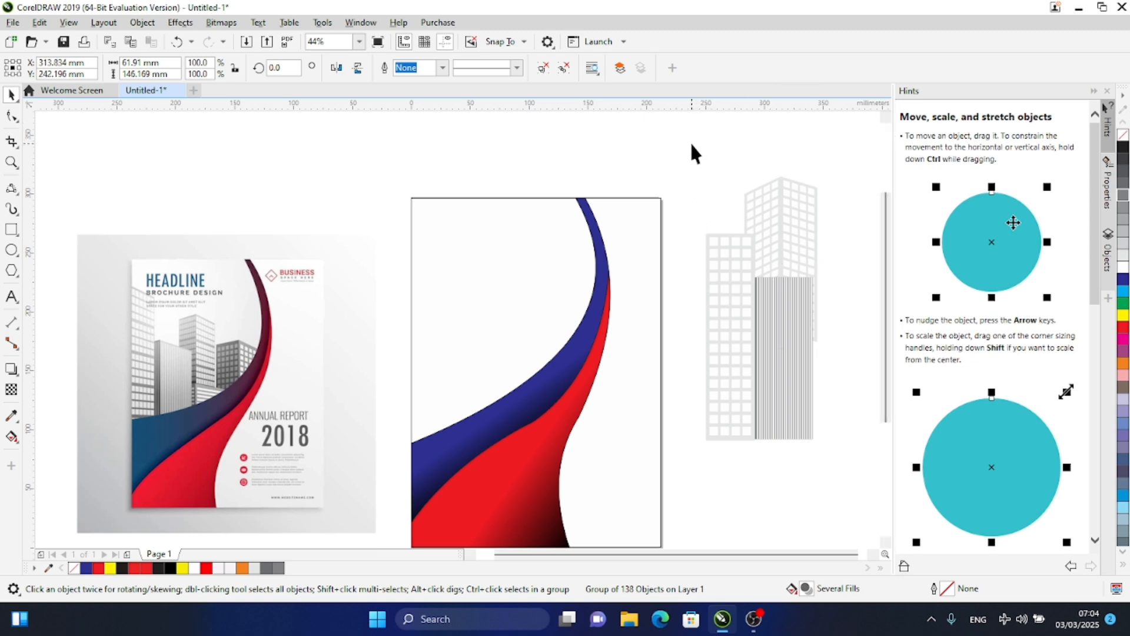
Duplicate the whole set of three buildings, place the copy on the right of the originals and mirror it horizontally
{"action": "left_click_drag", "start_coordinate": [691, 143], "coordinate": [807, 459]}
{"action": "key", "text": "Right"}
{"action": "key", "text": "Up"}
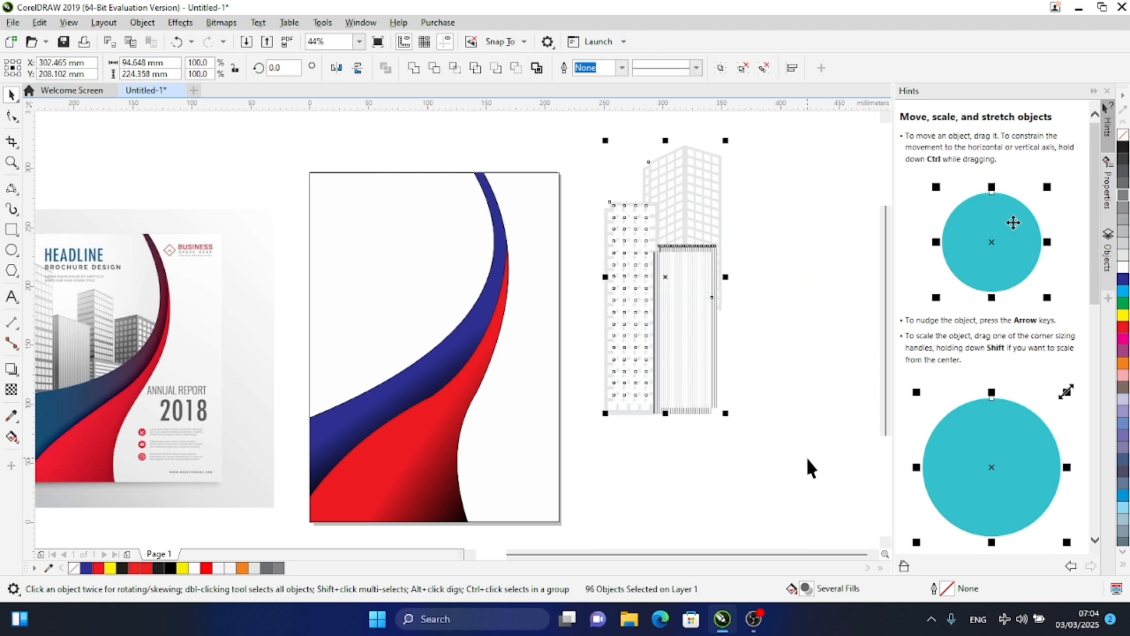
{"action": "left_click_drag", "start_coordinate": [667, 276], "coordinate": [782, 273]}
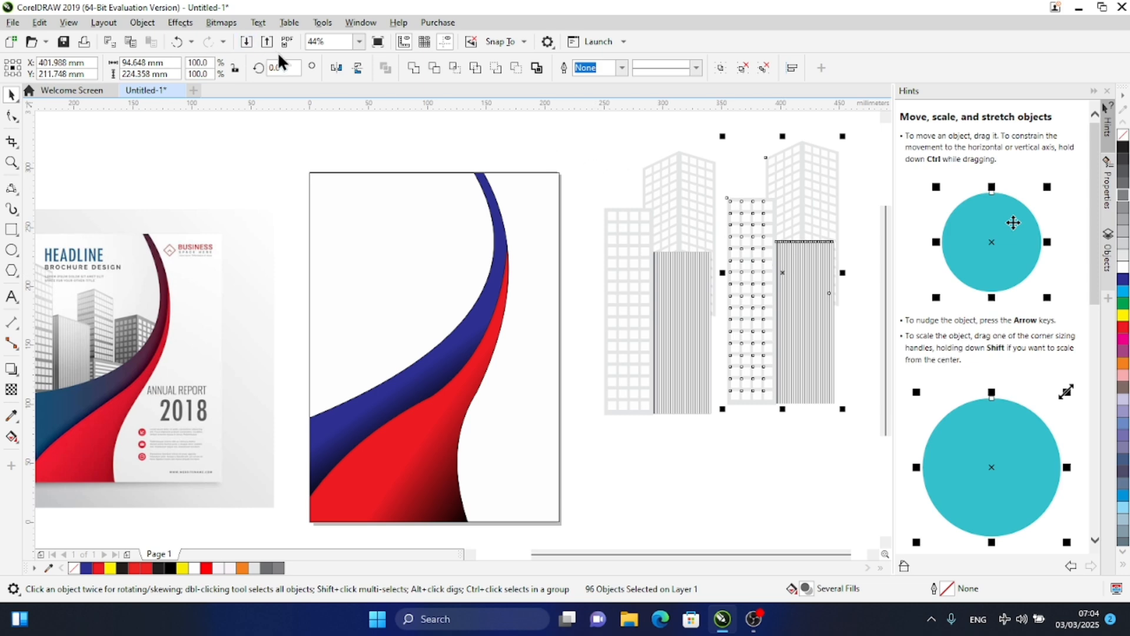
{"action": "left_click", "coordinate": [336, 68]}
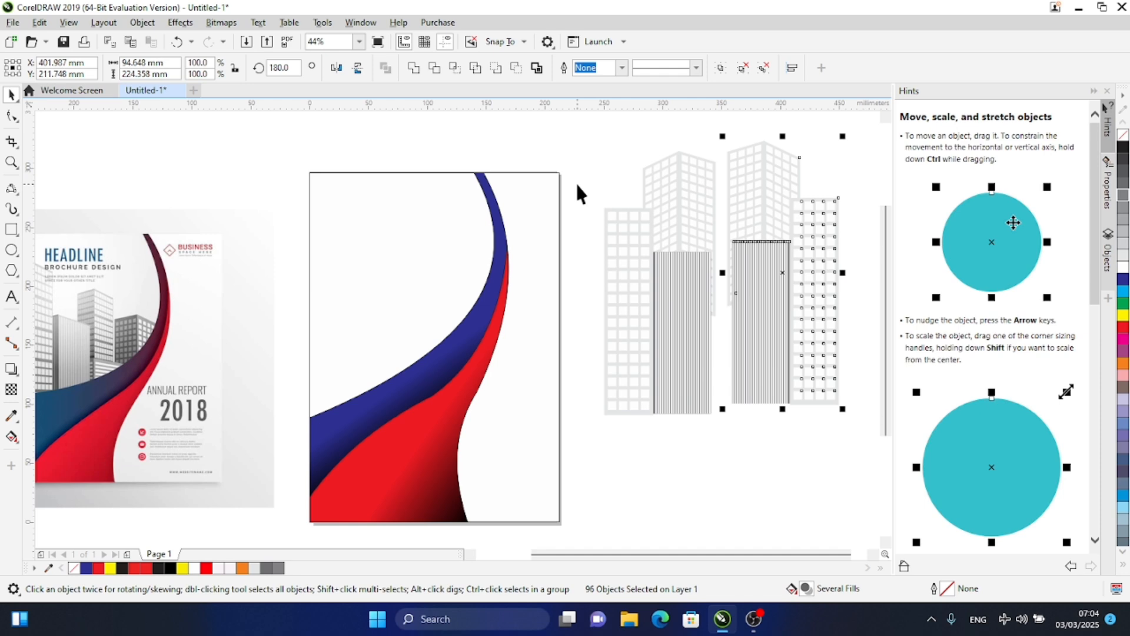
Nudge the mirrored buildings about 10 mm left towards the originals and enlarge them proportionally to about 101 × 240 mm
{"action": "key", "text": "Left"}
{"action": "key", "text": "Left"}
{"action": "key", "text": "Left"}
{"action": "key", "text": "Left"}
{"action": "key", "text": "Left"}
{"action": "key", "text": "Left"}
{"action": "key", "text": "Left"}
{"action": "key", "text": "Left"}
{"action": "key", "text": "Left"}
{"action": "key", "text": "Left"}
{"action": "key", "text": "Left"}
{"action": "key", "text": "Left"}
{"action": "key", "text": "Left"}
{"action": "key", "text": "Left"}
{"action": "key", "text": "Left"}
{"action": "key", "text": "Left"}
{"action": "key", "text": "Left"}
{"action": "key", "text": "Left"}
{"action": "key", "text": "Left"}
{"action": "key", "text": "Left"}
{"action": "key", "text": "Left"}
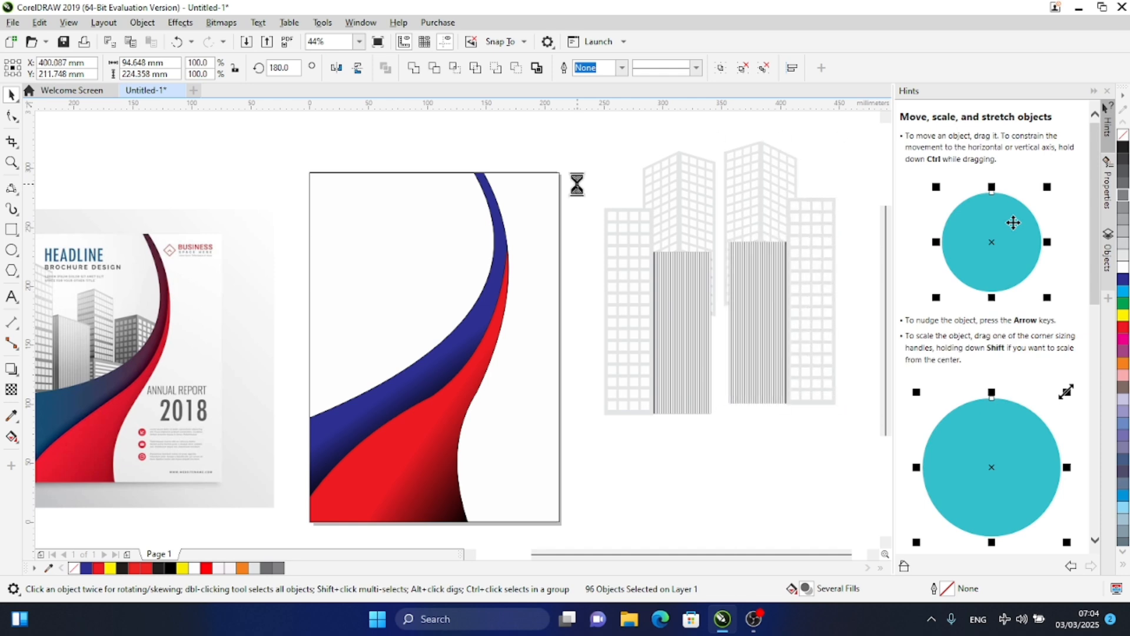
{"action": "key", "text": "Left"}
{"action": "key", "text": "Left"}
{"action": "key", "text": "Left"}
{"action": "key", "text": "Left"}
{"action": "key", "text": "Left"}
{"action": "key", "text": "Left"}
{"action": "key", "text": "Left"}
{"action": "key", "text": "Left"}
{"action": "key", "text": "Left"}
{"action": "key", "text": "Left"}
{"action": "key", "text": "Left"}
{"action": "key", "text": "Left"}
{"action": "key", "text": "Left"}
{"action": "key", "text": "Left"}
{"action": "key", "text": "Left"}
{"action": "key", "text": "Left"}
{"action": "key", "text": "Left"}
{"action": "key", "text": "Left"}
{"action": "key", "text": "Left"}
{"action": "key", "text": "Left"}
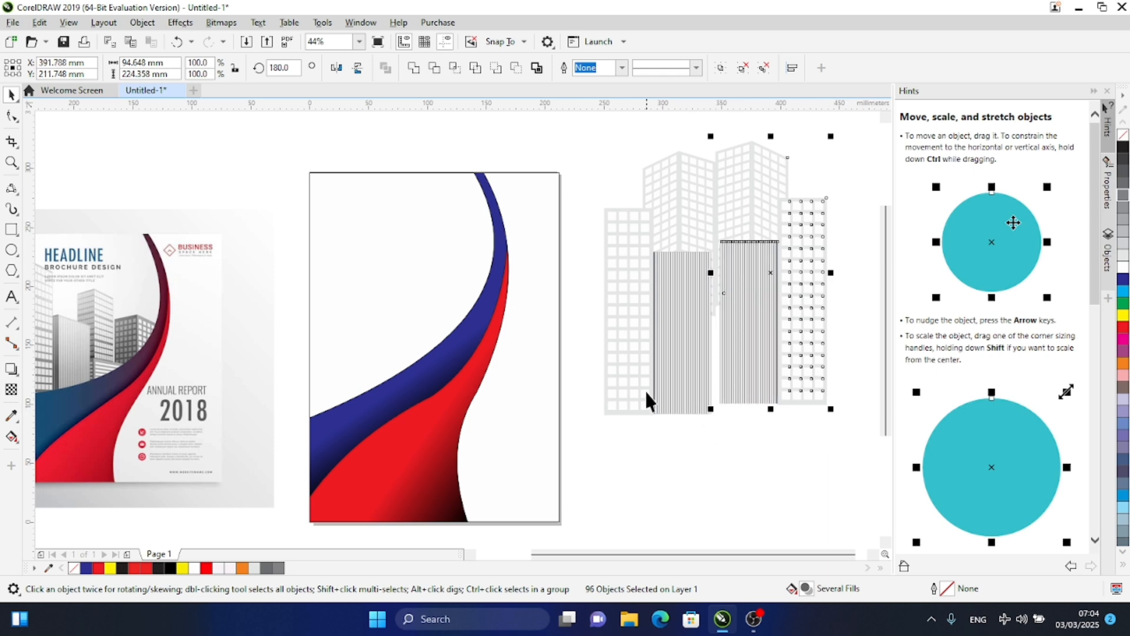
{"action": "left_click_drag", "start_coordinate": [710, 408], "coordinate": [701, 439]}
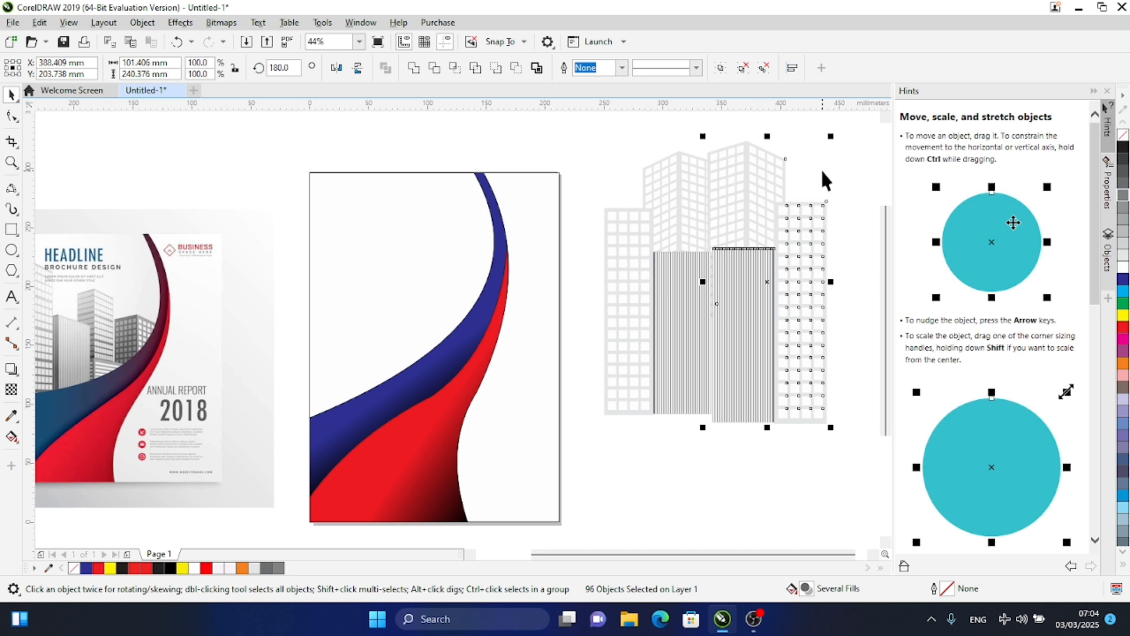
{"action": "left_click", "coordinate": [859, 151]}
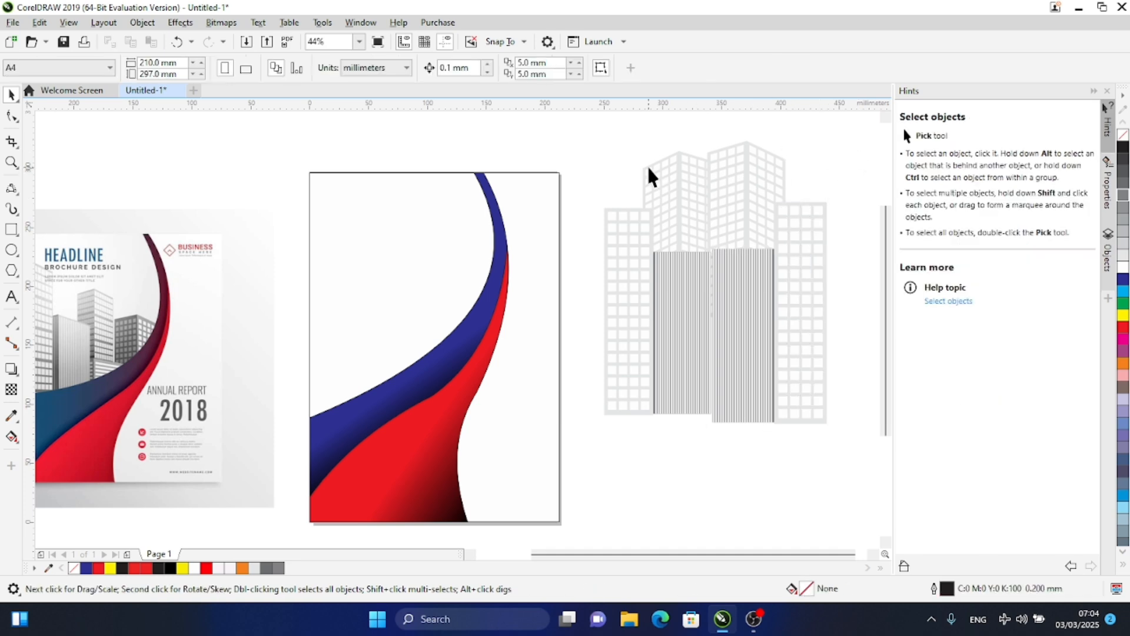
Duplicate the leftmost windowed building, centre the copy over the gap between the striped buildings and bring it to the front
{"action": "left_click_drag", "start_coordinate": [591, 197], "coordinate": [651, 424]}
{"action": "key", "text": "ctrl+d"}
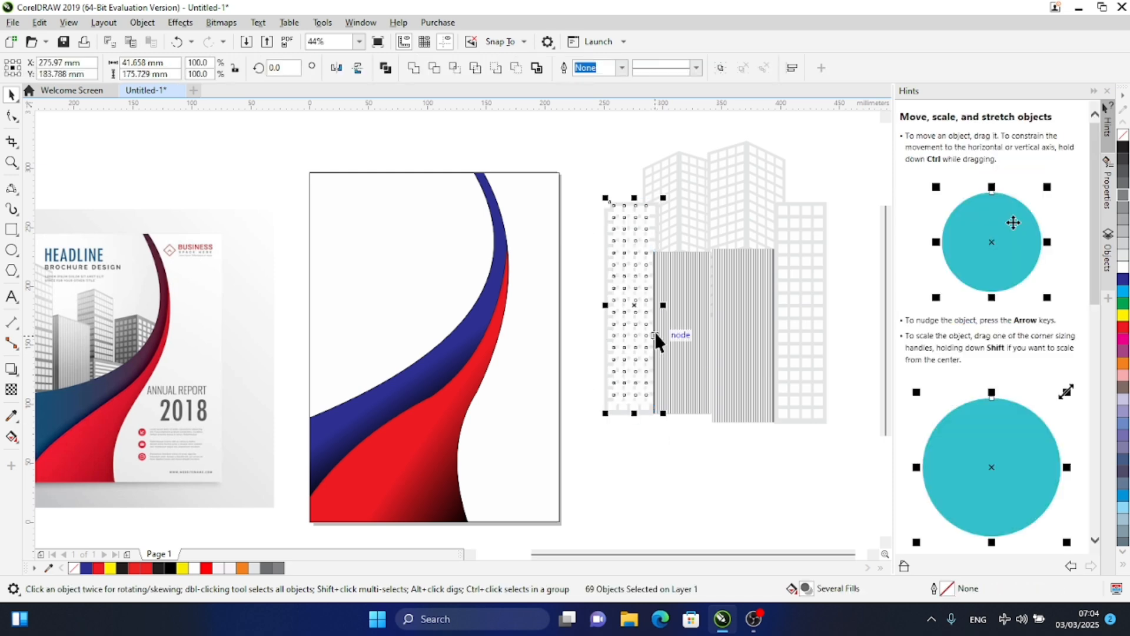
{"action": "left_click_drag", "start_coordinate": [637, 305], "coordinate": [712, 338]}
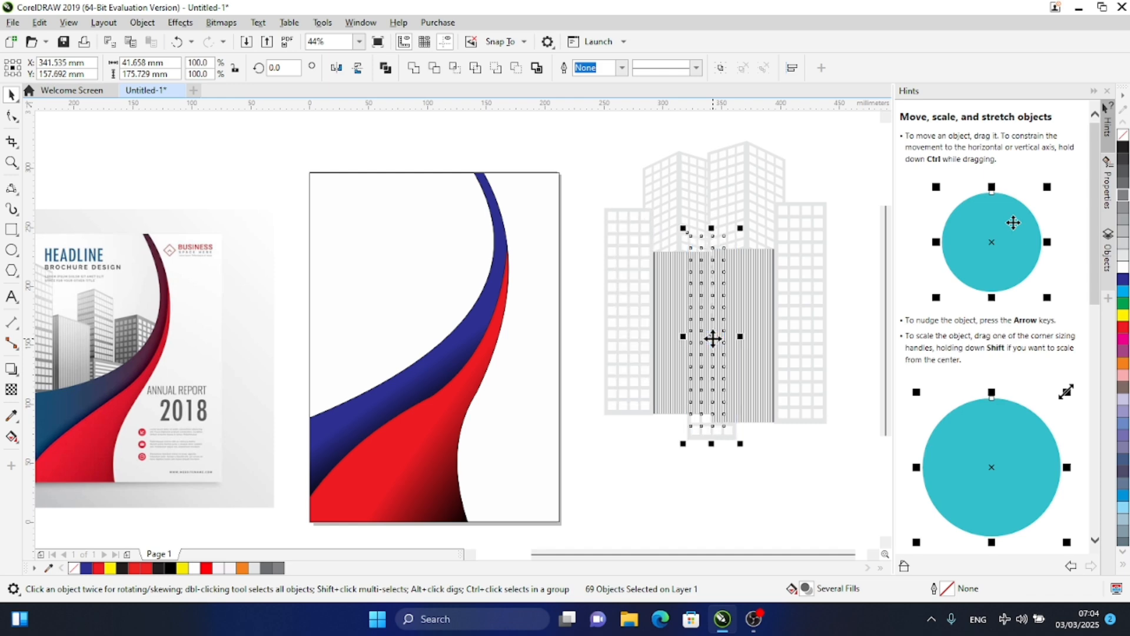
{"action": "key", "text": "shift+Page_Up"}
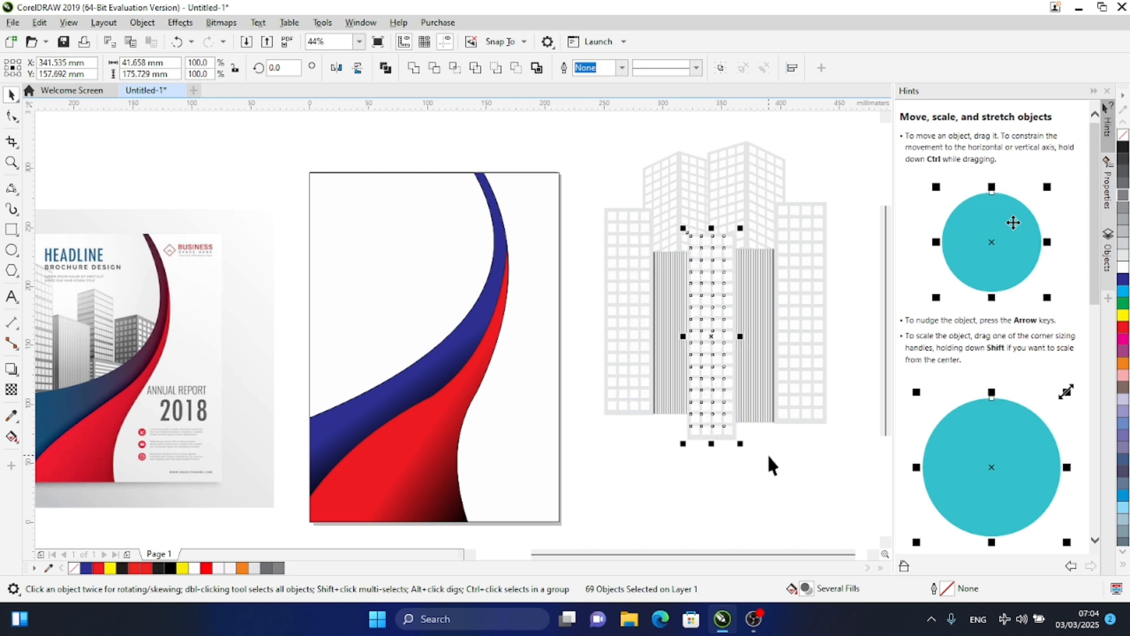
{"action": "left_click", "coordinate": [741, 486]}
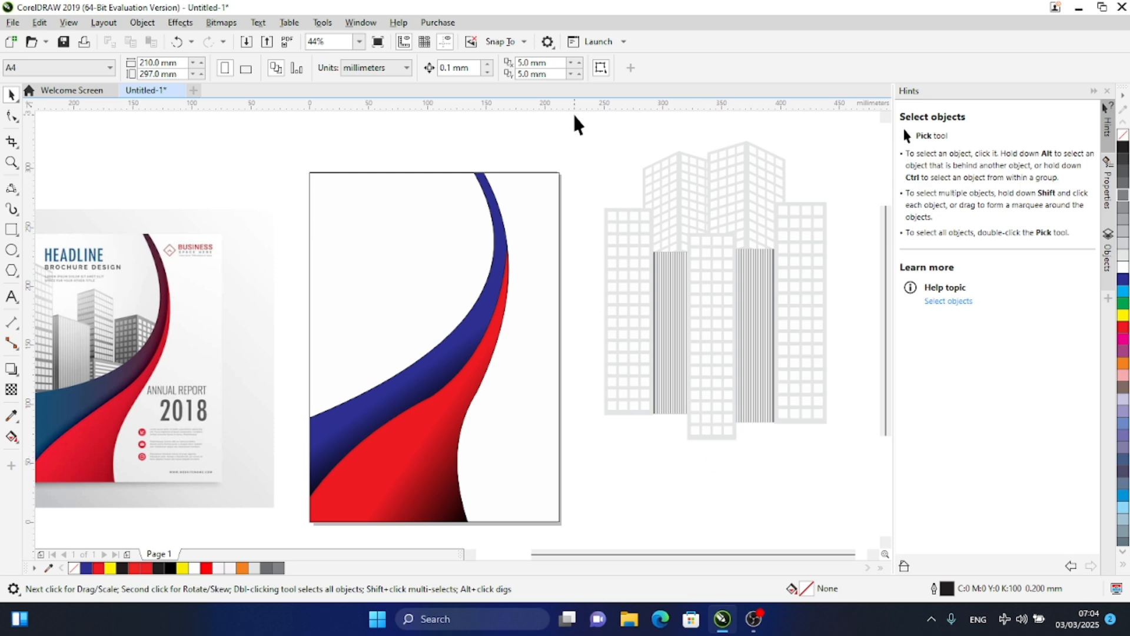
Group all the buildings into one skyline and move the group slightly down beside the page
{"action": "left_click_drag", "start_coordinate": [570, 115], "coordinate": [865, 483]}
{"action": "key", "text": "ctrl+g"}
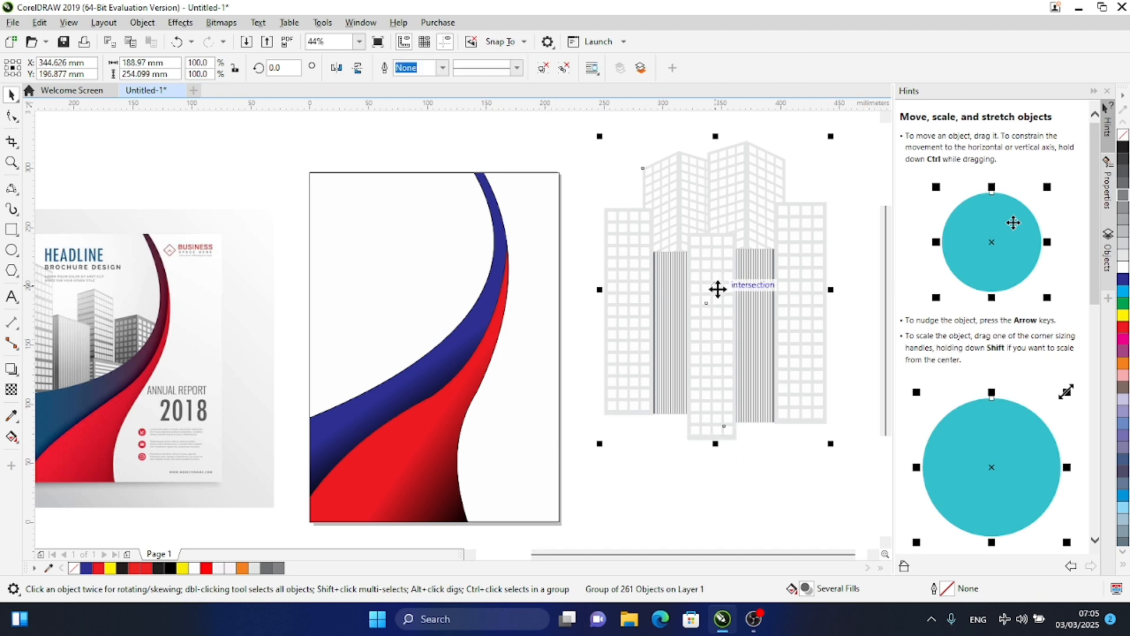
{"action": "mouse_move", "coordinate": [717, 289]}
{"action": "left_mouse_down"}
{"action": "mouse_move", "coordinate": [706, 302]}
{"action": "mouse_move", "coordinate": [273, 285]}
{"action": "mouse_move", "coordinate": [396, 285]}
{"action": "mouse_move", "coordinate": [411, 274]}
{"action": "mouse_move", "coordinate": [396, 291]}
{"action": "mouse_move", "coordinate": [719, 304]}
{"action": "left_mouse_up"}
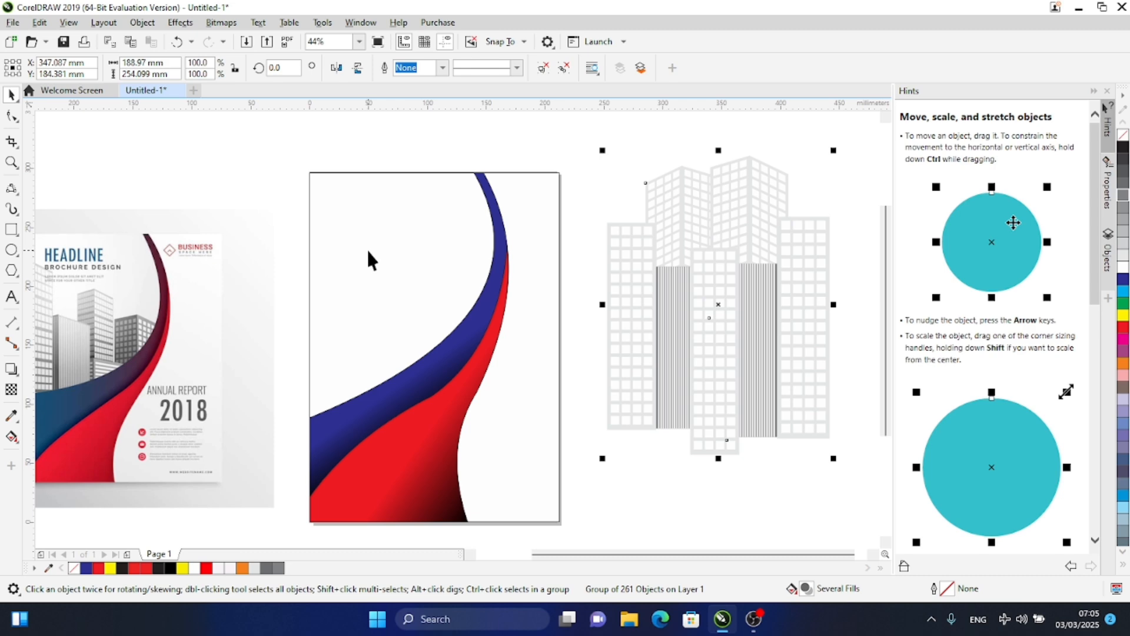
{"action": "left_click", "coordinate": [562, 136]}
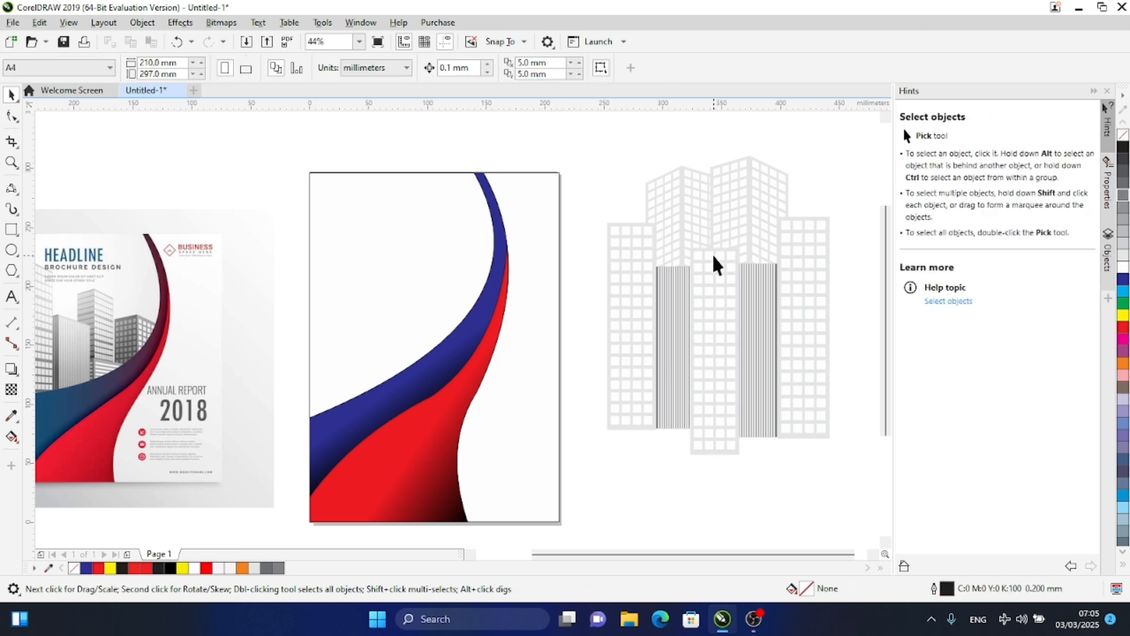
PowerClip the grouped building skyline inside the white curved shape in the upper-left area of the page
{"action": "left_click", "coordinate": [714, 258]}
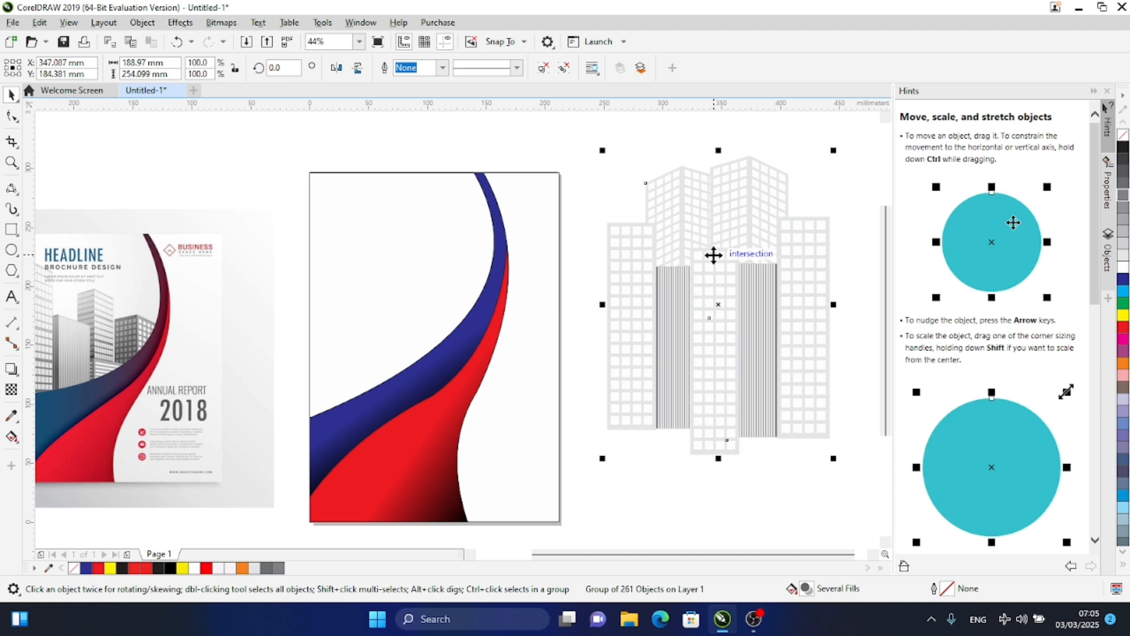
{"action": "left_click", "coordinate": [139, 23]}
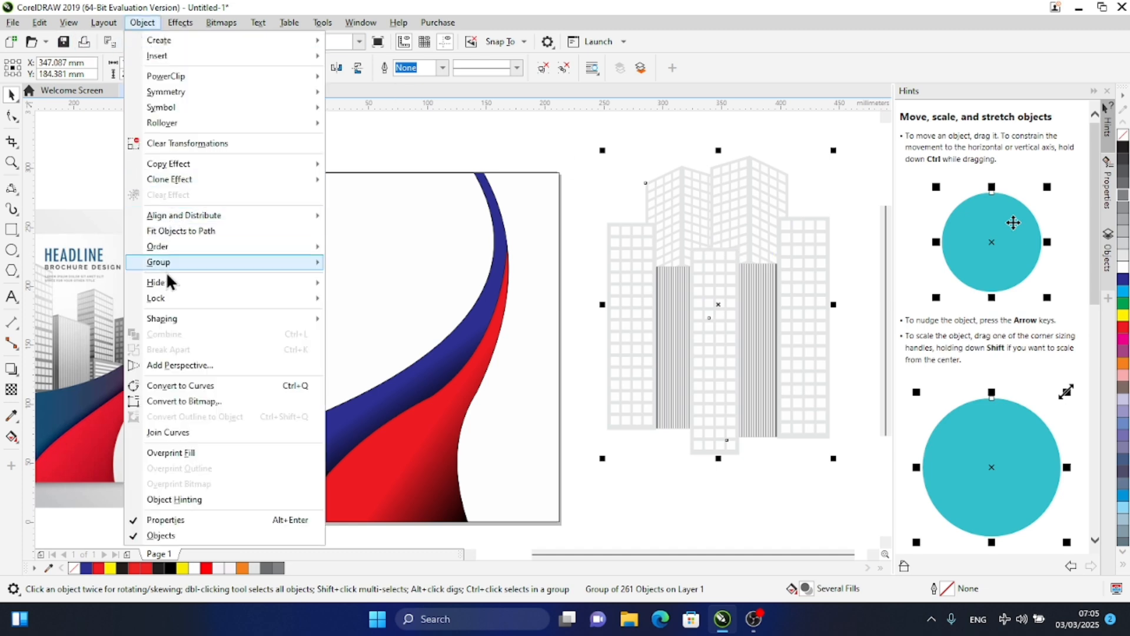
{"action": "mouse_move", "coordinate": [217, 78]}
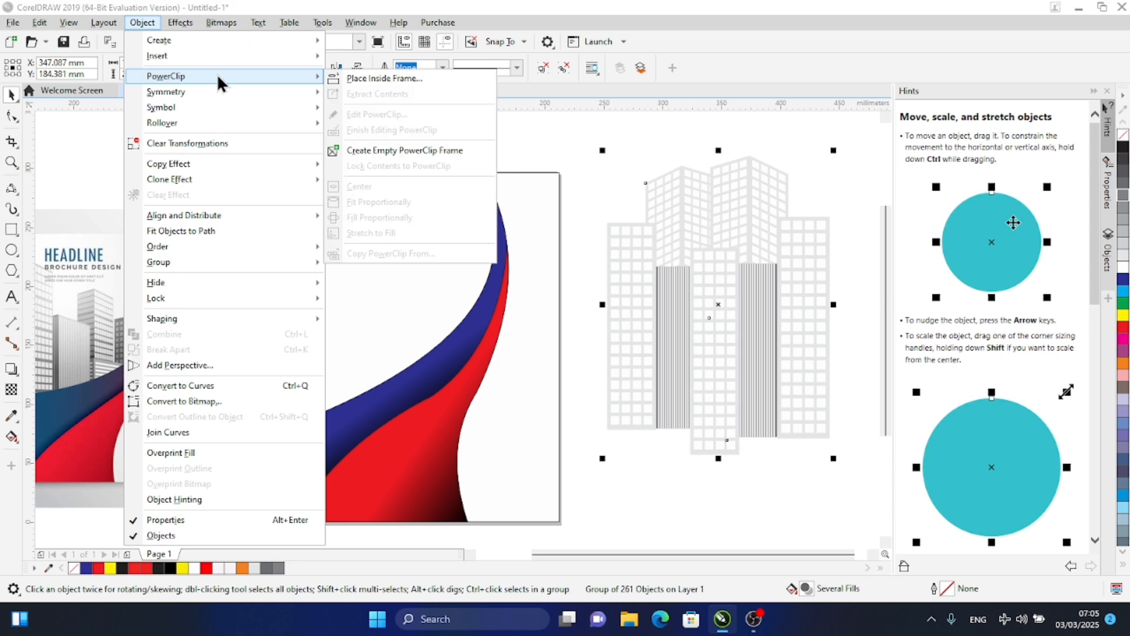
{"action": "left_click", "coordinate": [382, 74]}
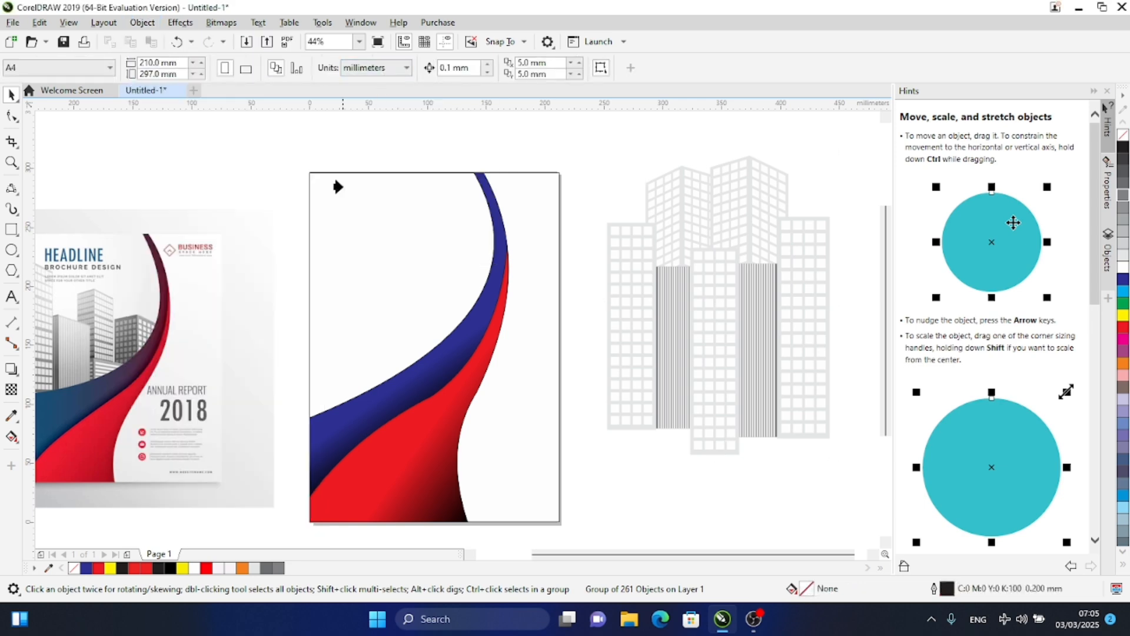
{"action": "left_click", "coordinate": [325, 245]}
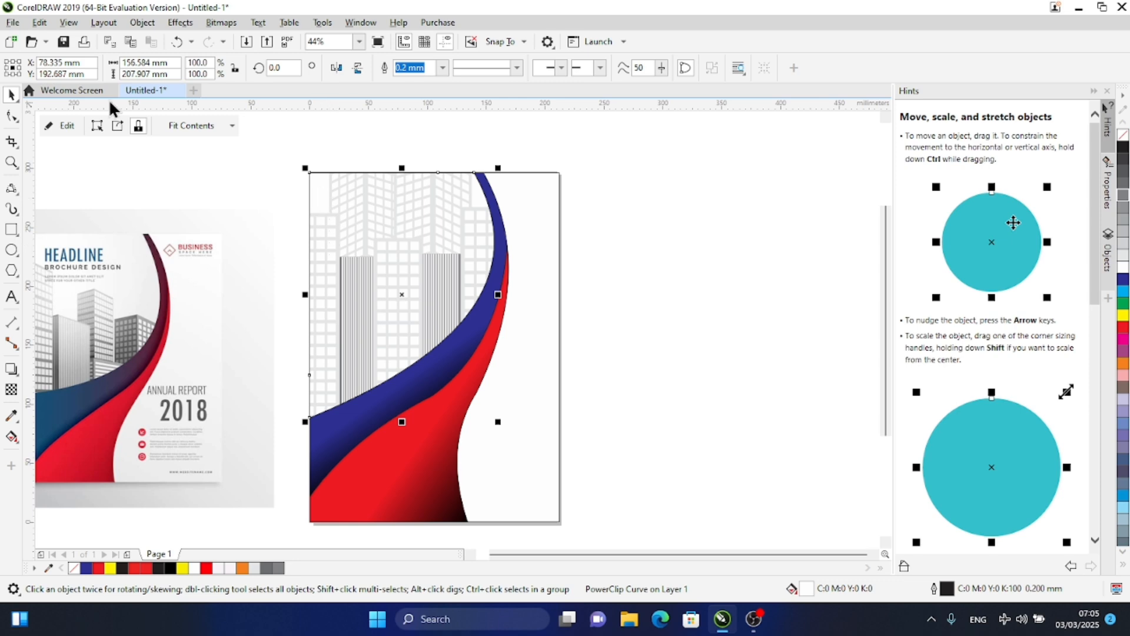
Edit the PowerClip contents and scale the skyline down proportionally to about 172 × 231 mm inside the frame
{"action": "left_click", "coordinate": [70, 125]}
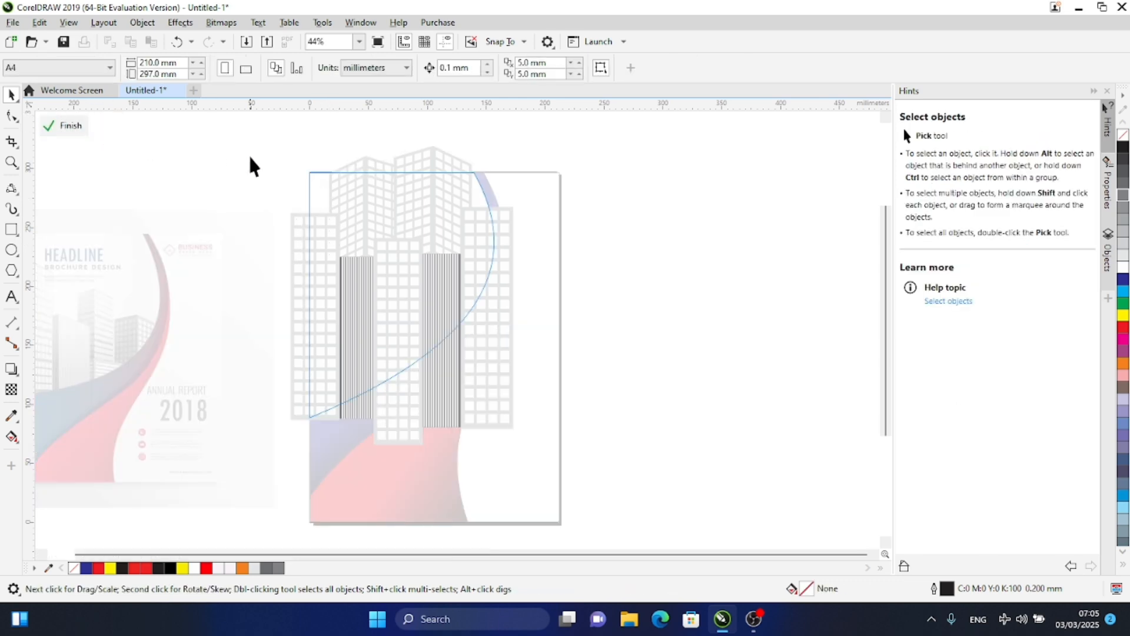
{"action": "left_click", "coordinate": [423, 161]}
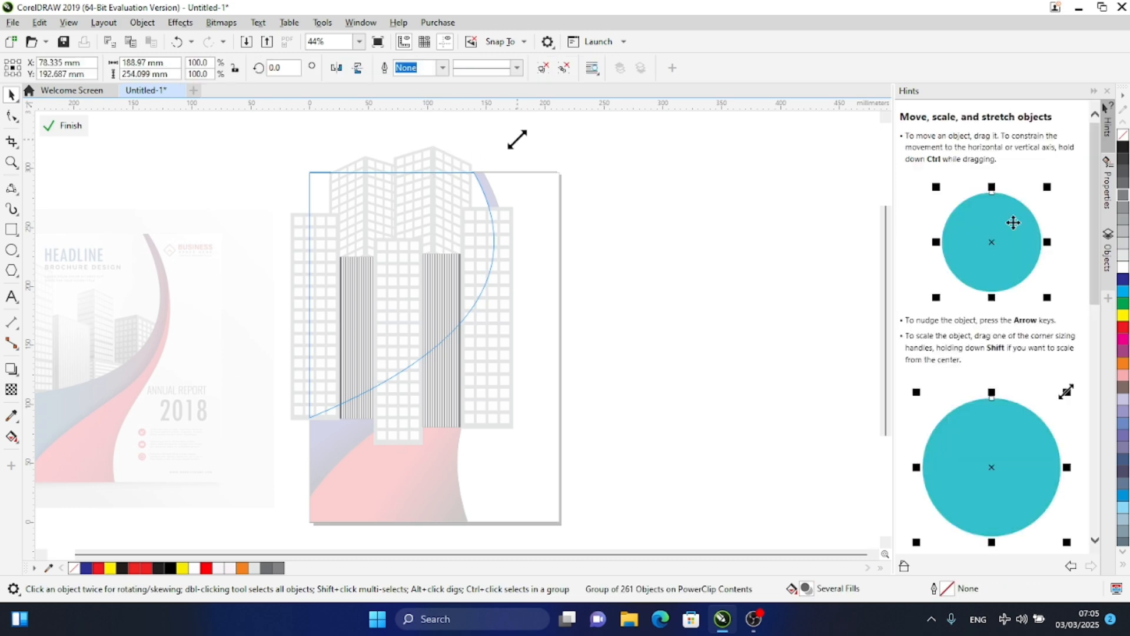
{"action": "left_click_drag", "start_coordinate": [517, 139], "coordinate": [501, 169]}
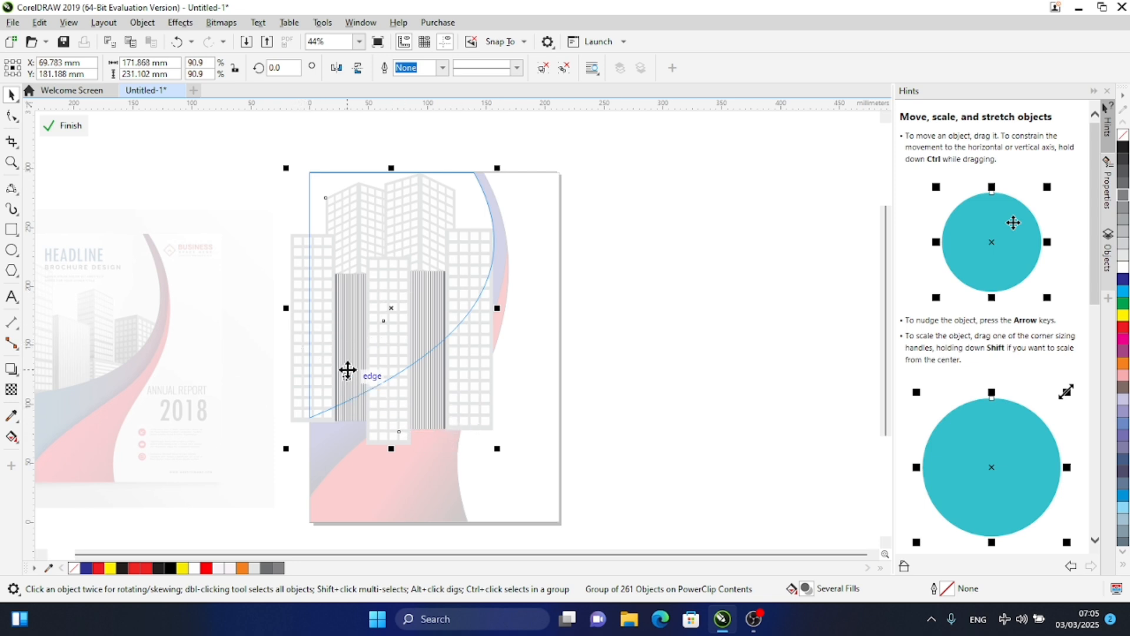
{"action": "left_click", "coordinate": [73, 126]}
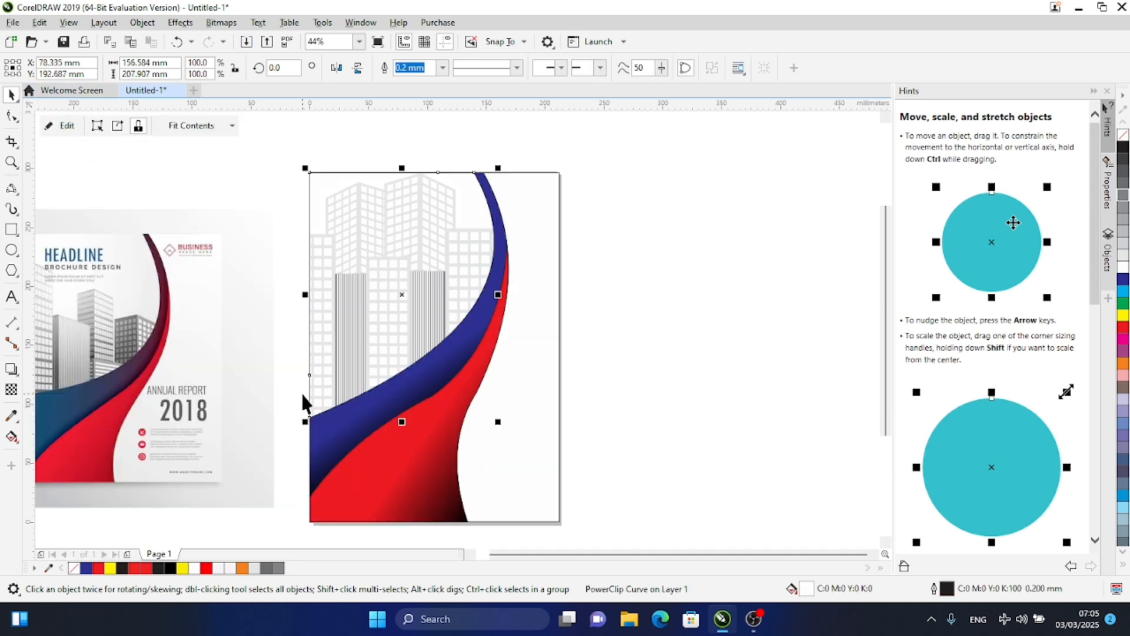
Move the reference image to the right of the page and add the artistic text "HEADLINE" in the empty area left of the page
{"action": "left_click", "coordinate": [885, 542]}
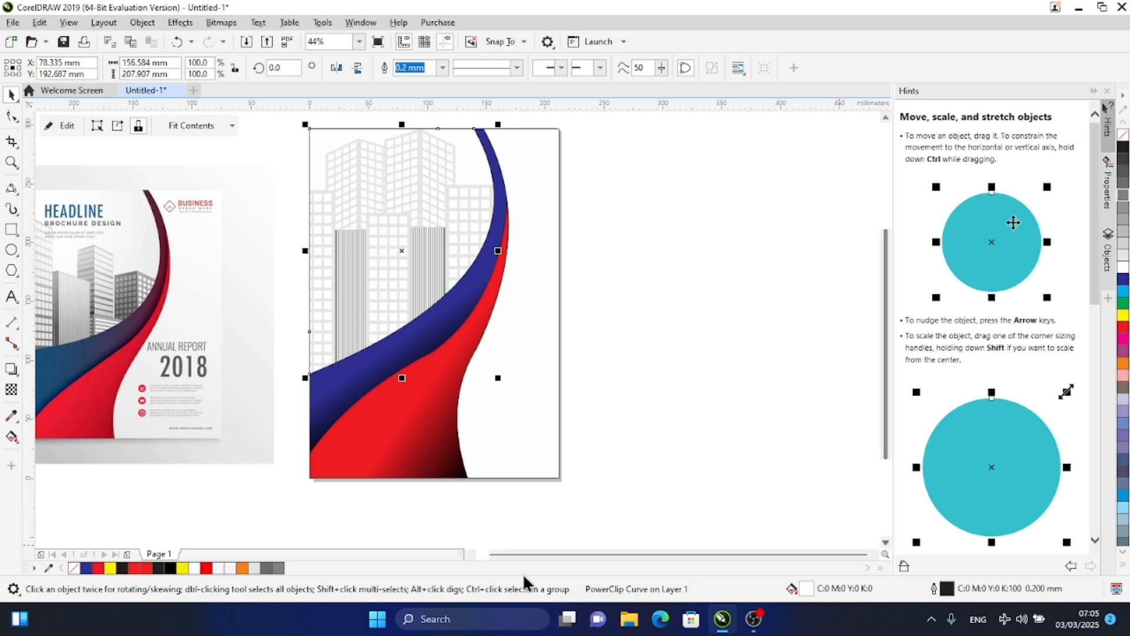
{"action": "left_click_drag", "start_coordinate": [108, 355], "coordinate": [723, 346]}
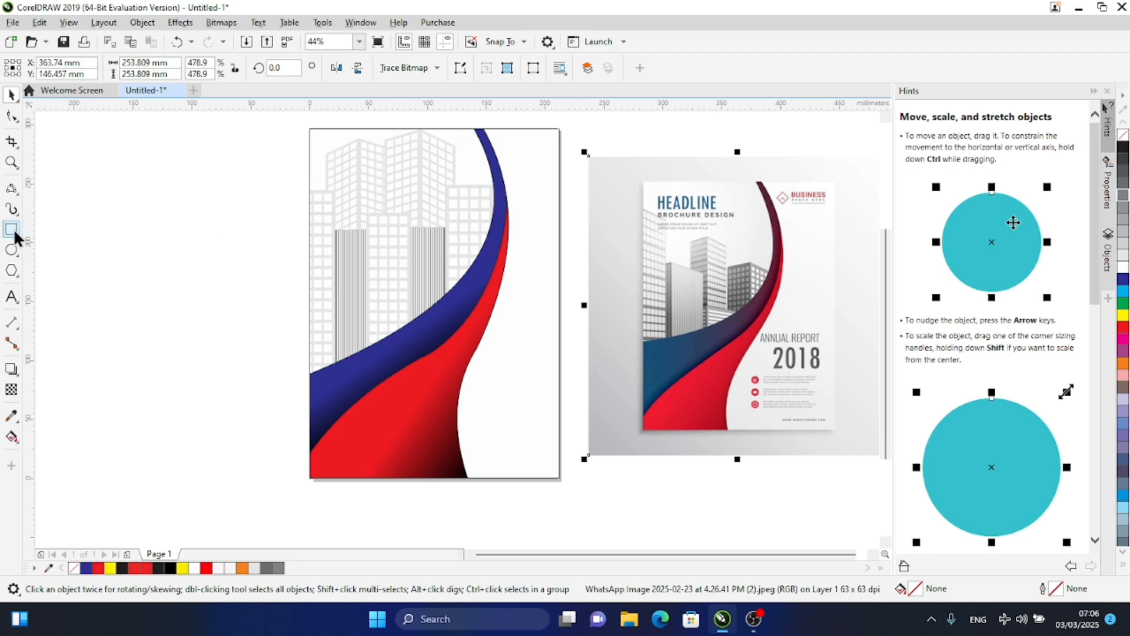
{"action": "left_click", "coordinate": [8, 304]}
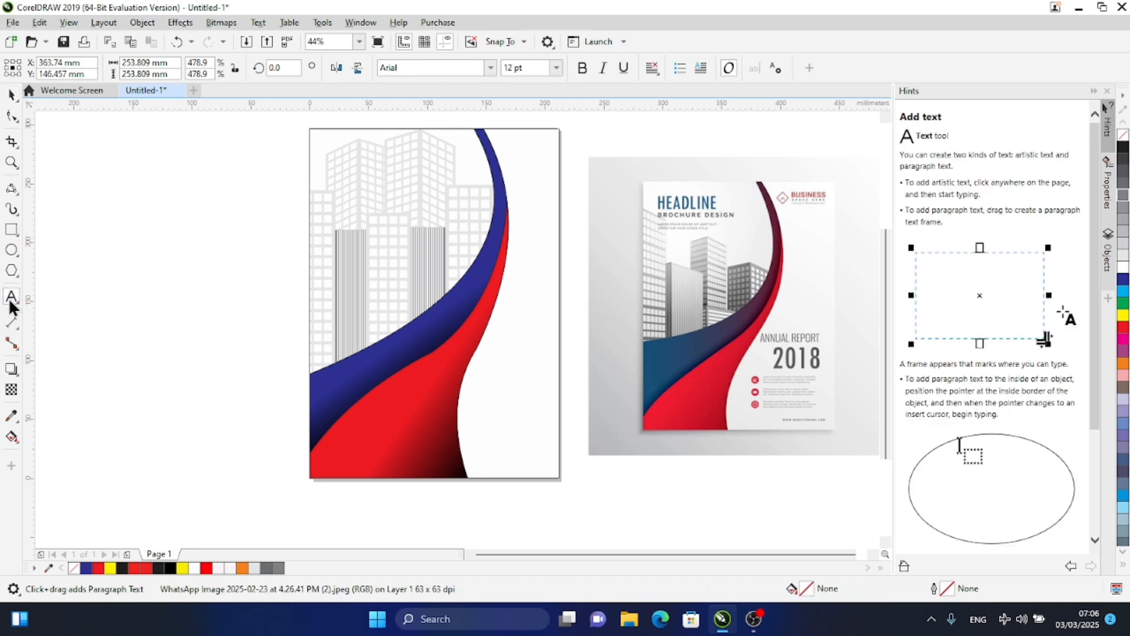
{"action": "left_click", "coordinate": [104, 219]}
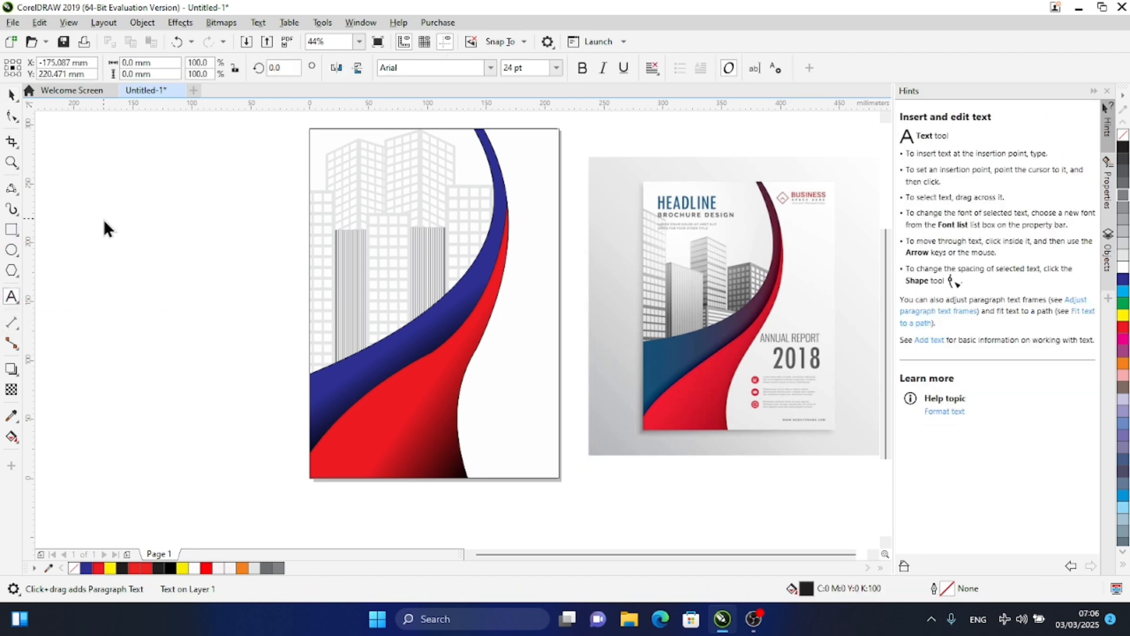
{"action": "type", "text": "HE"}
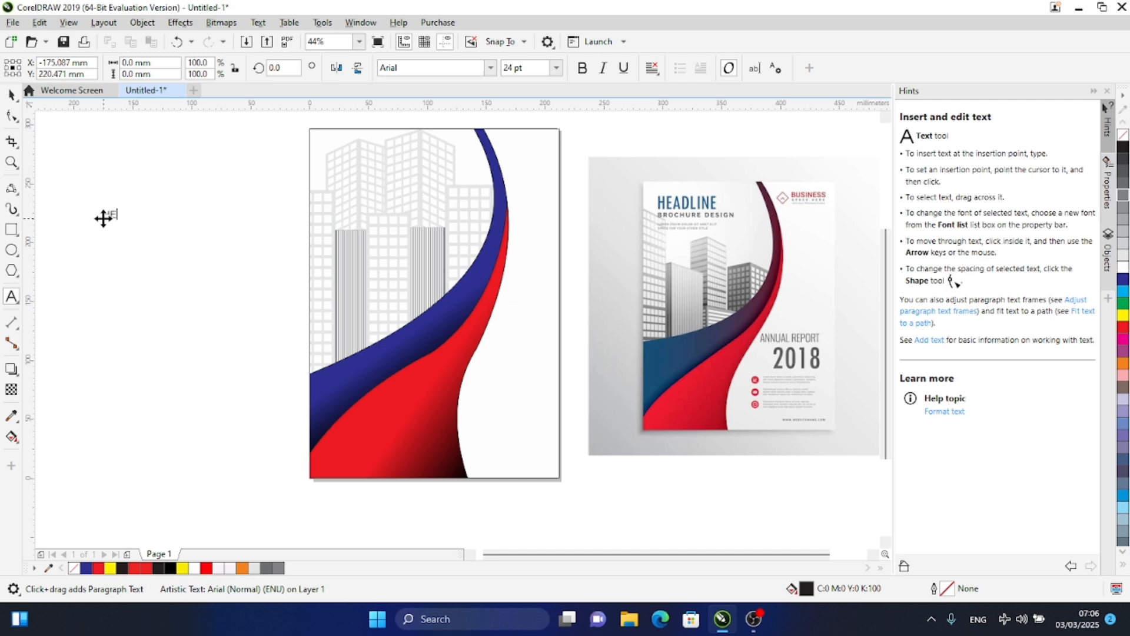
{"action": "type", "text": "ADLINE"}
{"action": "left_click", "coordinate": [11, 94]}
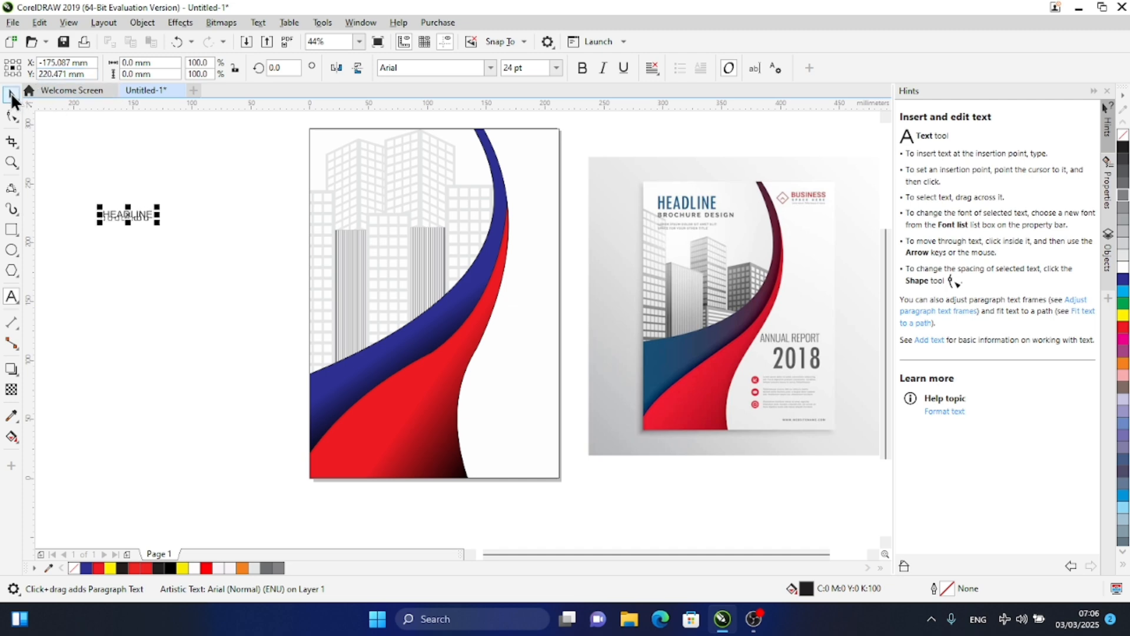
Enlarge and stretch the HEADLINE text to about 93 × 28 mm, and format it bold with a cyan fill
{"action": "left_click_drag", "start_coordinate": [157, 222], "coordinate": [219, 313]}
{"action": "mouse_move", "coordinate": [159, 231]}
{"action": "left_mouse_down"}
{"action": "mouse_move", "coordinate": [160, 266]}
{"action": "mouse_move", "coordinate": [159, 248]}
{"action": "left_mouse_up"}
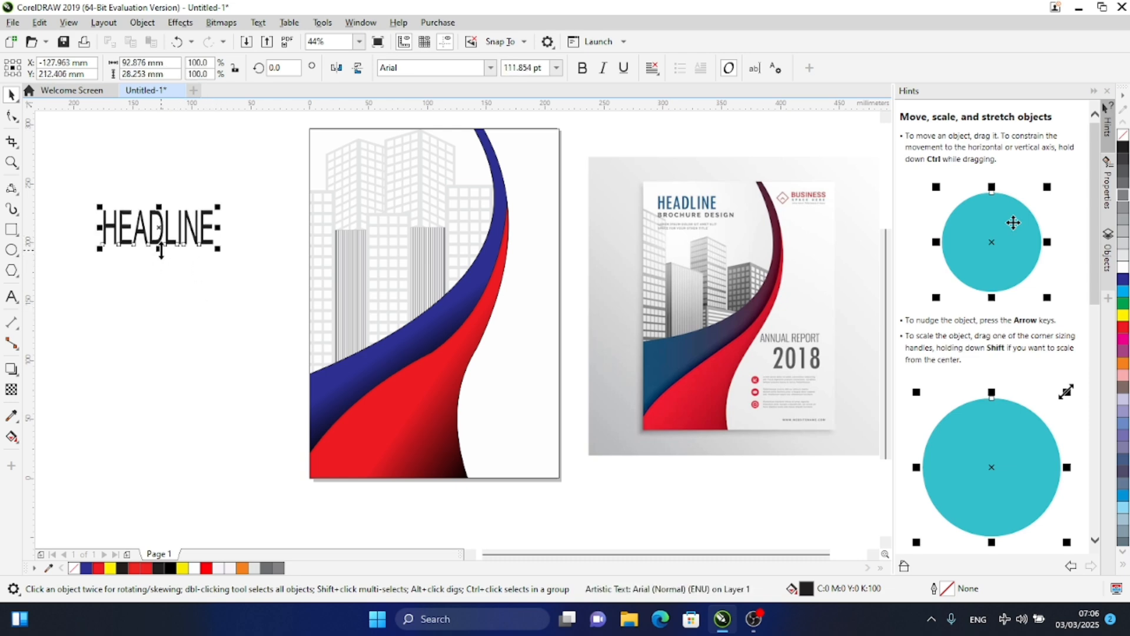
{"action": "left_click", "coordinate": [581, 69]}
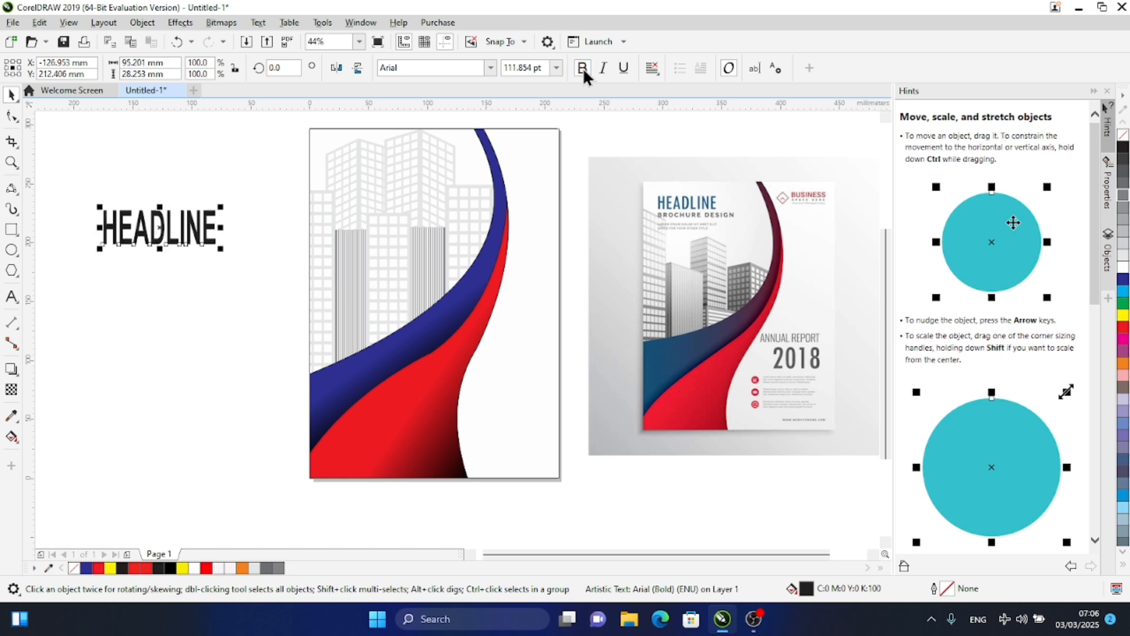
{"action": "left_click", "coordinate": [1123, 293]}
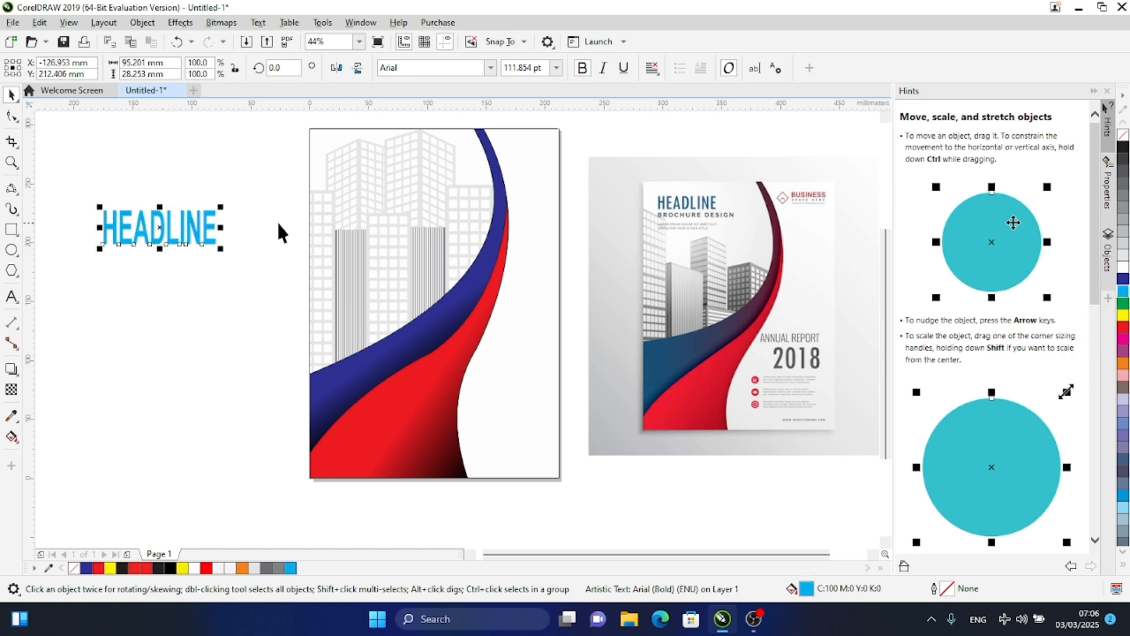
Place HEADLINE in the page's upper-left corner at about 66 × 15 mm, in regular weight with a dark blue fill (C100 M100)
{"action": "left_click_drag", "start_coordinate": [156, 228], "coordinate": [429, 177]}
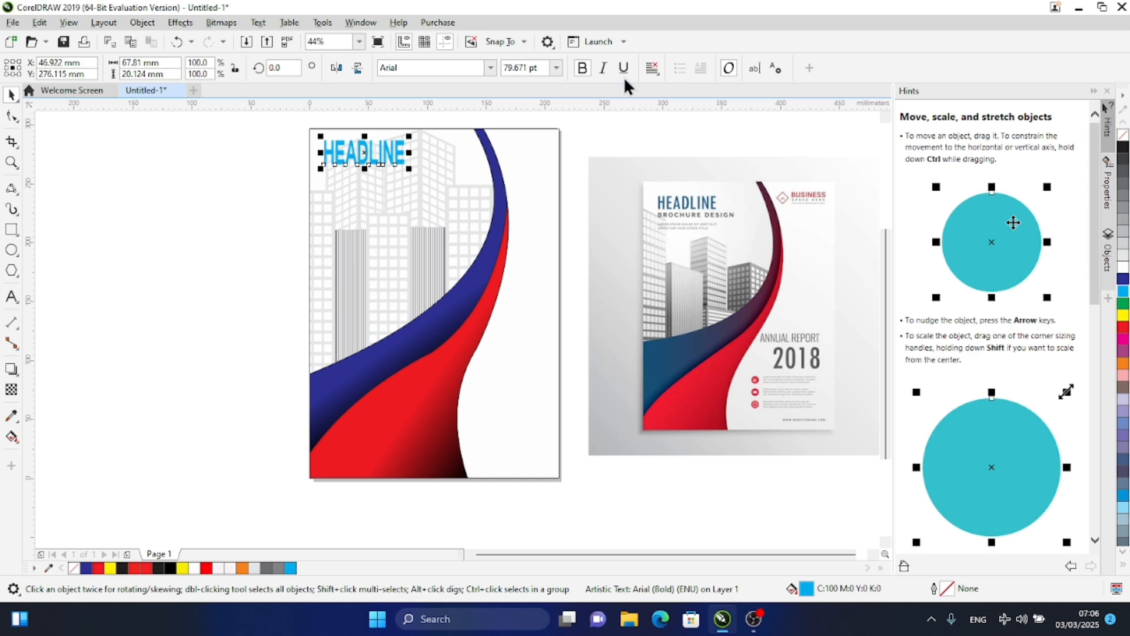
{"action": "left_click", "coordinate": [583, 67]}
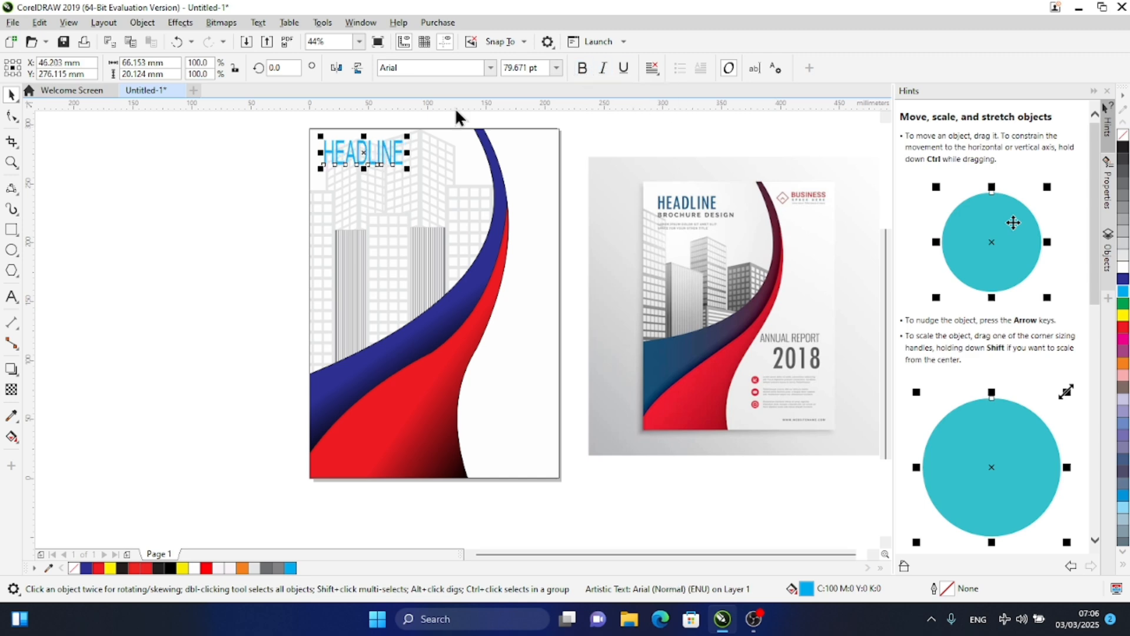
{"action": "left_click_drag", "start_coordinate": [363, 171], "coordinate": [362, 165]}
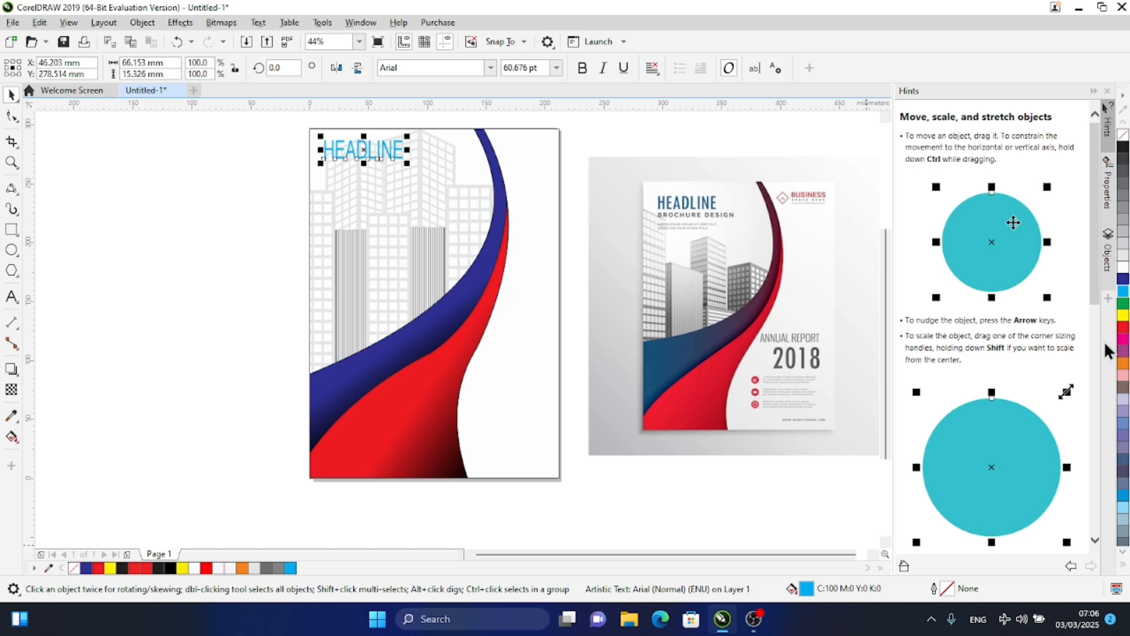
{"action": "left_click", "coordinate": [1123, 280]}
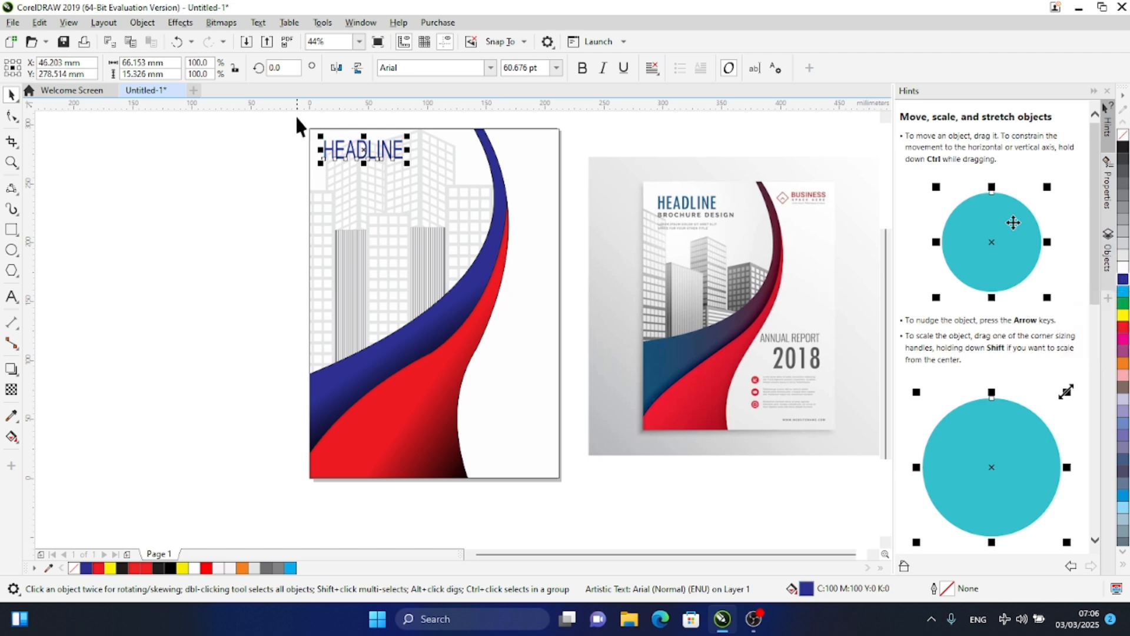
Add the artistic text "BROCHURE DESIGN" in 24 pt Arial and place it directly beneath HEADLINE, aligned to its left edge
{"action": "left_click", "coordinate": [11, 297]}
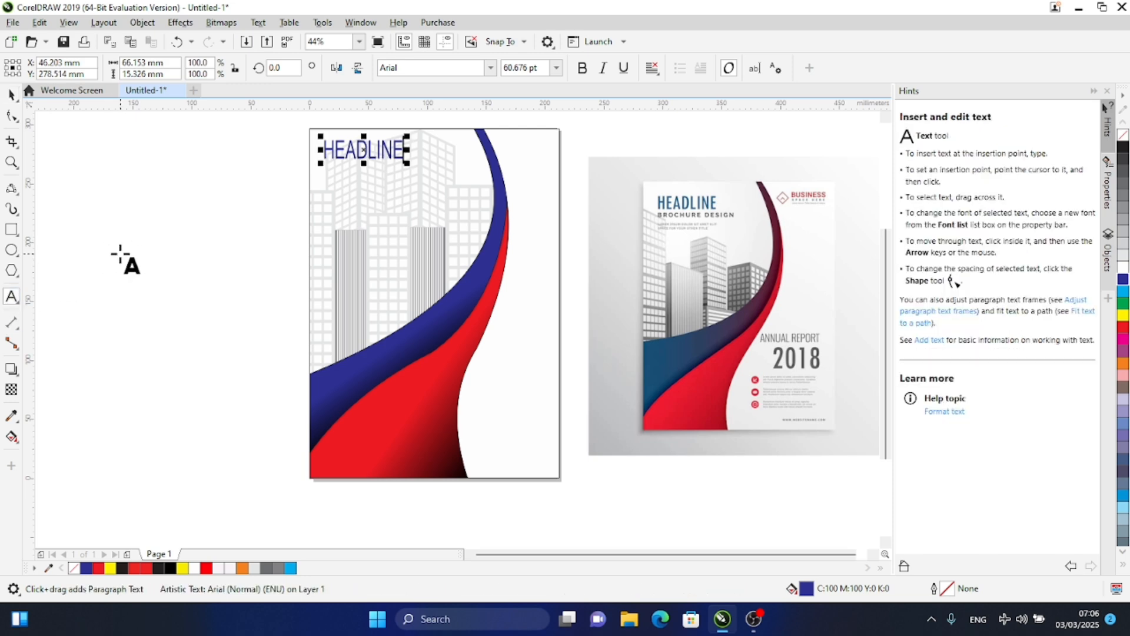
{"action": "left_click", "coordinate": [121, 257]}
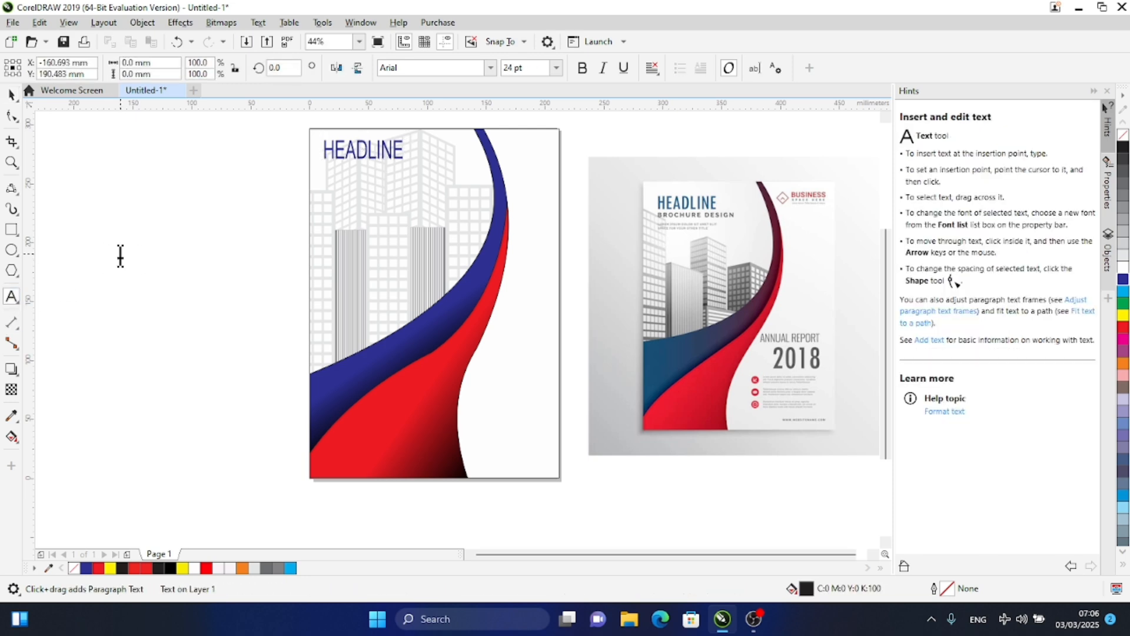
{"action": "type", "text": "BROCH"}
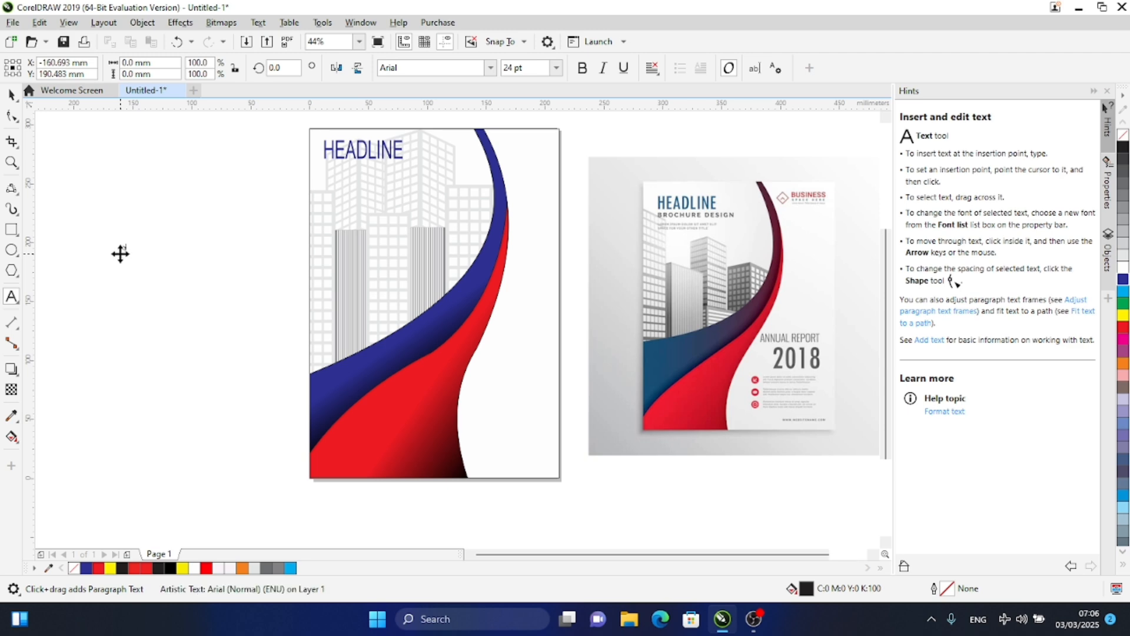
{"action": "type", "text": "URE DESIGN"}
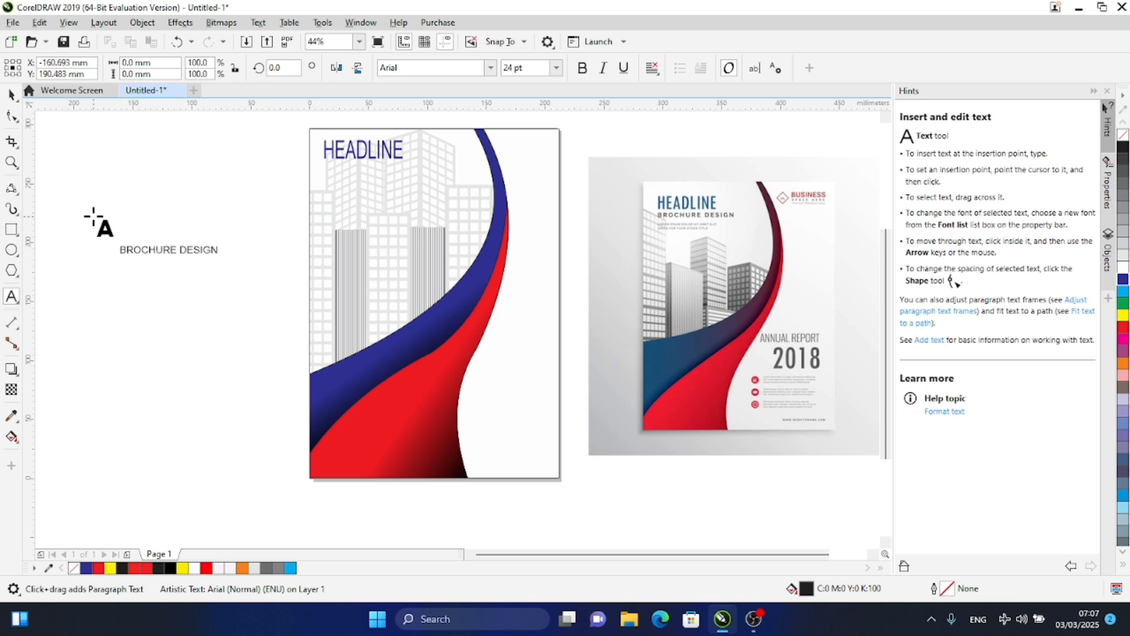
{"action": "left_click", "coordinate": [11, 95]}
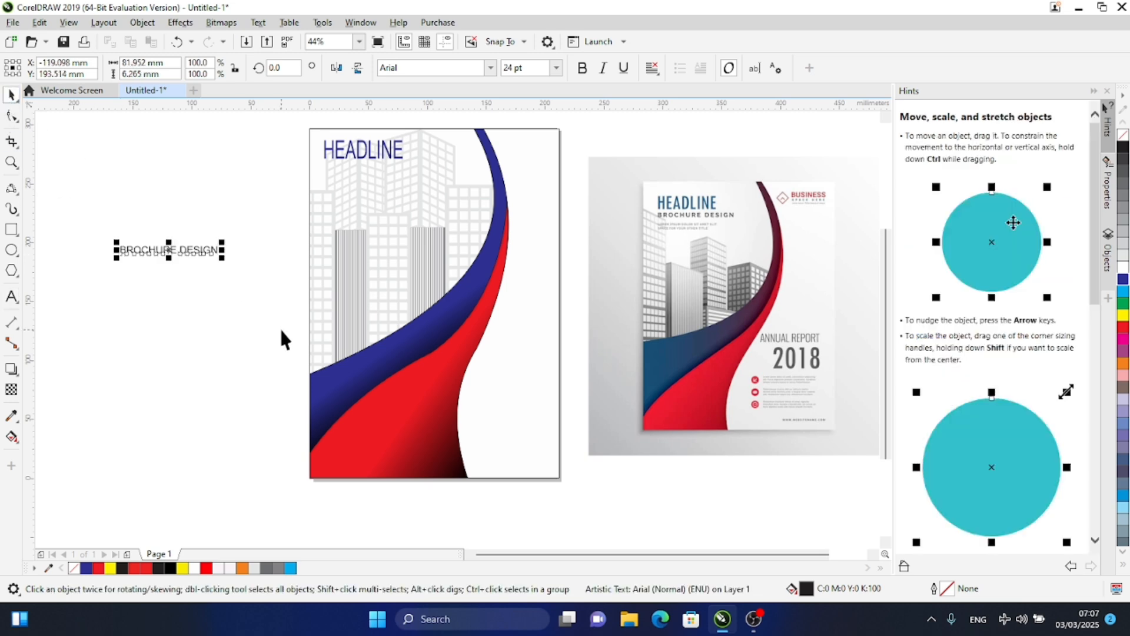
{"action": "left_click_drag", "start_coordinate": [169, 250], "coordinate": [373, 169]}
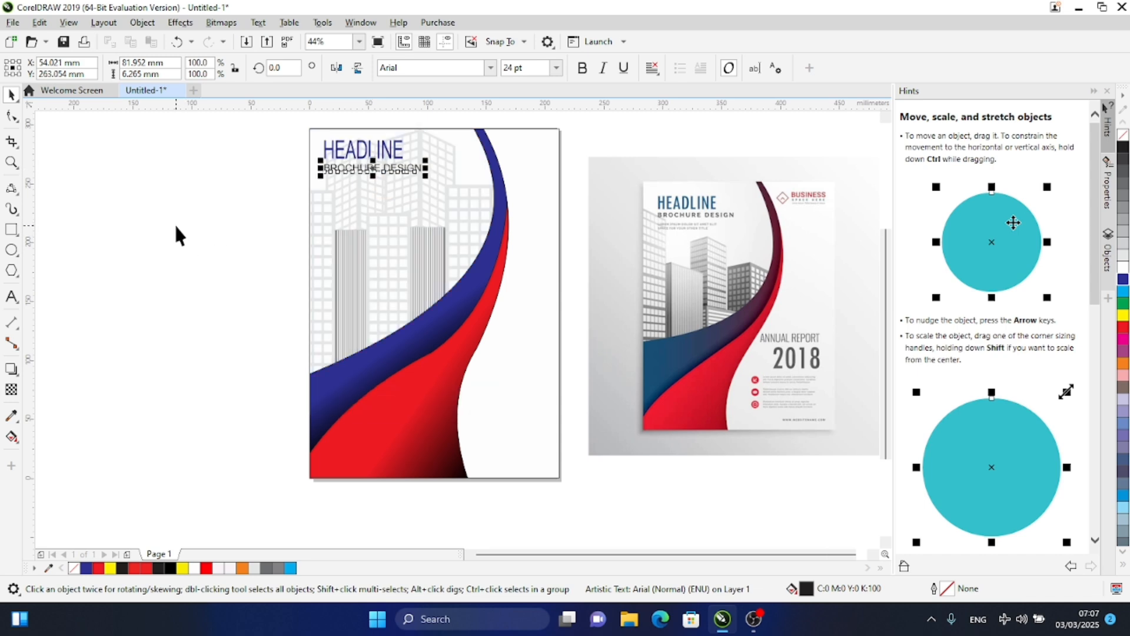
Add a two-line text reading "Perfect Skyscraper for all!" and "Gigantic Tower!" in 24 pt Arial, and place it beneath BROCHURE DESIGN
{"action": "left_click", "coordinate": [11, 296]}
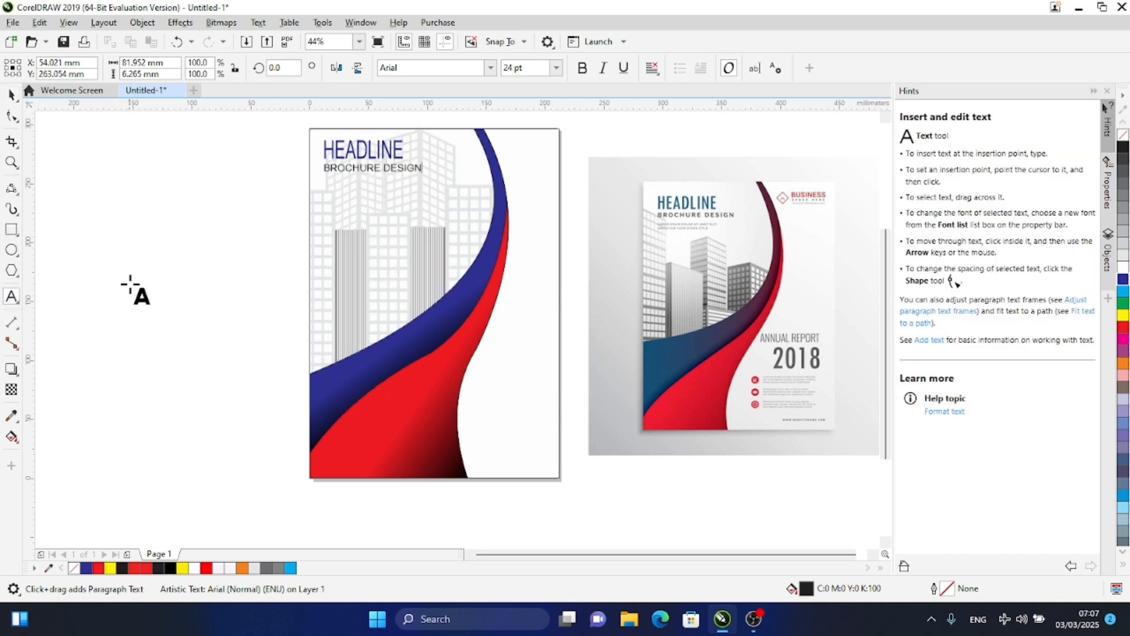
{"action": "left_click", "coordinate": [137, 283]}
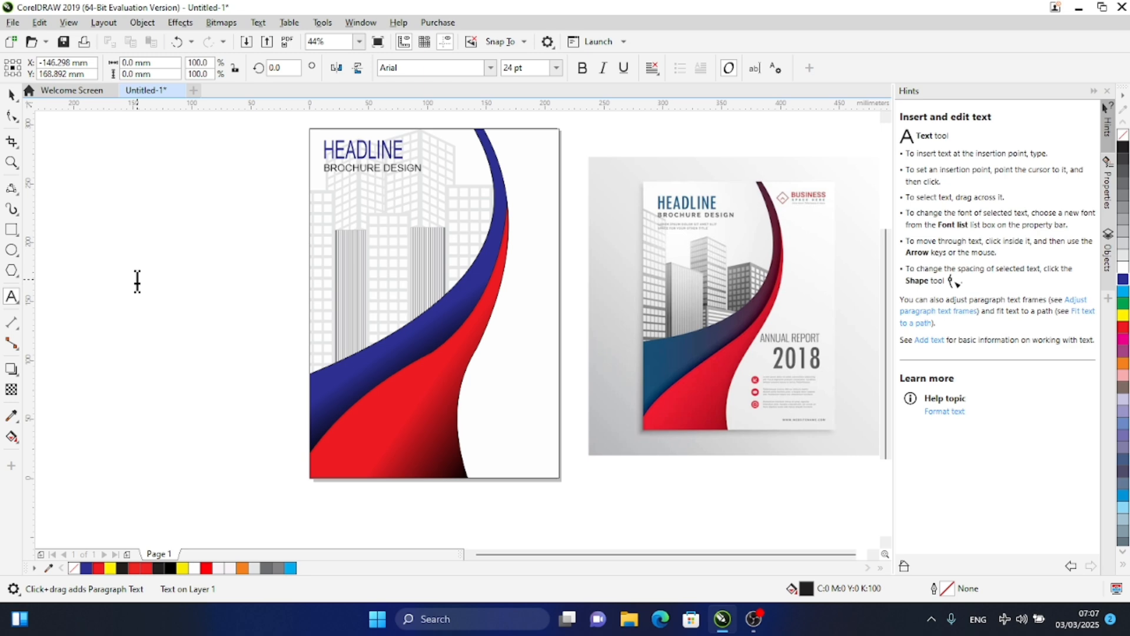
{"action": "type", "text": "B"}
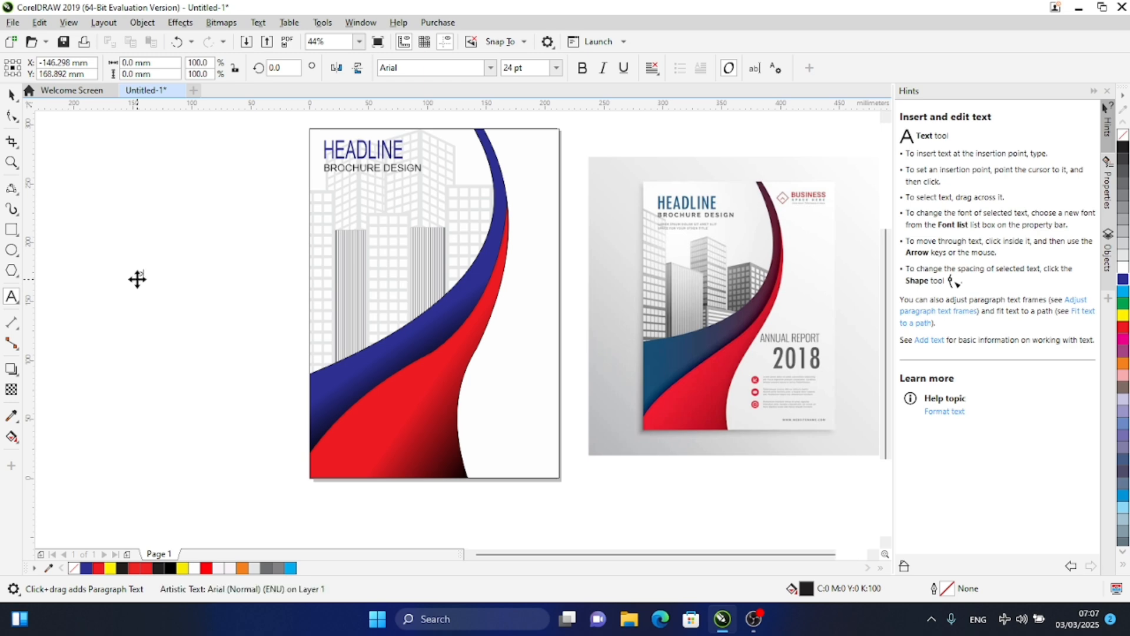
{"action": "type", "text": "erfect Skyscraper for all!"}
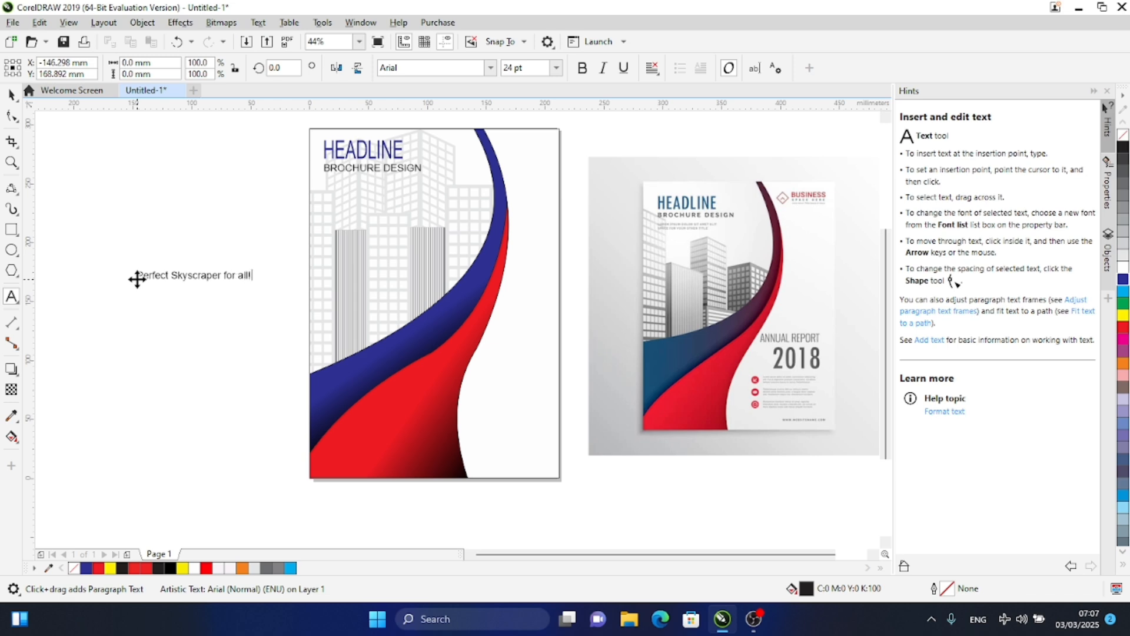
{"action": "left_click", "coordinate": [13, 96]}
{"action": "left_click", "coordinate": [12, 295]}
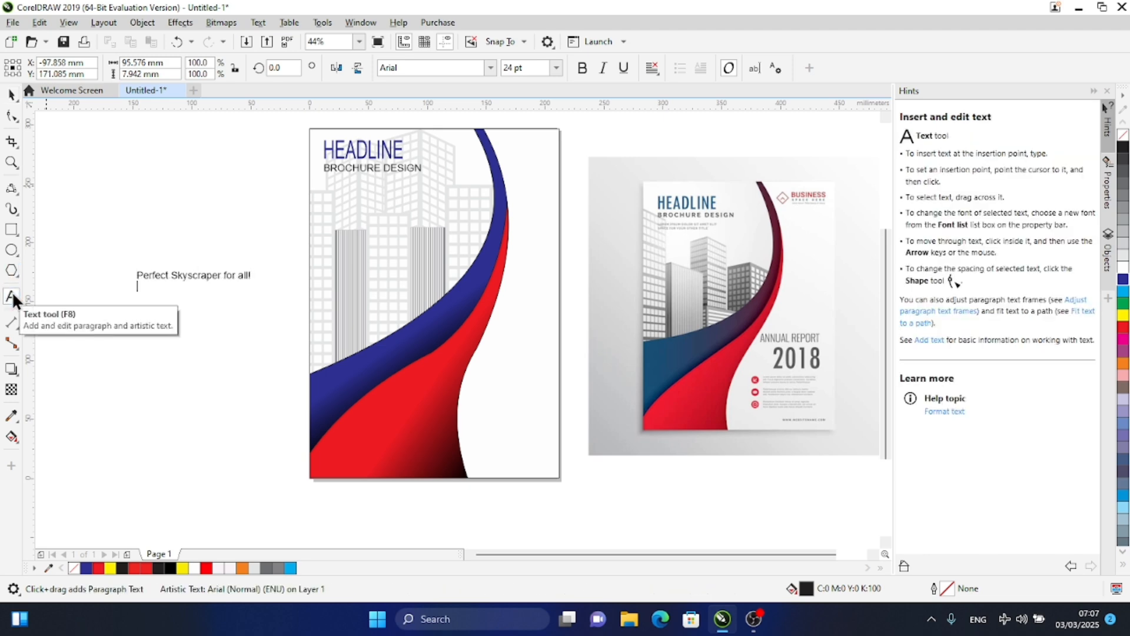
{"action": "type", "text": "Gigantic Tower!"}
{"action": "left_click", "coordinate": [11, 95]}
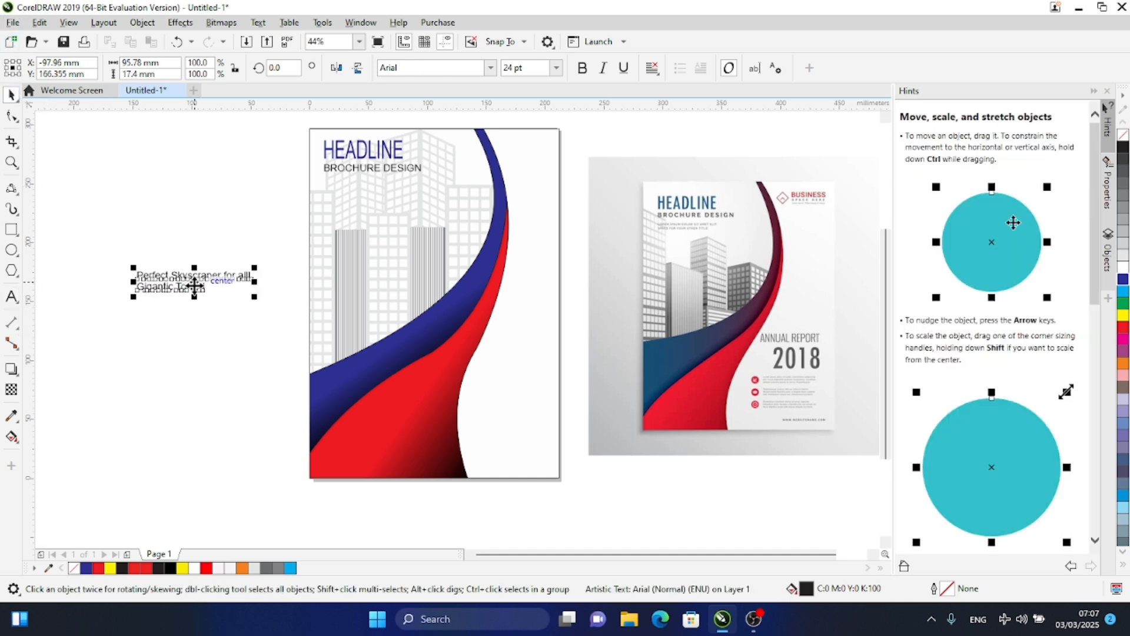
{"action": "left_click_drag", "start_coordinate": [229, 284], "coordinate": [381, 193]}
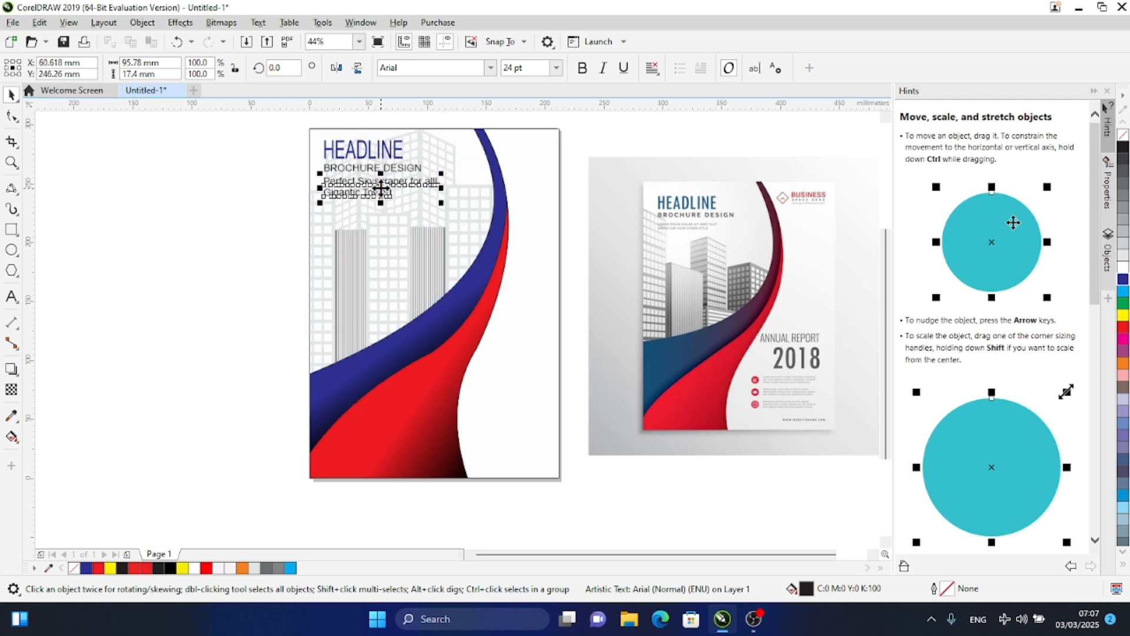
{"action": "left_click", "coordinate": [439, 196]}
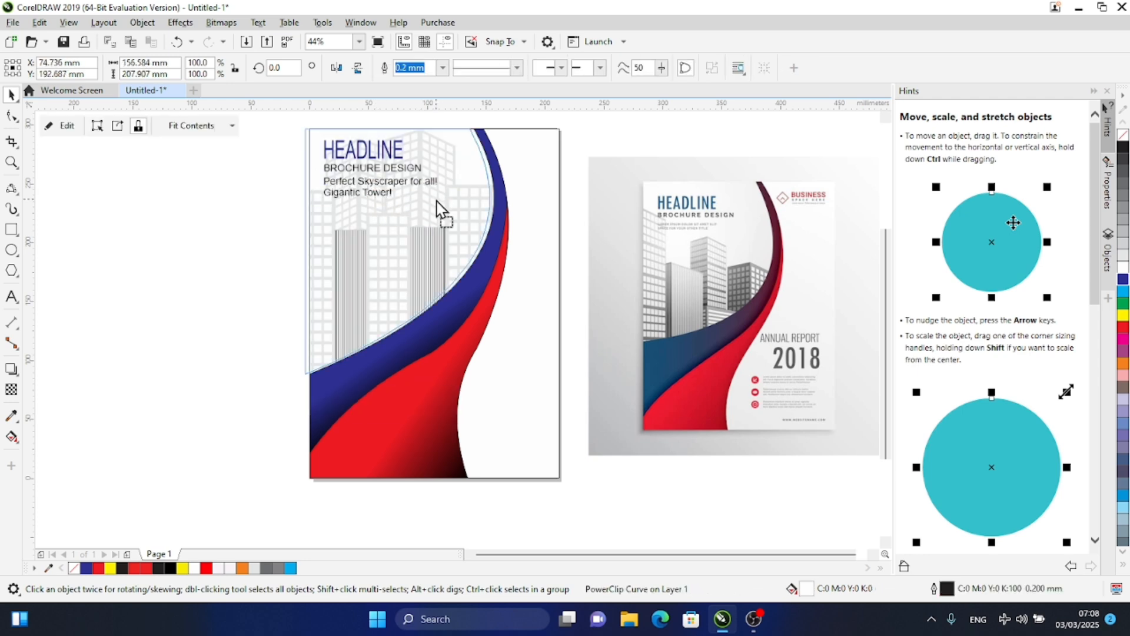
{"action": "key", "text": "ctrl+z"}
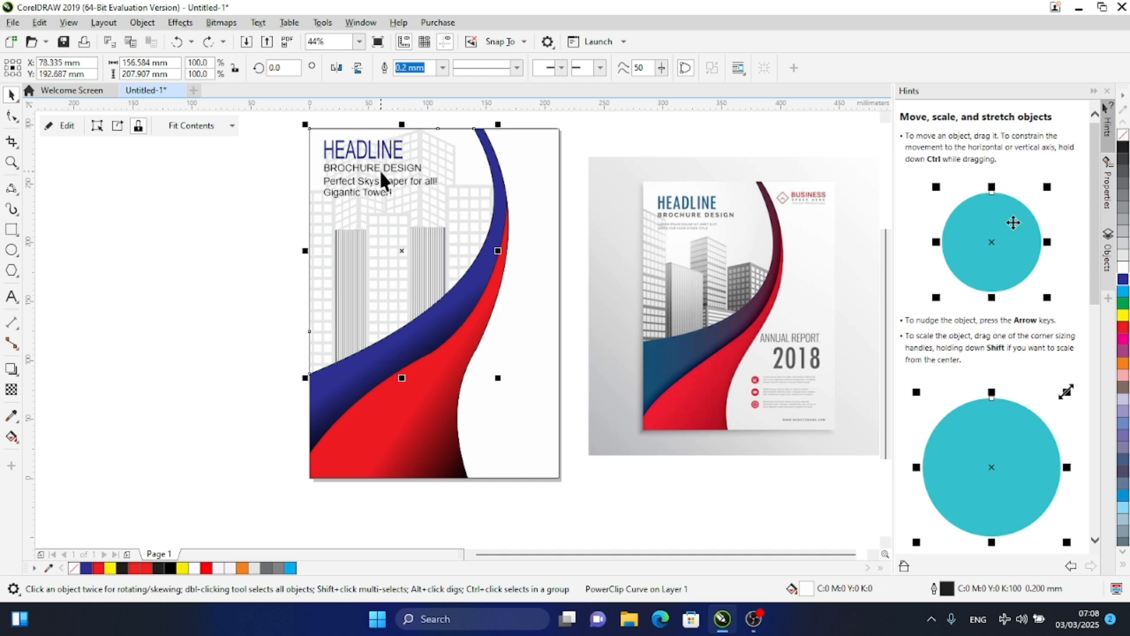
{"action": "left_click", "coordinate": [221, 214]}
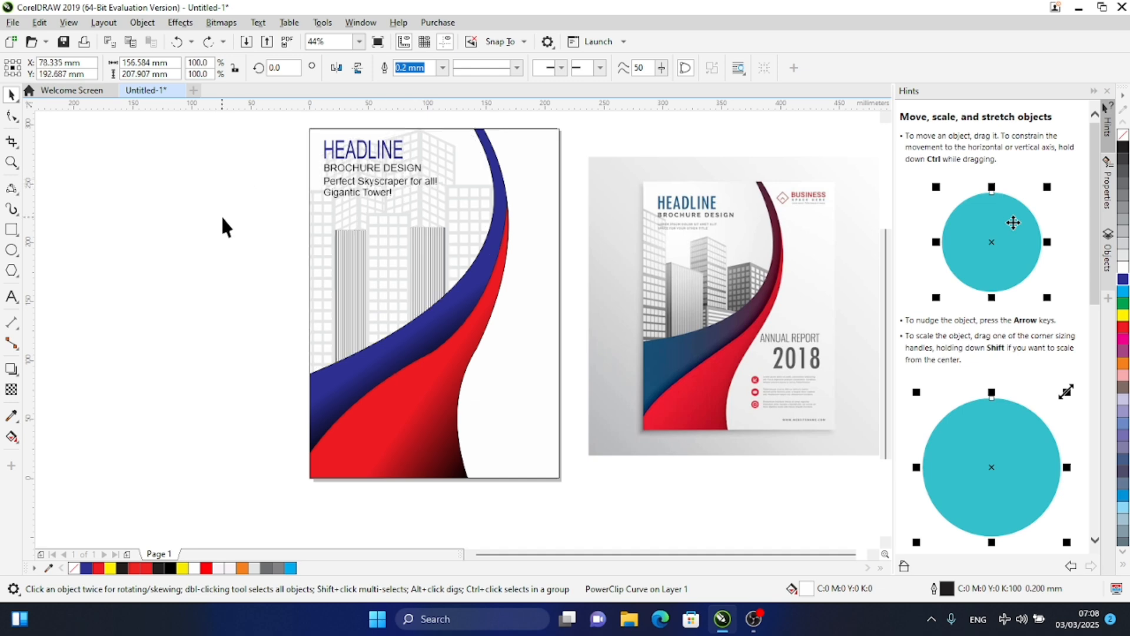
Reduce the two-line skyscraper text to about 61 × 11 mm beneath BROCHURE DESIGN and fill it with cyan (C100)
{"action": "left_click", "coordinate": [345, 190]}
{"action": "left_click_drag", "start_coordinate": [441, 202], "coordinate": [425, 197]}
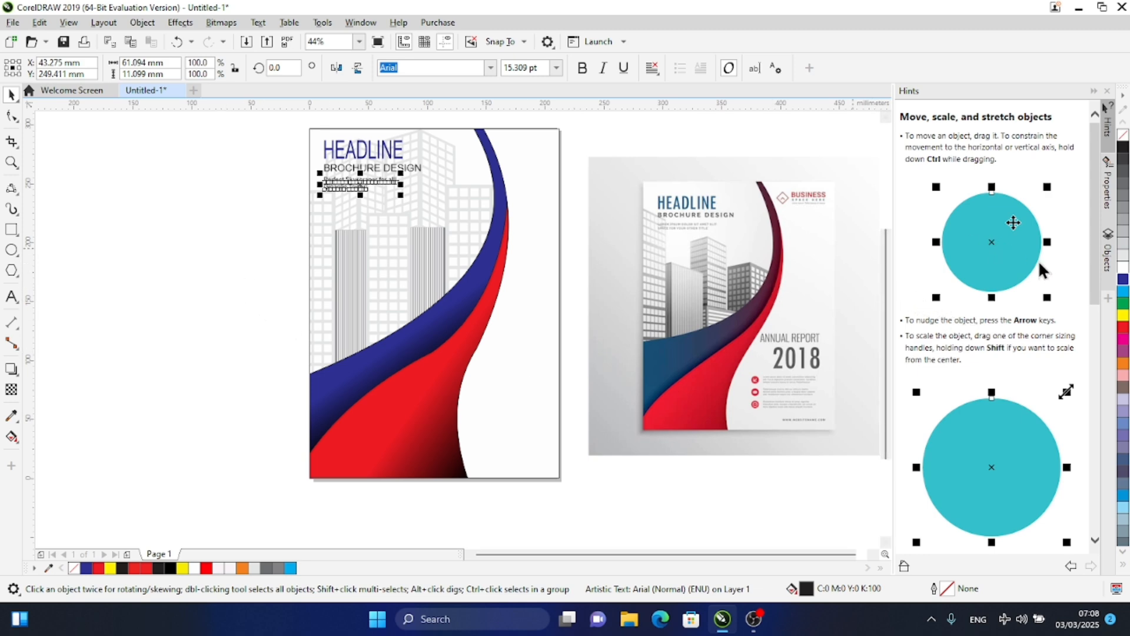
{"action": "left_click", "coordinate": [1123, 290]}
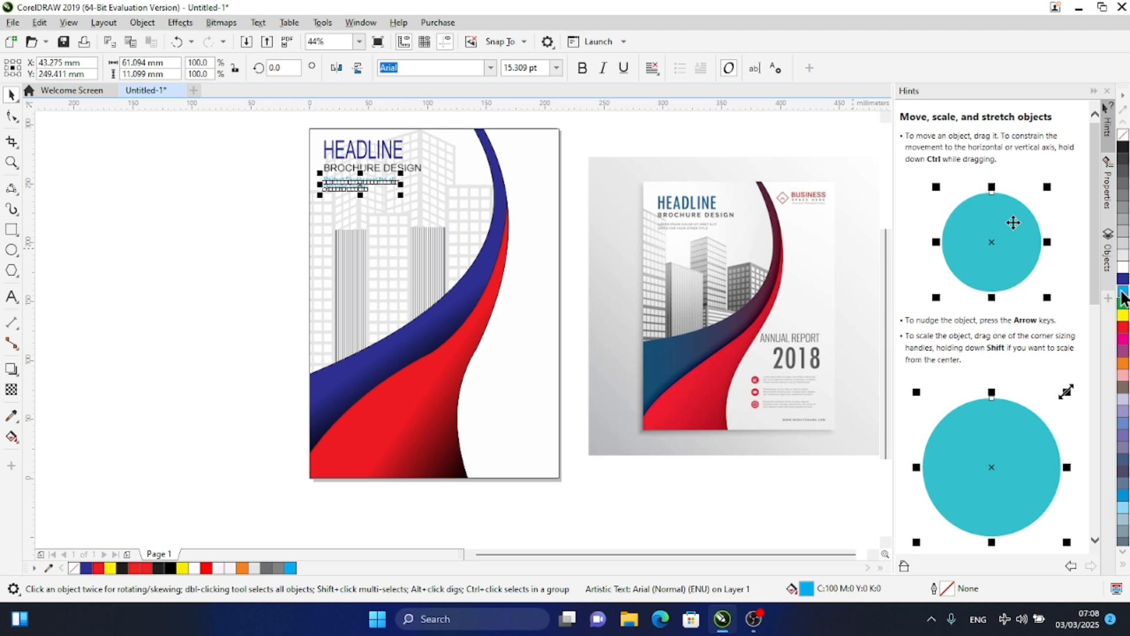
{"action": "left_click", "coordinate": [133, 291]}
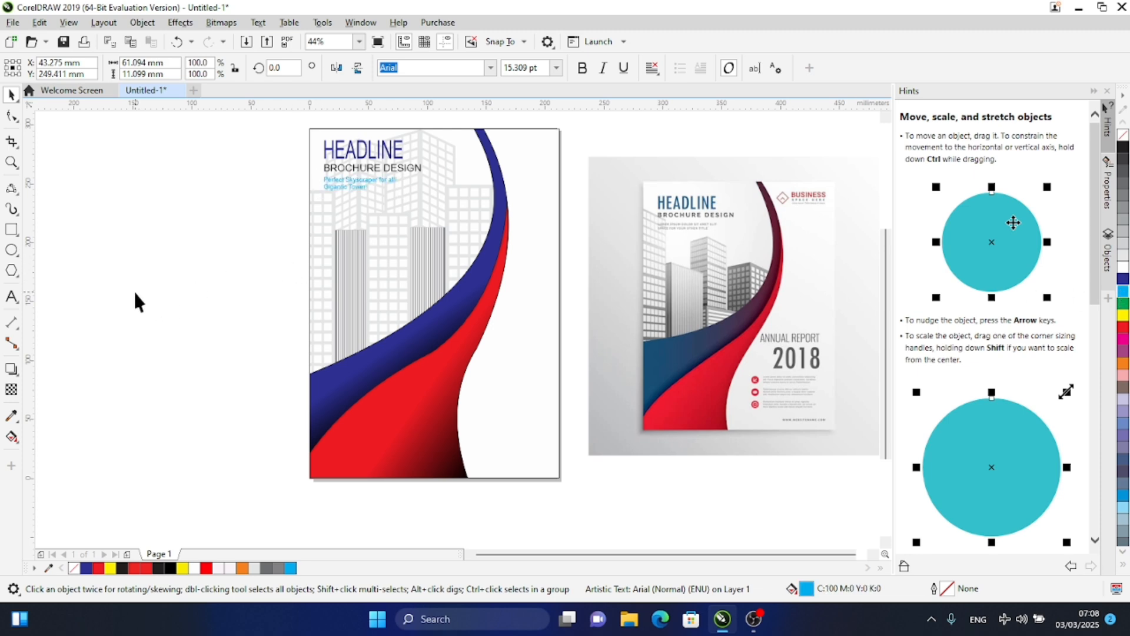
Add the artistic text "ANNUAL REPORT" in 24 pt Arial and place it on the white lower-right area beside the red curve
{"action": "left_click", "coordinate": [12, 297]}
{"action": "left_click", "coordinate": [131, 341]}
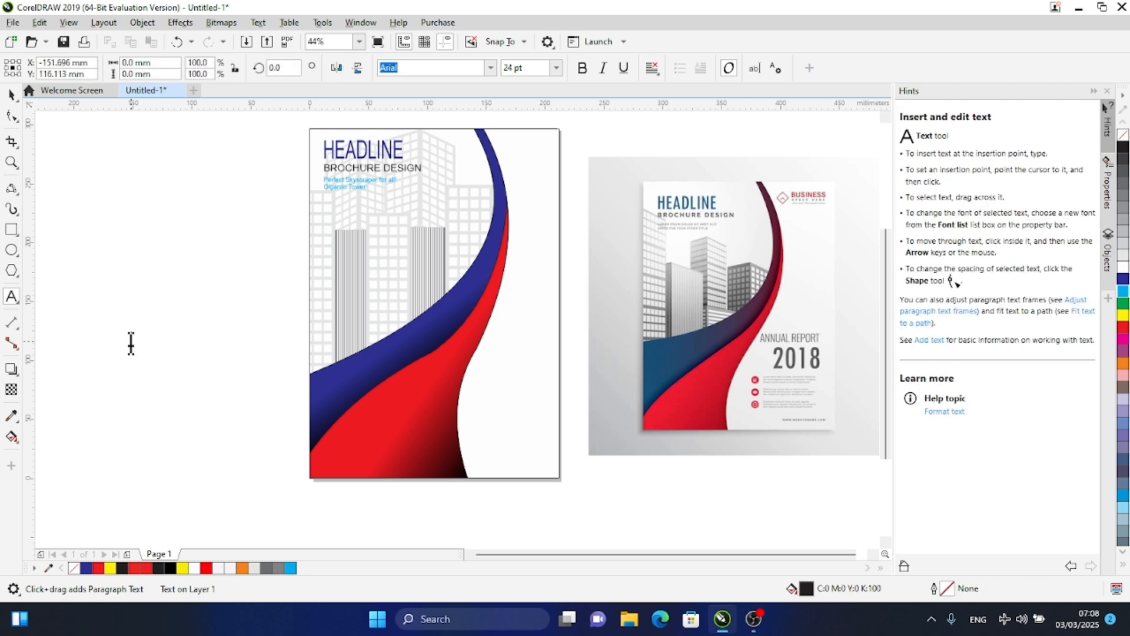
{"action": "type", "text": "annual"}
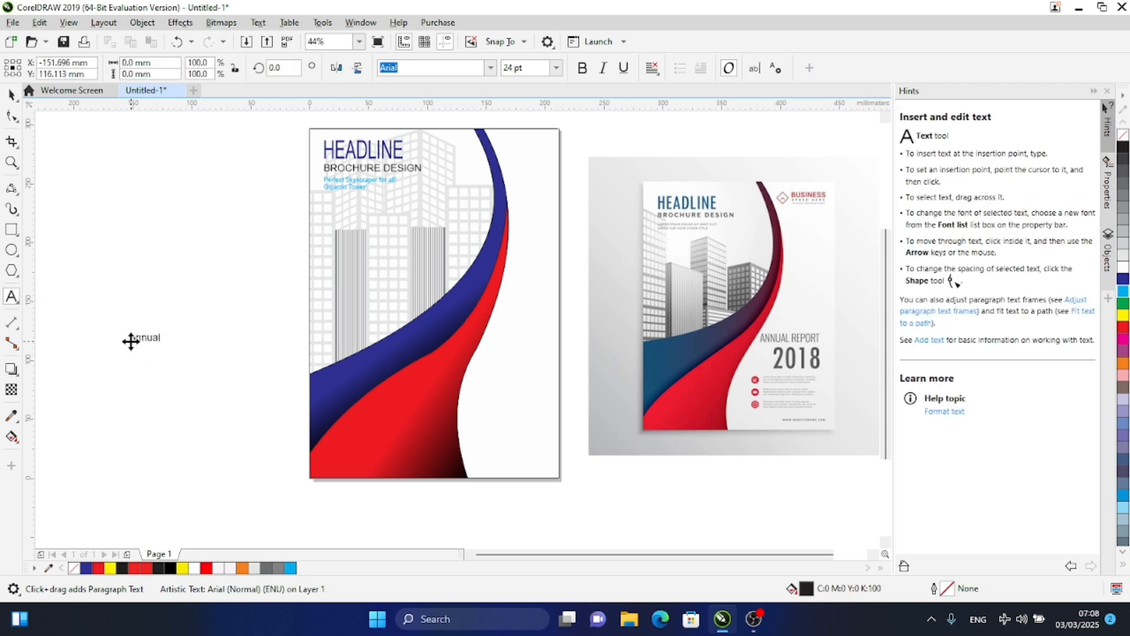
{"action": "key", "text": "BackSpace"}
{"action": "key", "text": "BackSpace"}
{"action": "key", "text": "BackSpace"}
{"action": "key", "text": "BackSpace"}
{"action": "key", "text": "BackSpace"}
{"action": "key", "text": "BackSpace"}
{"action": "type", "text": "annua"}
{"action": "key", "text": "BackSpace"}
{"action": "key", "text": "BackSpace"}
{"action": "key", "text": "BackSpace"}
{"action": "key", "text": "BackSpace"}
{"action": "key", "text": "BackSpace"}
{"action": "key", "text": "BackSpace"}
{"action": "type", "text": "ANNUAL REPORT"}
{"action": "left_click", "coordinate": [11, 95]}
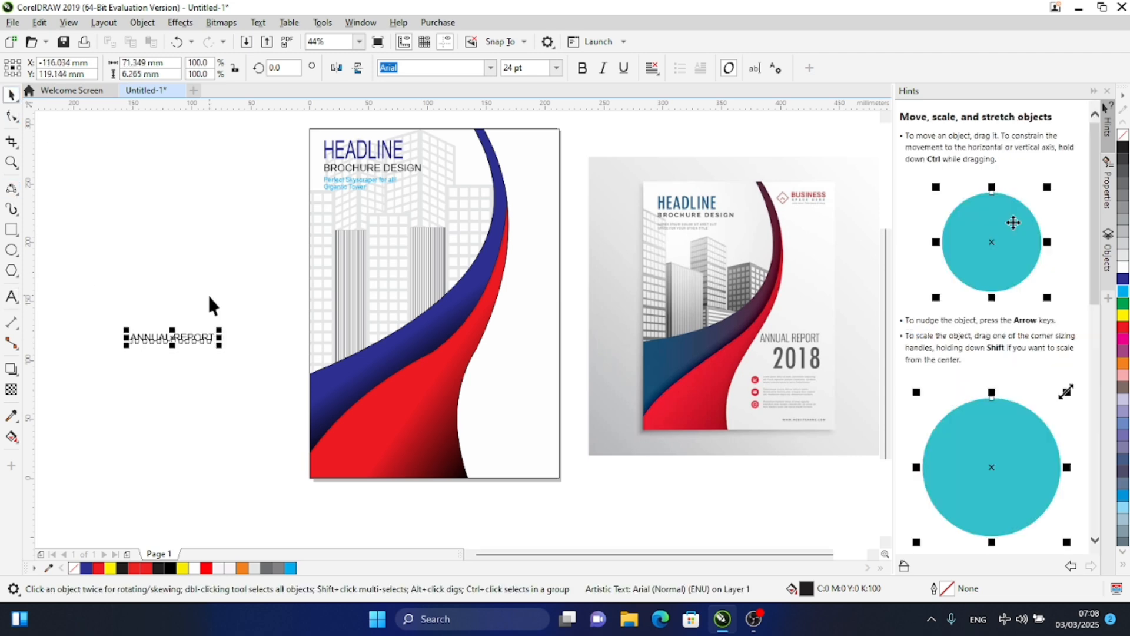
{"action": "left_click_drag", "start_coordinate": [173, 338], "coordinate": [511, 374]}
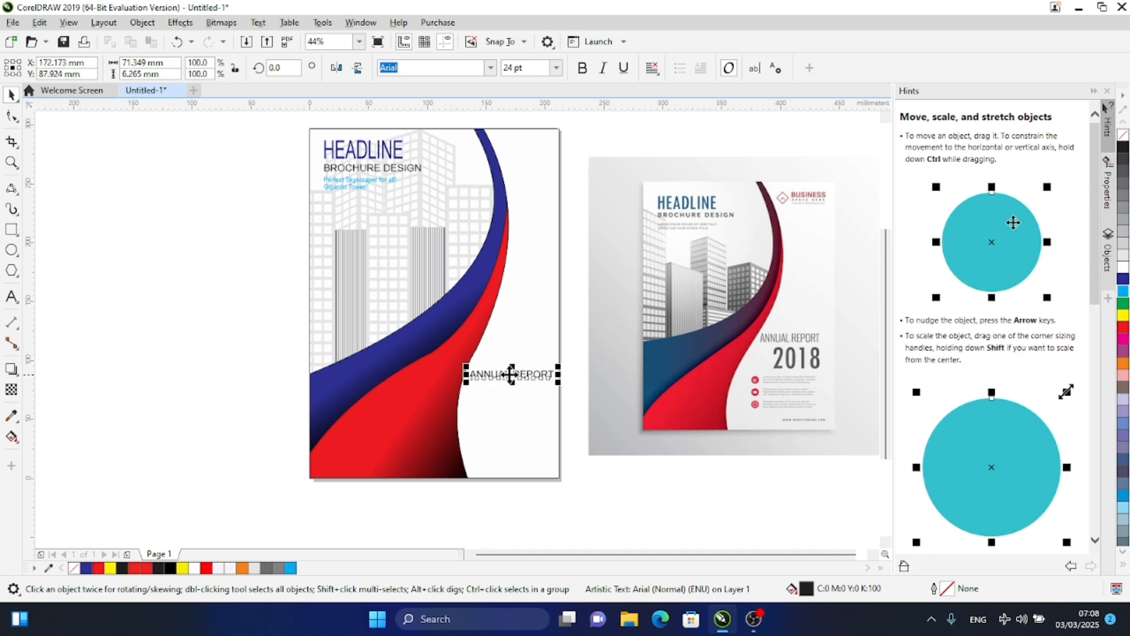
Add the artistic text "2018" in bold Arial and enlarge it to about 61 × 21 mm
{"action": "left_click", "coordinate": [13, 300]}
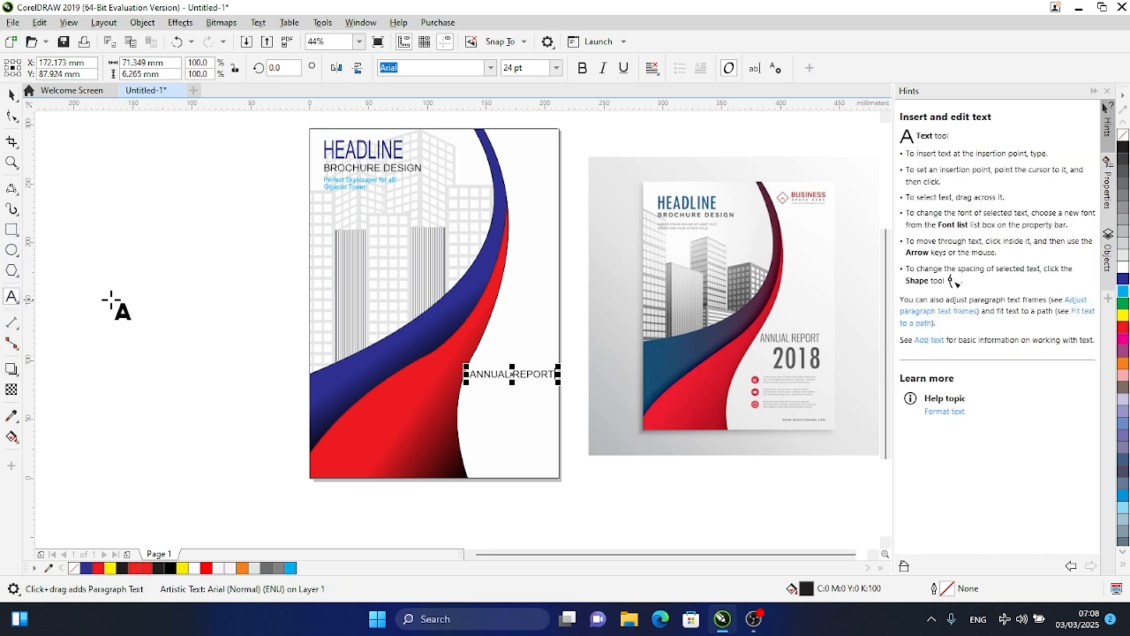
{"action": "left_click", "coordinate": [119, 299]}
{"action": "type", "text": "2018"}
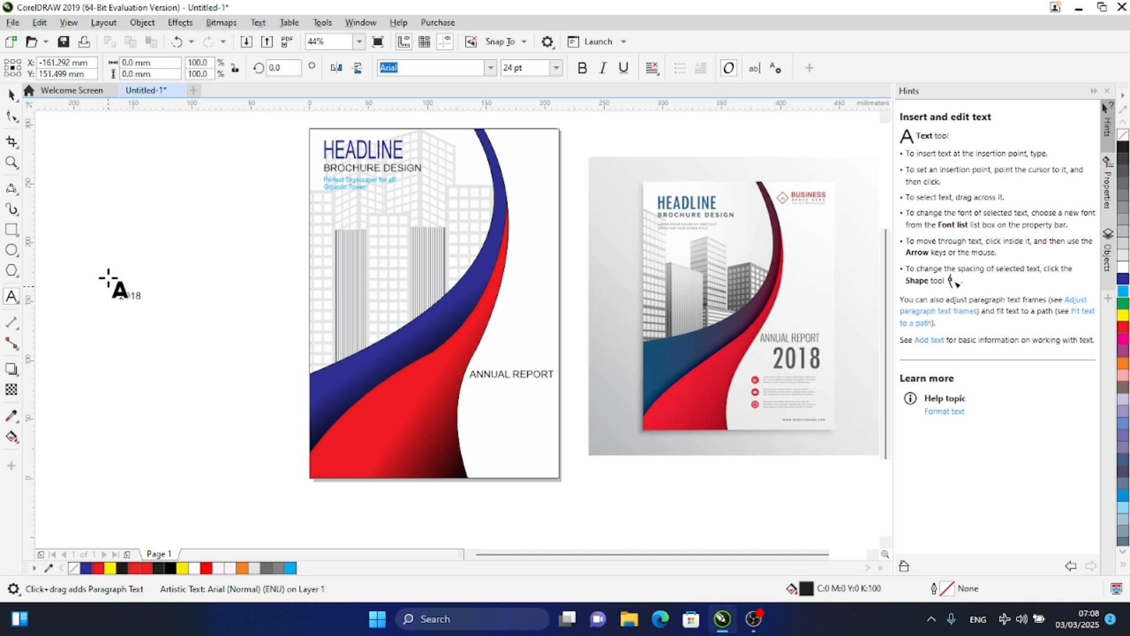
{"action": "key", "text": "Escape"}
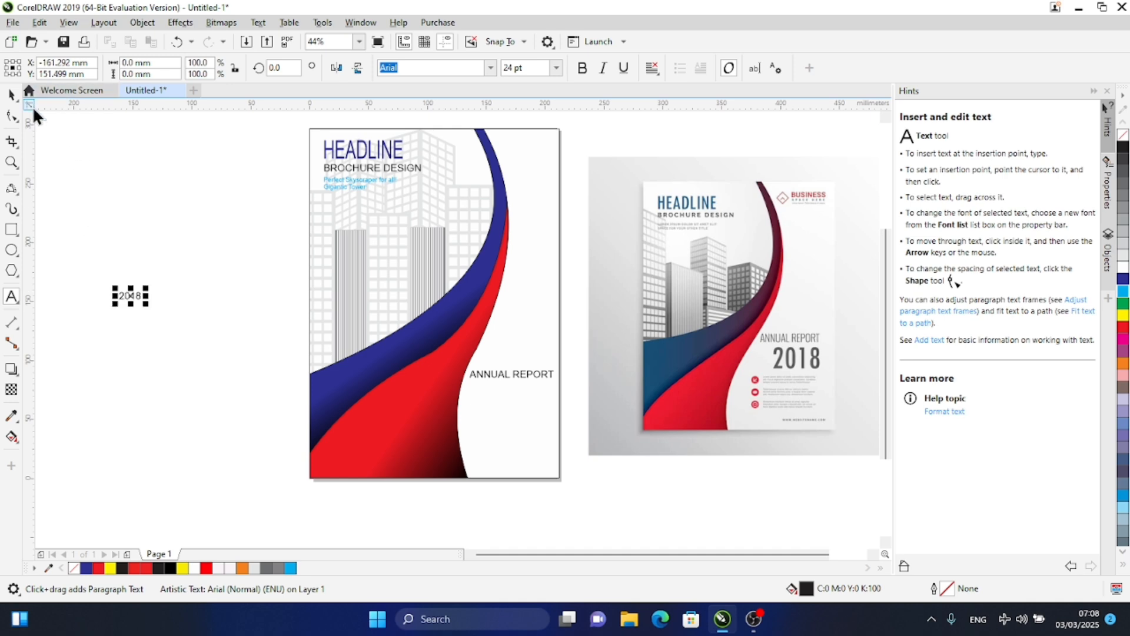
{"action": "left_click", "coordinate": [13, 94]}
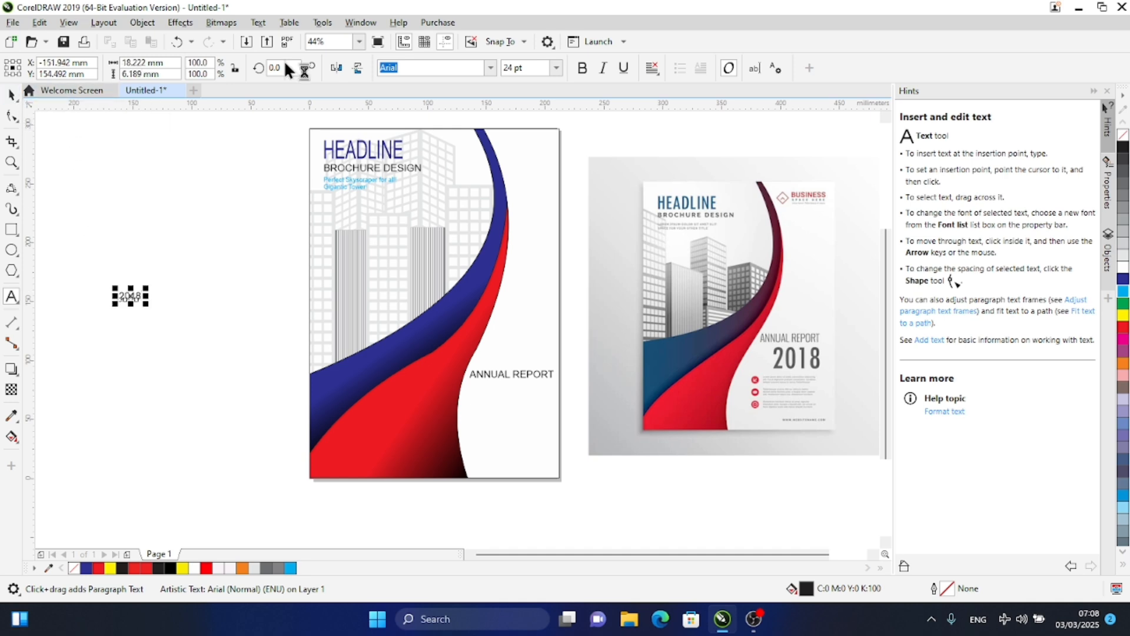
{"action": "left_click", "coordinate": [580, 69]}
{"action": "left_click_drag", "start_coordinate": [147, 307], "coordinate": [198, 383]}
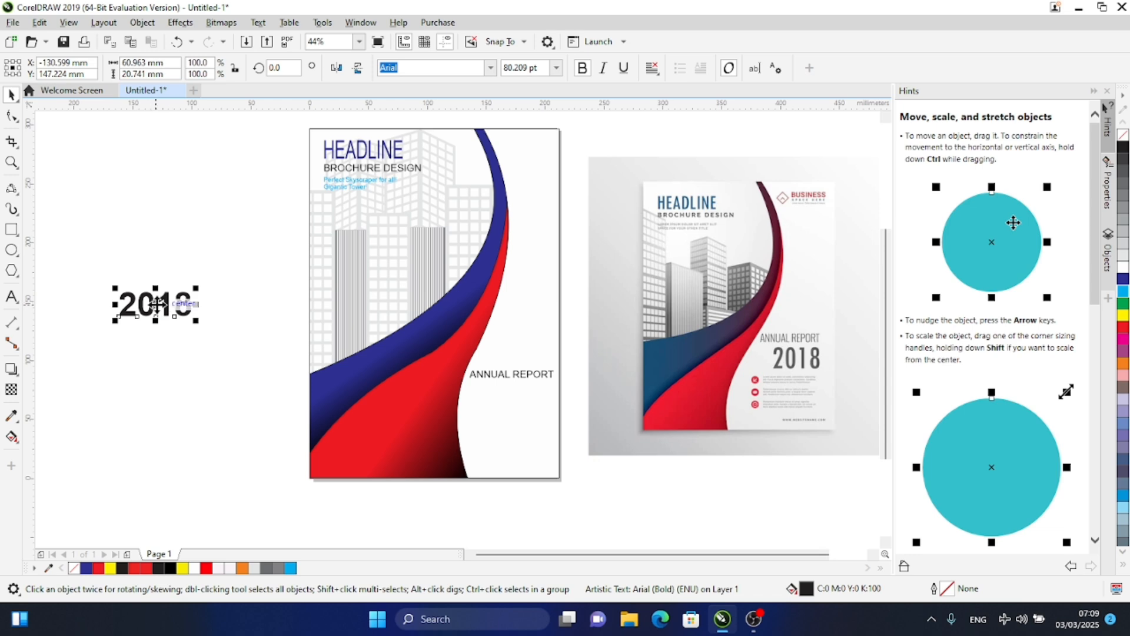
Place 2018 directly beneath ANNUAL REPORT and narrow ANNUAL REPORT to about 65 mm wide
{"action": "left_click_drag", "start_coordinate": [157, 312], "coordinate": [551, 374]}
{"action": "left_click", "coordinate": [541, 376]}
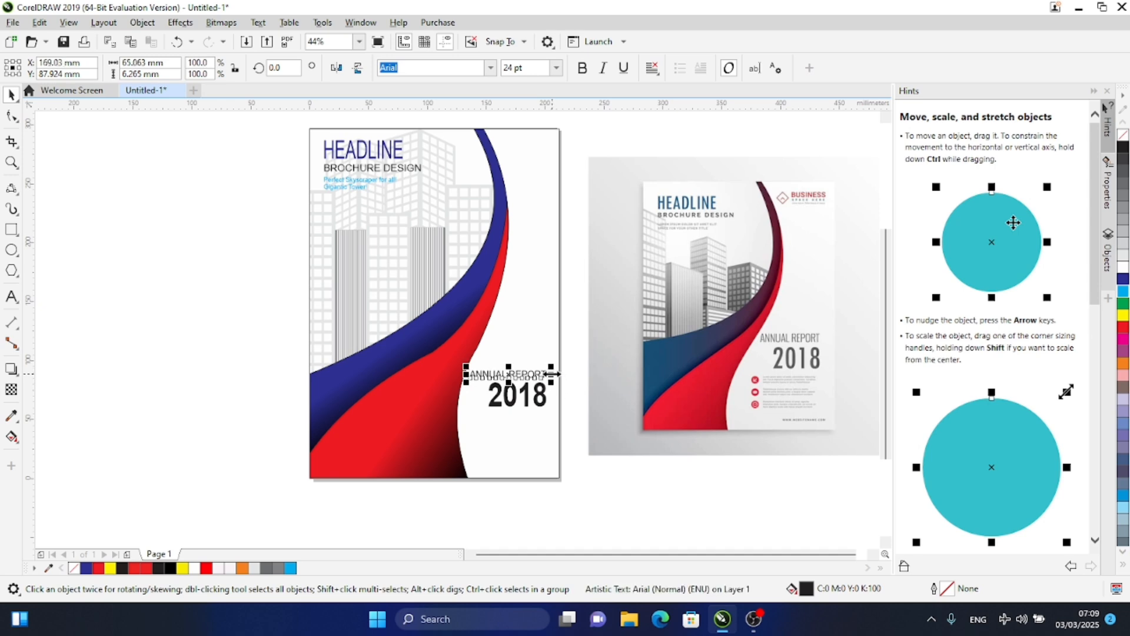
Draw a circle about 13 mm in diameter below 2018, beside the red curve, and fill it red (M100 Y100)
{"action": "left_click", "coordinate": [12, 250]}
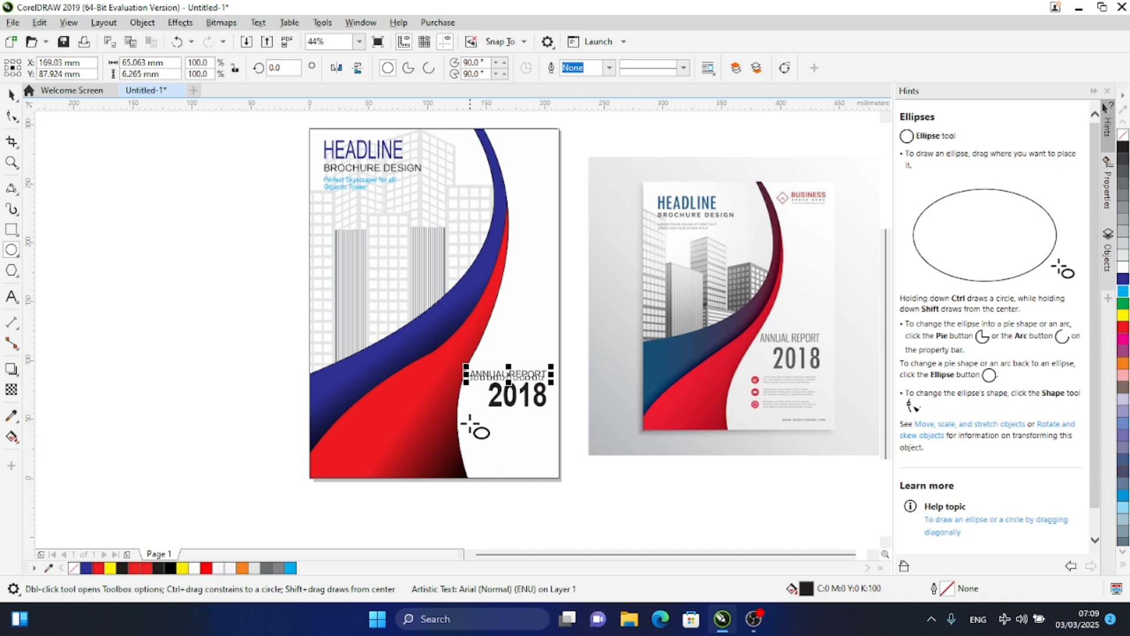
{"action": "left_click_drag", "start_coordinate": [470, 420], "coordinate": [484, 435]}
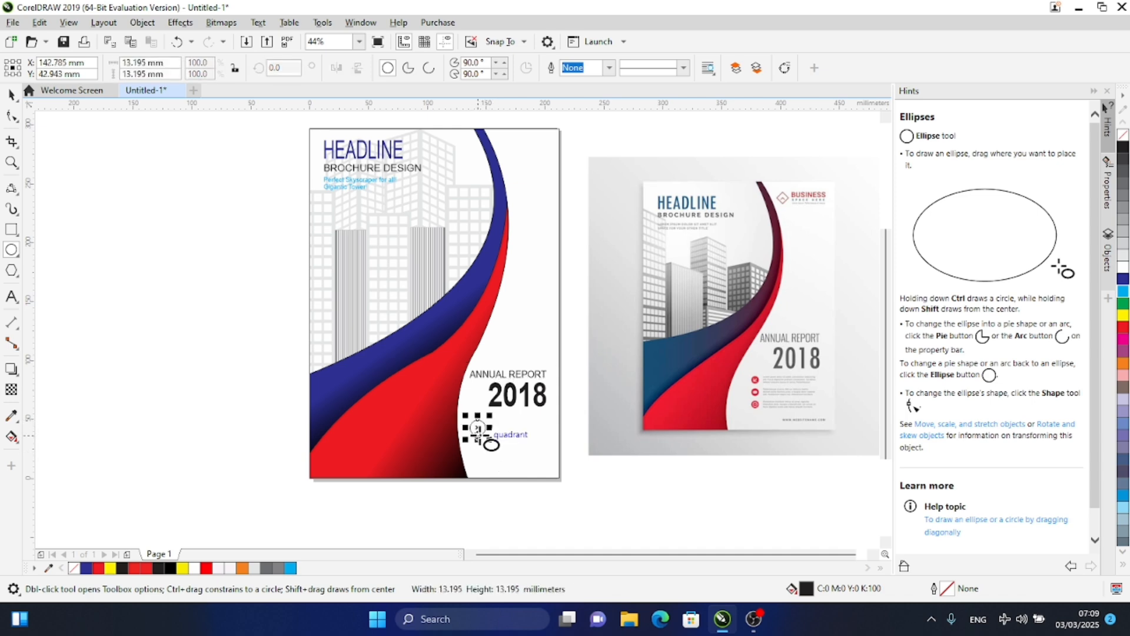
{"action": "left_click", "coordinate": [1123, 326]}
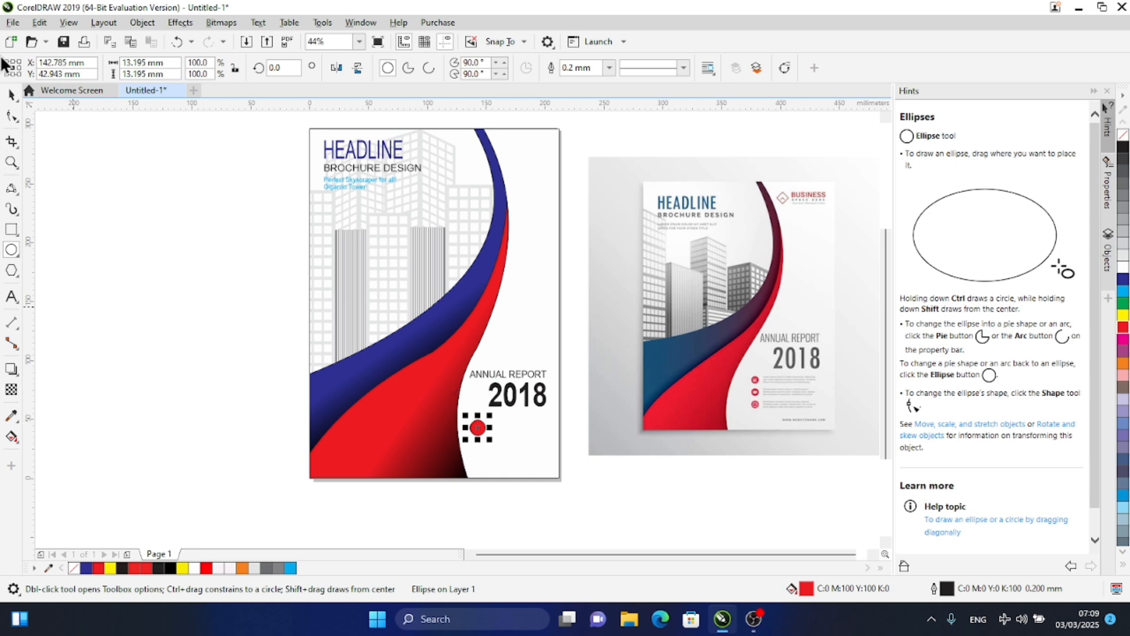
Place two evenly spaced copies of the red circle below it and nudge the copy slightly right to line up the column
{"action": "left_click", "coordinate": [11, 96]}
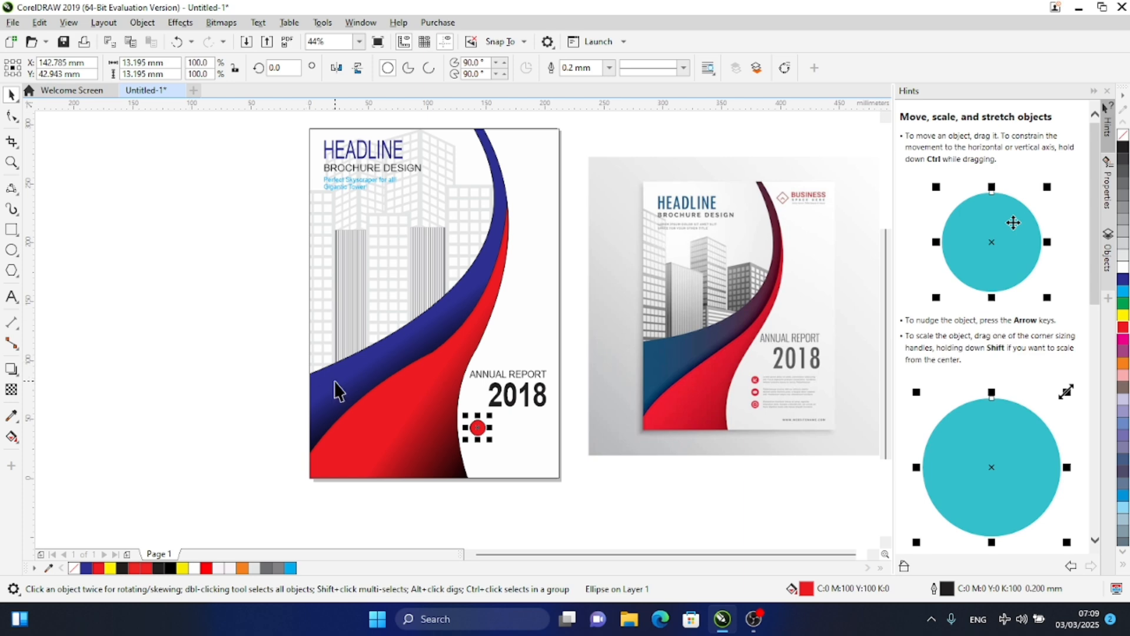
{"action": "mouse_move", "coordinate": [477, 427]}
{"action": "left_mouse_down"}
{"action": "mouse_move", "coordinate": [479, 469]}
{"action": "mouse_move", "coordinate": [477, 447]}
{"action": "left_mouse_up"}
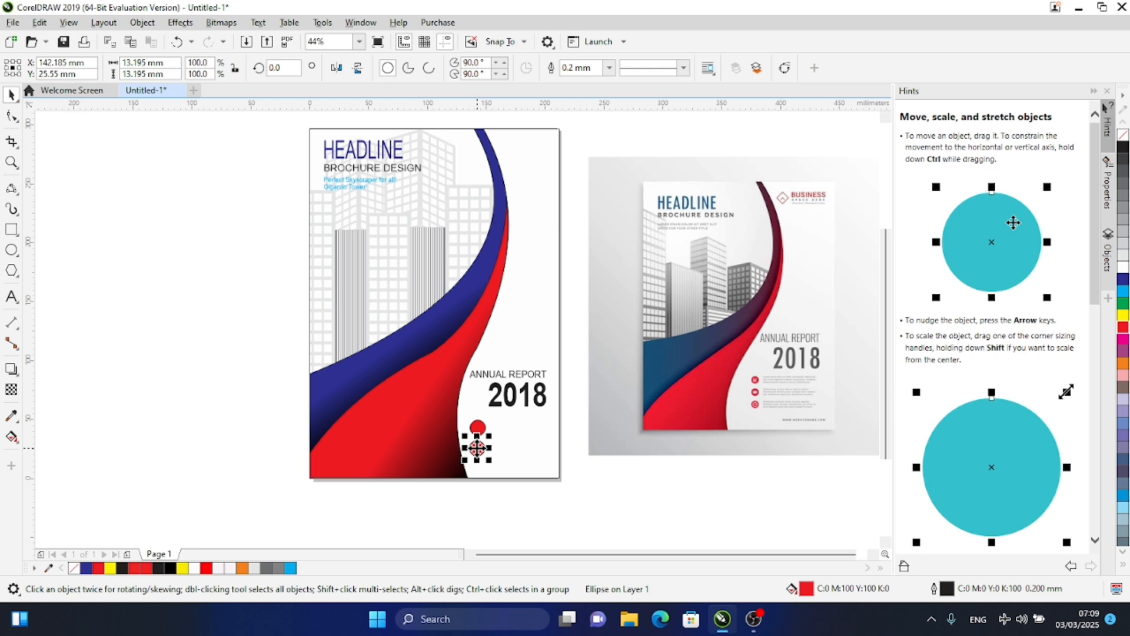
{"action": "key", "text": "ctrl+r"}
{"action": "left_click", "coordinate": [477, 445]}
{"action": "key", "text": "Right"}
{"action": "key", "text": "Right"}
{"action": "key", "text": "Right"}
{"action": "key", "text": "Right"}
{"action": "key", "text": "Right"}
Scale the three red circles together to about 9.7 × 34.8 mm and set their outline width to None
{"action": "left_click_drag", "start_coordinate": [499, 507], "coordinate": [456, 406]}
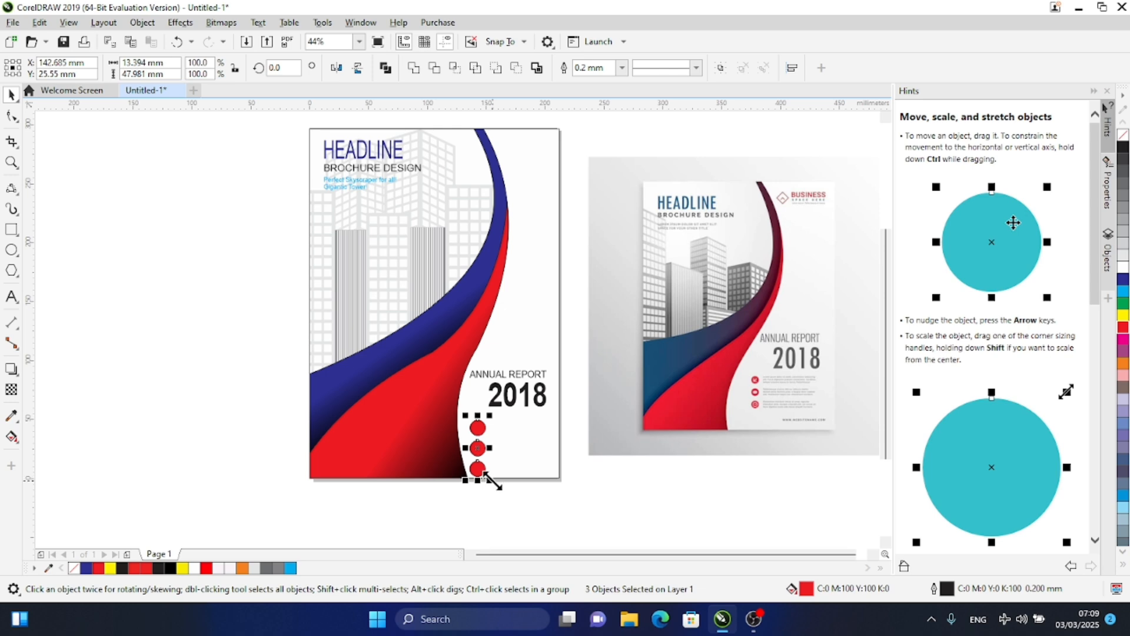
{"action": "left_click_drag", "start_coordinate": [490, 480], "coordinate": [486, 465]}
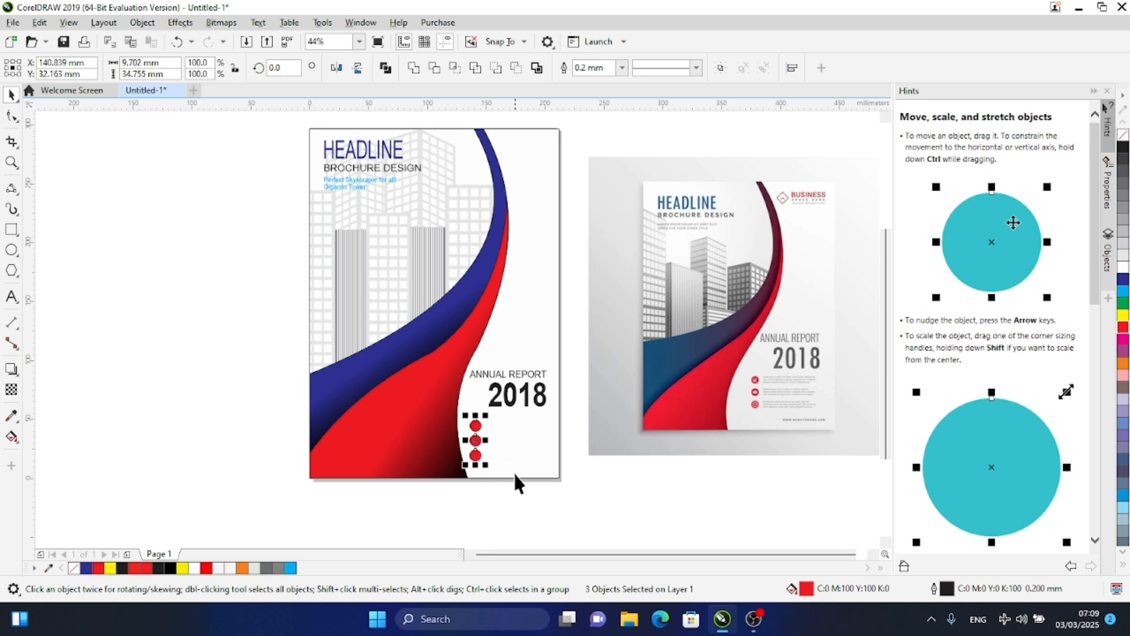
{"action": "double_click", "coordinate": [942, 588]}
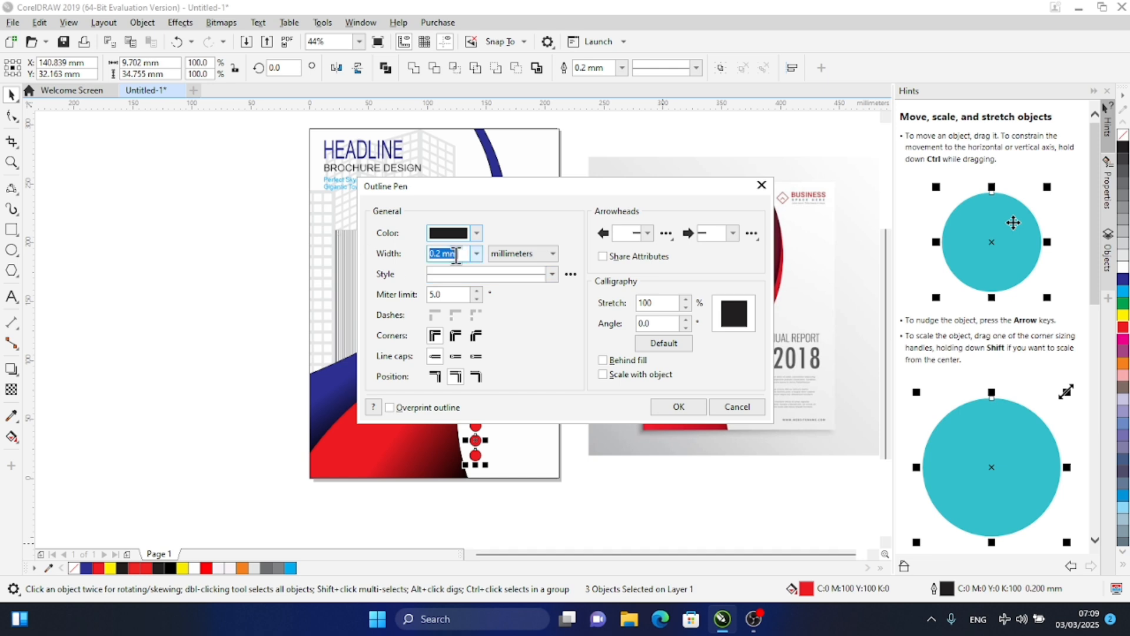
{"action": "left_click", "coordinate": [478, 254]}
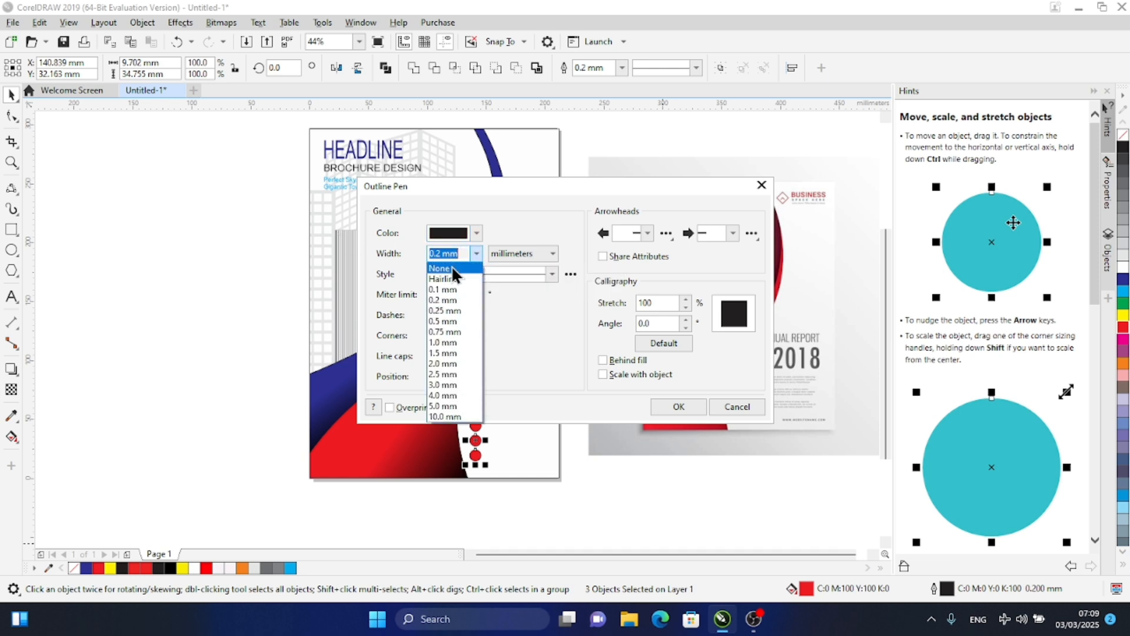
{"action": "left_click", "coordinate": [450, 264]}
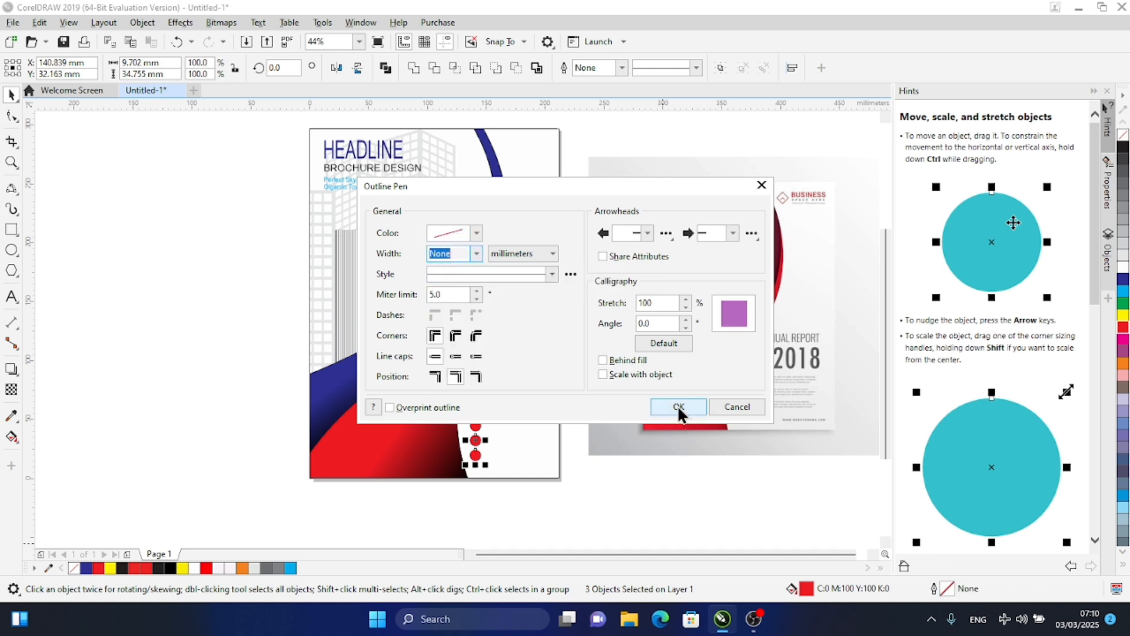
{"action": "left_click", "coordinate": [677, 405]}
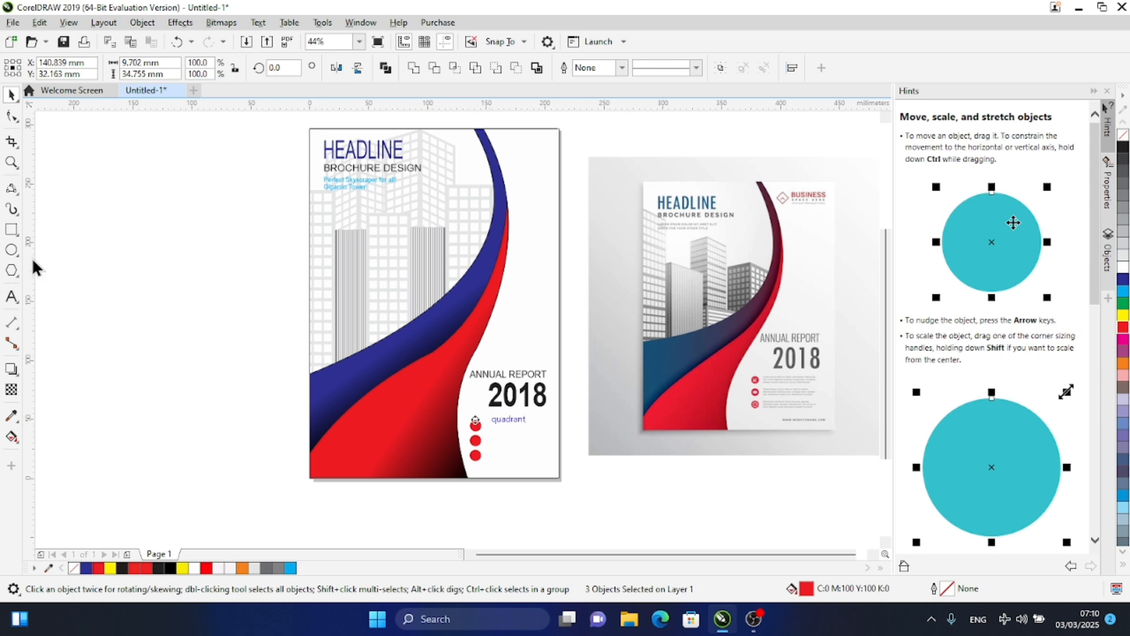
Place a copy of the two-line skyscraper text beside the top red circle at about 56 × 10 mm with a black fill
{"action": "left_click", "coordinate": [357, 181]}
{"action": "left_click_drag", "start_coordinate": [357, 181], "coordinate": [556, 436]}
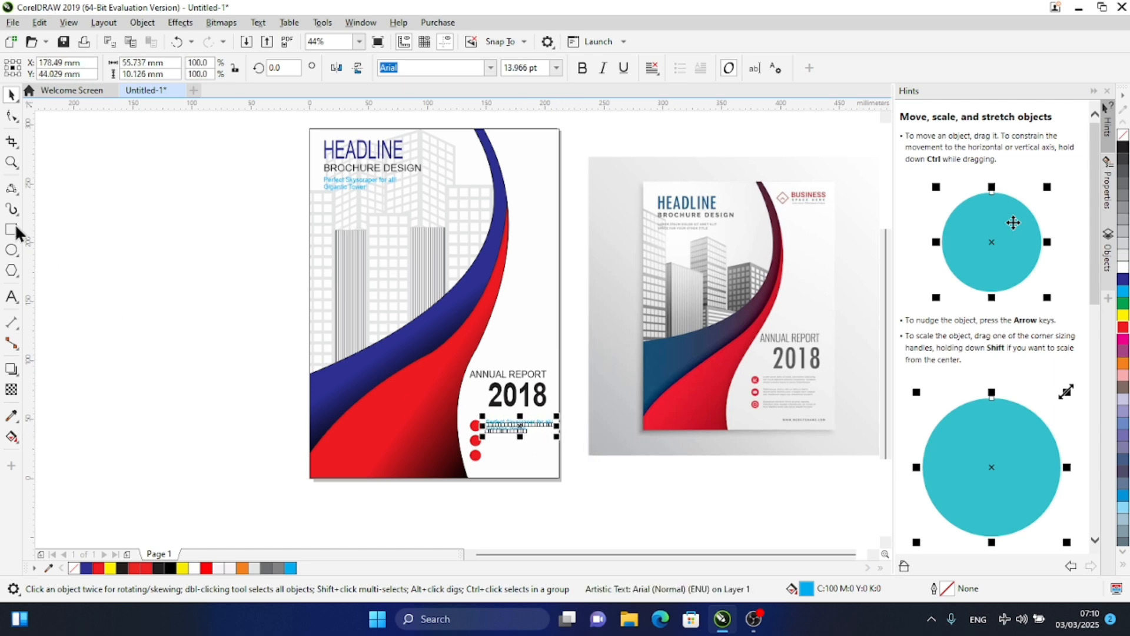
{"action": "left_click", "coordinate": [172, 568]}
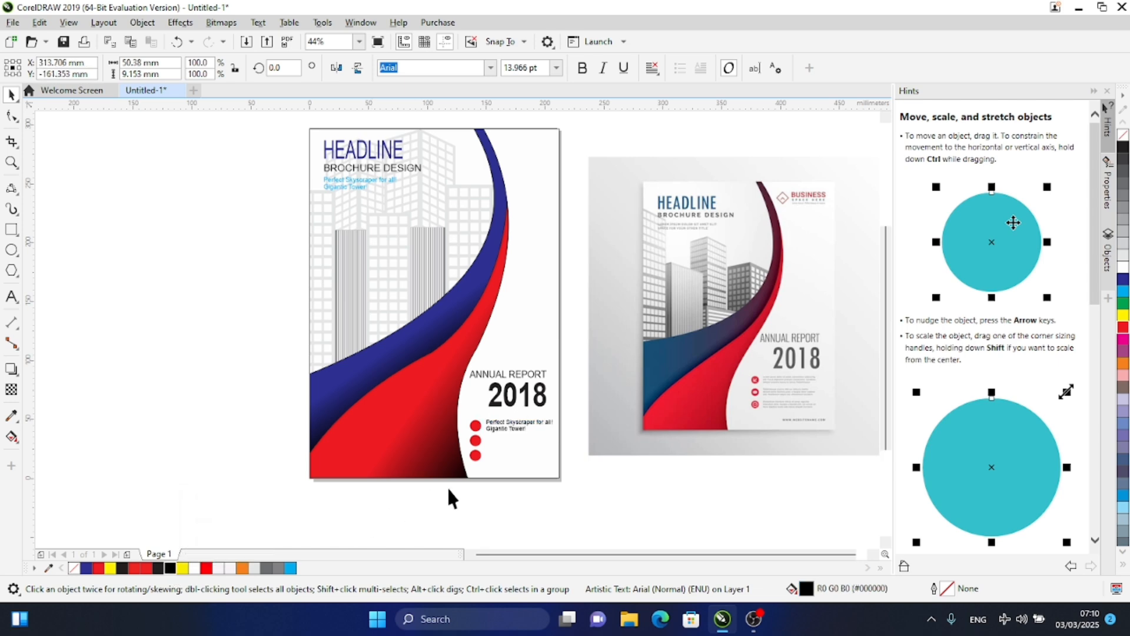
{"action": "key", "text": "ctrl+z"}
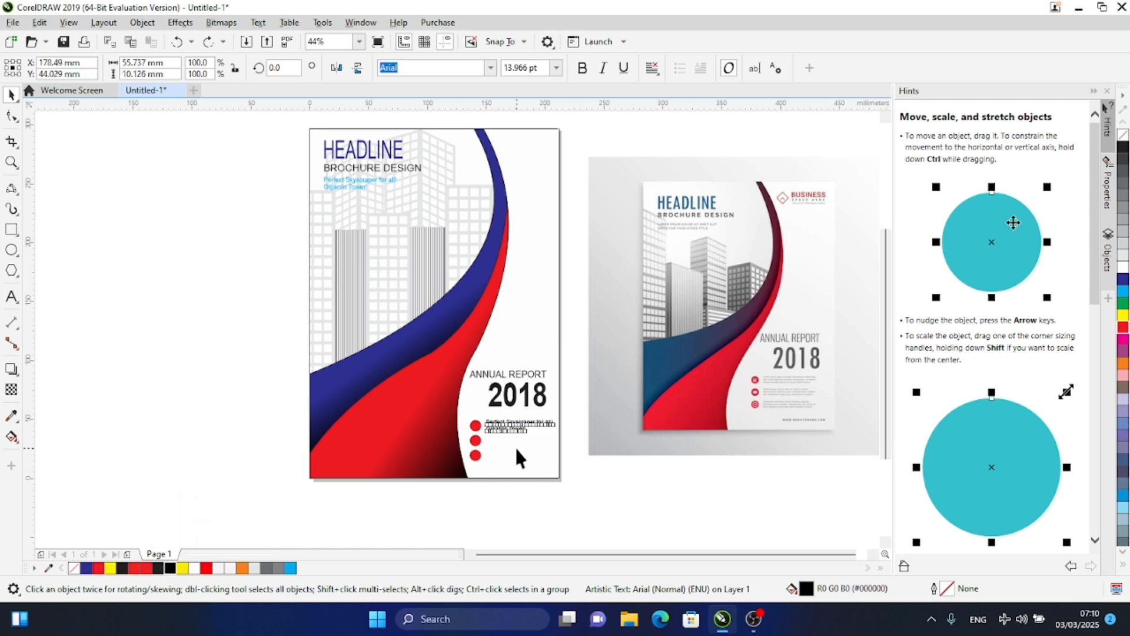
{"action": "left_click", "coordinate": [201, 347]}
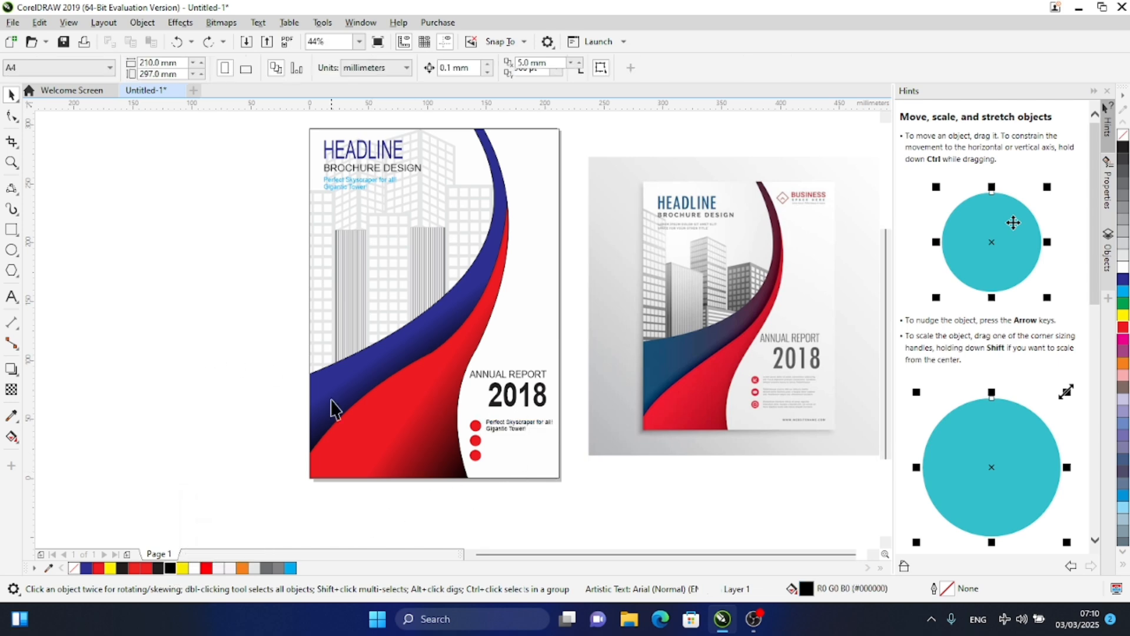
Duplicate the small black text twice downward so that a copy sits beside each of the other two red circles
{"action": "left_click", "coordinate": [507, 426]}
{"action": "mouse_move", "coordinate": [507, 427]}
{"action": "left_mouse_down"}
{"action": "mouse_move", "coordinate": [528, 460]}
{"action": "mouse_move", "coordinate": [520, 440]}
{"action": "left_mouse_up"}
{"action": "key", "text": "ctrl+r"}
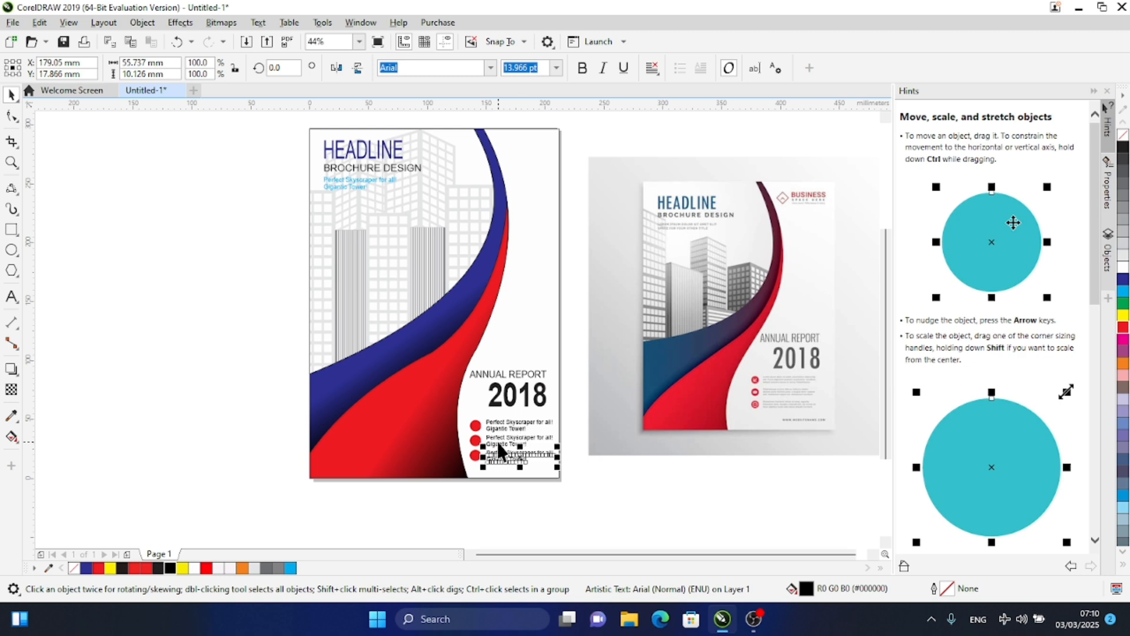
{"action": "left_click", "coordinate": [184, 415]}
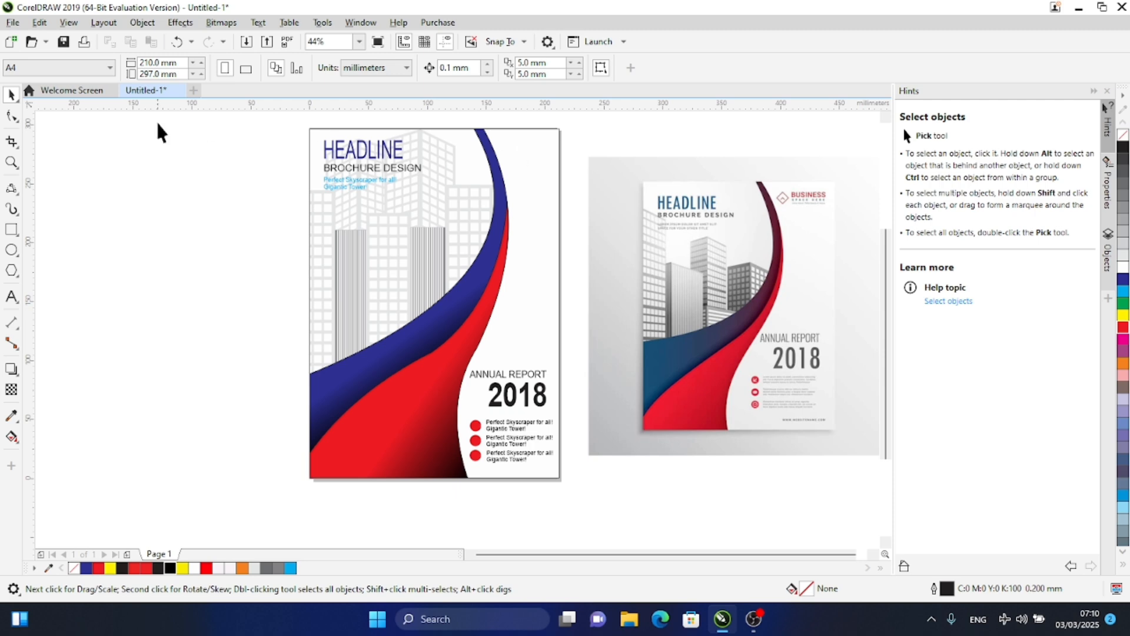
Draw a square of about 28 mm in the empty area left of the page and rotate it about 45° into a diamond
{"action": "left_click", "coordinate": [11, 229]}
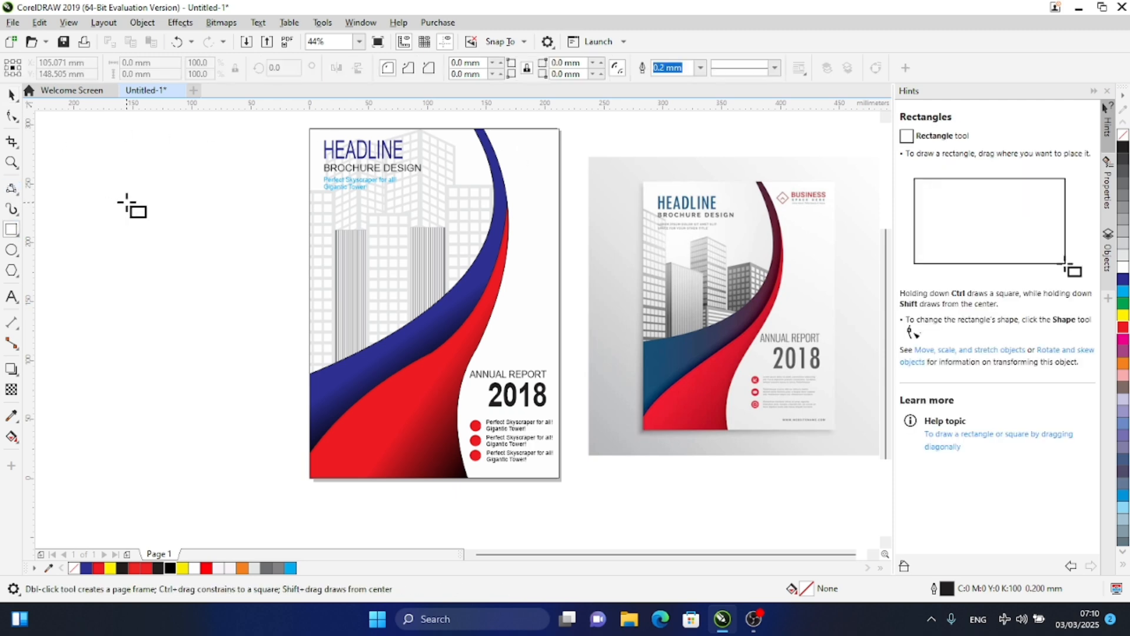
{"action": "mouse_move", "coordinate": [125, 200]}
{"action": "left_mouse_down"}
{"action": "mouse_move", "coordinate": [155, 228]}
{"action": "mouse_move", "coordinate": [157, 198]}
{"action": "mouse_move", "coordinate": [179, 216]}
{"action": "left_mouse_up"}
{"action": "left_click", "coordinate": [138, 214]}
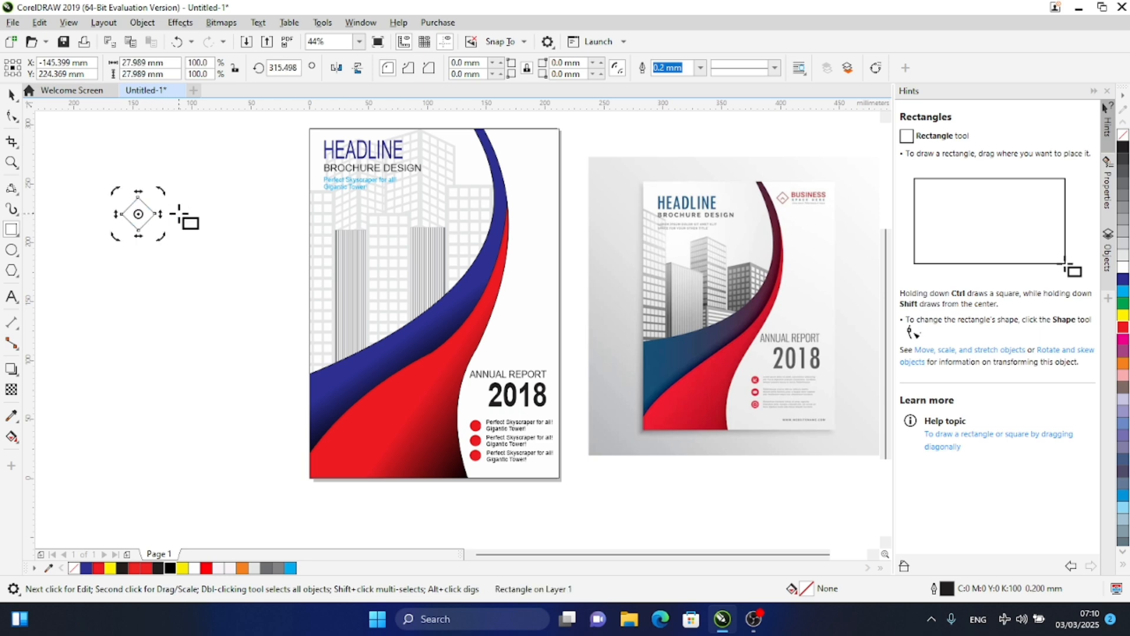
Undo the square's freehand rotation and set its rotation angle to exactly 45°
{"action": "key", "text": "ctrl+z"}
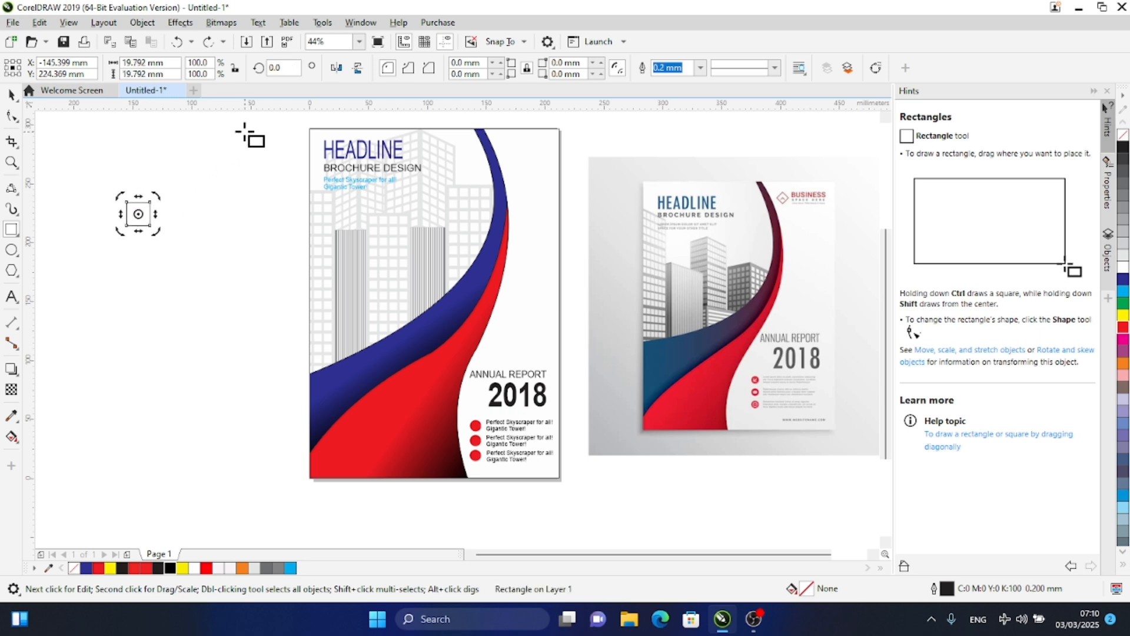
{"action": "left_click", "coordinate": [284, 66]}
{"action": "type", "text": "90"}
{"action": "key", "text": "Return"}
{"action": "left_click", "coordinate": [283, 67]}
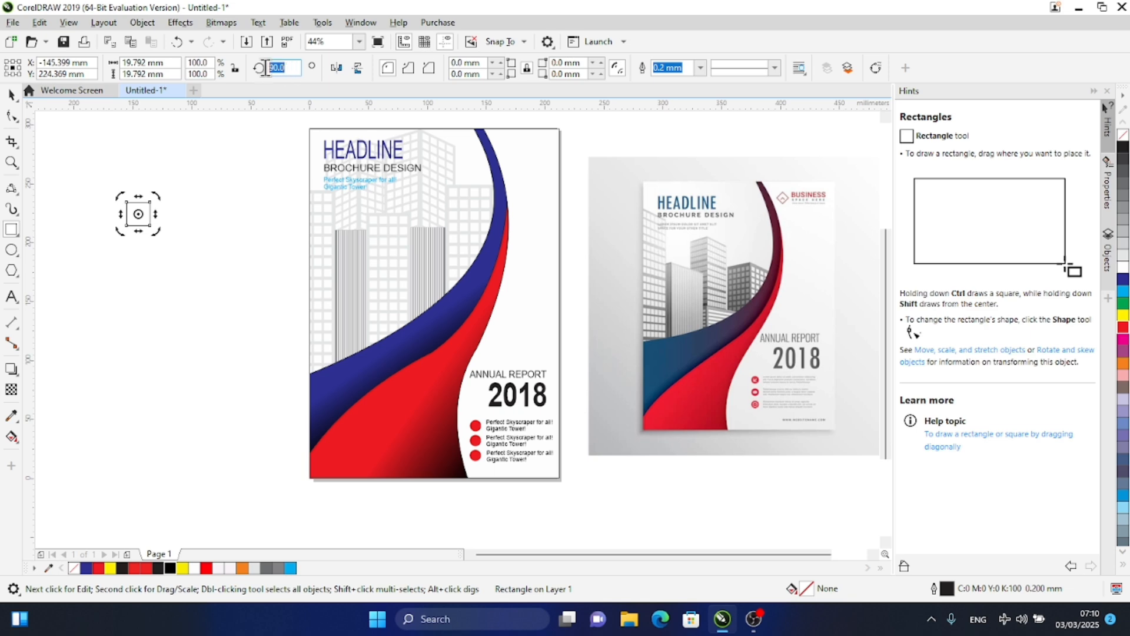
{"action": "type", "text": "45"}
{"action": "key", "text": "Return"}
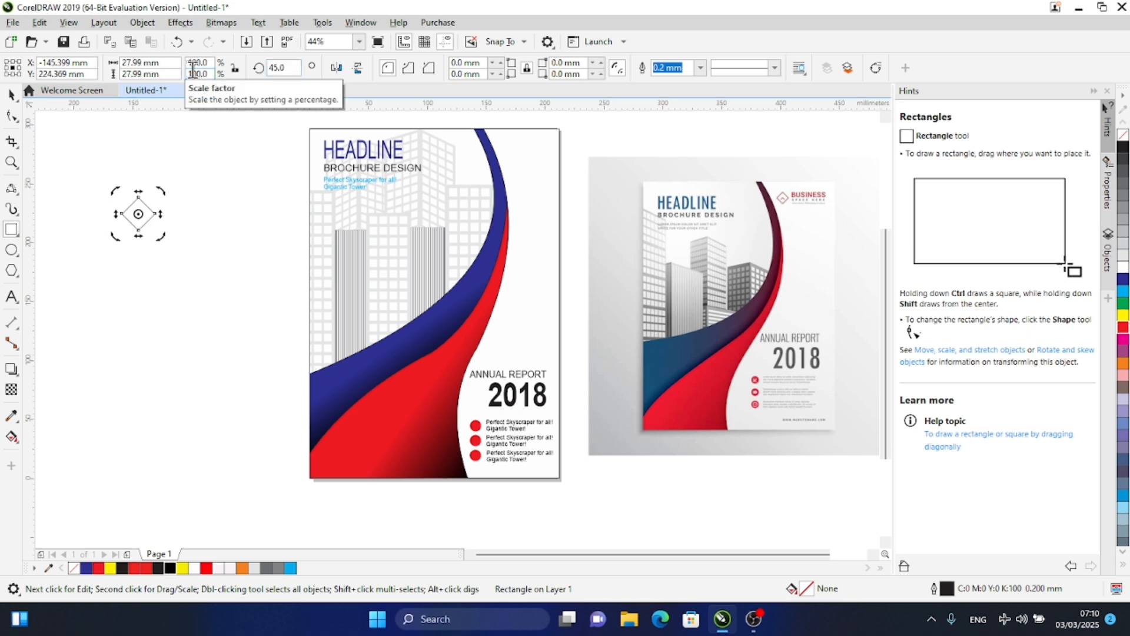
Scale the diamond to 50% and place it beside the upper end of the blue curve on the page
{"action": "left_click", "coordinate": [11, 94]}
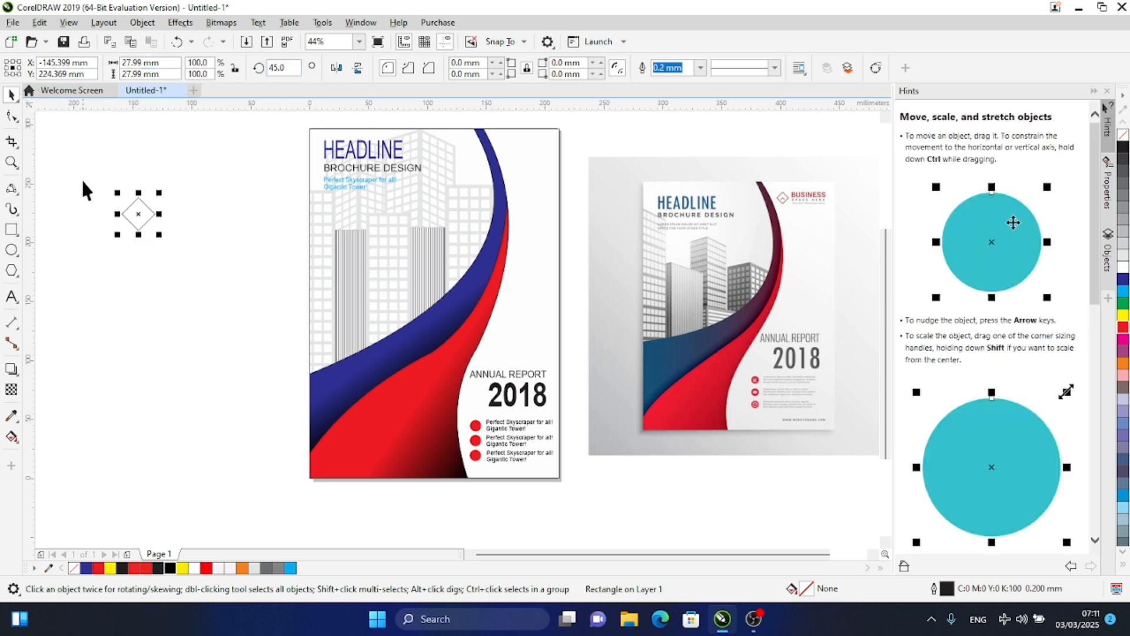
{"action": "left_click_drag", "start_coordinate": [135, 210], "coordinate": [519, 140]}
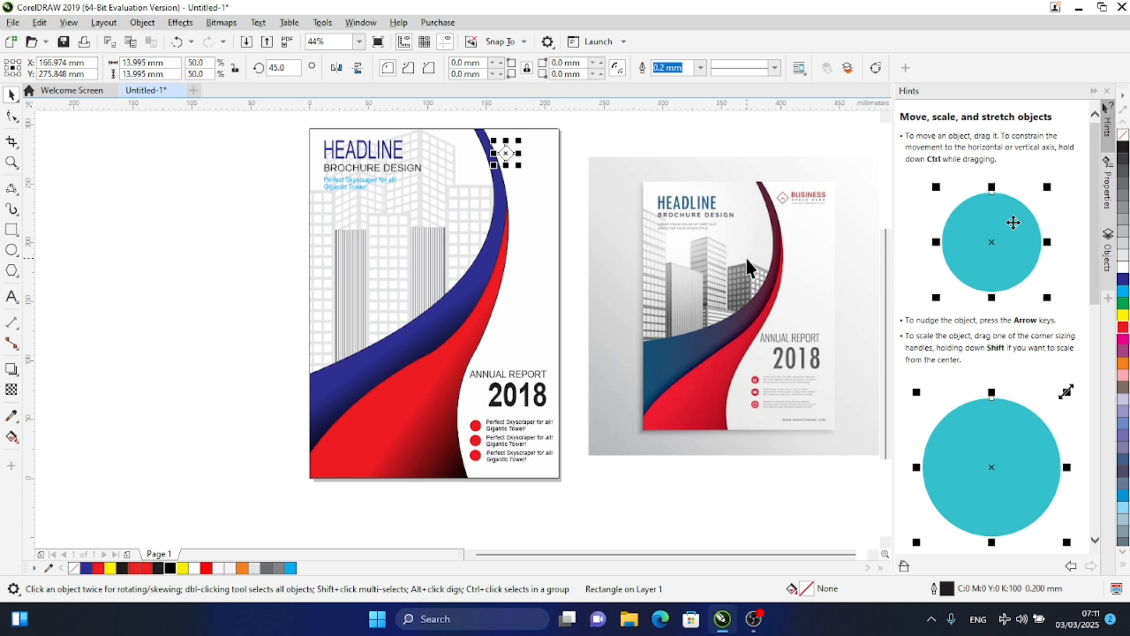
Set the diamond's outline color to red, C0 M100 Y100 K0
{"action": "double_click", "coordinate": [948, 588]}
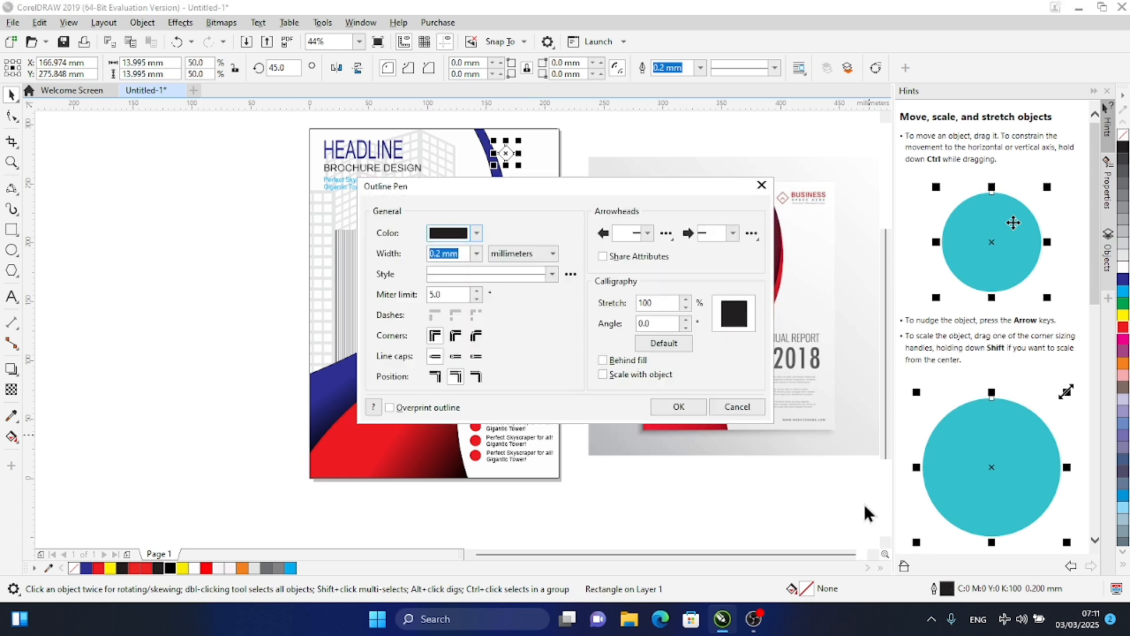
{"action": "left_click", "coordinate": [475, 235]}
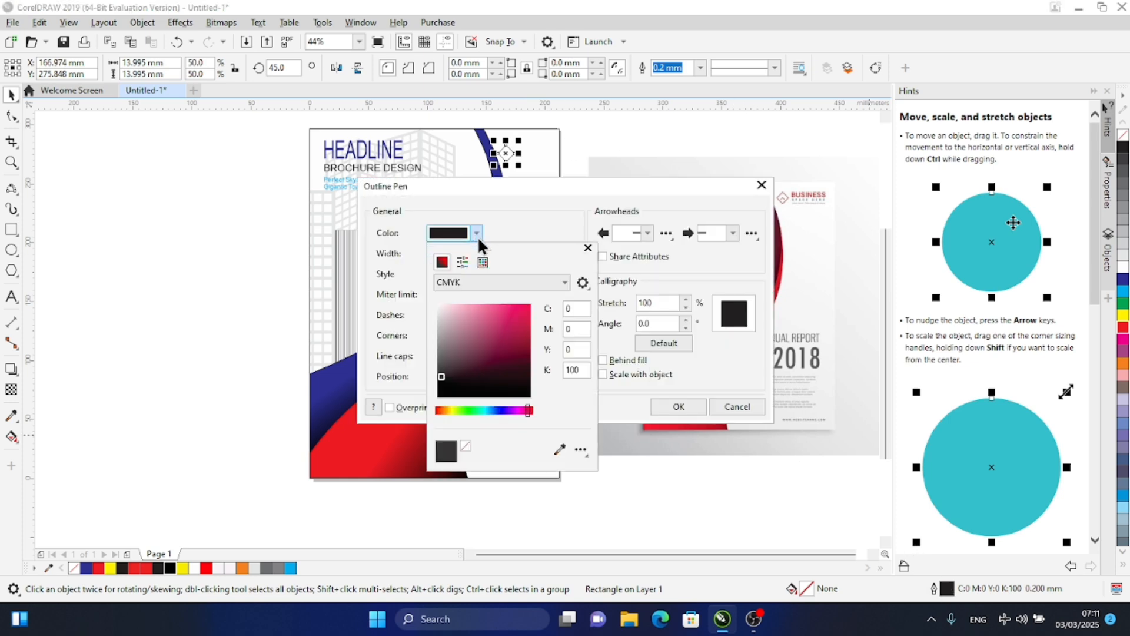
{"action": "left_click", "coordinate": [527, 323]}
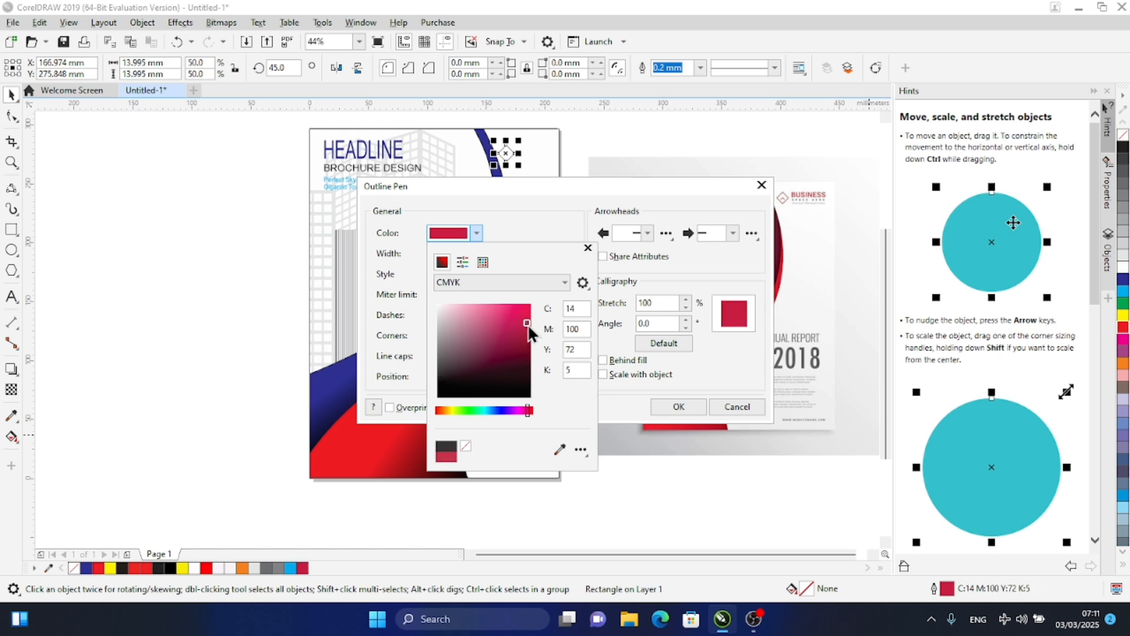
{"action": "left_click", "coordinate": [532, 304]}
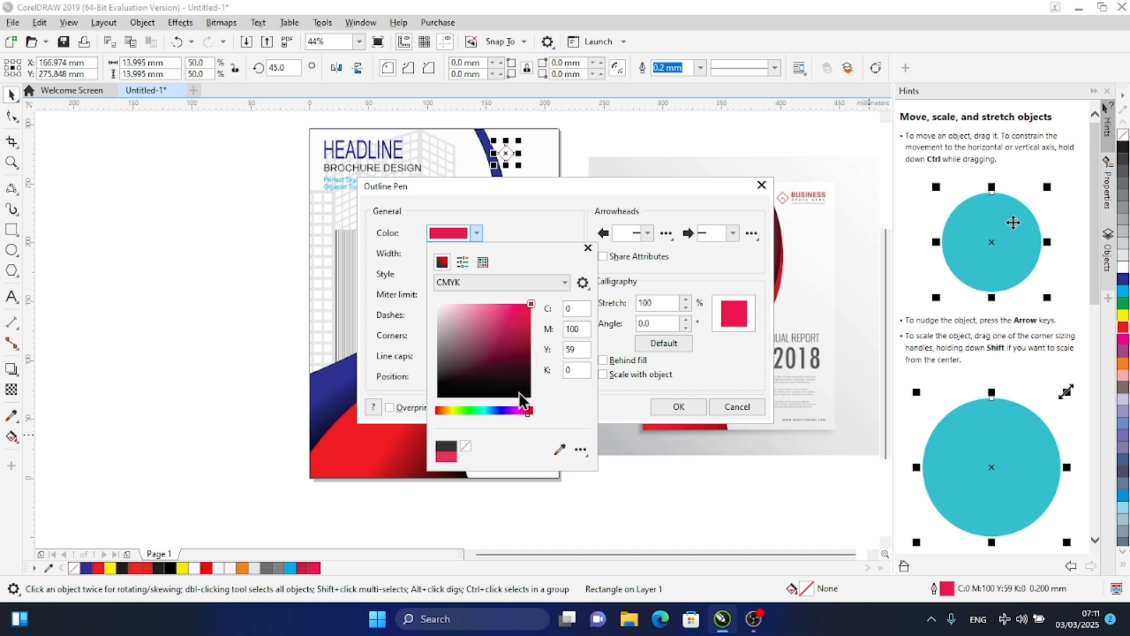
{"action": "left_click", "coordinate": [534, 410]}
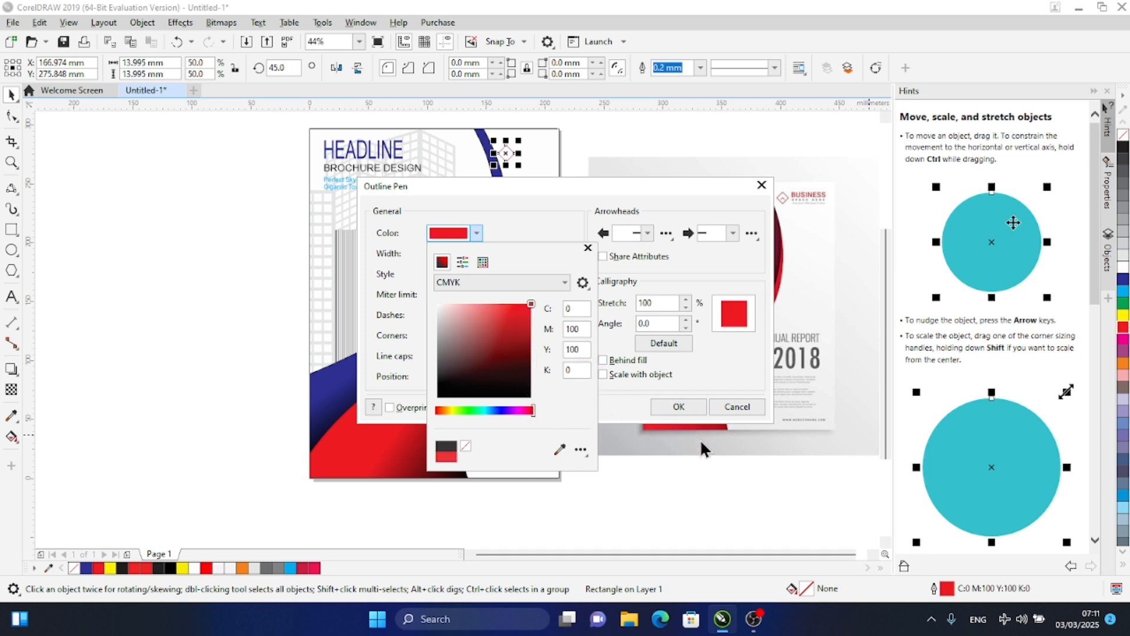
{"action": "left_click", "coordinate": [684, 405]}
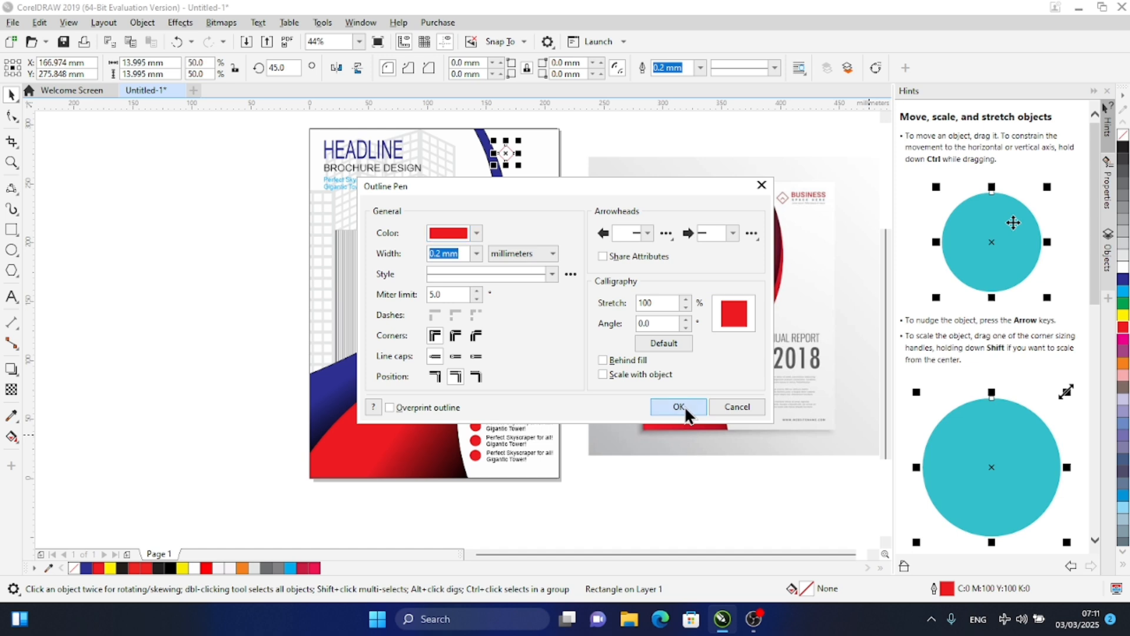
{"action": "left_click", "coordinate": [684, 405]}
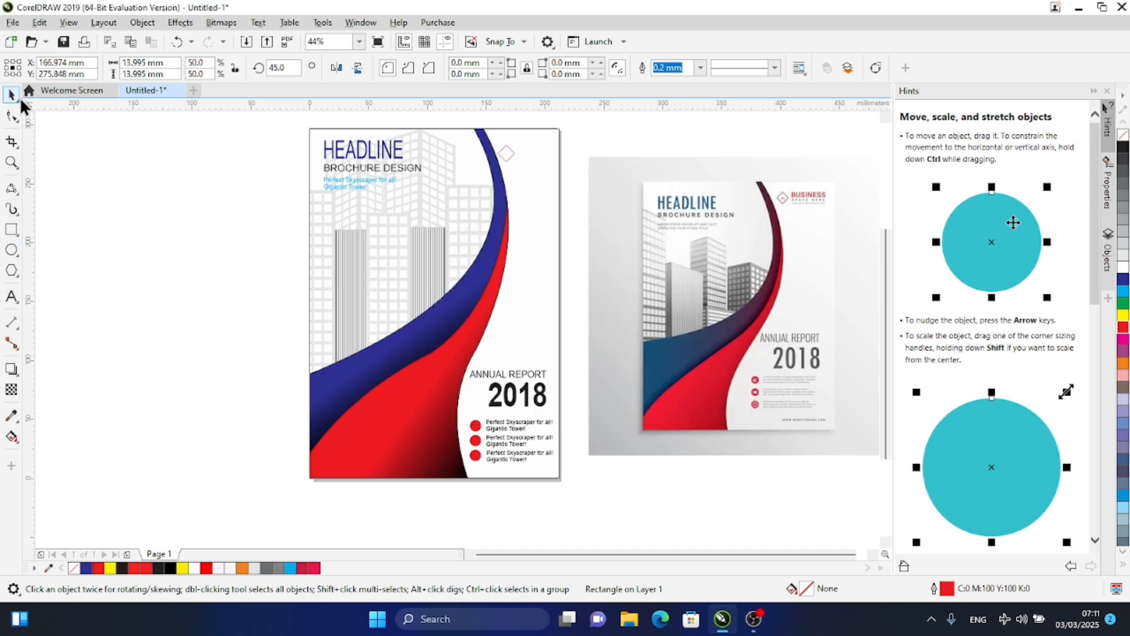
Draw a two-segment freehand chevron about 7 × 3.5 mm with its peak upward and center it inside the diamond
{"action": "left_click", "coordinate": [12, 163]}
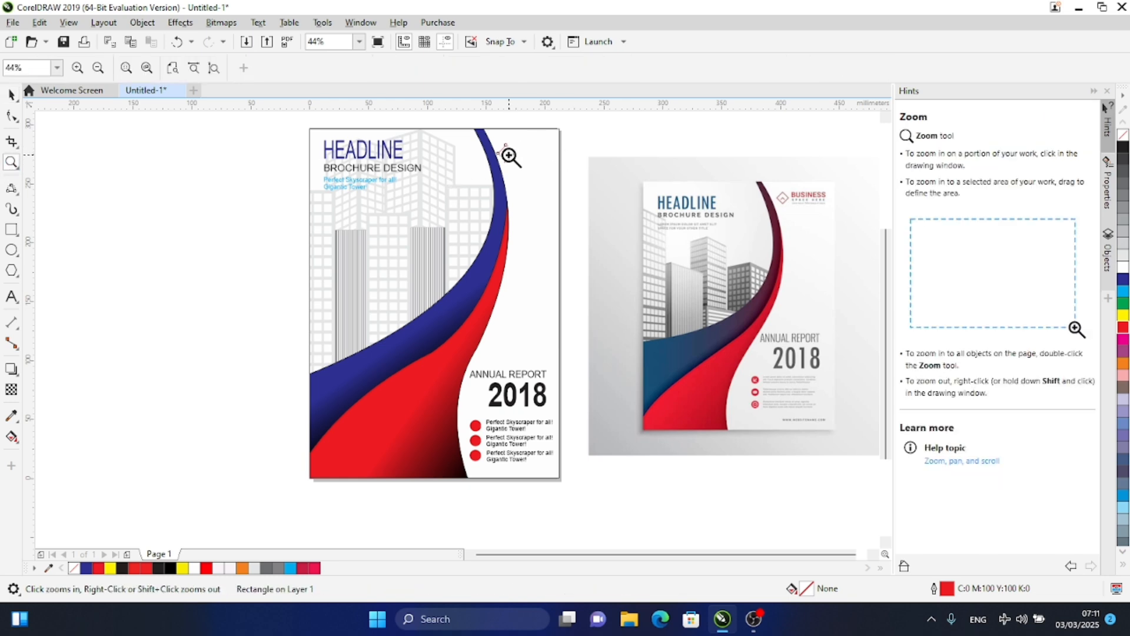
{"action": "left_click", "coordinate": [510, 158]}
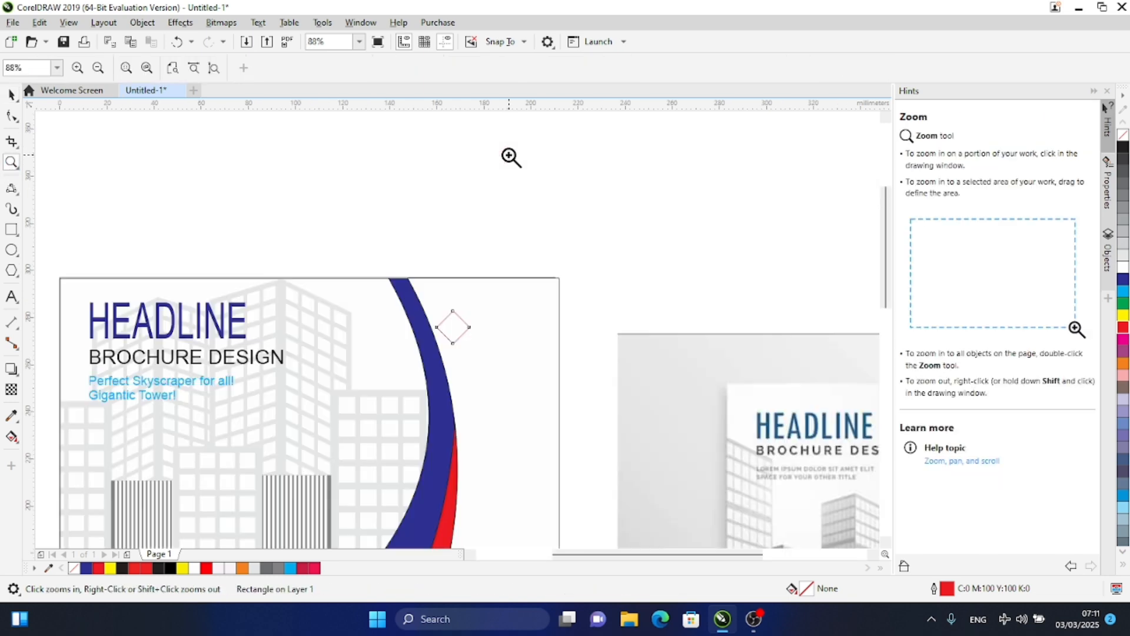
{"action": "left_click", "coordinate": [17, 192]}
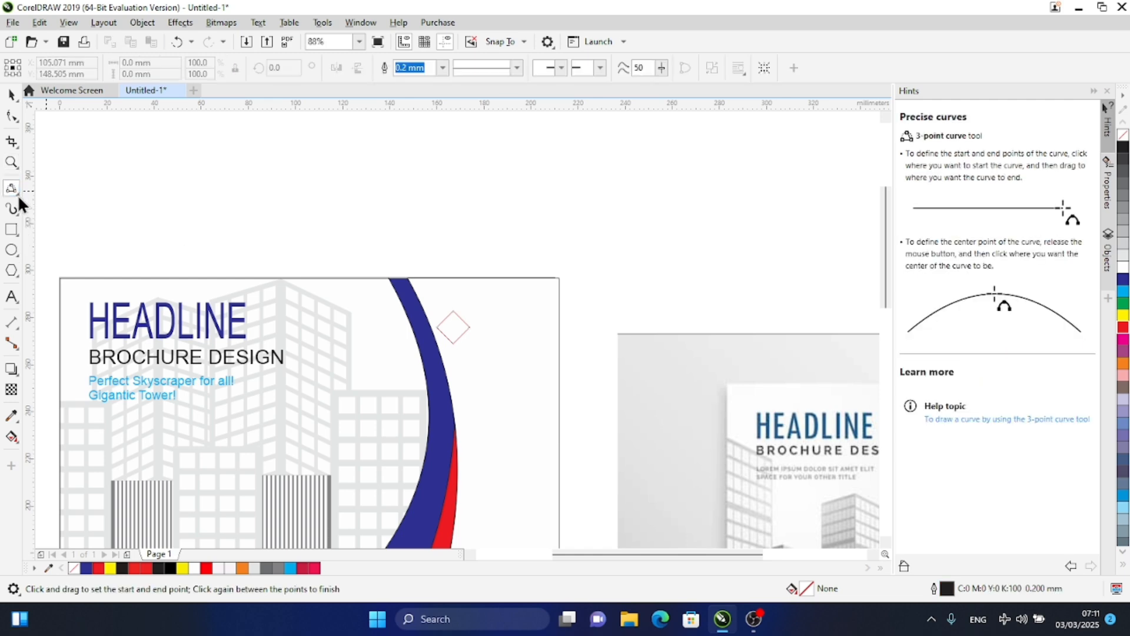
{"action": "left_click", "coordinate": [18, 194]}
{"action": "left_click", "coordinate": [53, 189]}
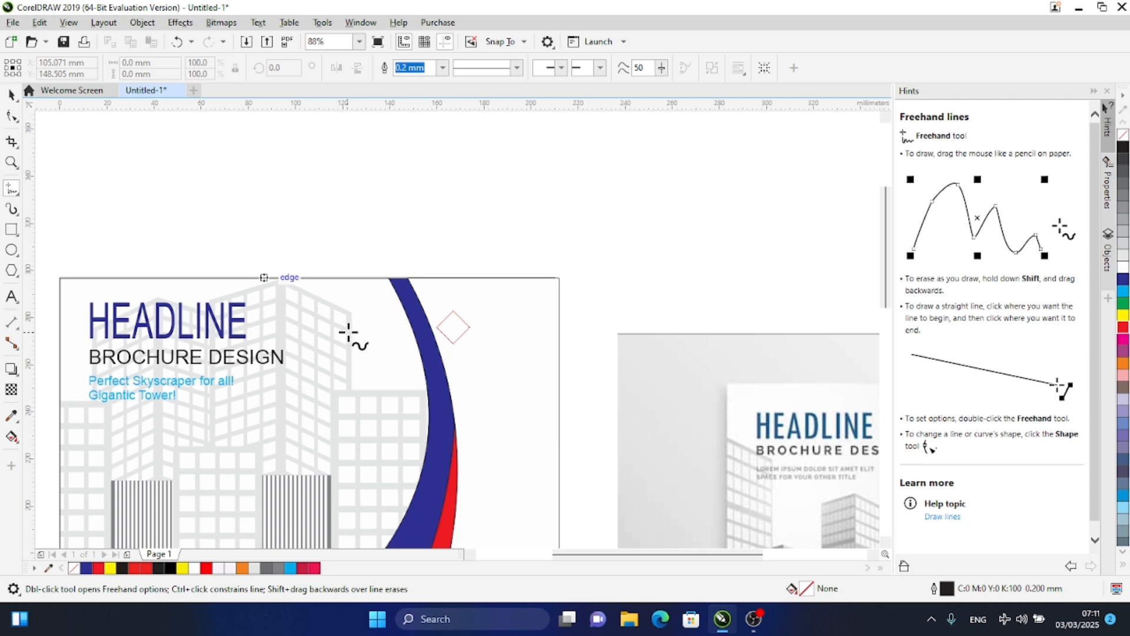
{"action": "left_click", "coordinate": [452, 326]}
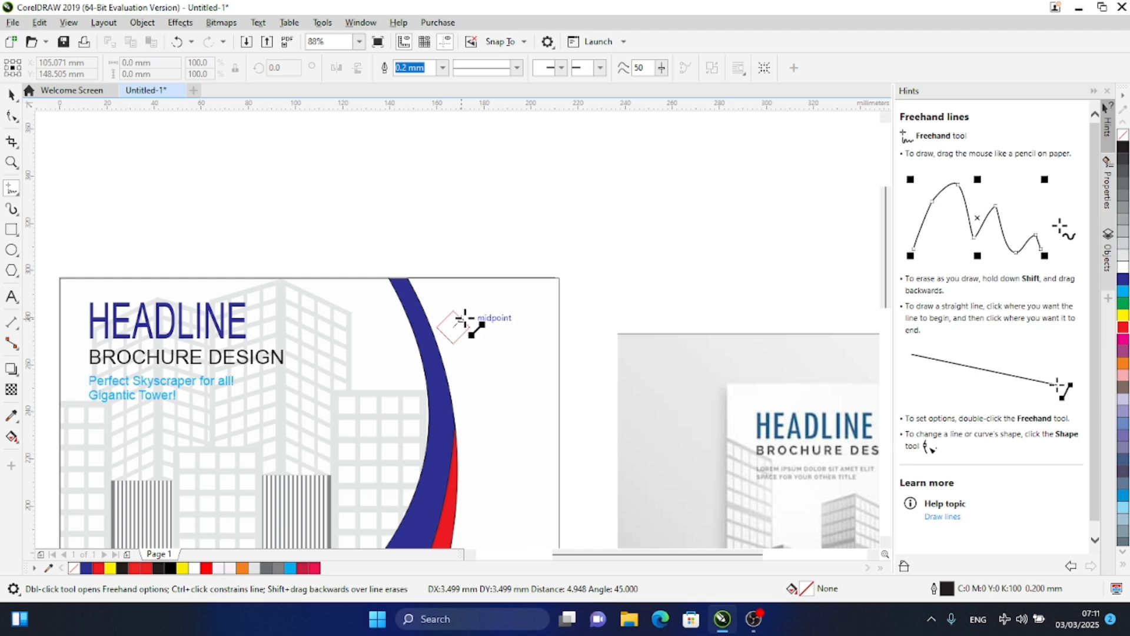
{"action": "left_click", "coordinate": [465, 318]}
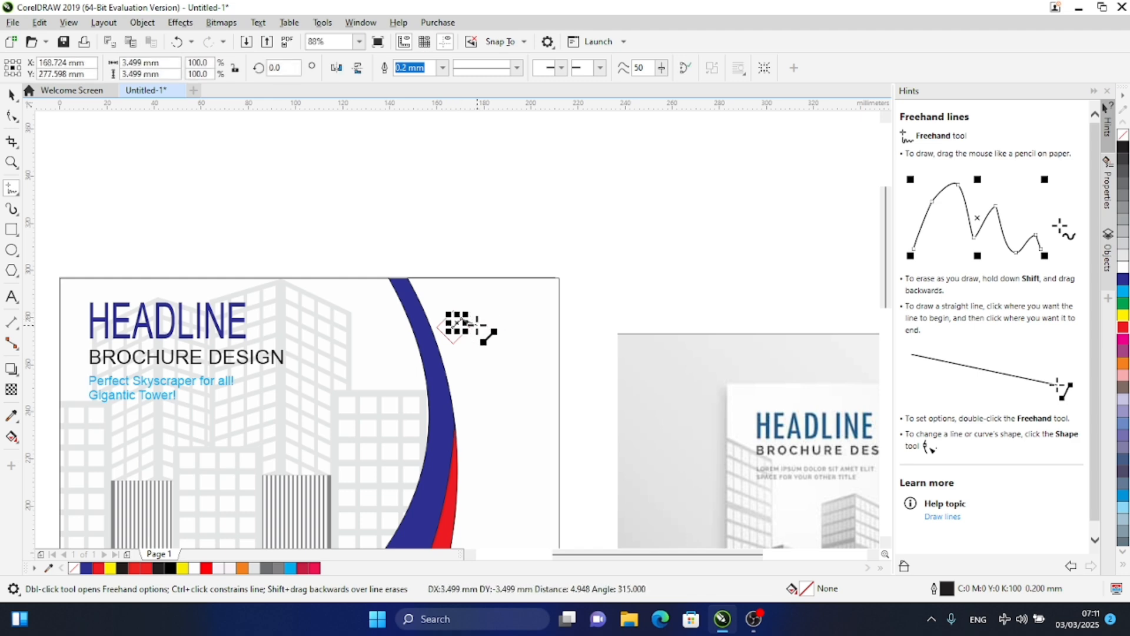
{"action": "left_click", "coordinate": [475, 326]}
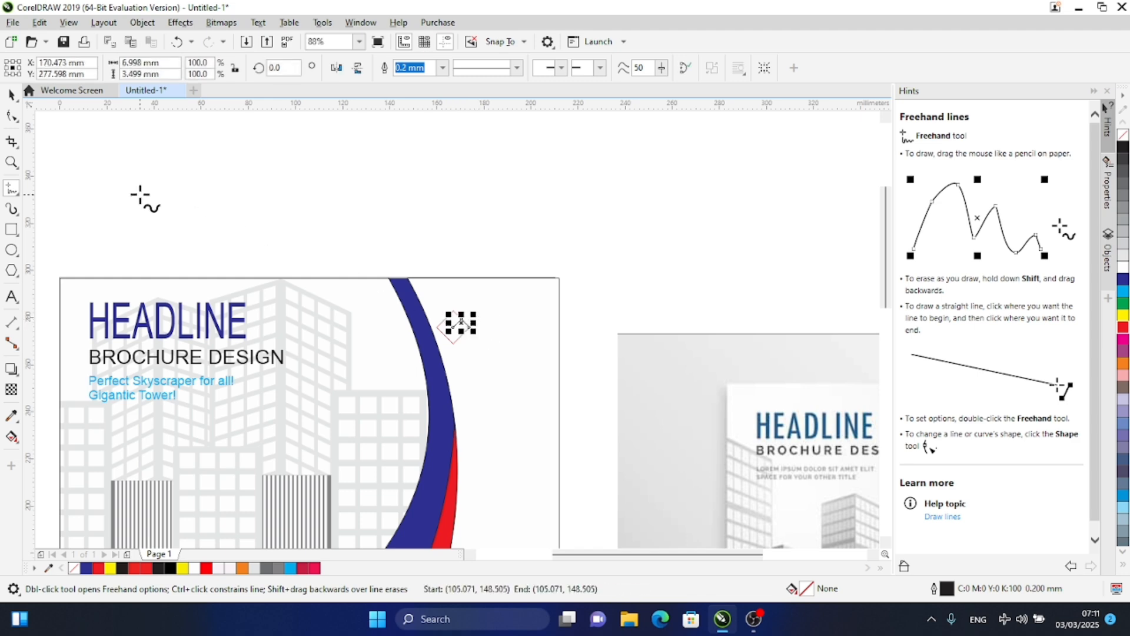
{"action": "left_click", "coordinate": [13, 97]}
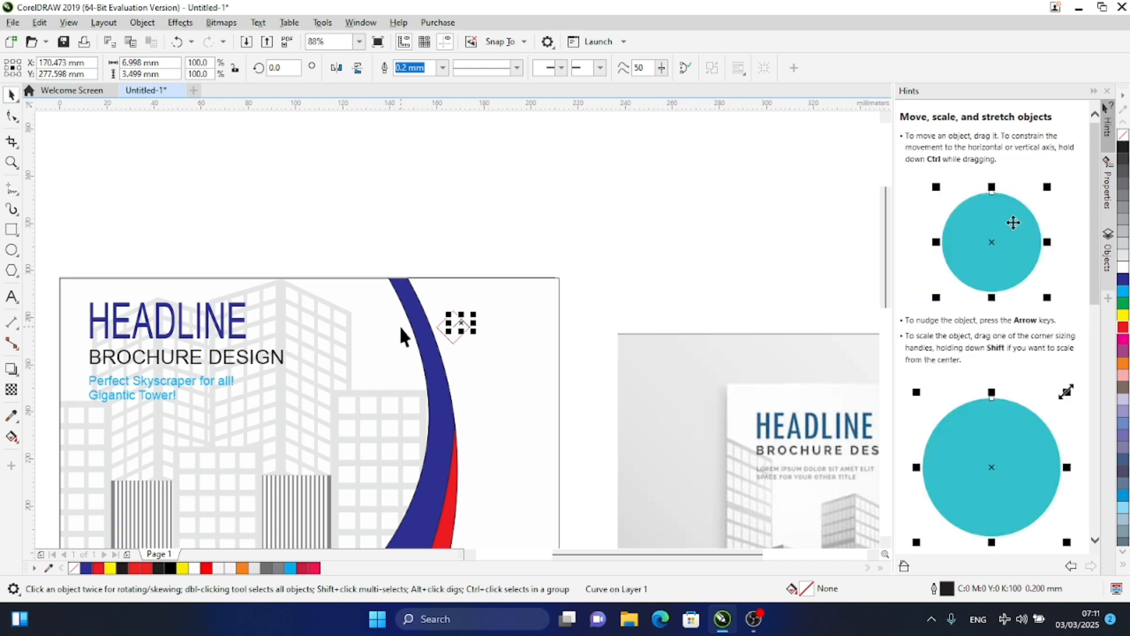
{"action": "left_click_drag", "start_coordinate": [461, 328], "coordinate": [452, 332]}
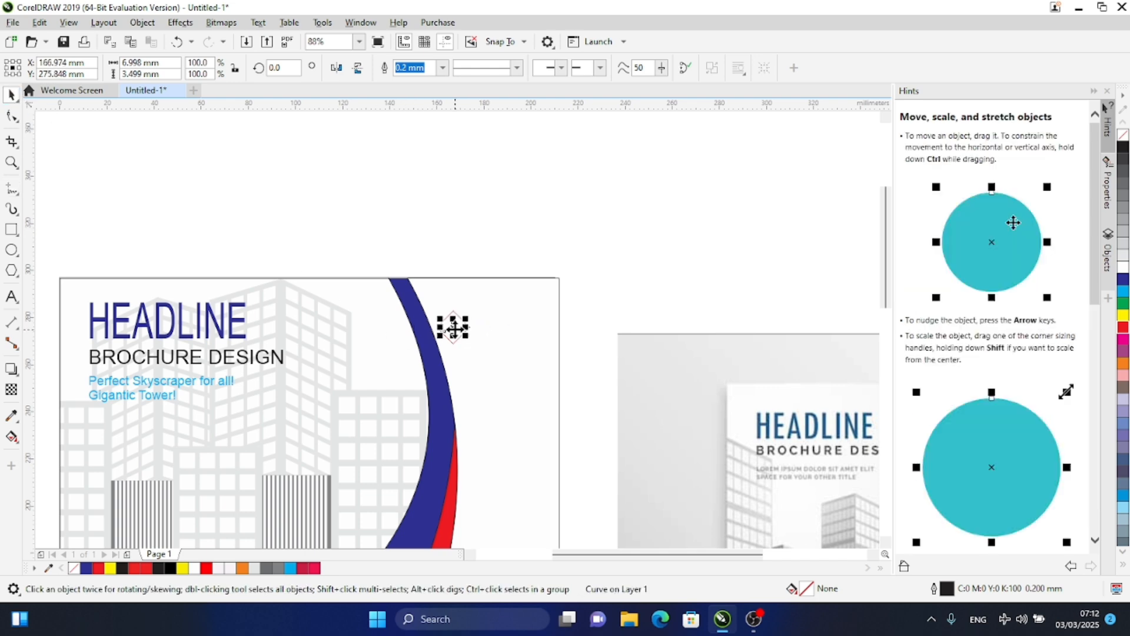
Set the chevron's outline color to pure red in the RGB model, #FF0009
{"action": "double_click", "coordinate": [936, 588]}
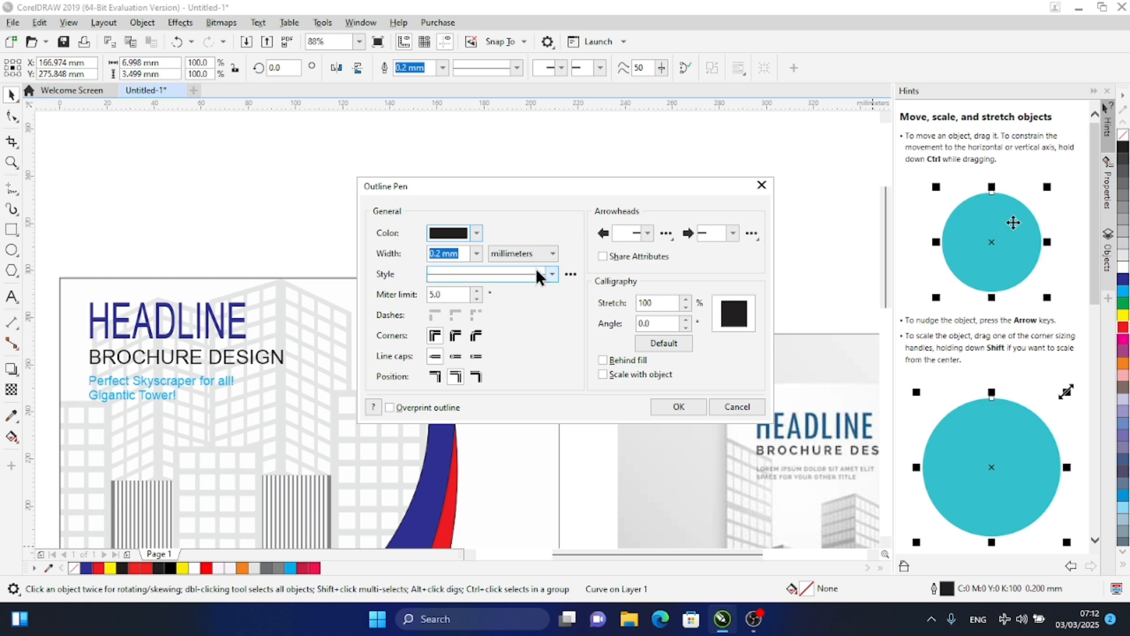
{"action": "left_click", "coordinate": [478, 232]}
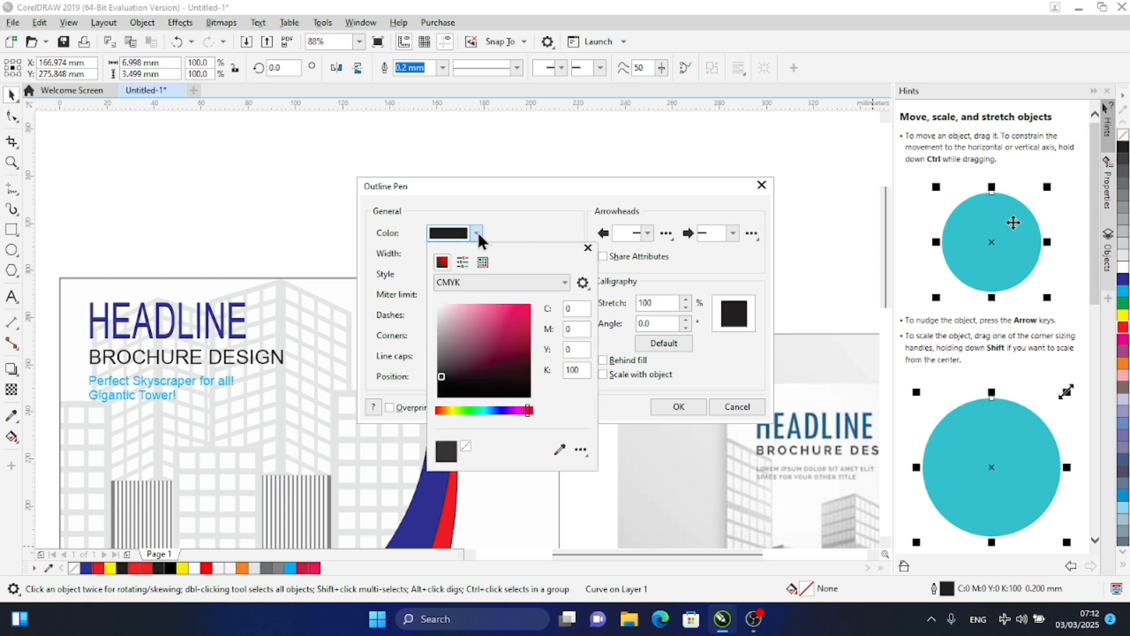
{"action": "left_click_drag", "start_coordinate": [526, 413], "coordinate": [549, 412]}
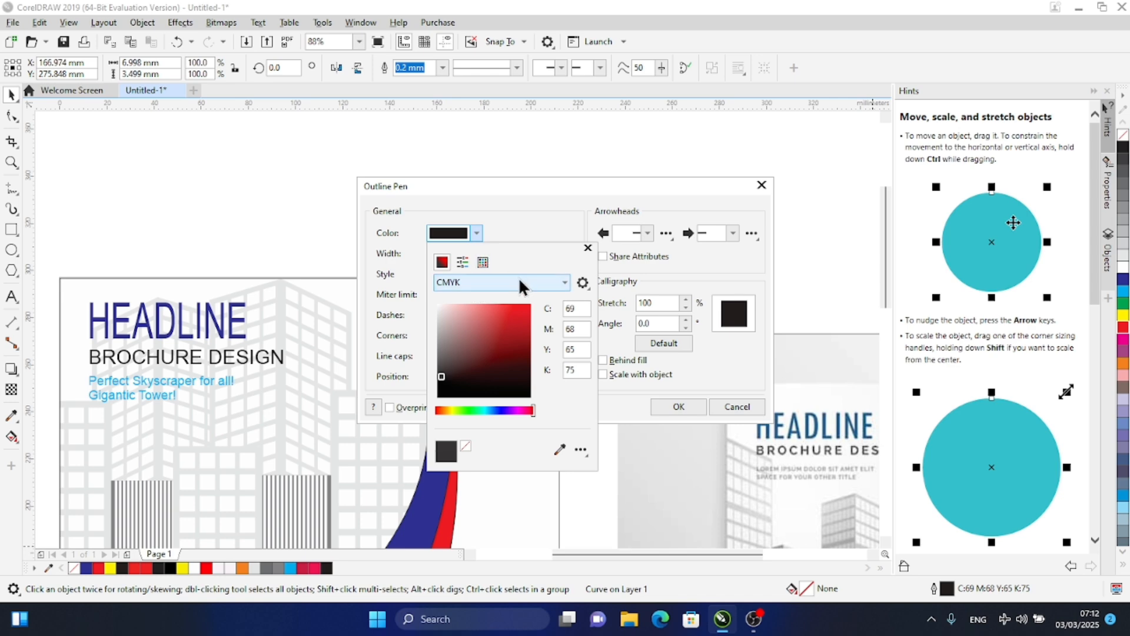
{"action": "left_click", "coordinate": [531, 304]}
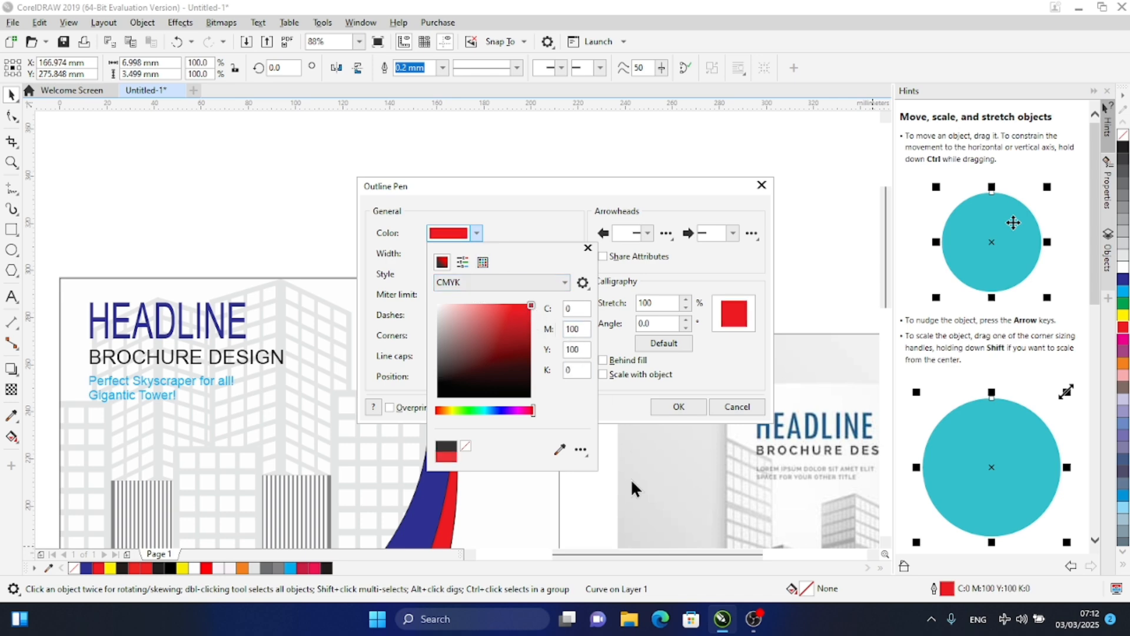
{"action": "left_click", "coordinate": [496, 280]}
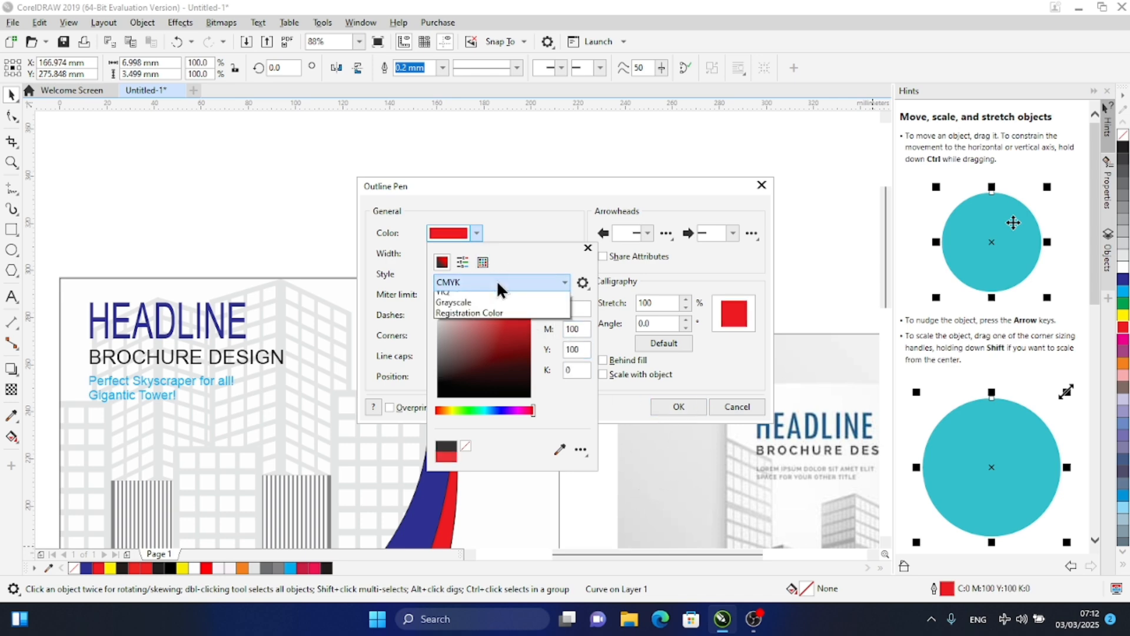
{"action": "left_click", "coordinate": [459, 317]}
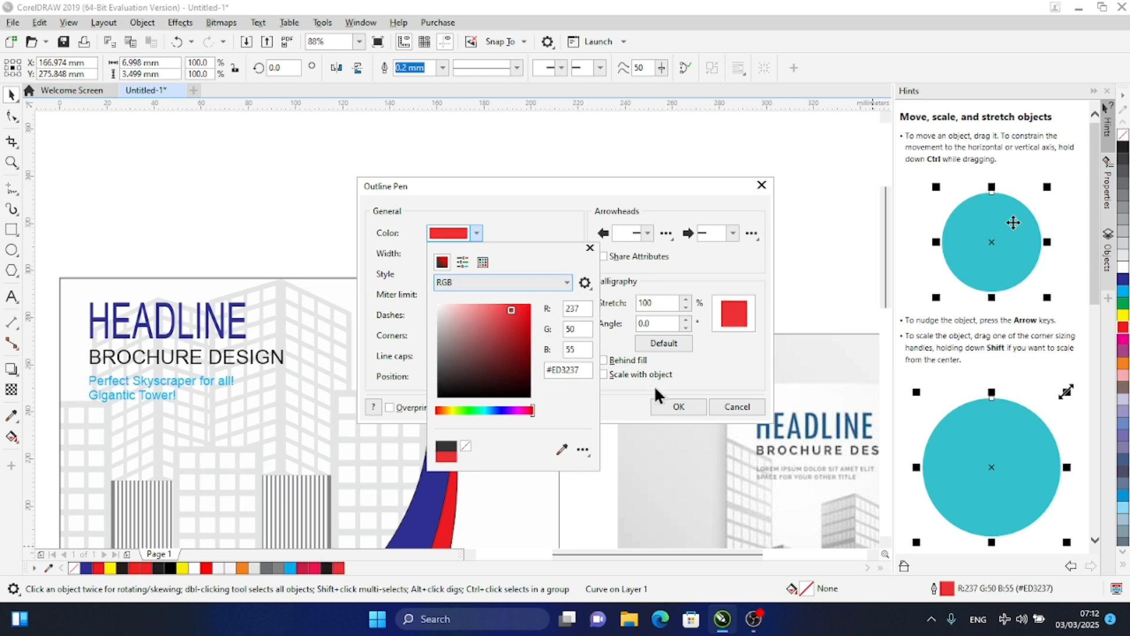
{"action": "left_click", "coordinate": [512, 311]}
{"action": "left_click", "coordinate": [530, 304]}
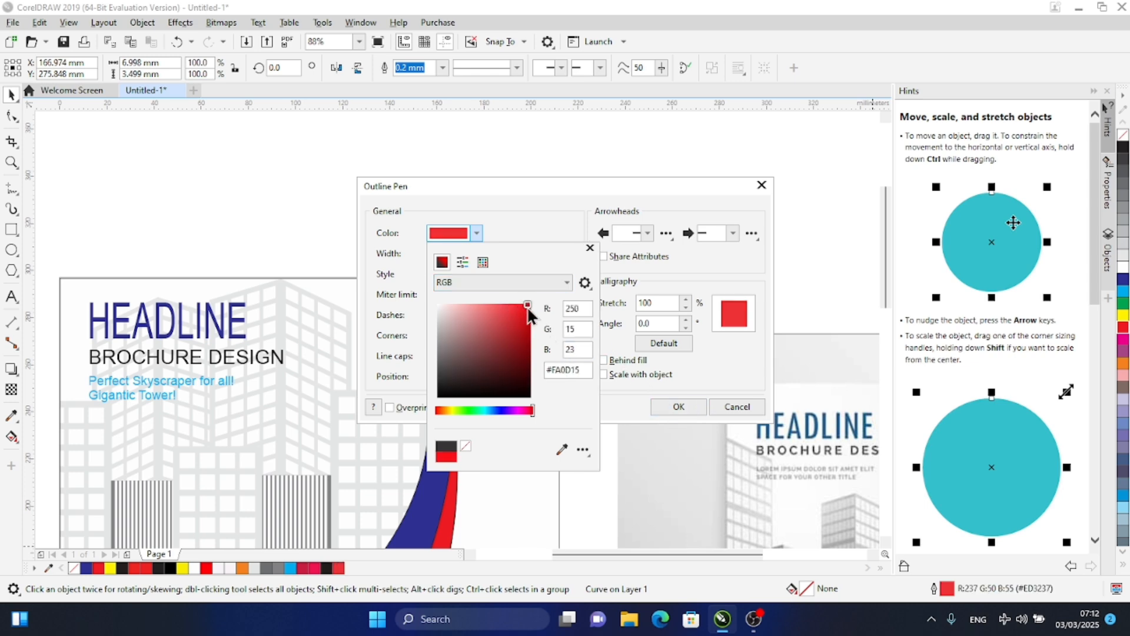
{"action": "left_click", "coordinate": [676, 405]}
{"action": "left_click", "coordinate": [675, 405]}
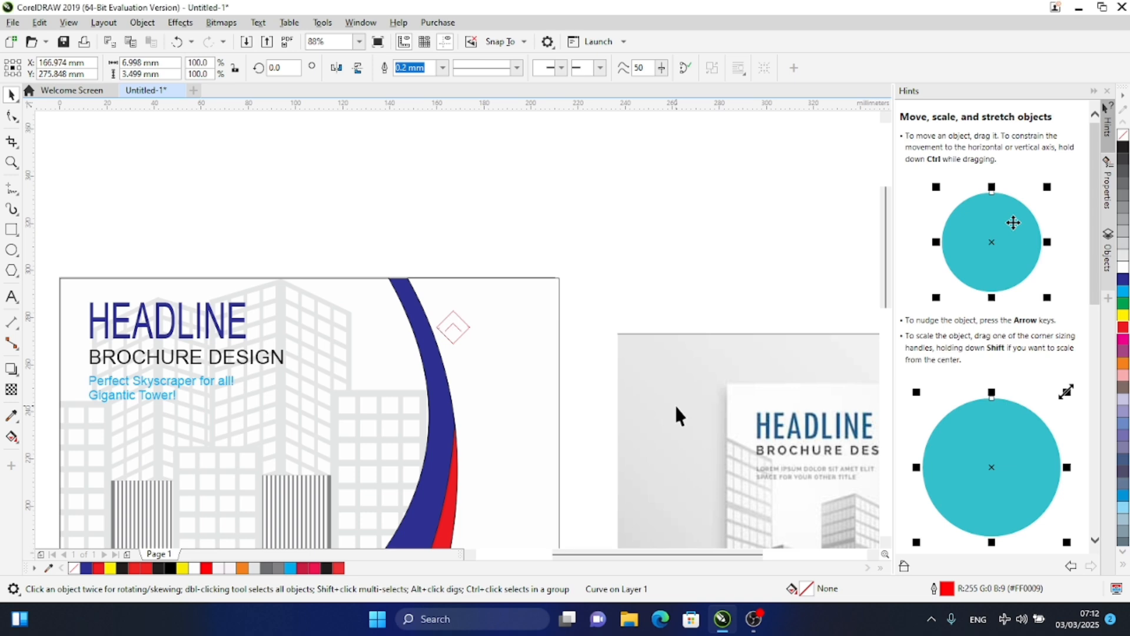
Set the outline width of the logo's diamond and chevron to 1.5 mm
{"action": "left_click", "coordinate": [10, 164]}
{"action": "right_click", "coordinate": [448, 350]}
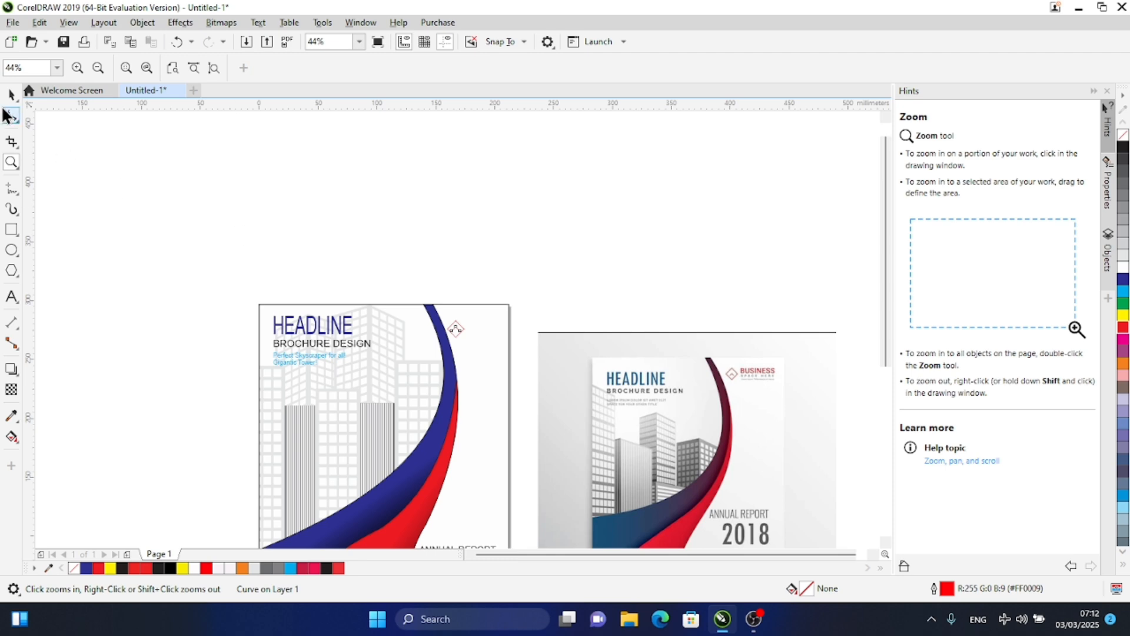
{"action": "left_click", "coordinate": [10, 95]}
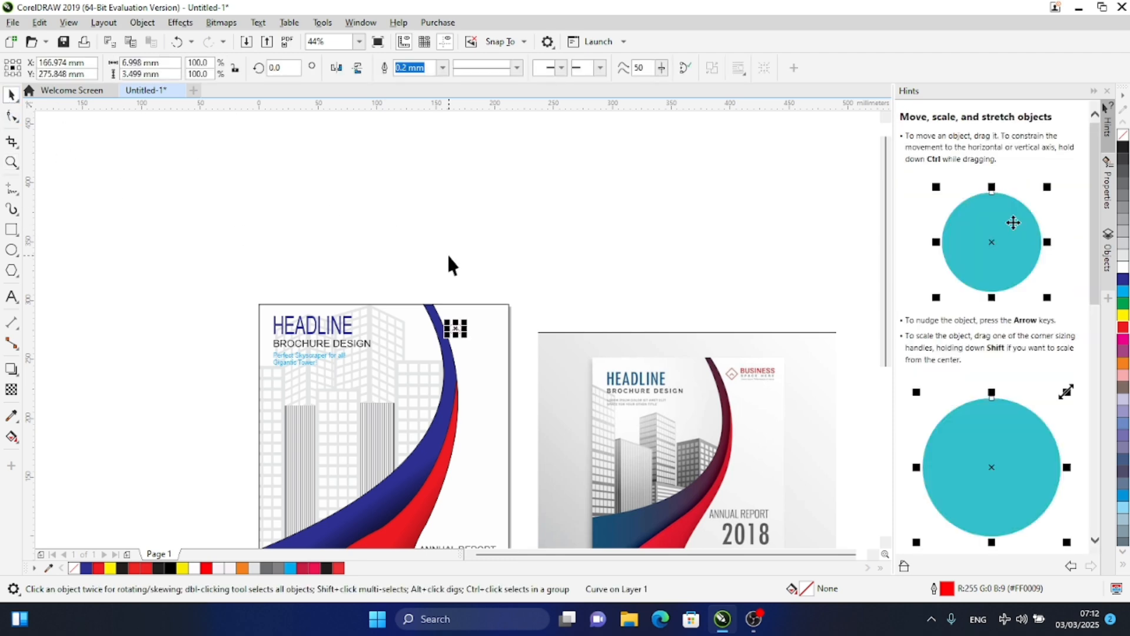
{"action": "left_click", "coordinate": [432, 284]}
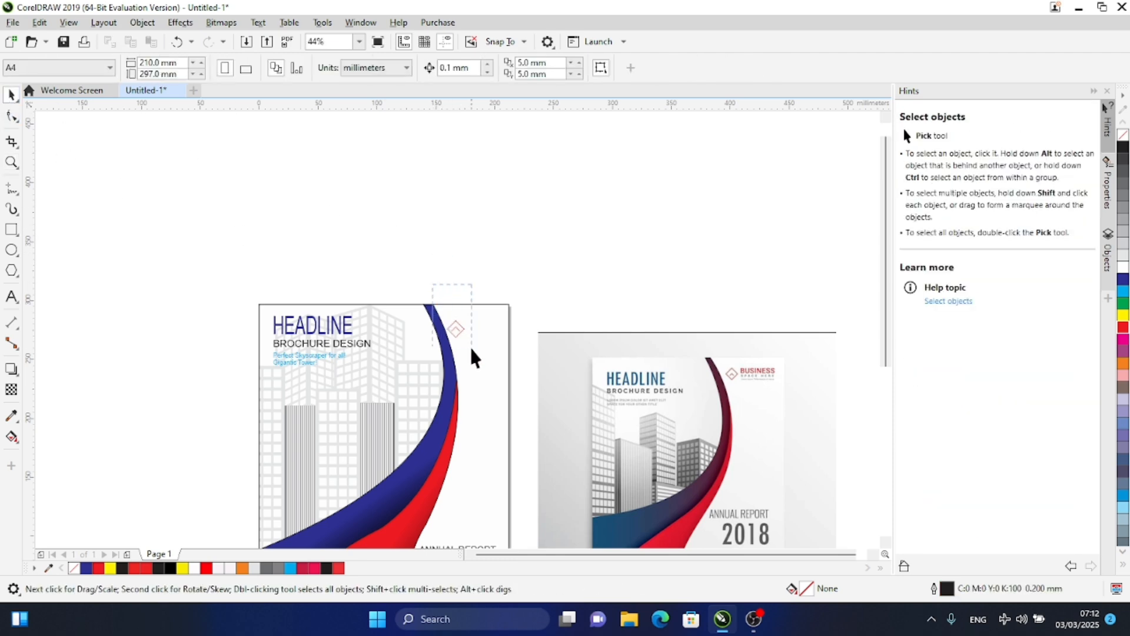
{"action": "left_click_drag", "start_coordinate": [471, 348], "coordinate": [479, 353]}
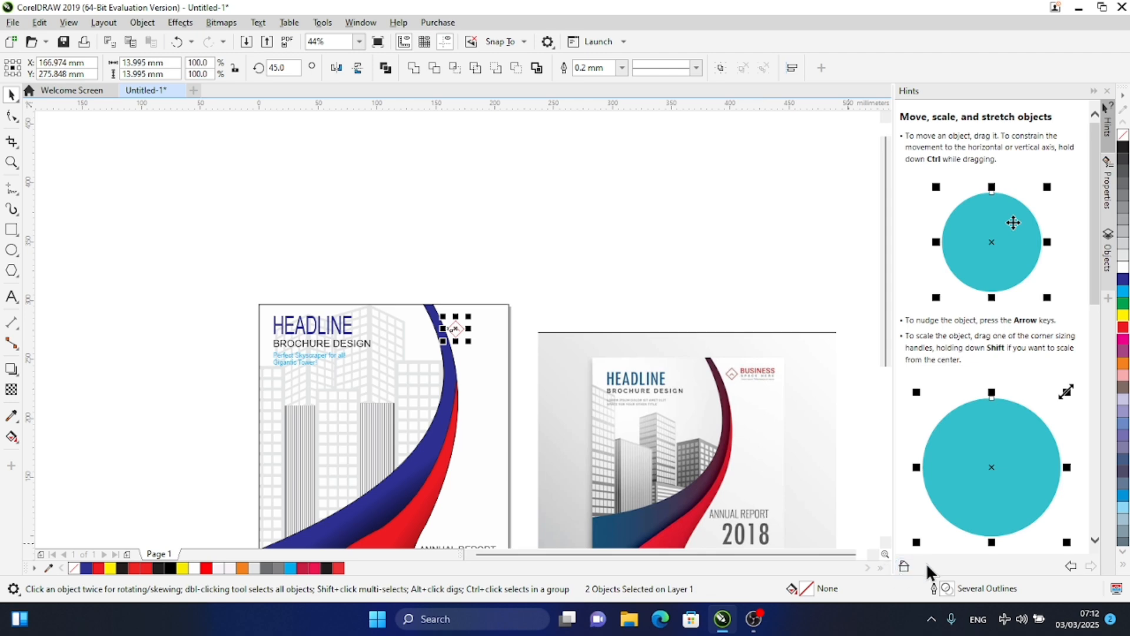
{"action": "double_click", "coordinate": [934, 586]}
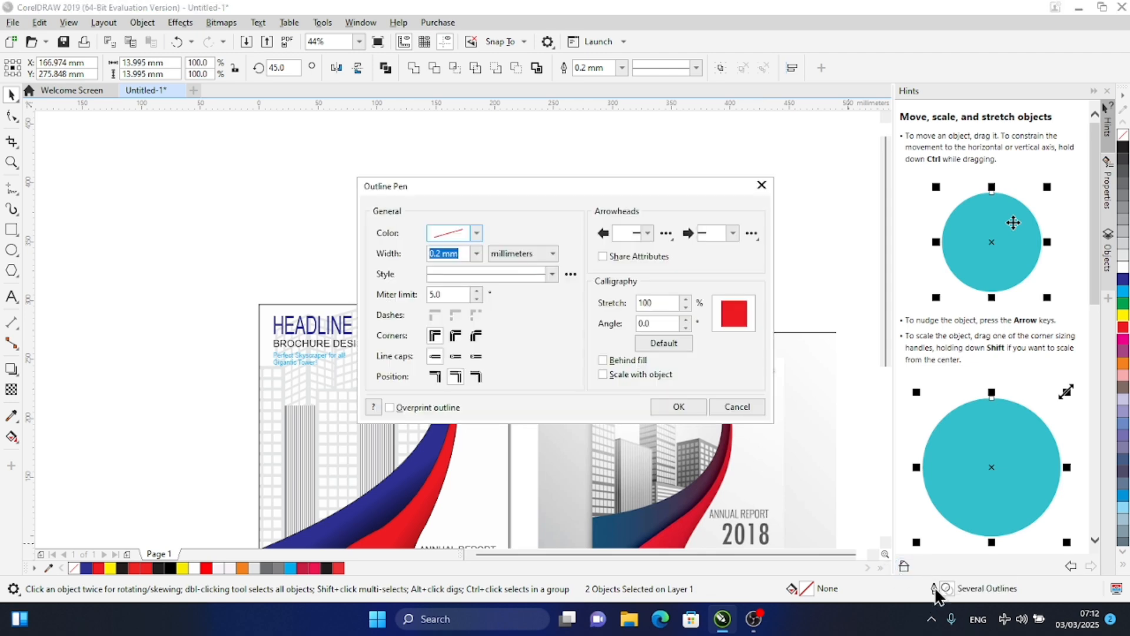
{"action": "left_click", "coordinate": [474, 255]}
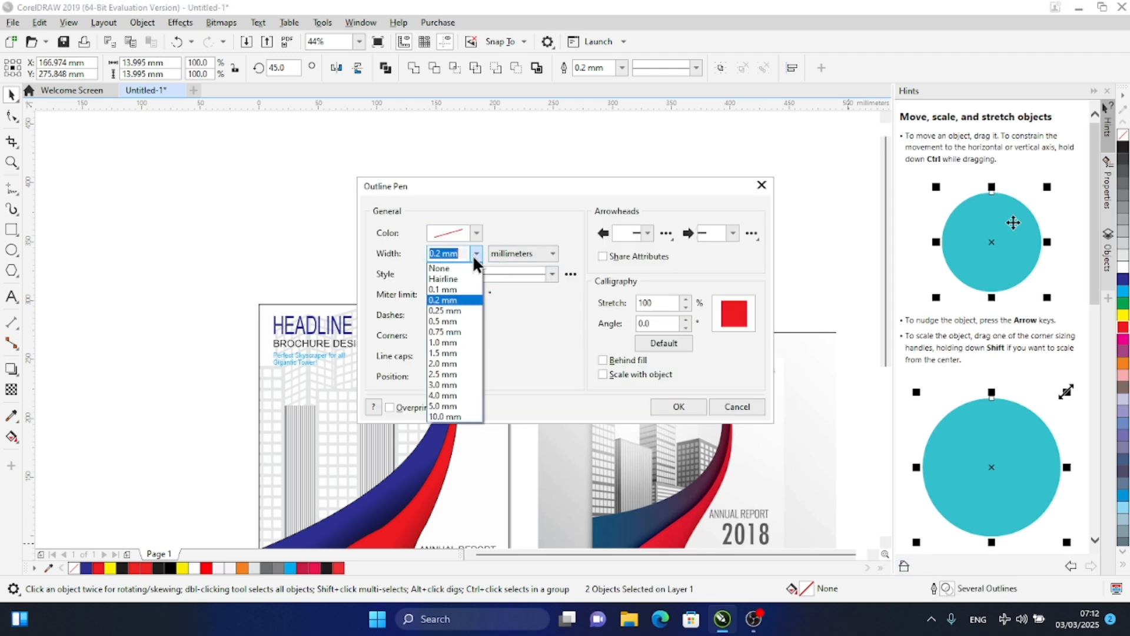
{"action": "left_click", "coordinate": [437, 353]}
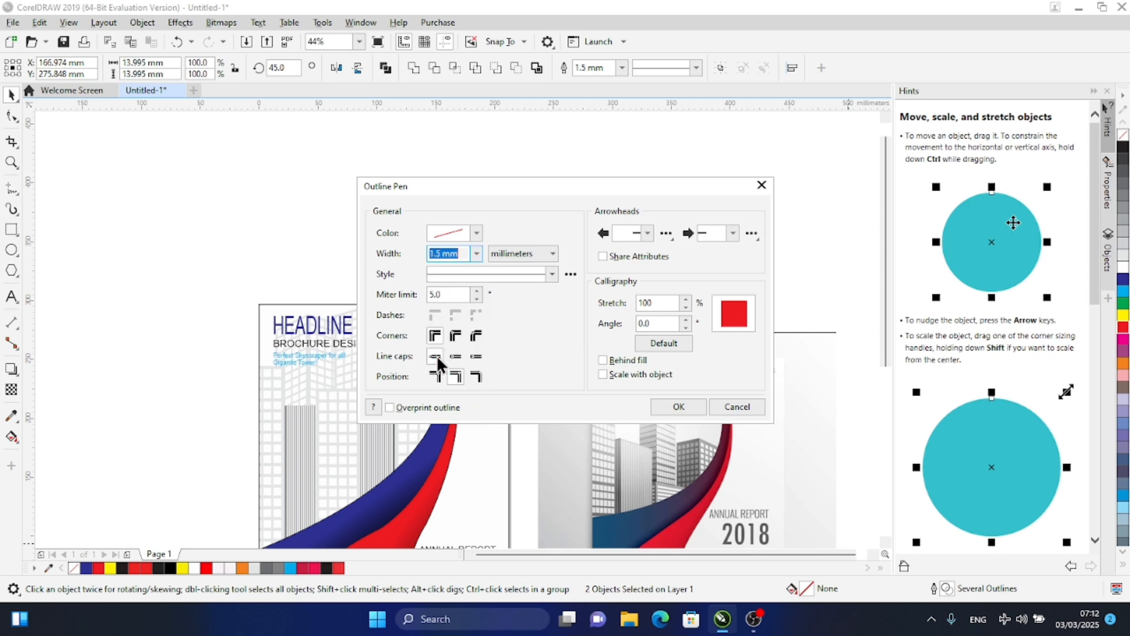
{"action": "left_click", "coordinate": [674, 405]}
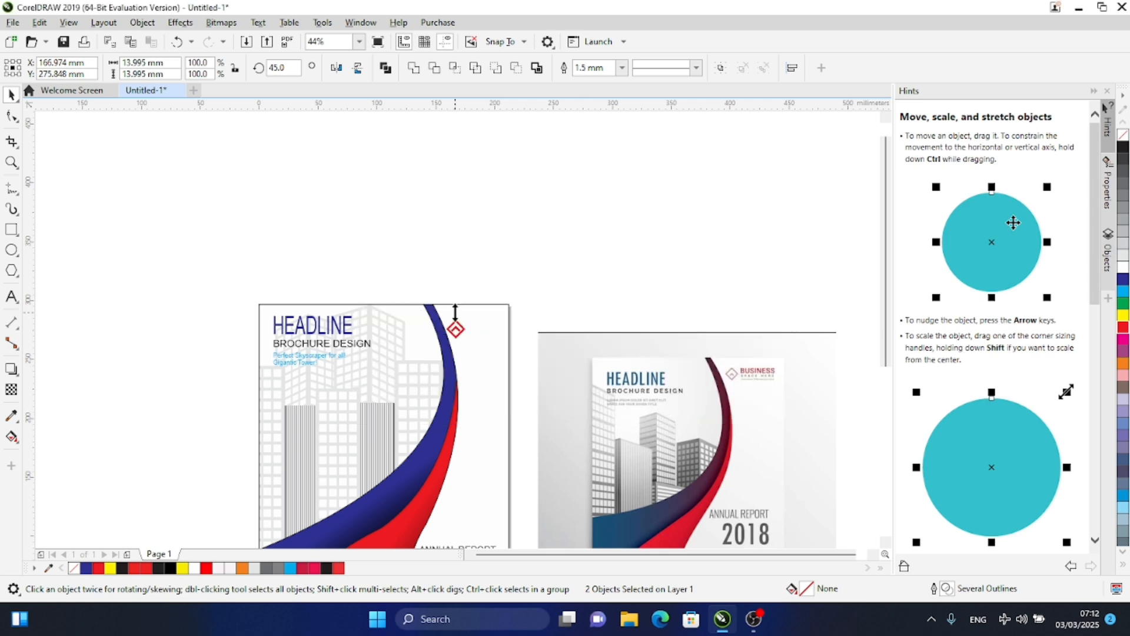
Add the artistic text BUSINESS in Arial, scale it to about 30 mm wide and place it beside the diamond logo
{"action": "left_click", "coordinate": [12, 297]}
{"action": "left_click", "coordinate": [394, 222]}
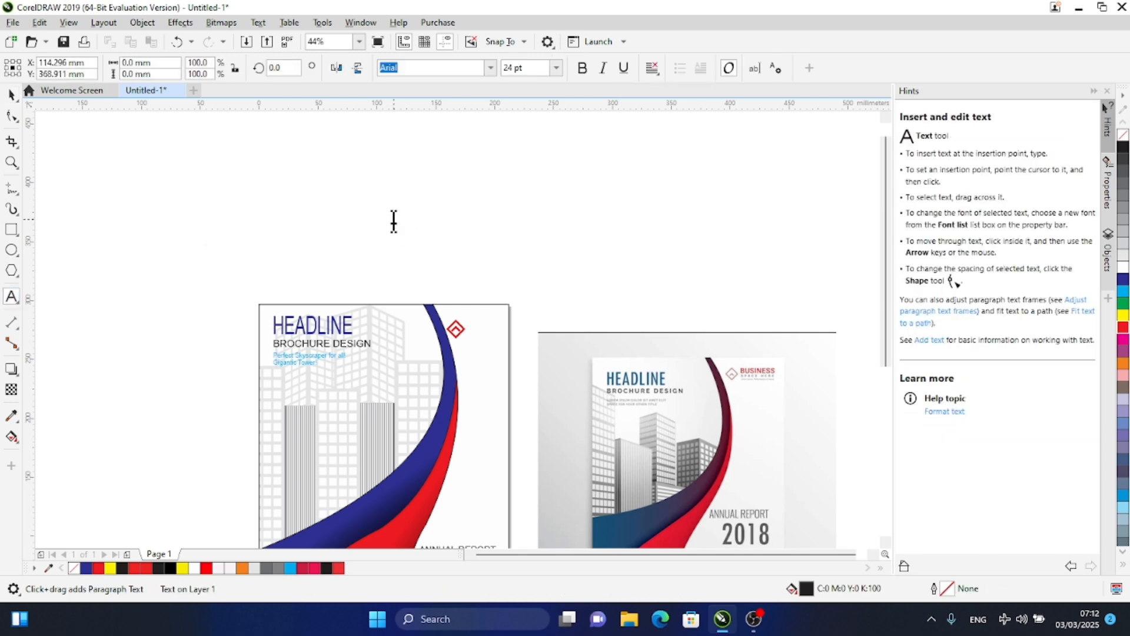
{"action": "type", "text": "SUINESS"}
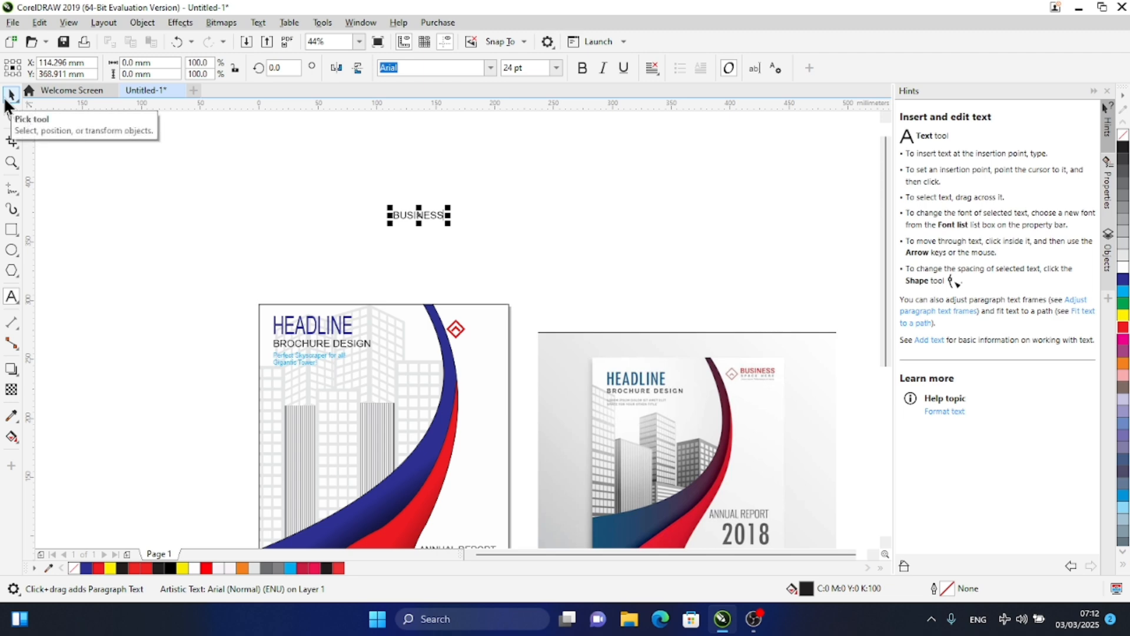
{"action": "left_click", "coordinate": [11, 95]}
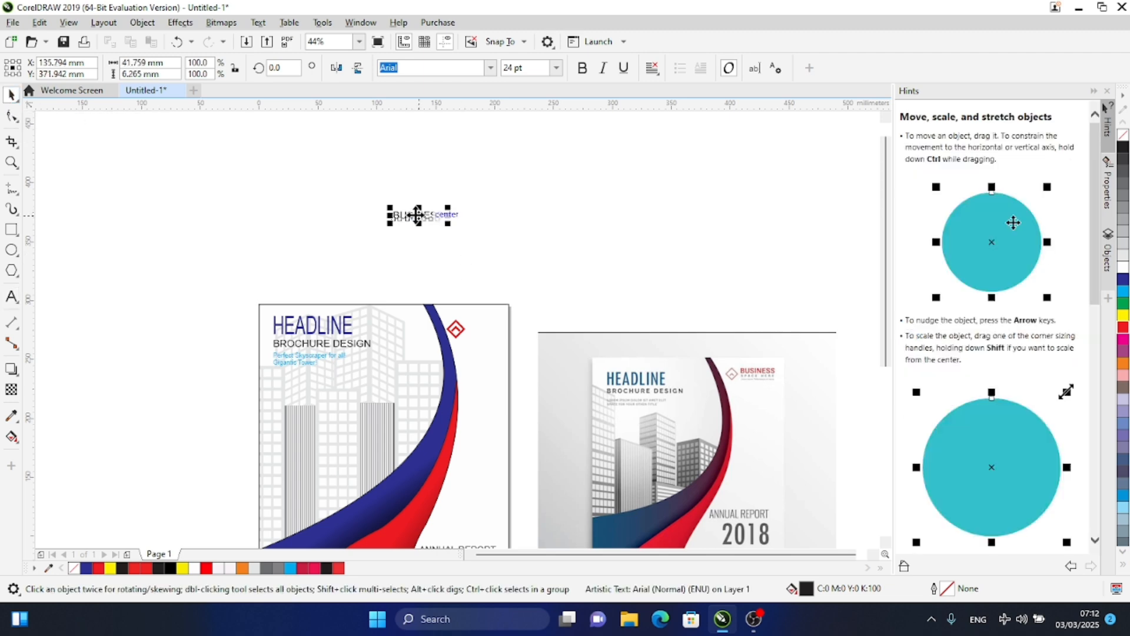
{"action": "left_click_drag", "start_coordinate": [420, 218], "coordinate": [506, 322]}
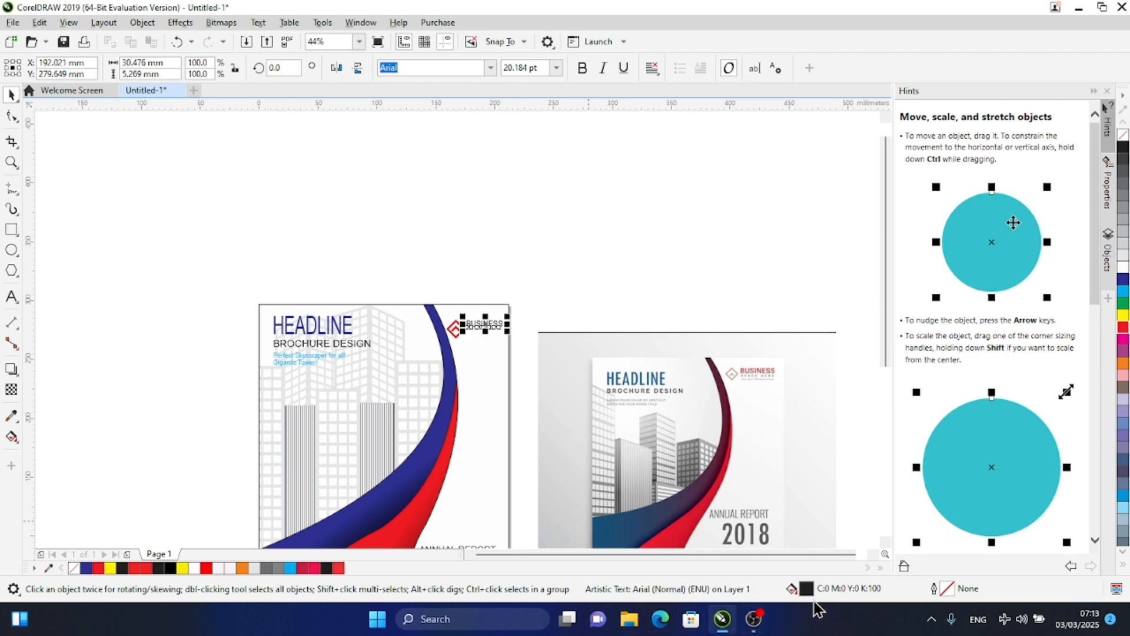
Fill the BUSINESS text with red #FF0009 and make it bold
{"action": "left_click", "coordinate": [205, 567]}
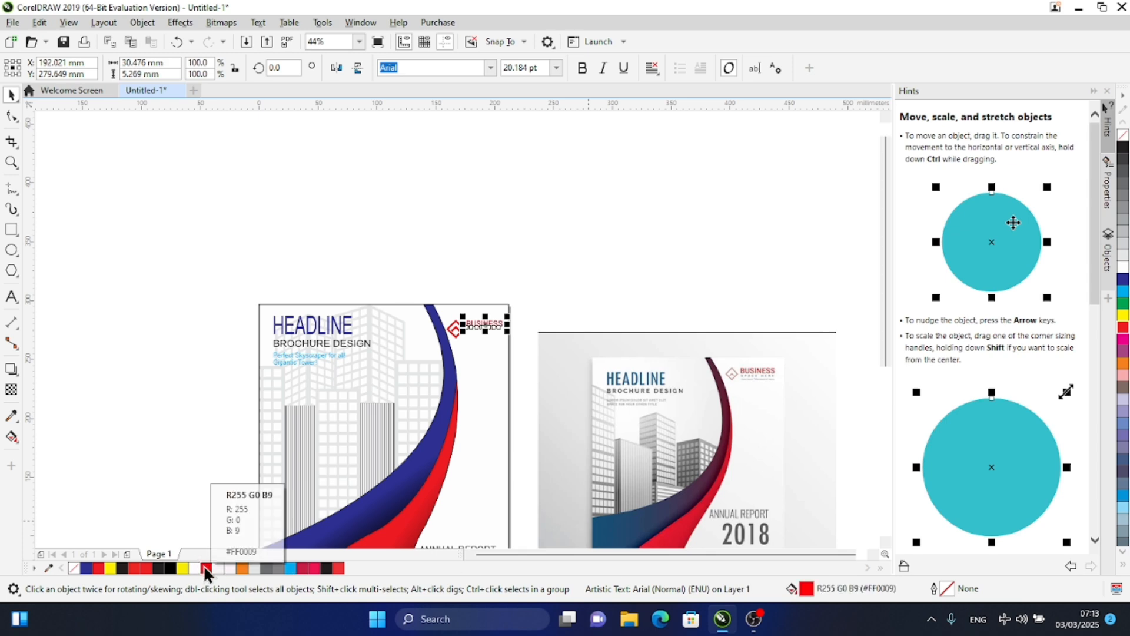
{"action": "left_click", "coordinate": [581, 71]}
{"action": "left_click", "coordinate": [501, 264]}
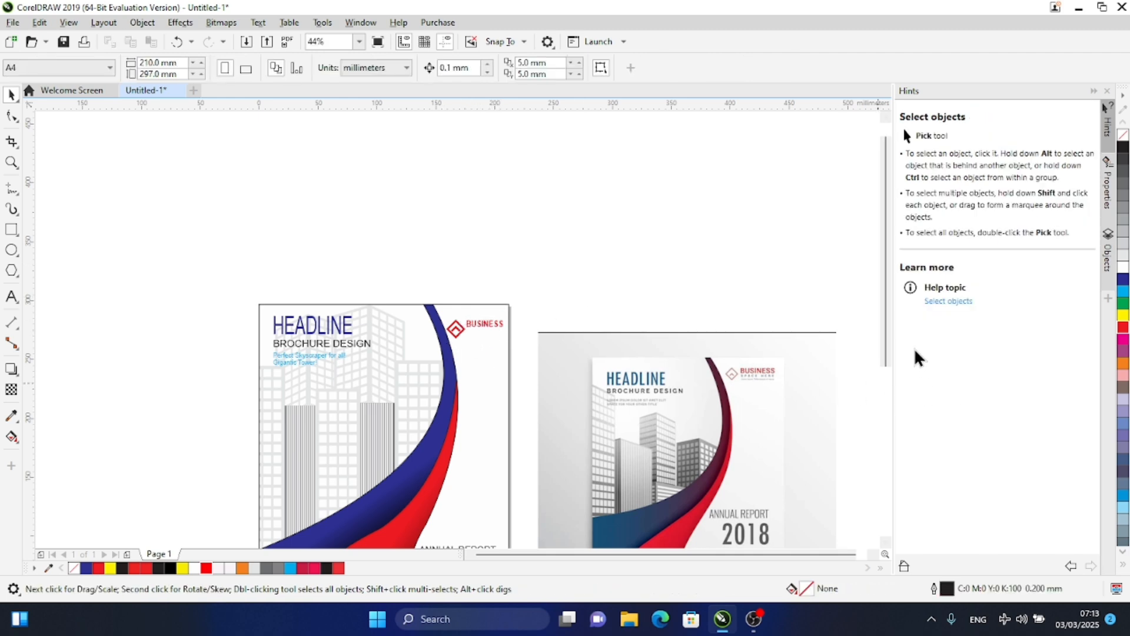
Remove the outline from the red gradient curve by setting its outline width to None
{"action": "left_click_drag", "start_coordinate": [890, 354], "coordinate": [889, 411]}
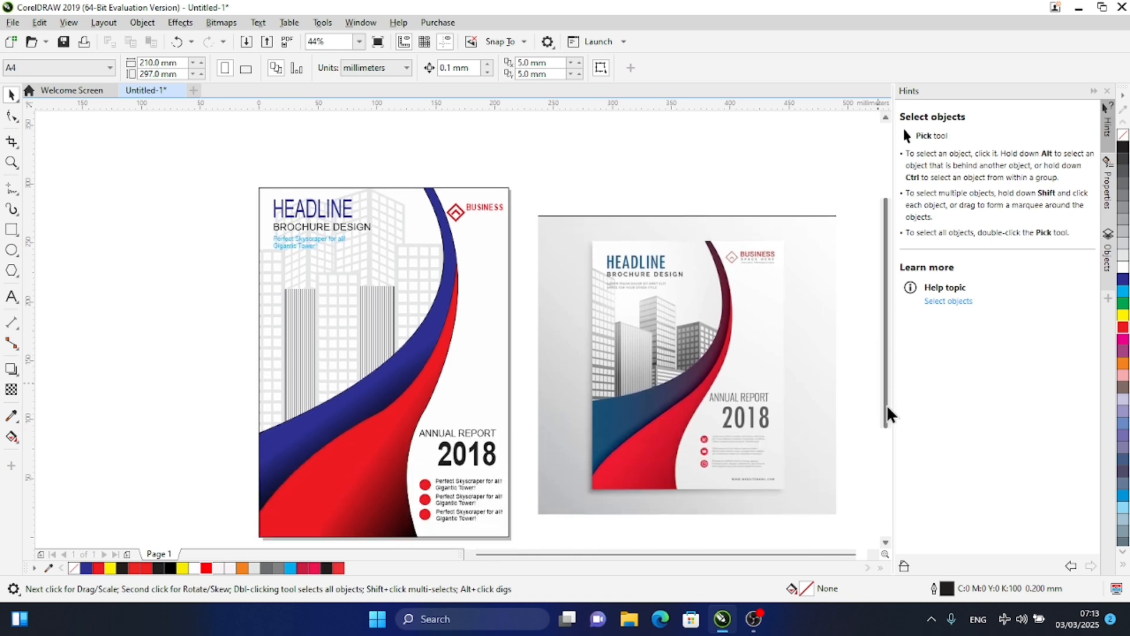
{"action": "left_click", "coordinate": [377, 458]}
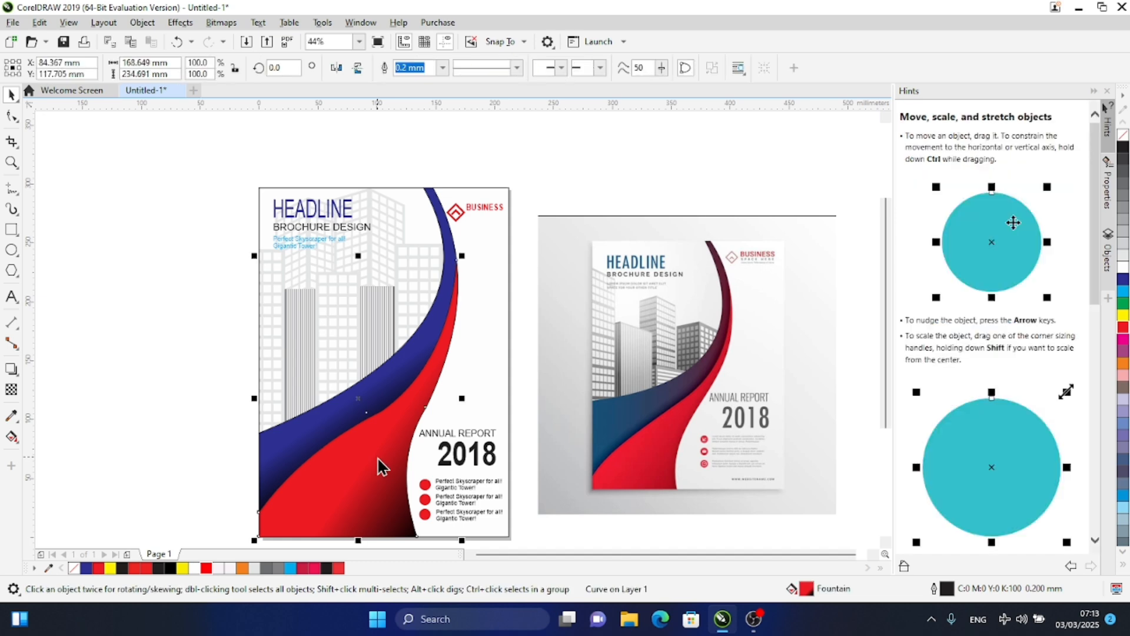
{"action": "double_click", "coordinate": [943, 592]}
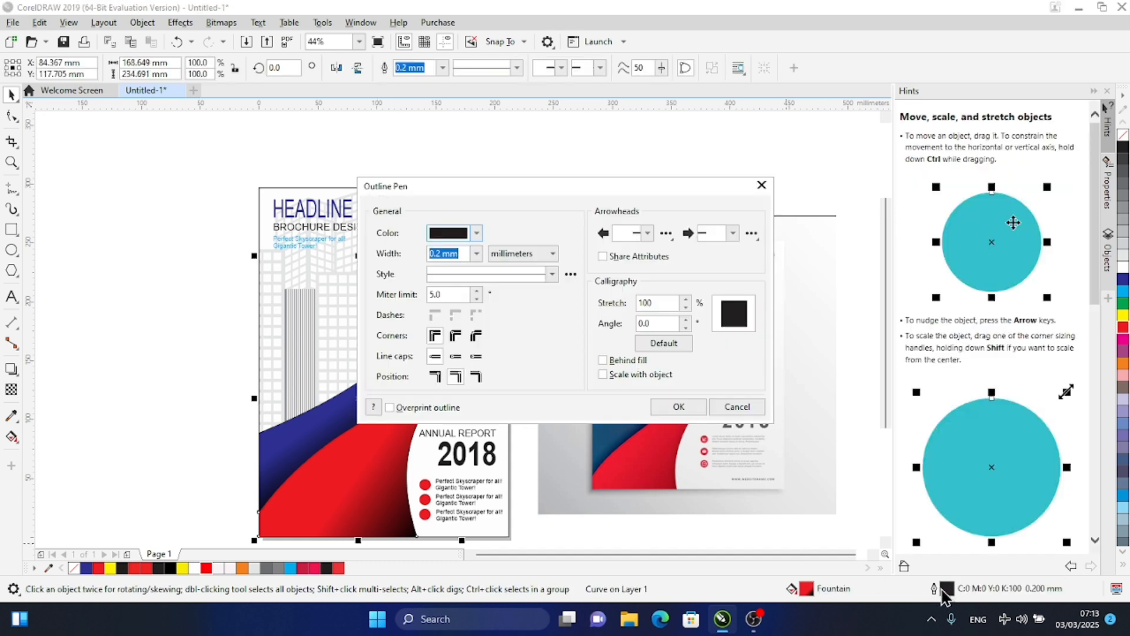
{"action": "left_click", "coordinate": [477, 259]}
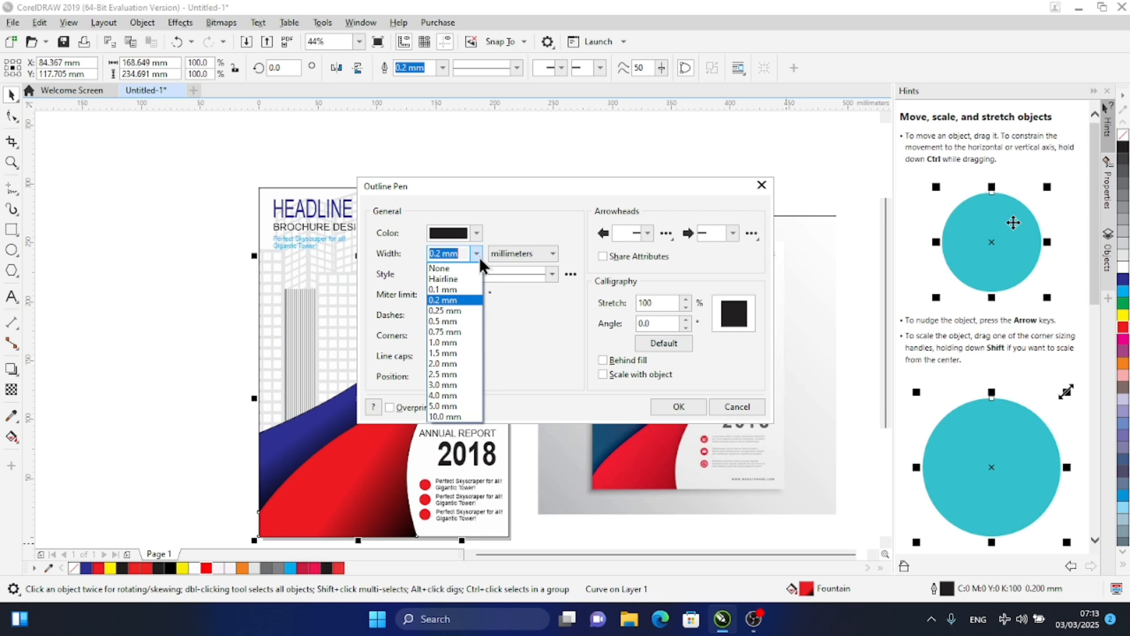
{"action": "left_click", "coordinate": [436, 267]}
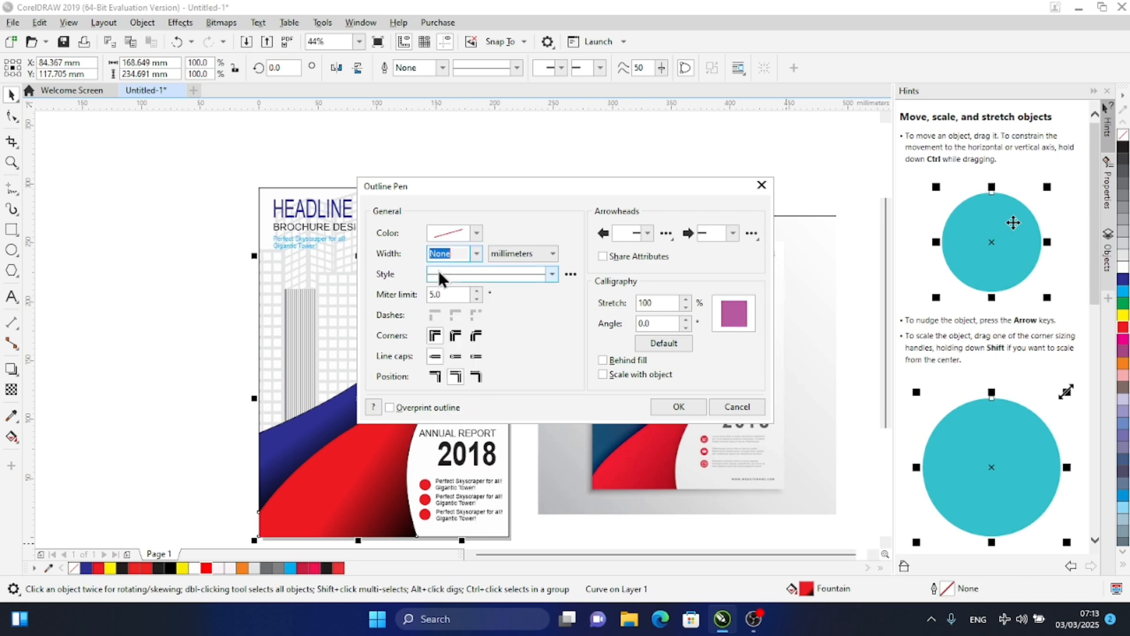
{"action": "left_click", "coordinate": [676, 407]}
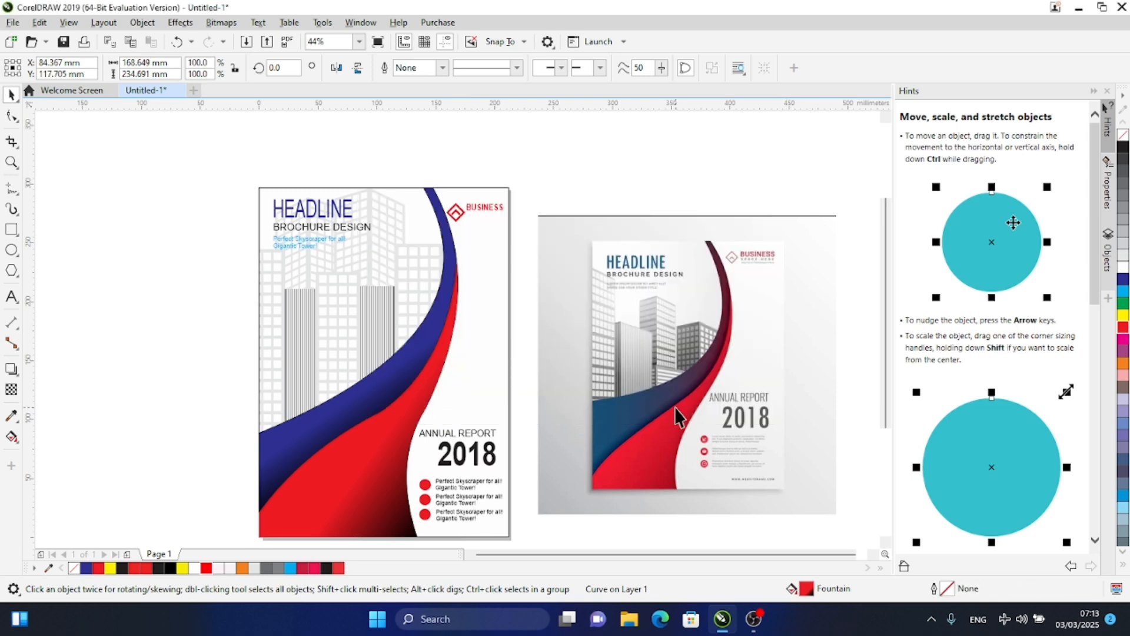
Remove the outline from the blue gradient curve by setting its outline width to None
{"action": "left_click", "coordinate": [286, 449]}
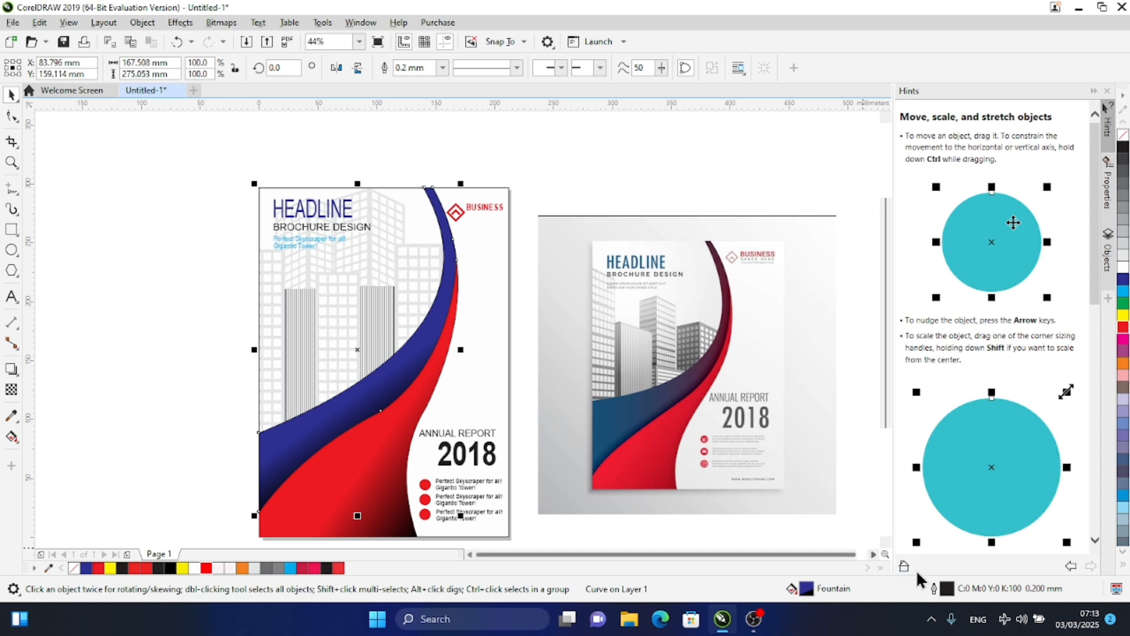
{"action": "double_click", "coordinate": [942, 592]}
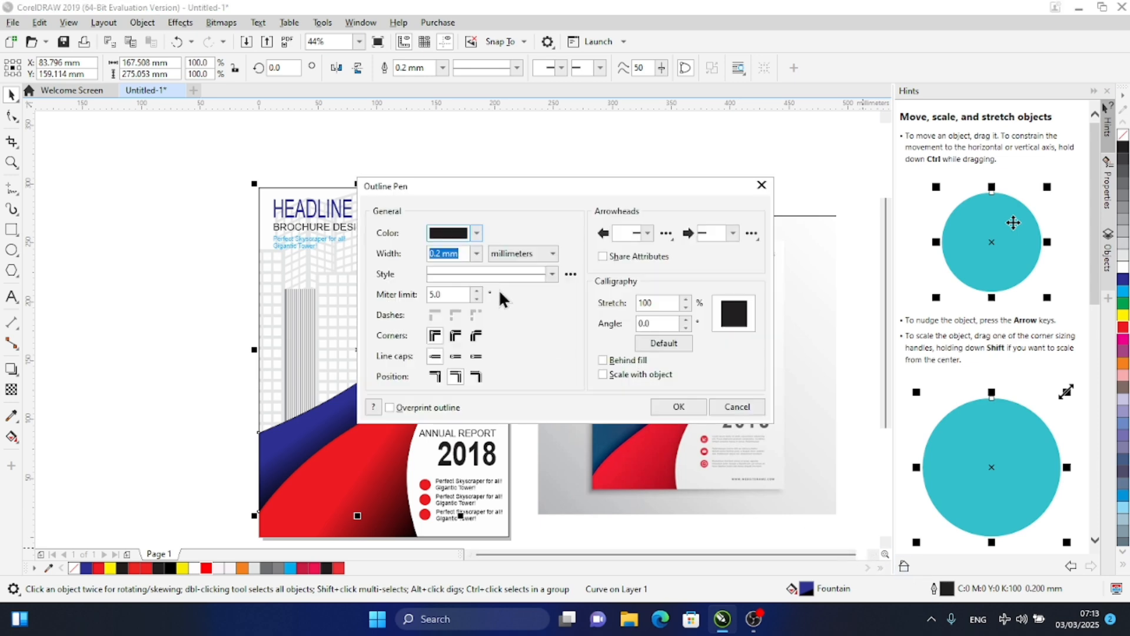
{"action": "left_click", "coordinate": [474, 253]}
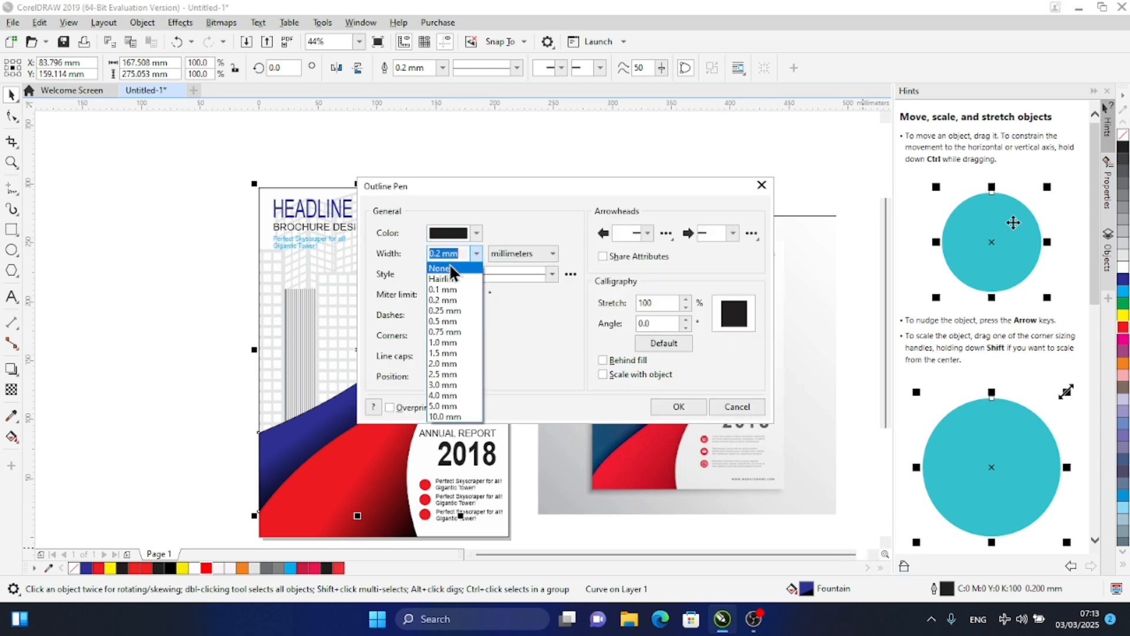
{"action": "left_click", "coordinate": [443, 264]}
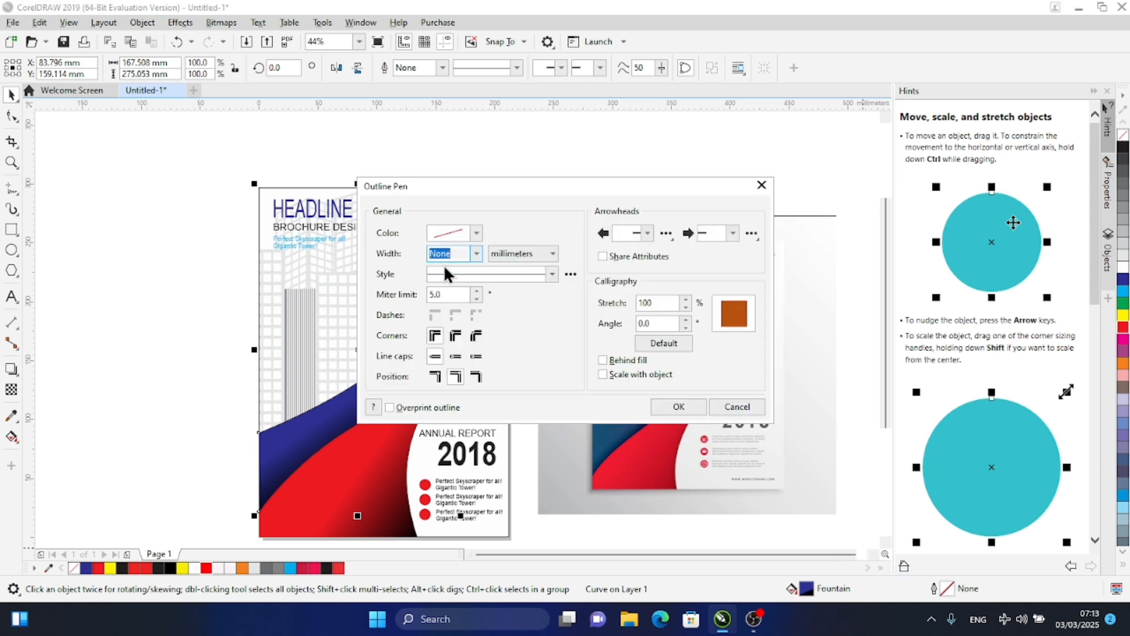
{"action": "left_click", "coordinate": [695, 406]}
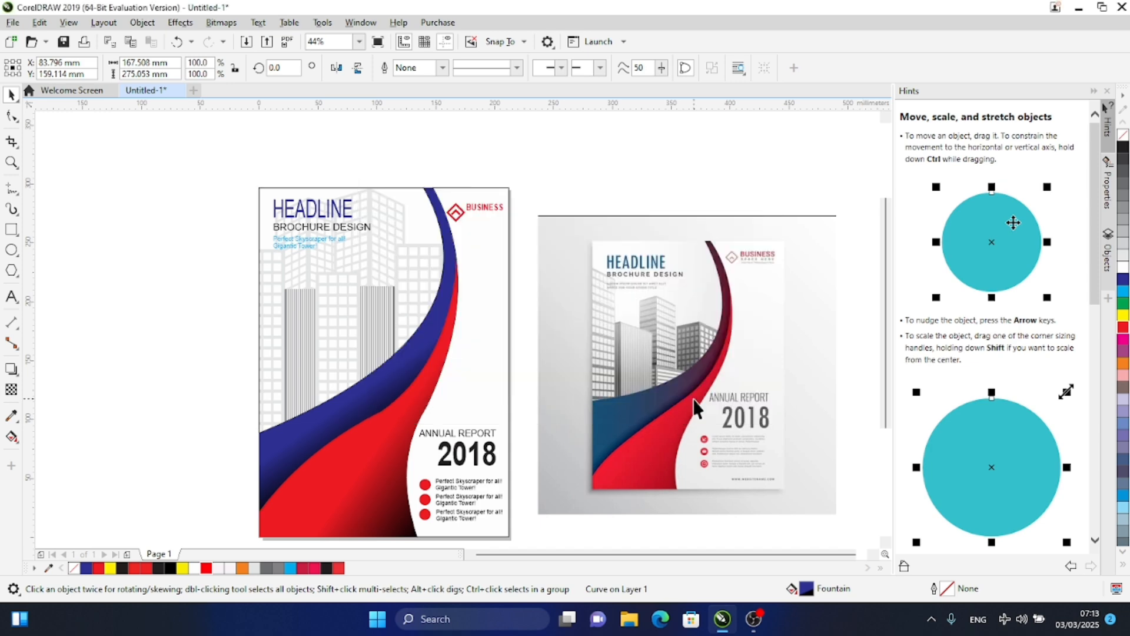
{"action": "left_click", "coordinate": [496, 125]}
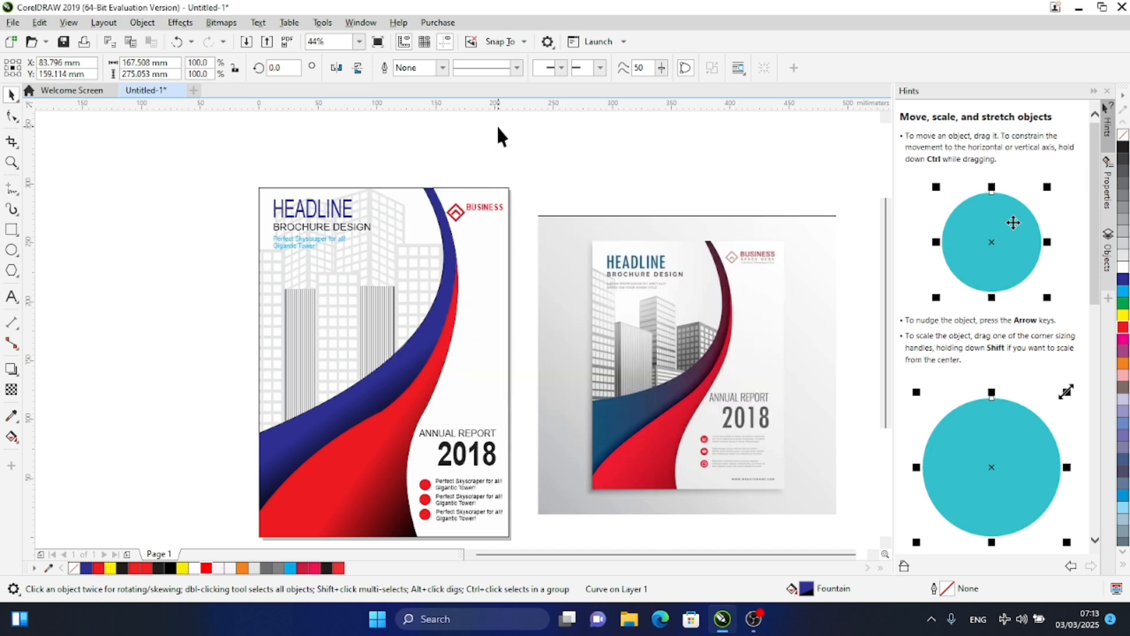
Remove the outline from the PowerClip shape holding the skyline by setting its width to None
{"action": "left_click", "coordinate": [270, 407]}
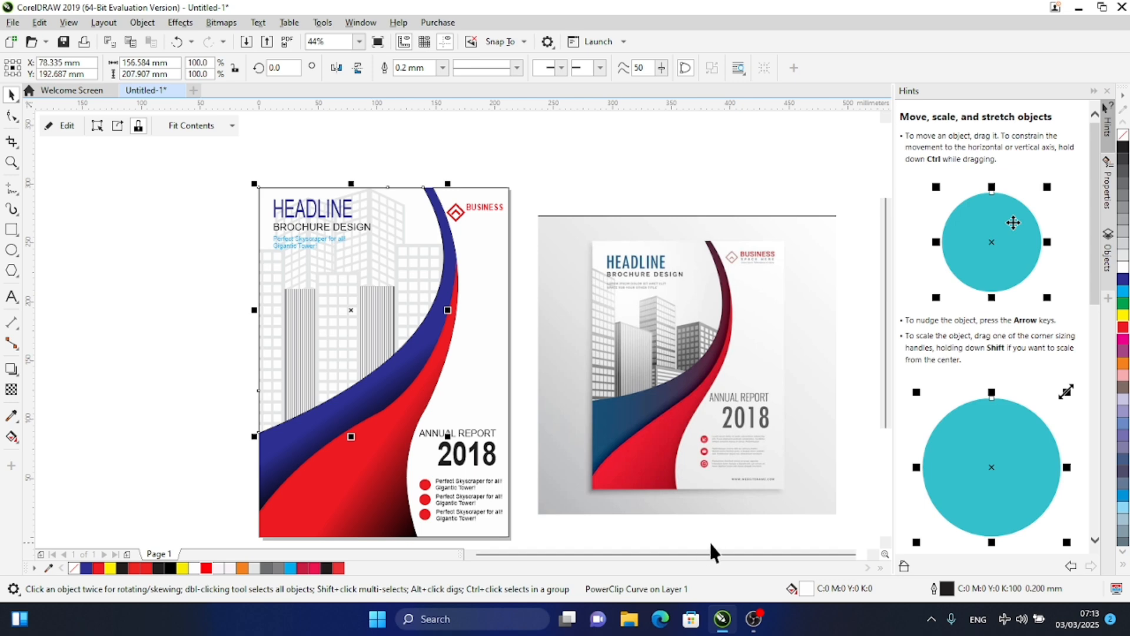
{"action": "double_click", "coordinate": [947, 588]}
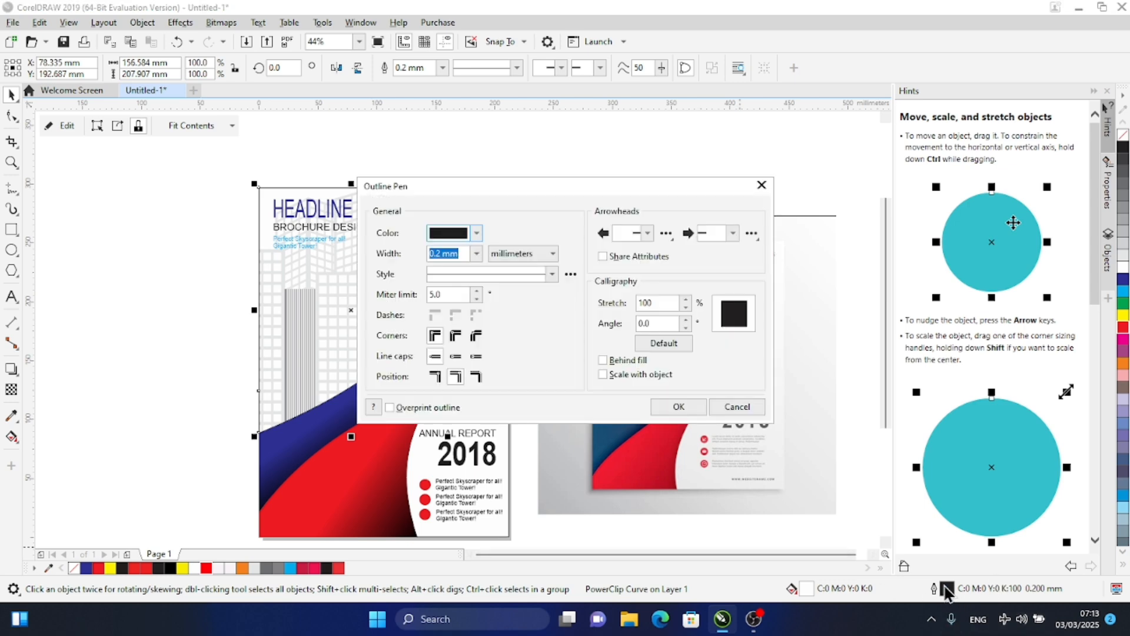
{"action": "left_click", "coordinate": [477, 256]}
{"action": "left_click", "coordinate": [446, 271]}
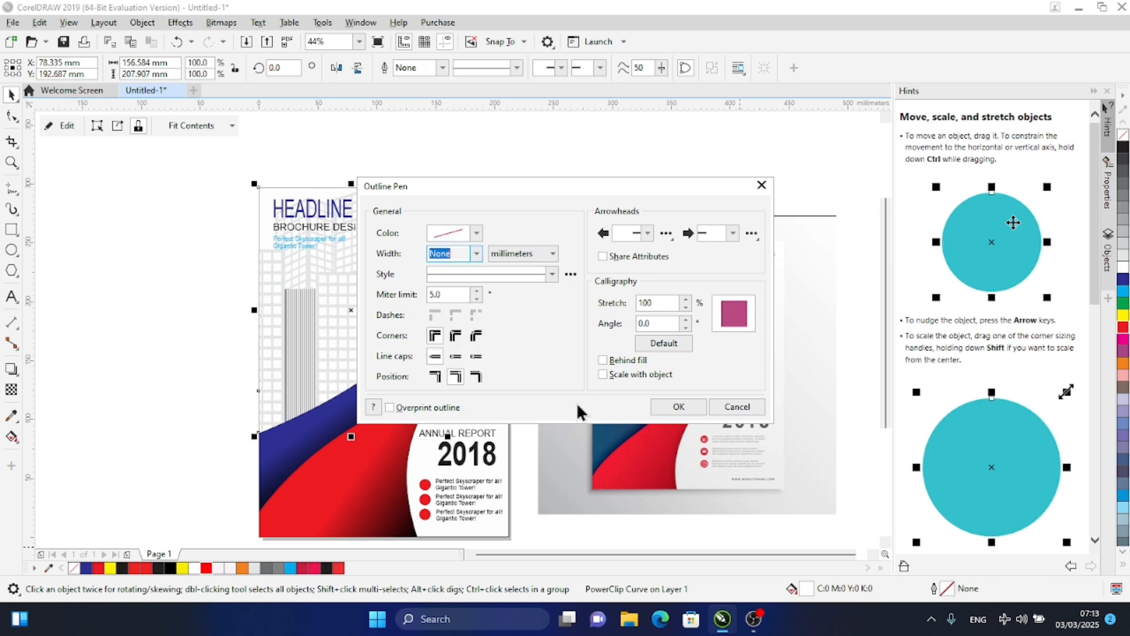
{"action": "left_click", "coordinate": [678, 407]}
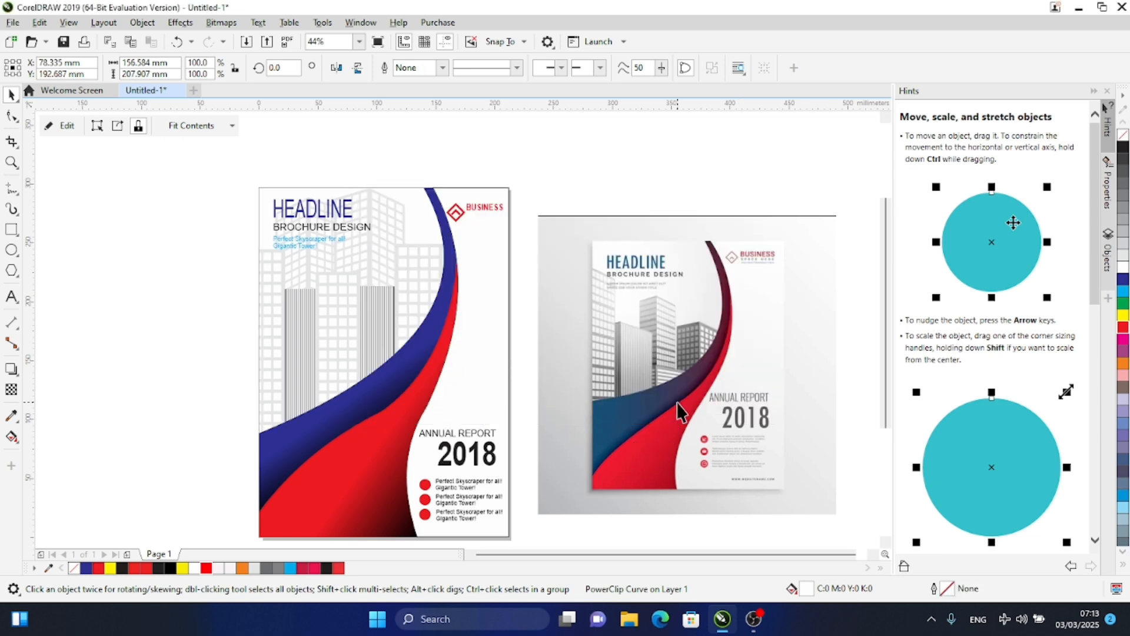
{"action": "left_click", "coordinate": [503, 155]}
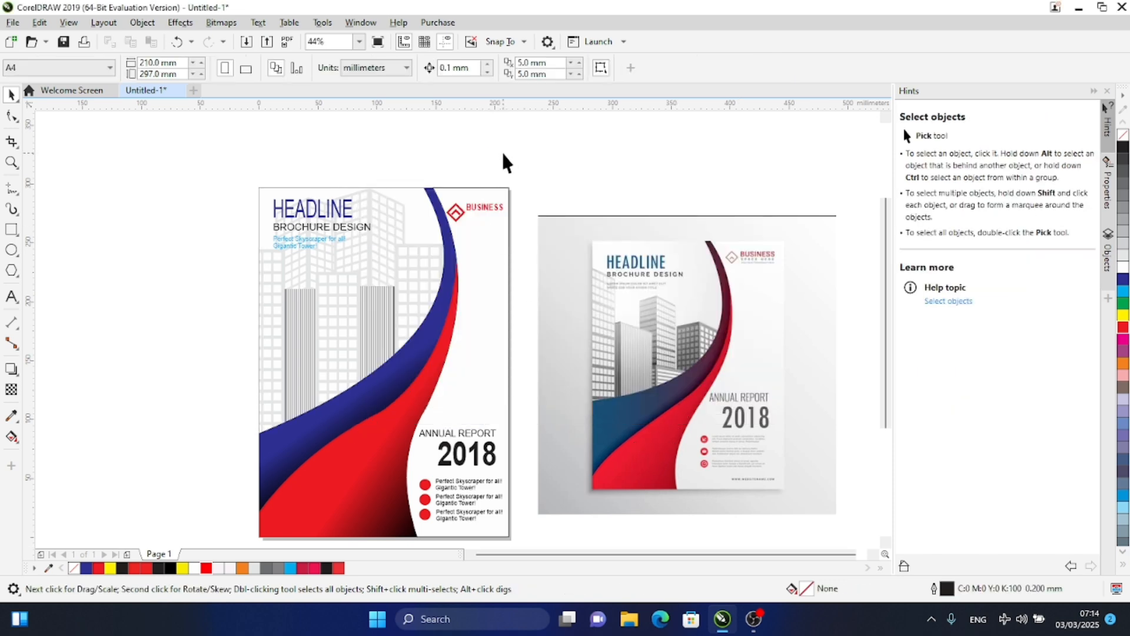
Remove the outline from the white shape behind the logo and report texts by setting its width to None
{"action": "left_click", "coordinate": [499, 348]}
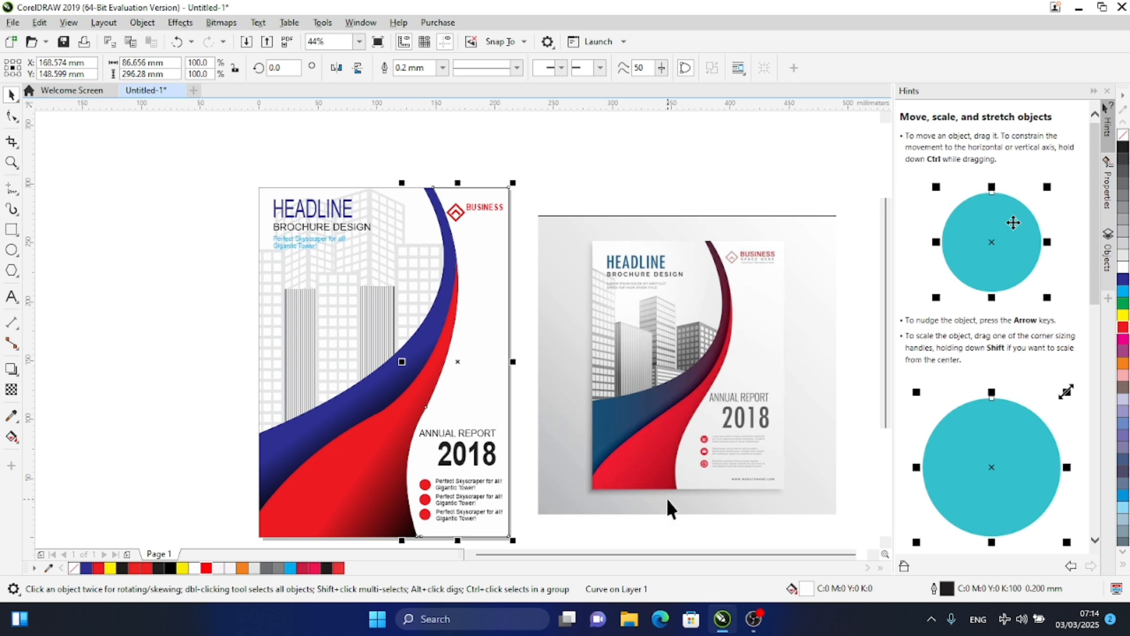
{"action": "double_click", "coordinate": [944, 588]}
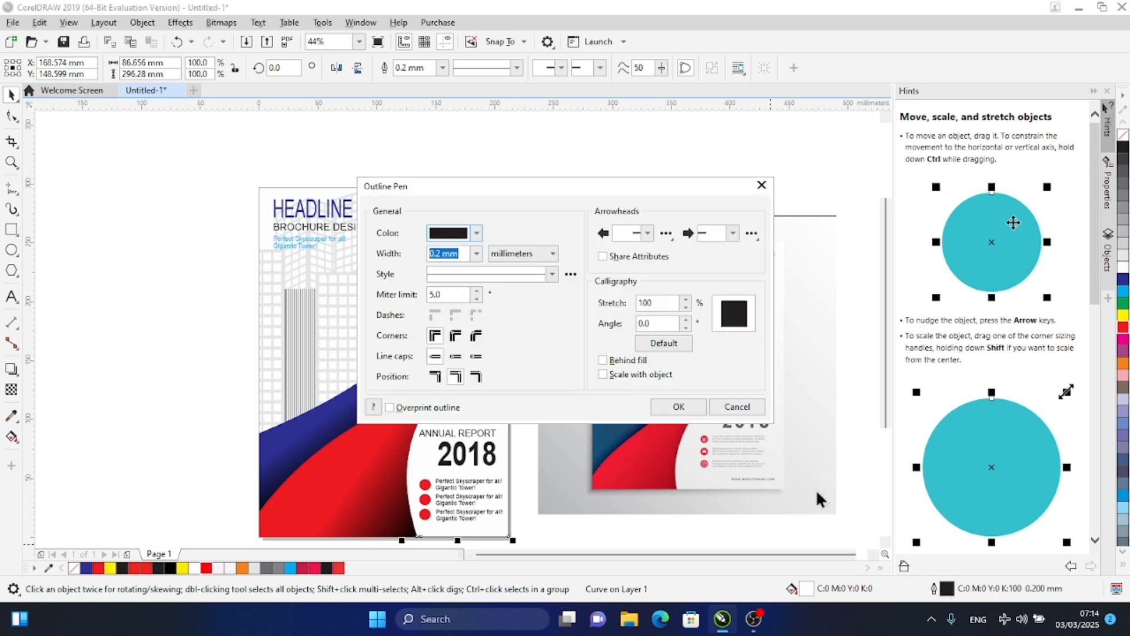
{"action": "left_click", "coordinate": [478, 253]}
{"action": "left_click", "coordinate": [444, 270]}
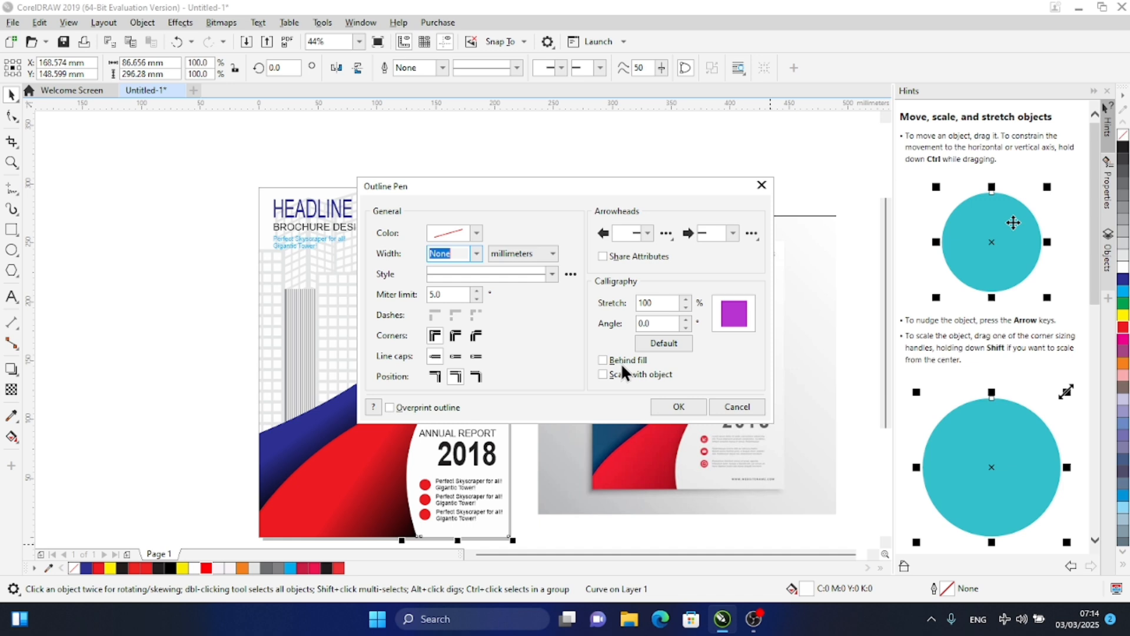
{"action": "left_click", "coordinate": [679, 406]}
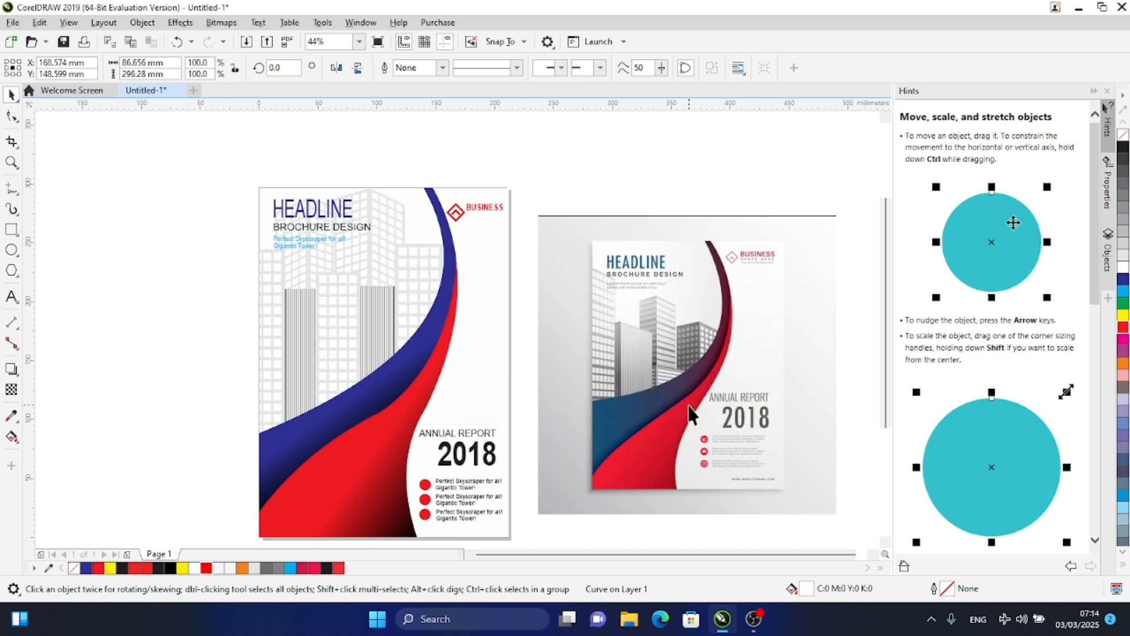
{"action": "left_click", "coordinate": [479, 151]}
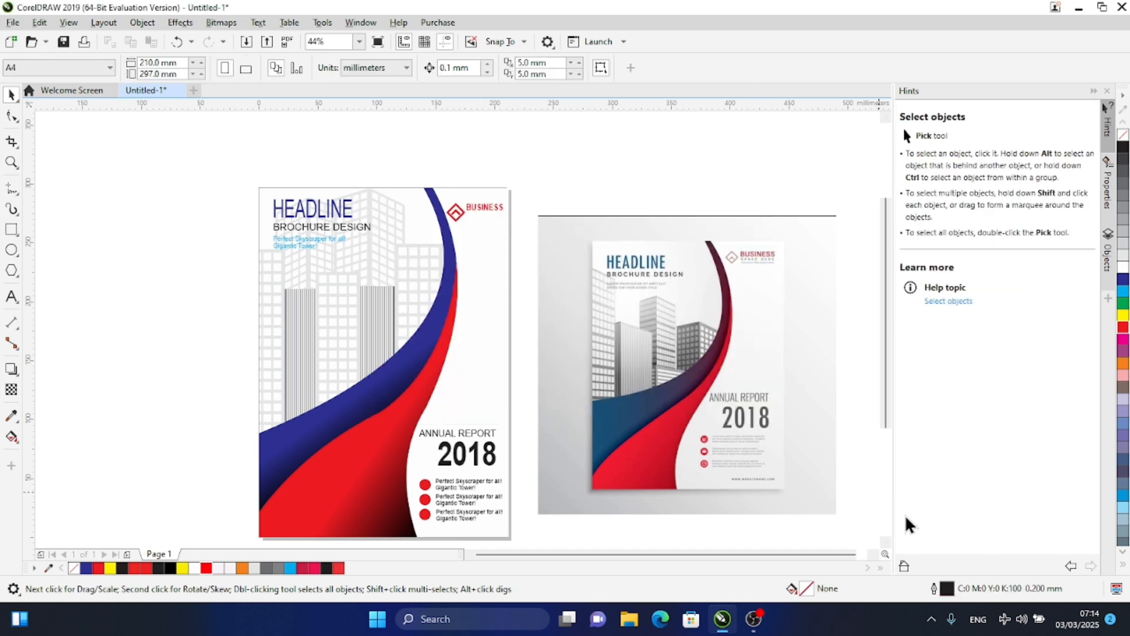
{"action": "left_click", "coordinate": [886, 543]}
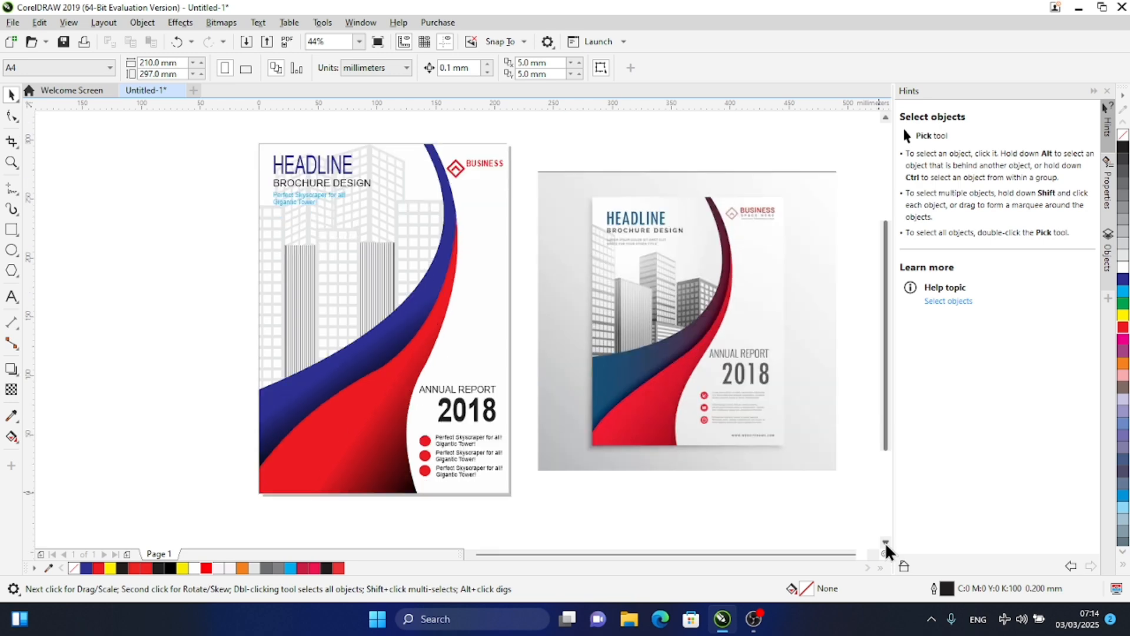